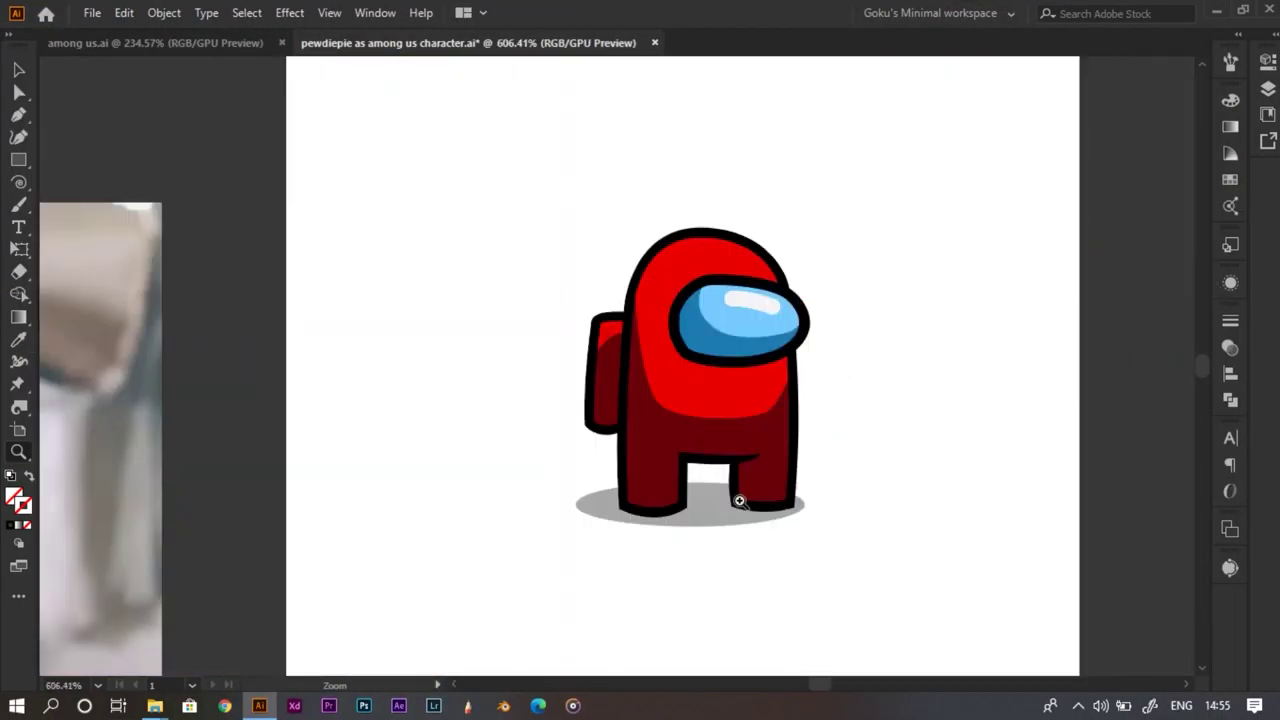
Survey the red Among Us crewmate on the artboard and the reference photos placed around it
drag(740, 502, 597, 437)
scroll(597, 436, down, 1)
drag(520, 313, 580, 387)
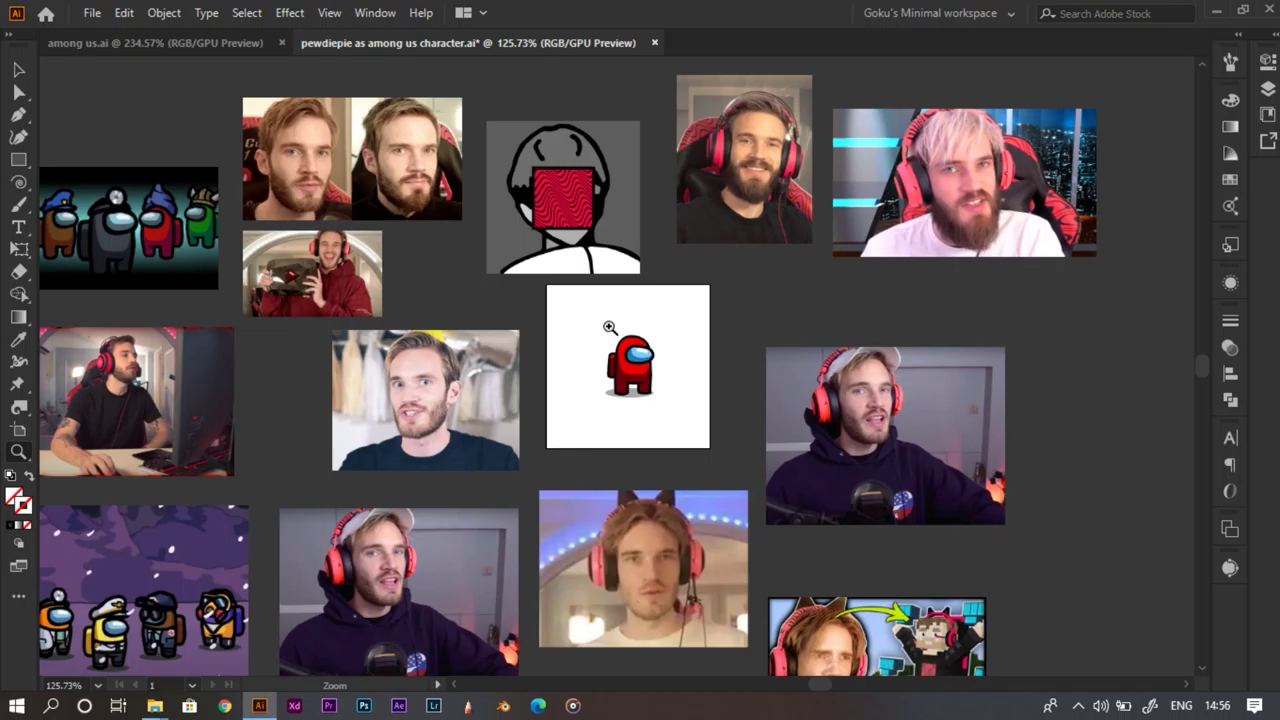
drag(664, 385, 972, 386)
drag(489, 265, 281, 354)
drag(491, 334, 568, 437)
drag(648, 385, 880, 421)
drag(357, 389, 606, 412)
key(v)
click(624, 418)
click(935, 372)
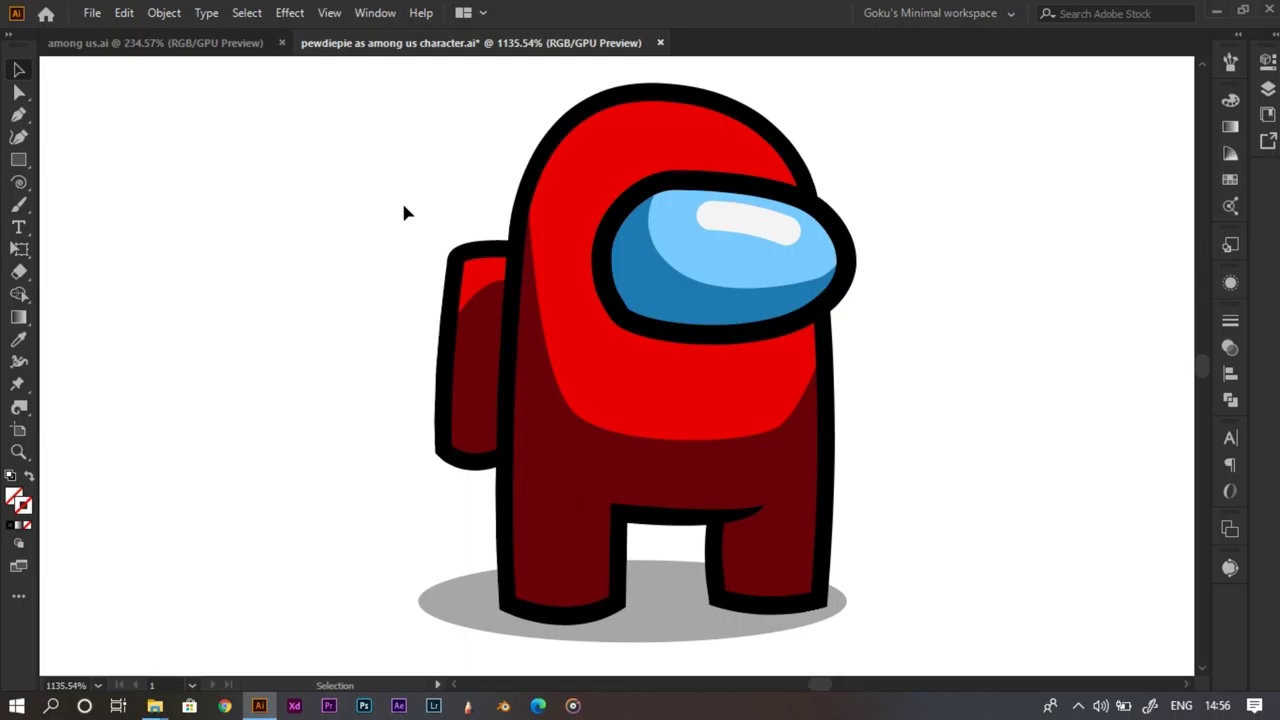
Ungroup the red crewmate artwork into separate shapes
click(634, 294)
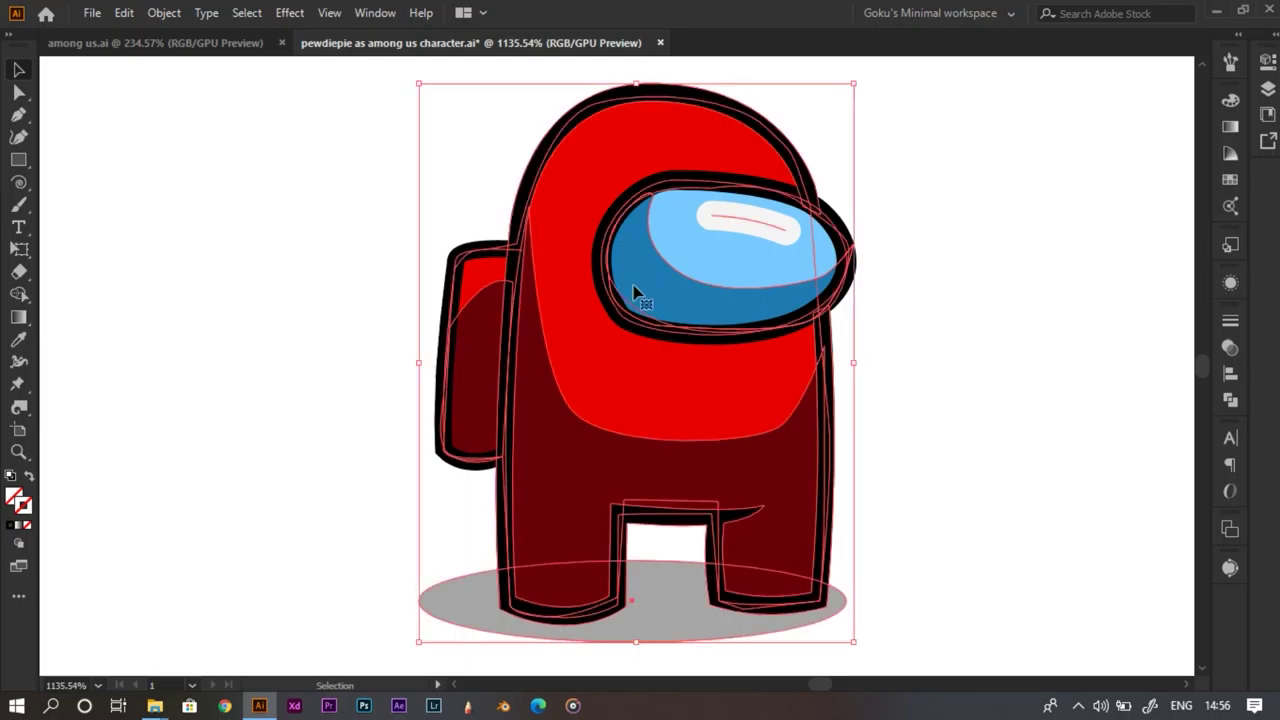
right_click(571, 334)
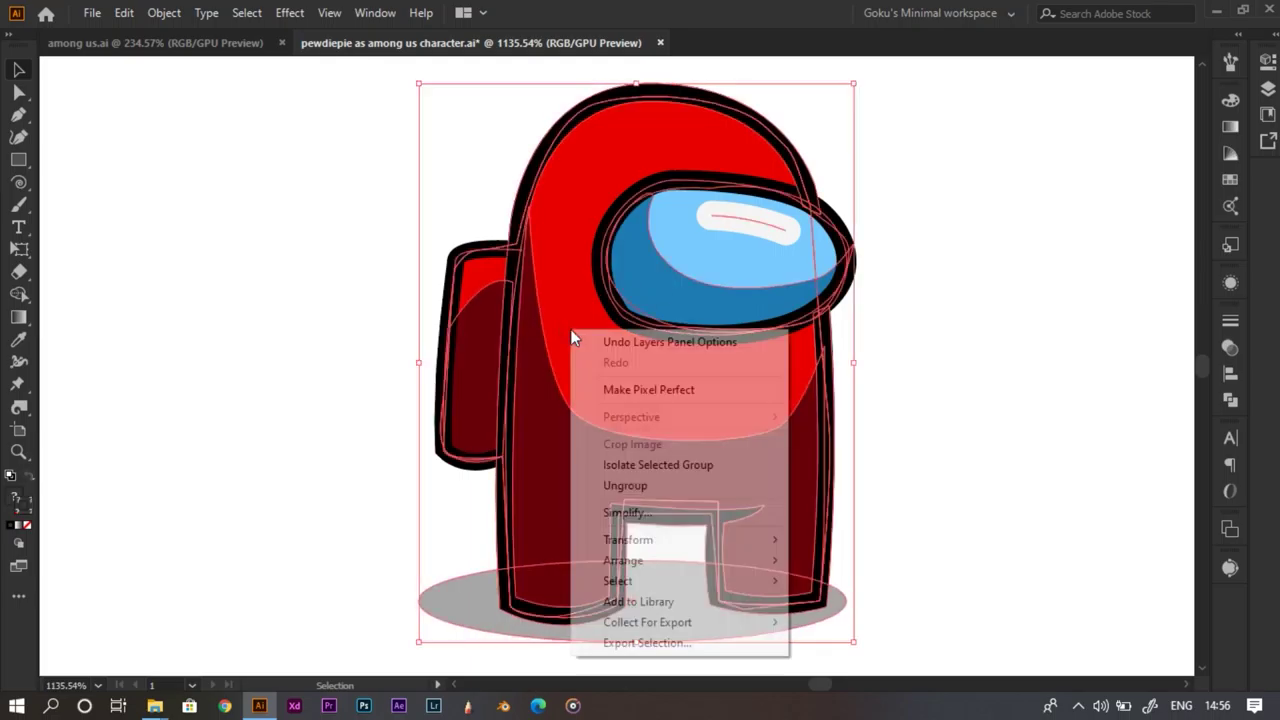
click(625, 485)
click(900, 348)
Examine the crewmate's body, visor and backpack closely and within the whole artboard
key(z)
drag(897, 338, 637, 397)
key(space)
drag(826, 354, 812, 406)
key(v)
key(space)
key(z)
key(v)
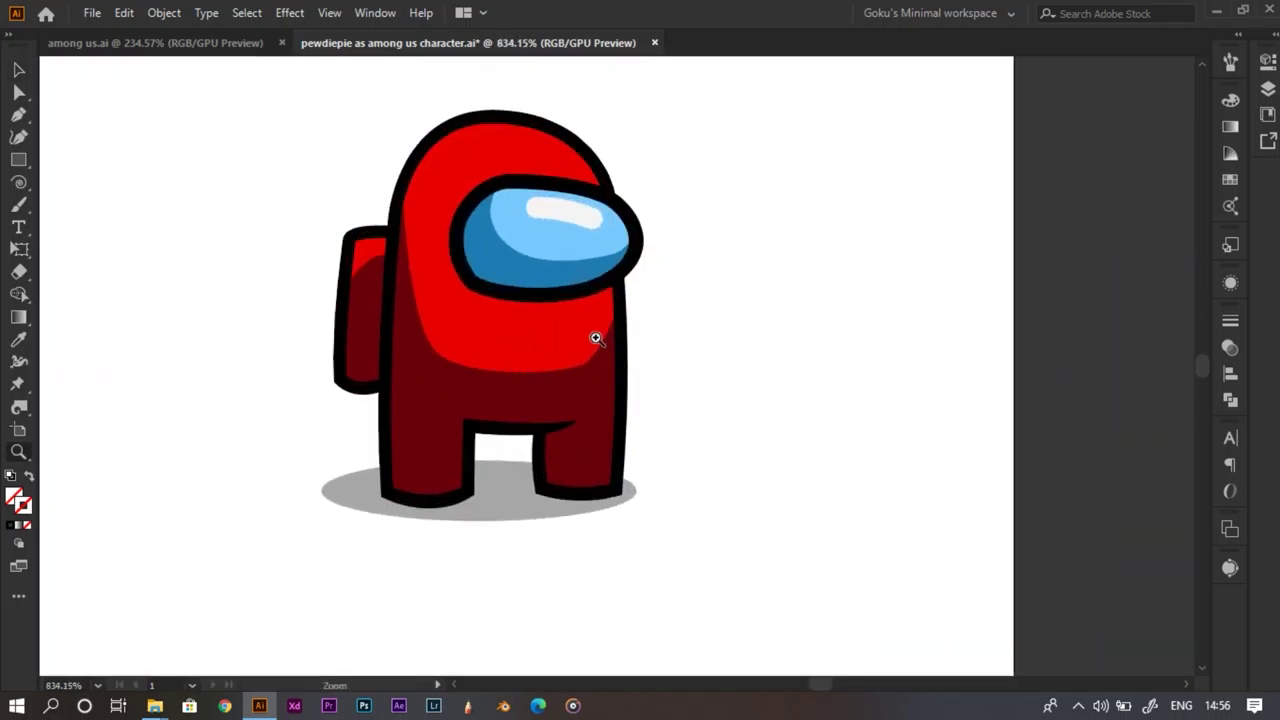
drag(596, 338, 556, 439)
key(space)
drag(556, 439, 385, 455)
drag(708, 537, 896, 537)
key(space)
drag(896, 537, 535, 638)
drag(550, 380, 608, 380)
key(space)
drag(731, 142, 669, 529)
drag(230, 640, 561, 255)
drag(373, 276, 431, 276)
drag(482, 206, 642, 303)
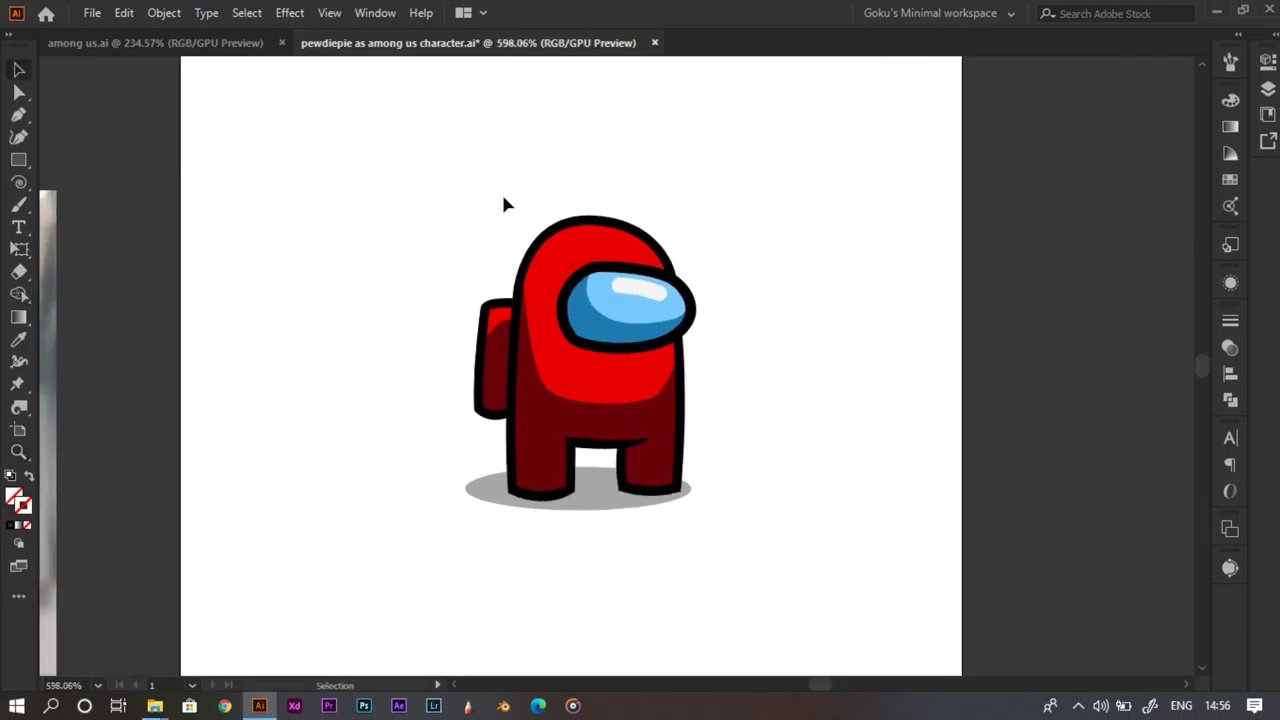
Compare the crewmate with the line-drawn portrait that has a pink wavy pattern and with the surrounding reference photos
drag(602, 220, 640, 334)
drag(590, 377, 471, 251)
drag(703, 285, 590, 290)
drag(835, 475, 786, 384)
drag(790, 384, 836, 384)
drag(520, 299, 740, 299)
drag(645, 278, 490, 230)
drag(483, 176, 492, 489)
mouse_move(565, 331)
mouse_down()
mouse_move(632, 358)
mouse_move(658, 385)
mouse_move(487, 390)
mouse_move(506, 460)
mouse_up()
mouse_move(531, 254)
mouse_down()
mouse_move(706, 348)
mouse_move(815, 370)
mouse_up()
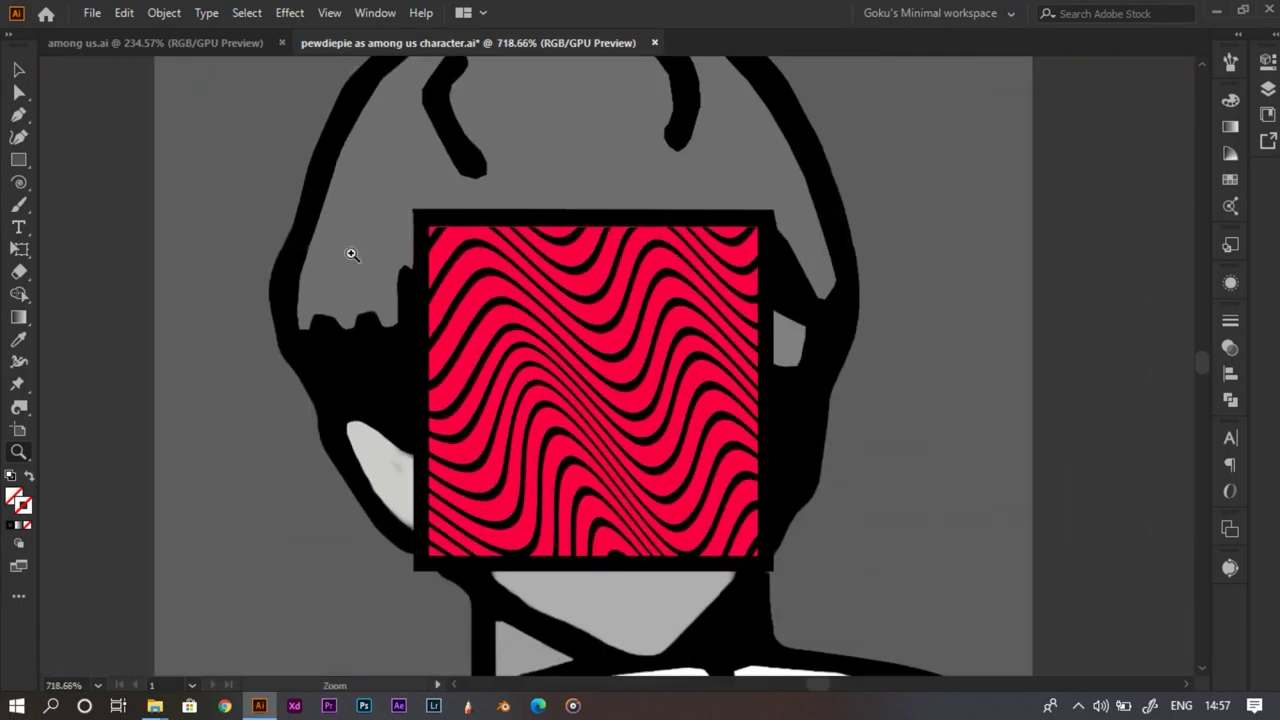
drag(716, 374, 485, 404)
drag(660, 316, 449, 383)
drag(778, 566, 1009, 529)
drag(647, 452, 521, 454)
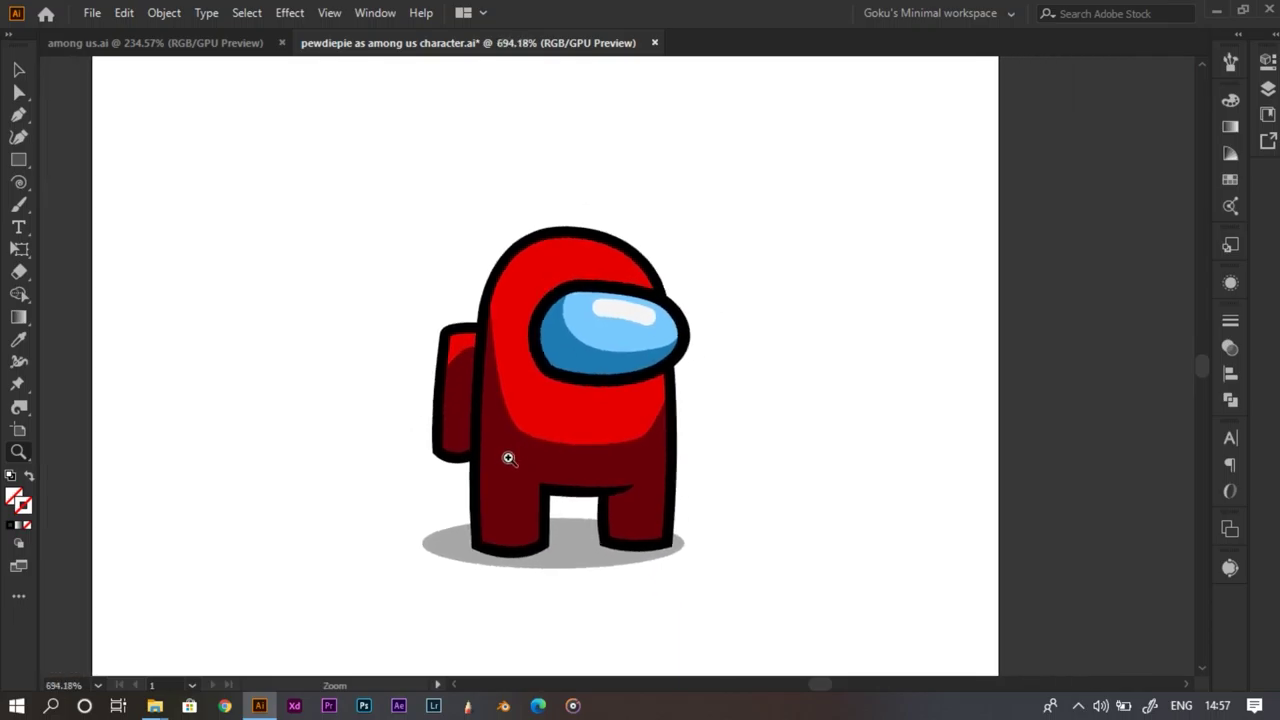
drag(658, 392, 742, 332)
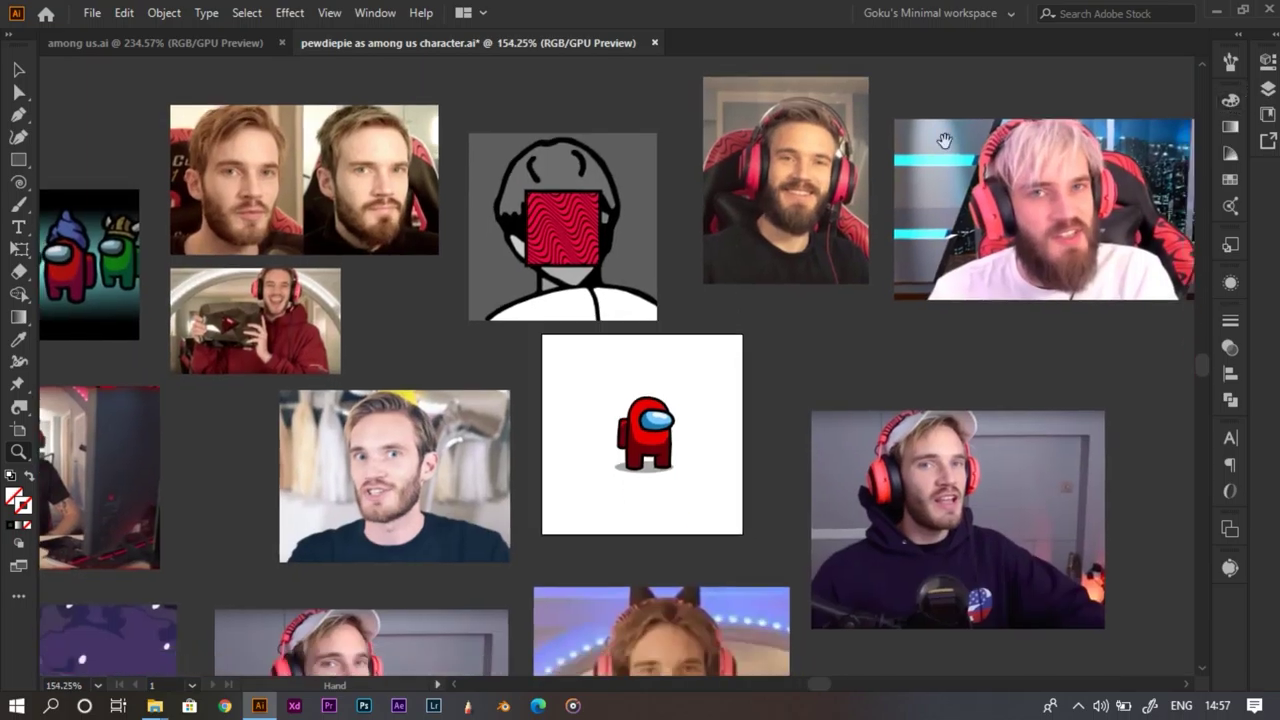
drag(519, 394, 329, 213)
drag(363, 290, 661, 323)
Check which layer holds the crewmate and which holds the reference photos, finishing with Layer 2 active
click(1268, 89)
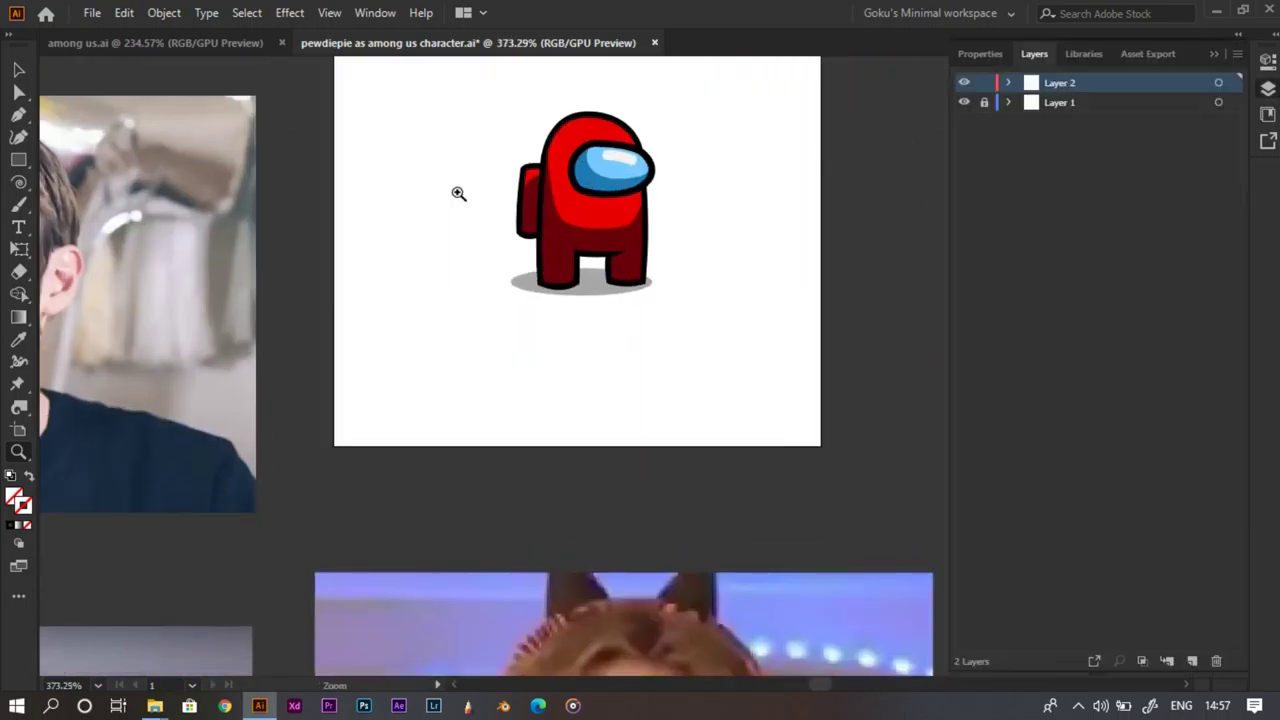
alt+click(468, 205)
drag(475, 221, 488, 286)
key(v)
click(513, 263)
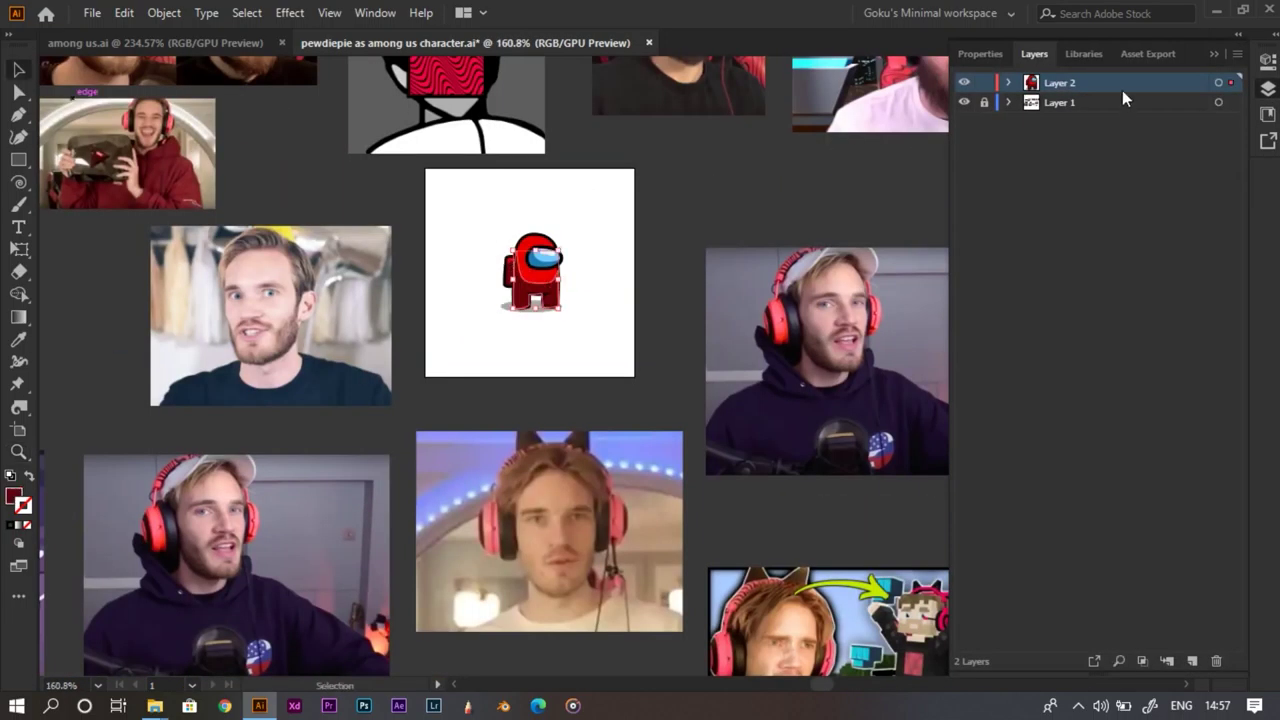
click(1068, 104)
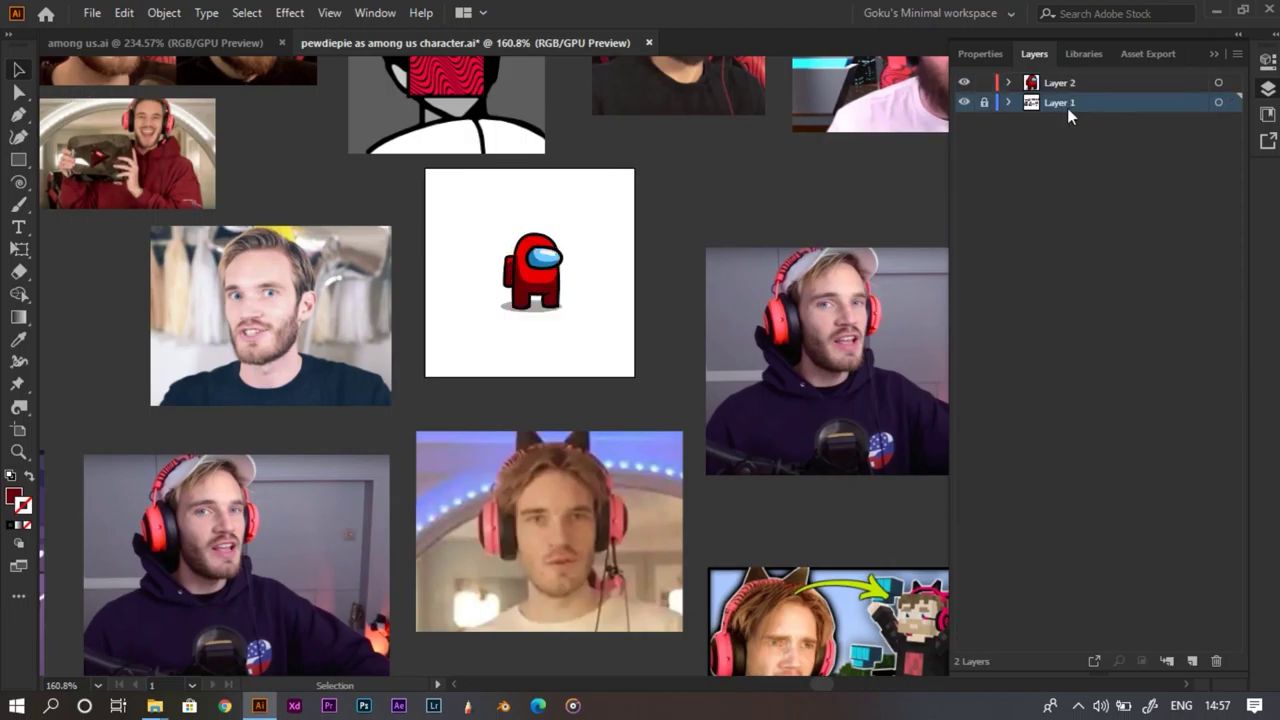
drag(502, 219, 236, 300)
drag(494, 306, 657, 342)
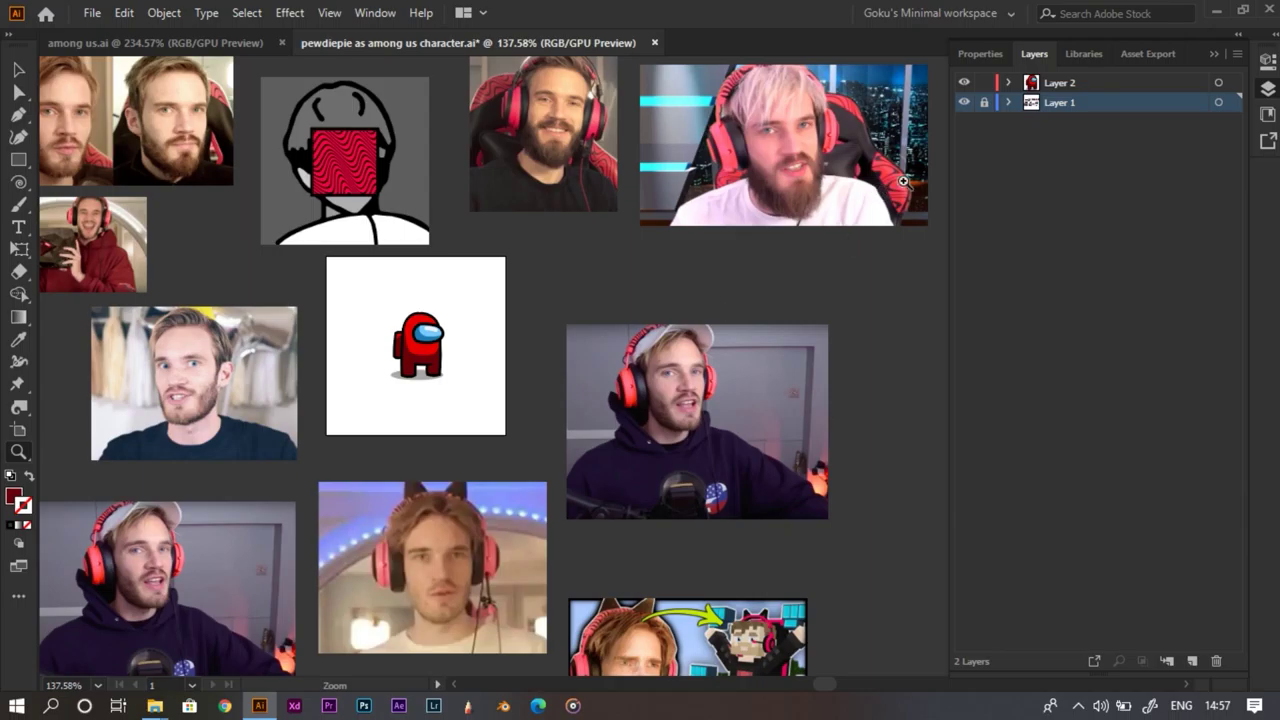
click(1060, 85)
Select all the crewmate's shapes and duplicate them to the right of the original
drag(450, 321, 946, 356)
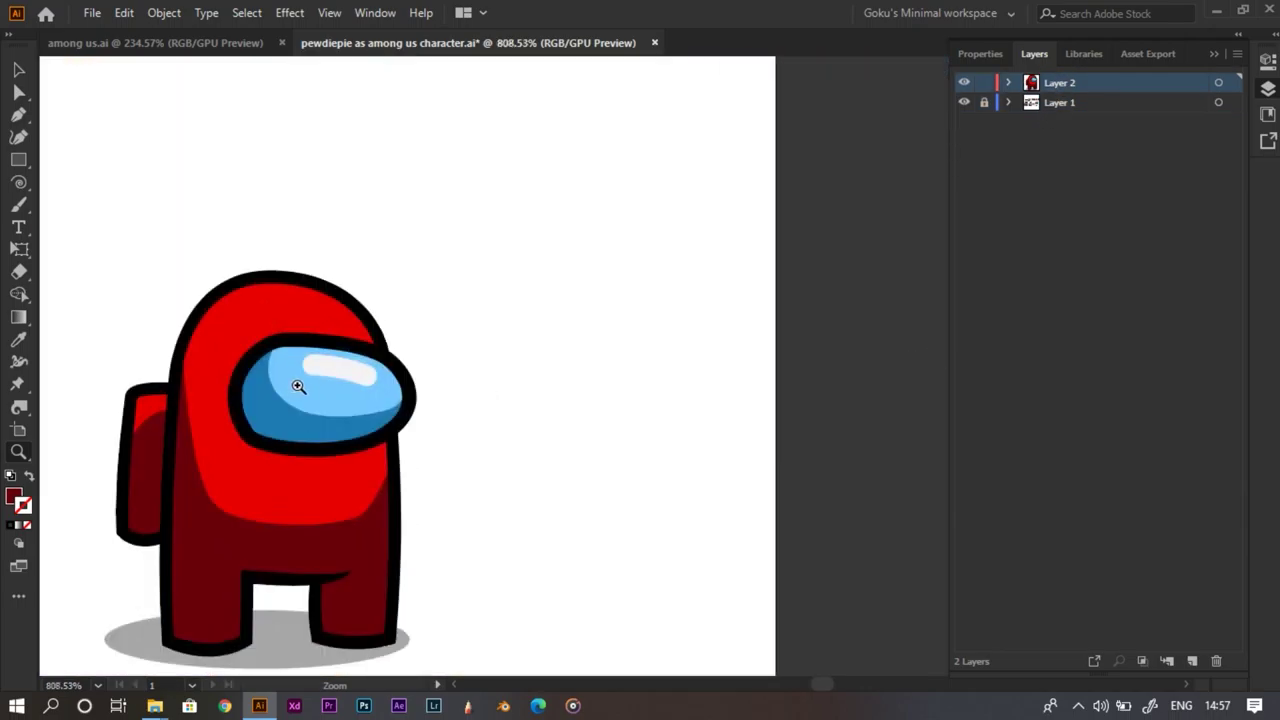
drag(298, 386, 375, 373)
drag(370, 372, 523, 258)
drag(515, 265, 230, 300)
mouse_move(537, 357)
mouse_down()
mouse_move(434, 372)
mouse_move(555, 371)
mouse_up()
key(v)
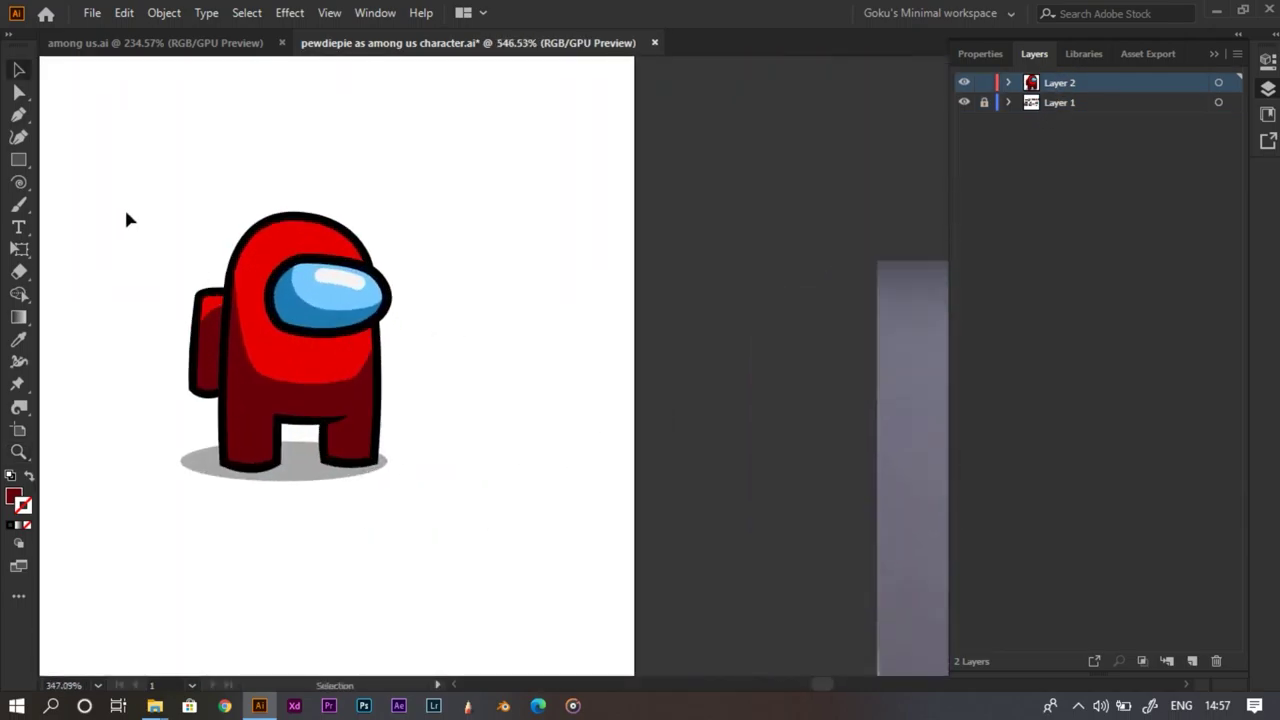
drag(418, 413, 590, 505)
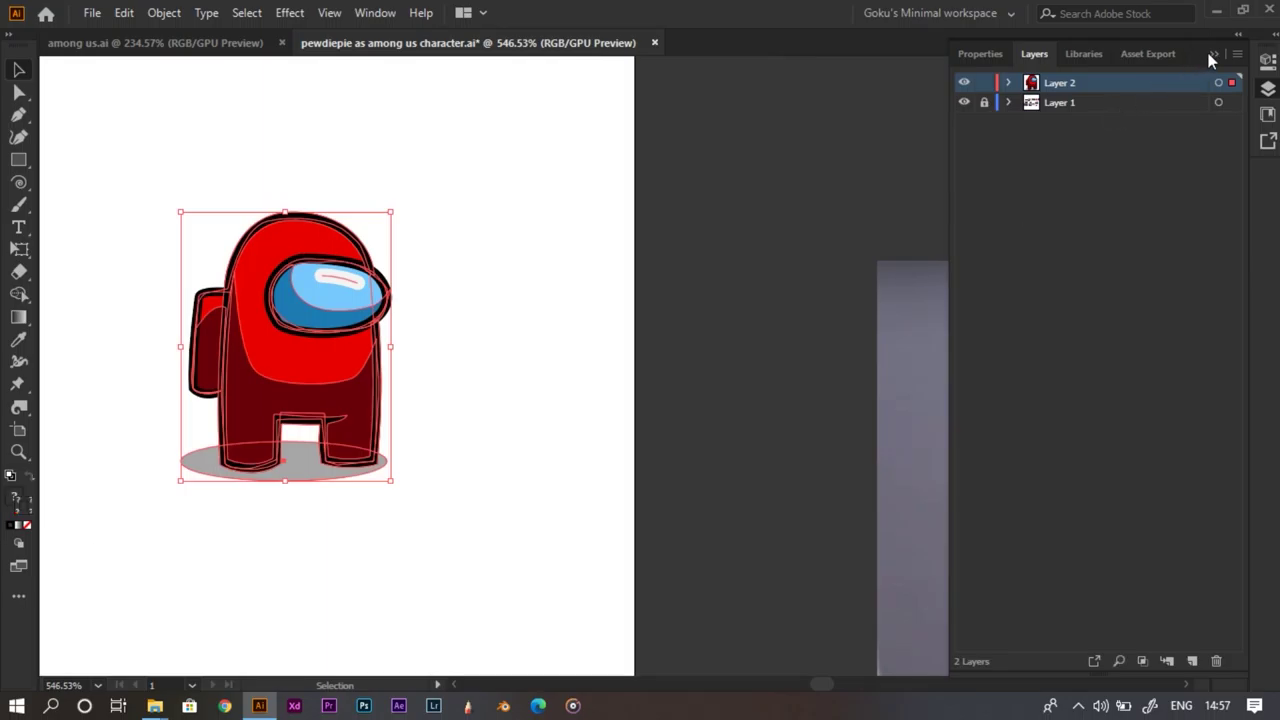
click(1213, 54)
scroll(570, 182, down, 2)
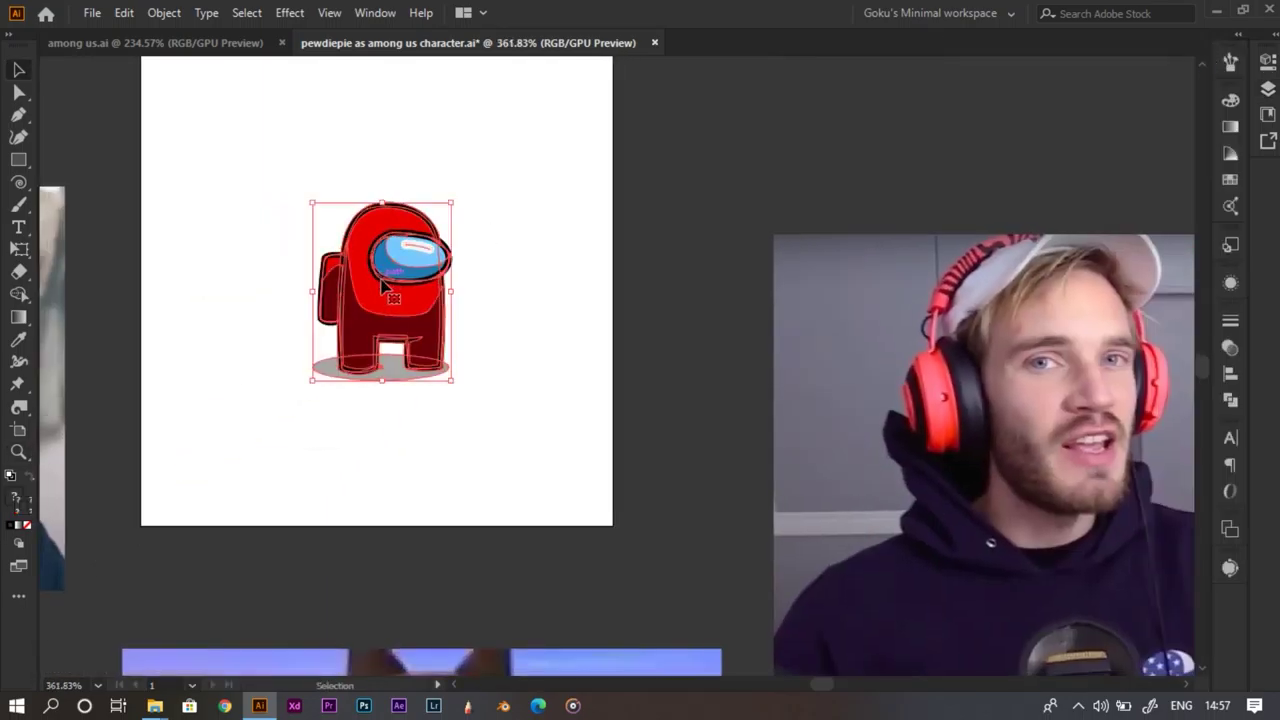
drag(395, 288, 600, 287)
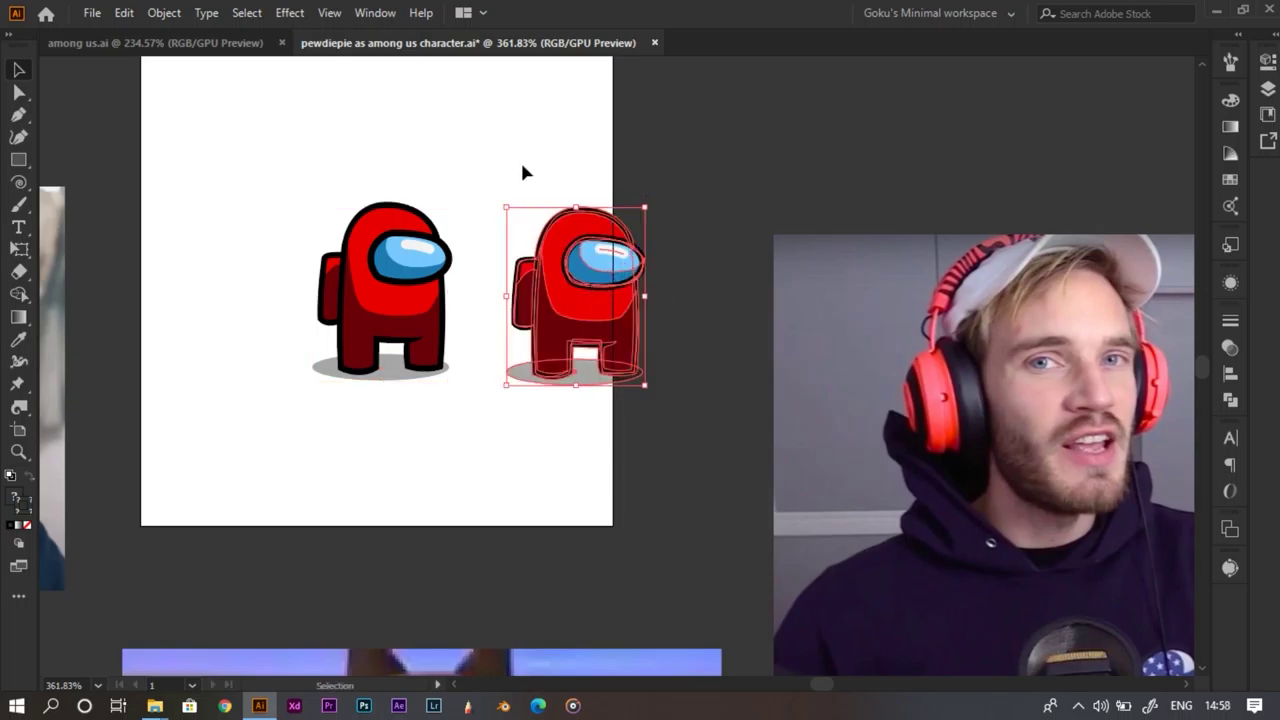
Delete the grey shadow ellipse beneath the crewmate on the artboard
key(a)
key(v)
scroll(500, 323, down, 5)
drag(375, 347, 788, 370)
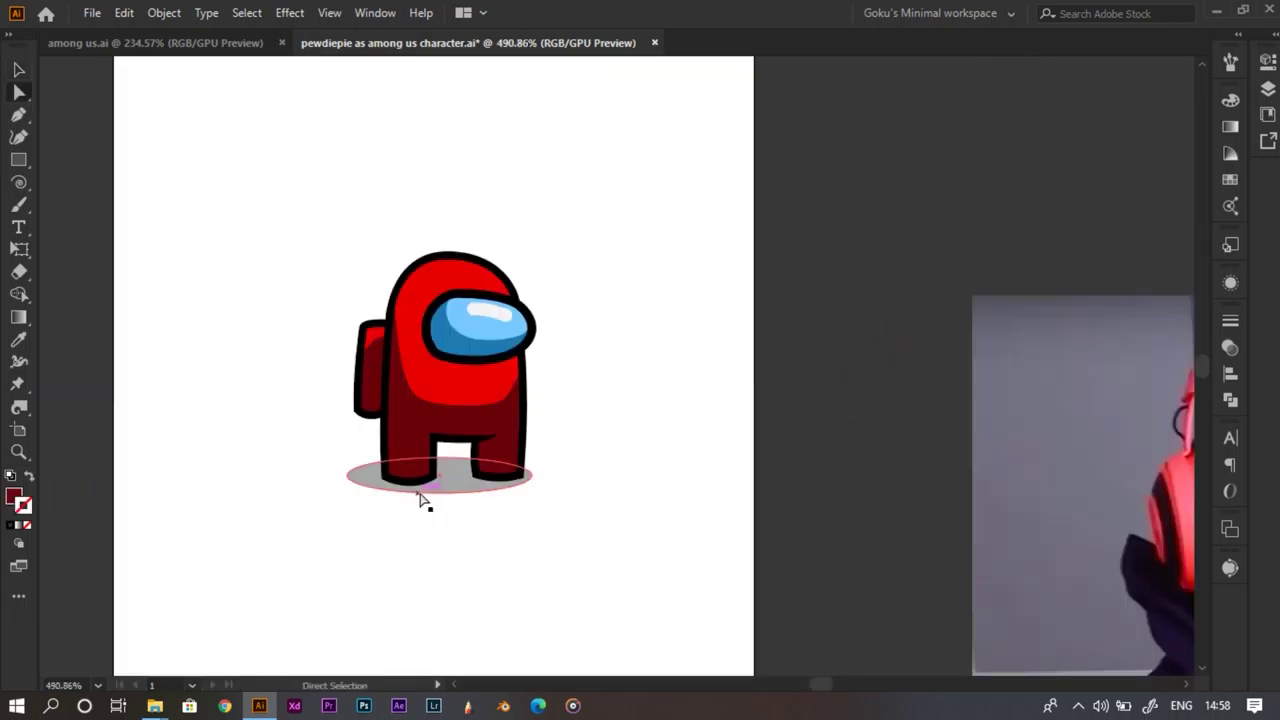
key(Delete)
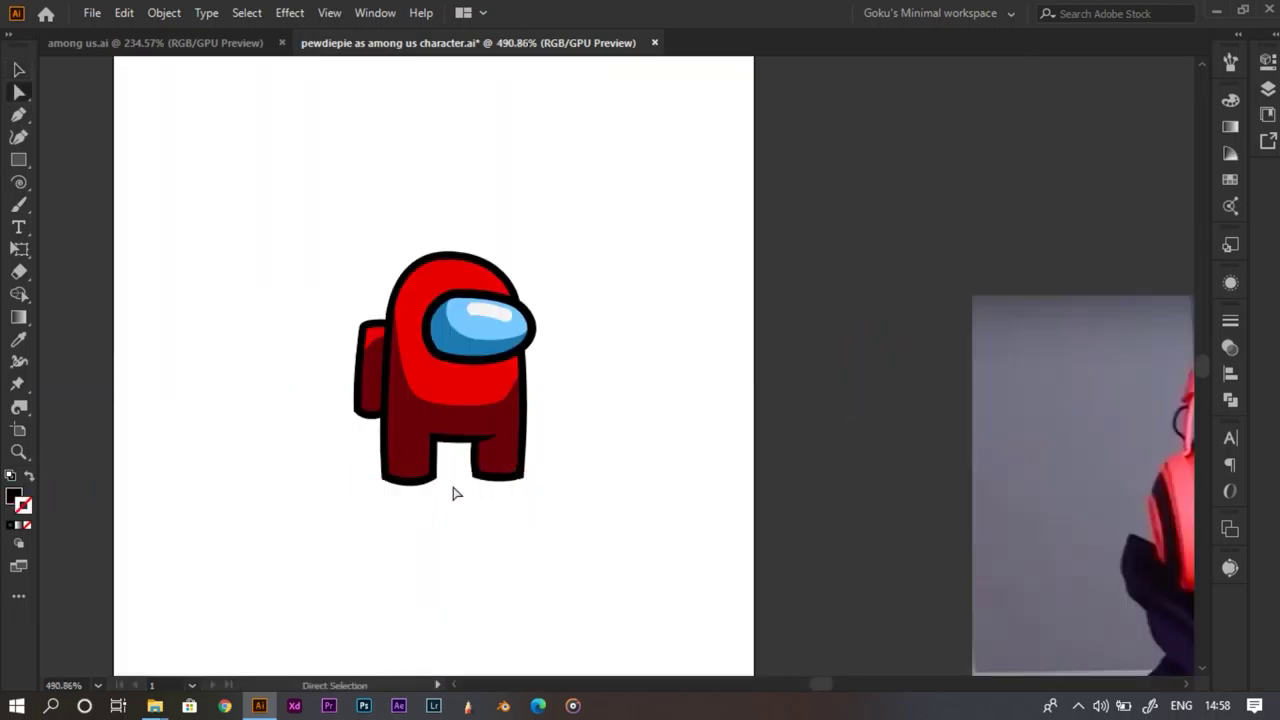
click(560, 345)
Examine the headphone portraits around the artboard, especially the smiling bearded one with the pink-and-black headset
key(z)
drag(466, 328, 737, 394)
drag(620, 341, 349, 424)
key(v)
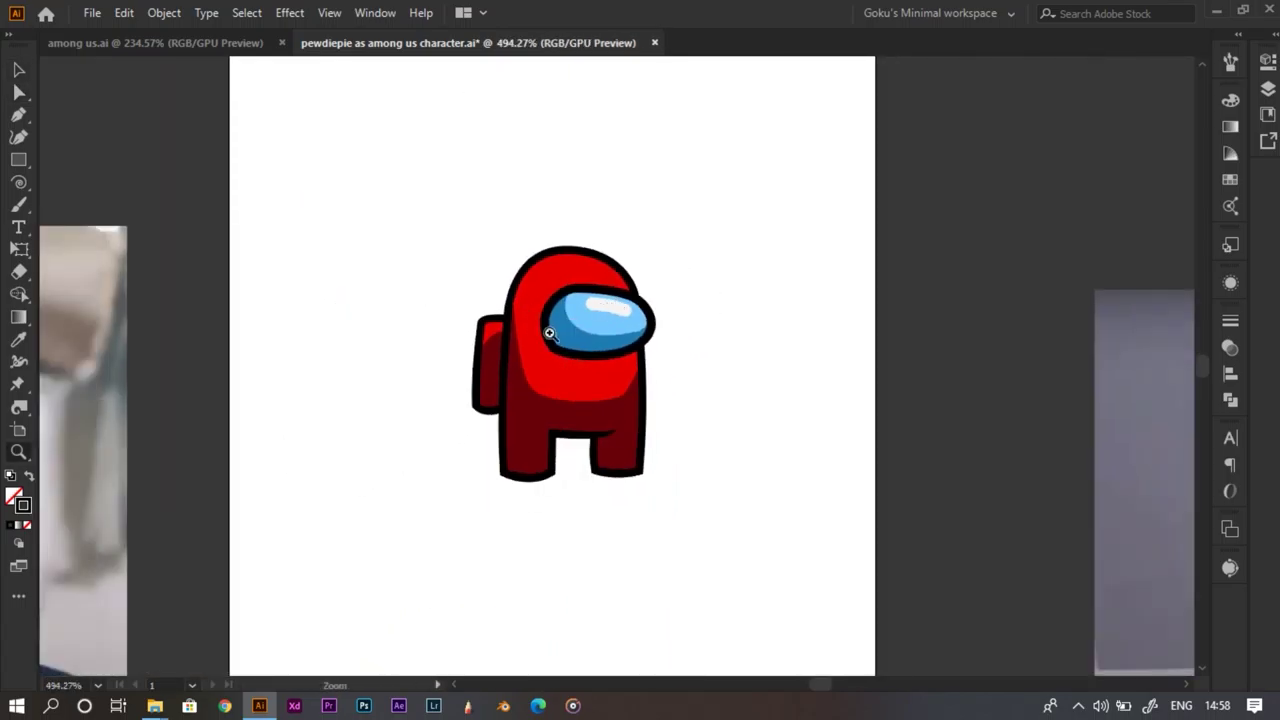
drag(606, 310, 409, 394)
key(space)
drag(541, 510, 472, 309)
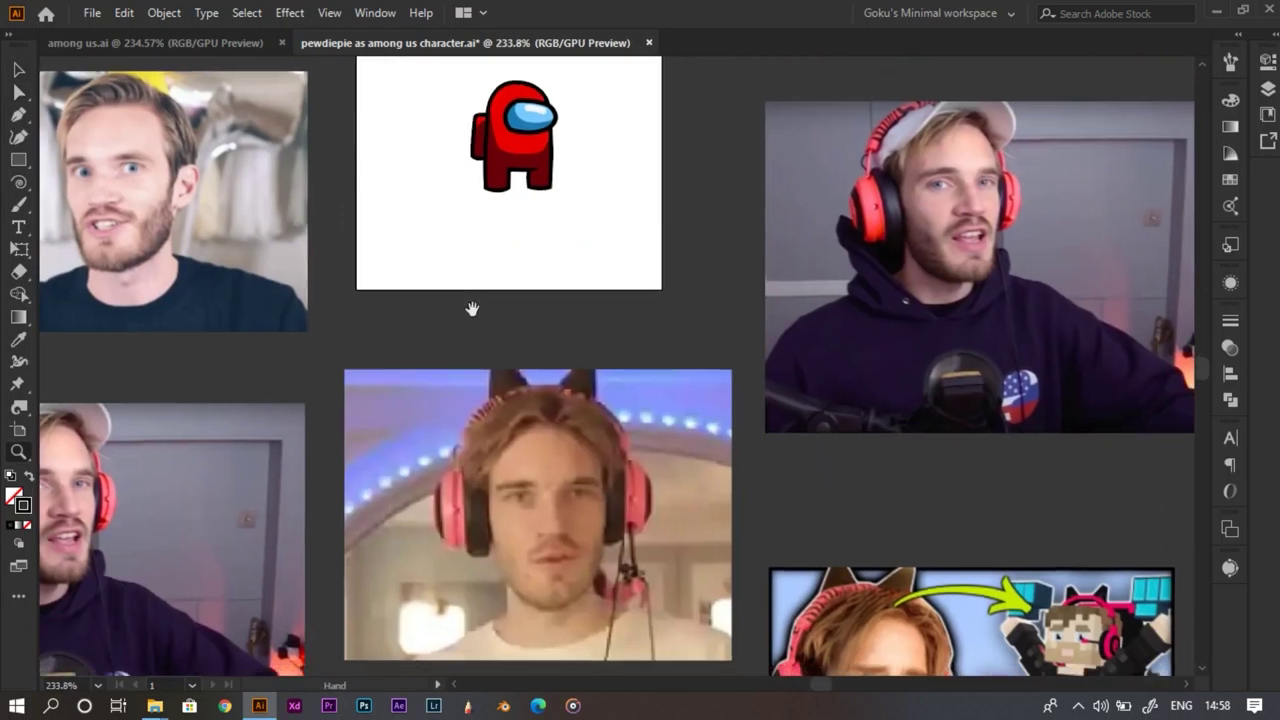
drag(649, 352, 736, 398)
key(v)
click(618, 190)
key(space)
drag(683, 197, 618, 228)
key(space)
key(z)
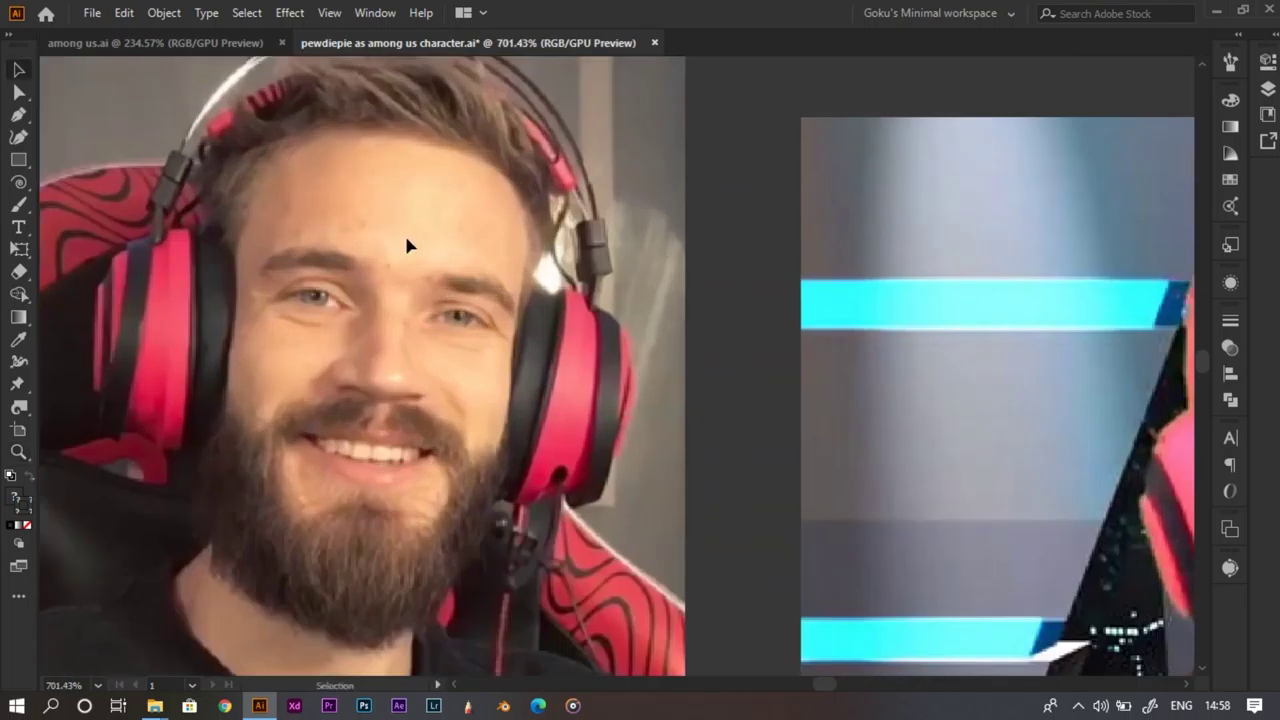
key(z)
drag(530, 258, 380, 275)
key(space)
drag(320, 348, 722, 337)
key(space)
drag(722, 337, 225, 615)
drag(748, 456, 1045, 558)
drag(600, 507, 708, 545)
Place the whole crewmate at the lower edge of the smiling bearded portrait with the pink-and-black headset
key(v)
click(767, 444)
key(space)
drag(758, 422, 680, 505)
key(z)
key(space)
key(v)
drag(682, 506, 627, 567)
click(805, 547)
key(space)
key(z)
mouse_move(720, 523)
mouse_down()
mouse_move(660, 534)
mouse_move(618, 581)
mouse_move(639, 499)
mouse_move(625, 523)
mouse_move(718, 524)
mouse_up()
key(space)
key(v)
click(753, 533)
key(space)
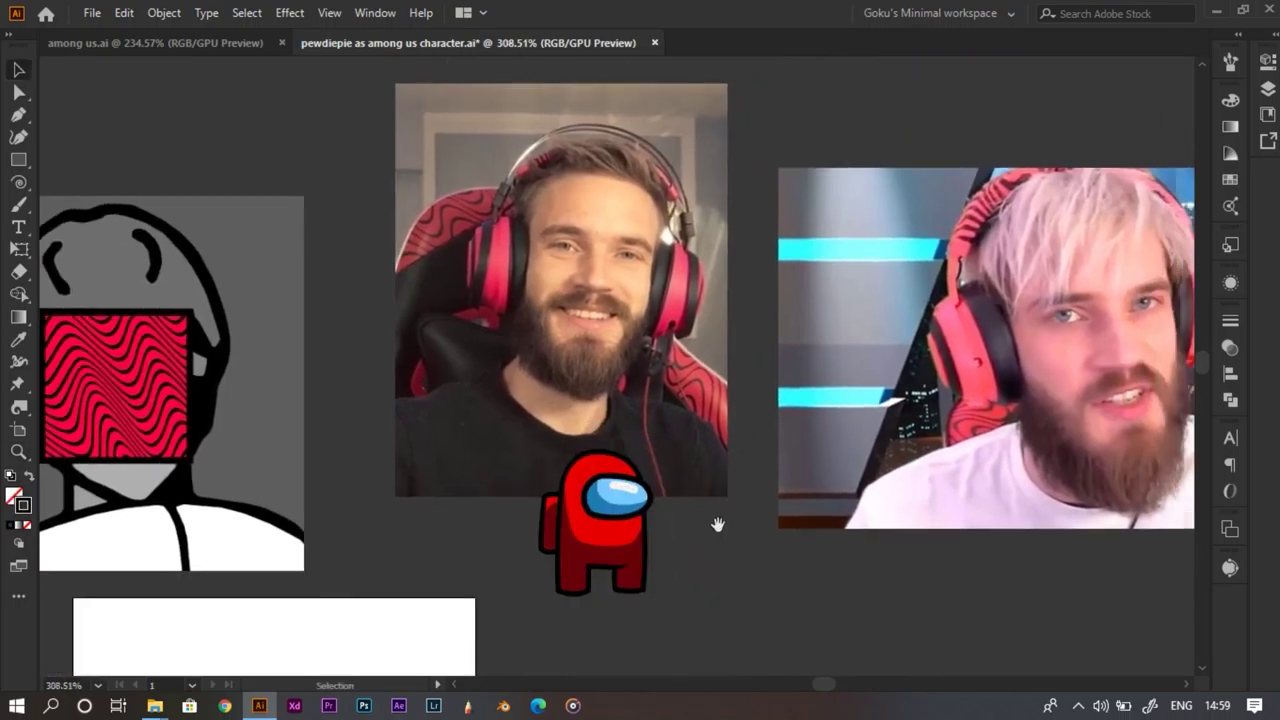
Draw a wide rectangle over the crewmate and fill it with the white sampled from the artboard
drag(420, 426, 740, 627)
key(i)
click(311, 611)
key(v)
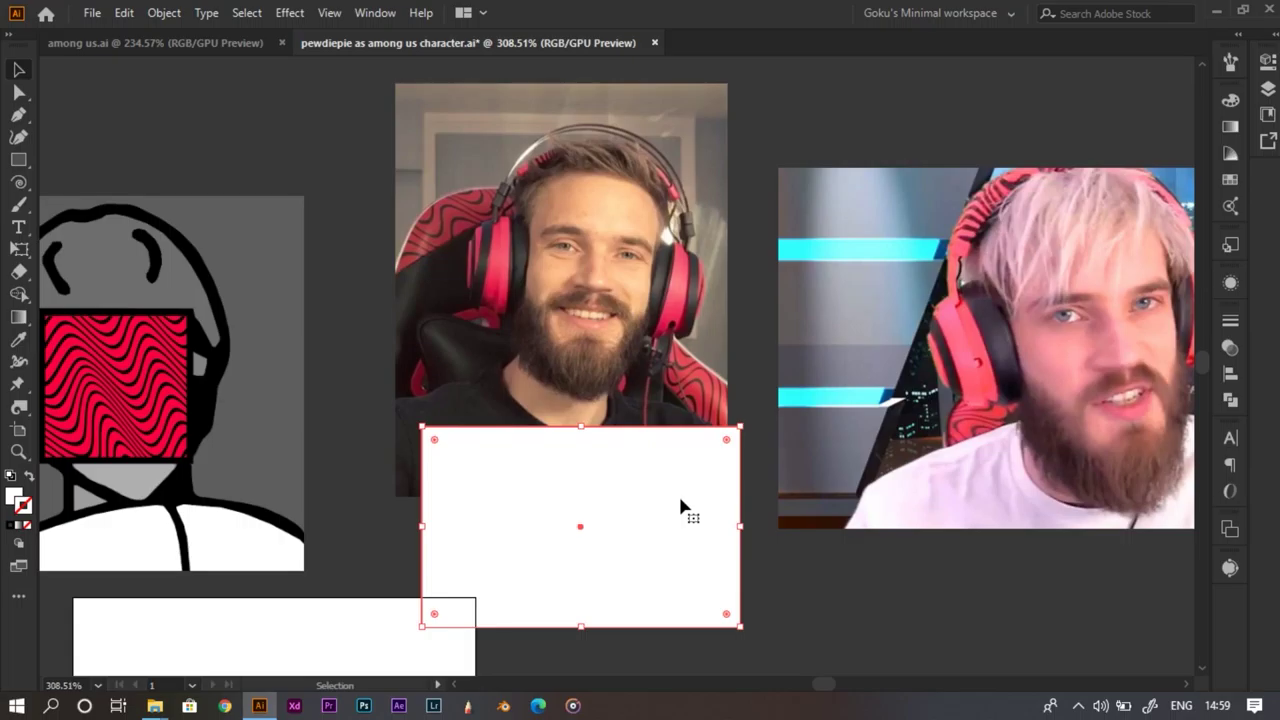
Send the white rectangle behind the crewmate so it serves as a backdrop
key(ctrl+[)
click(758, 520)
key(z)
drag(540, 497, 589, 497)
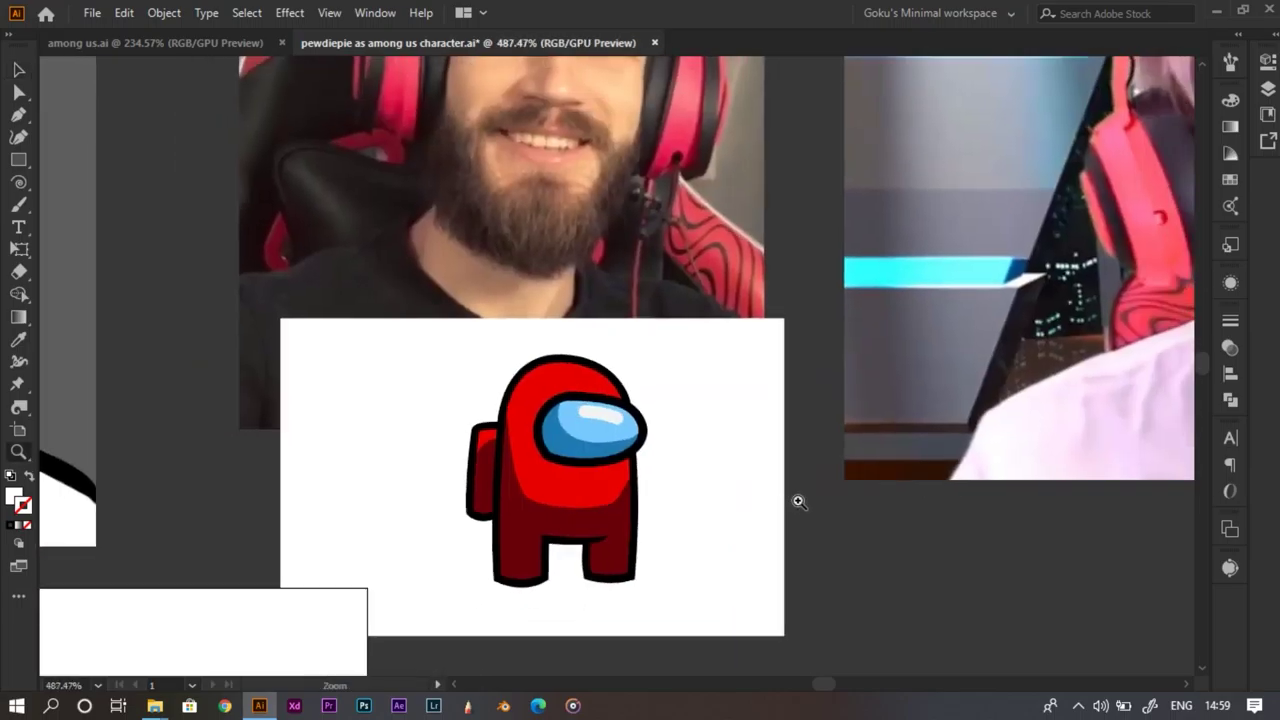
drag(612, 482, 643, 461)
drag(643, 461, 607, 461)
Lock the white backdrop rectangle
key(v)
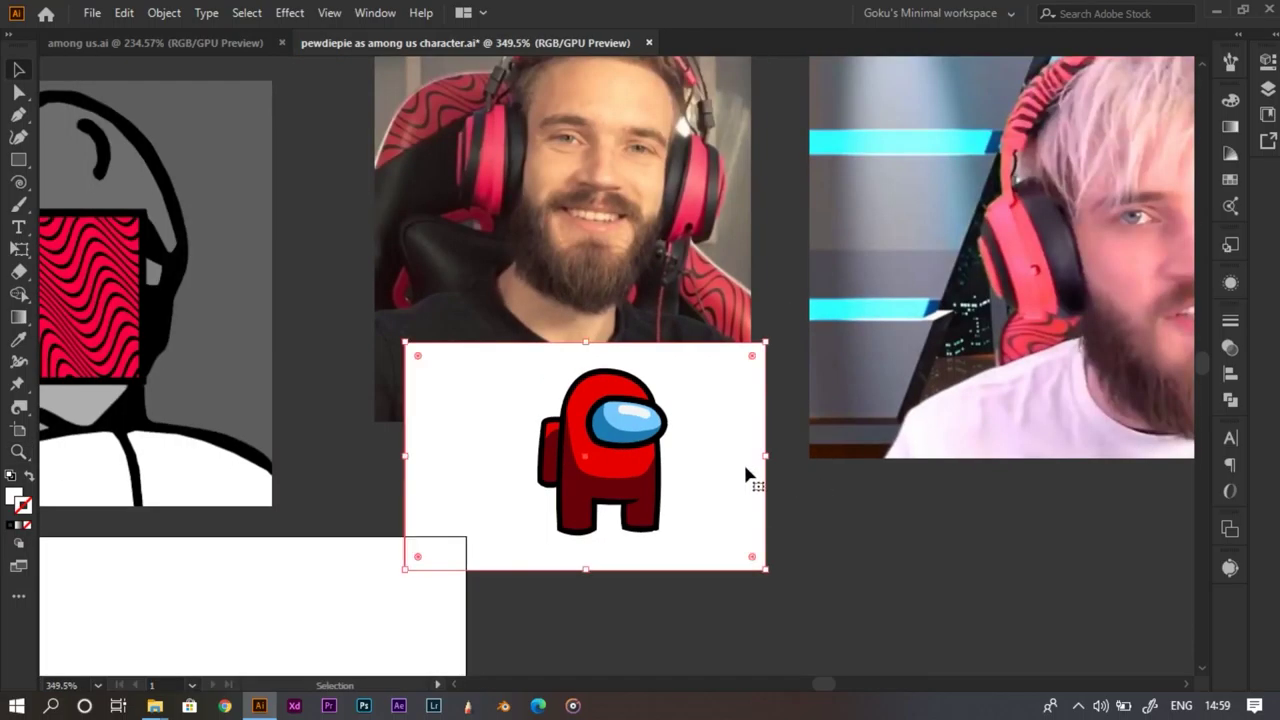
key(ctrl+2)
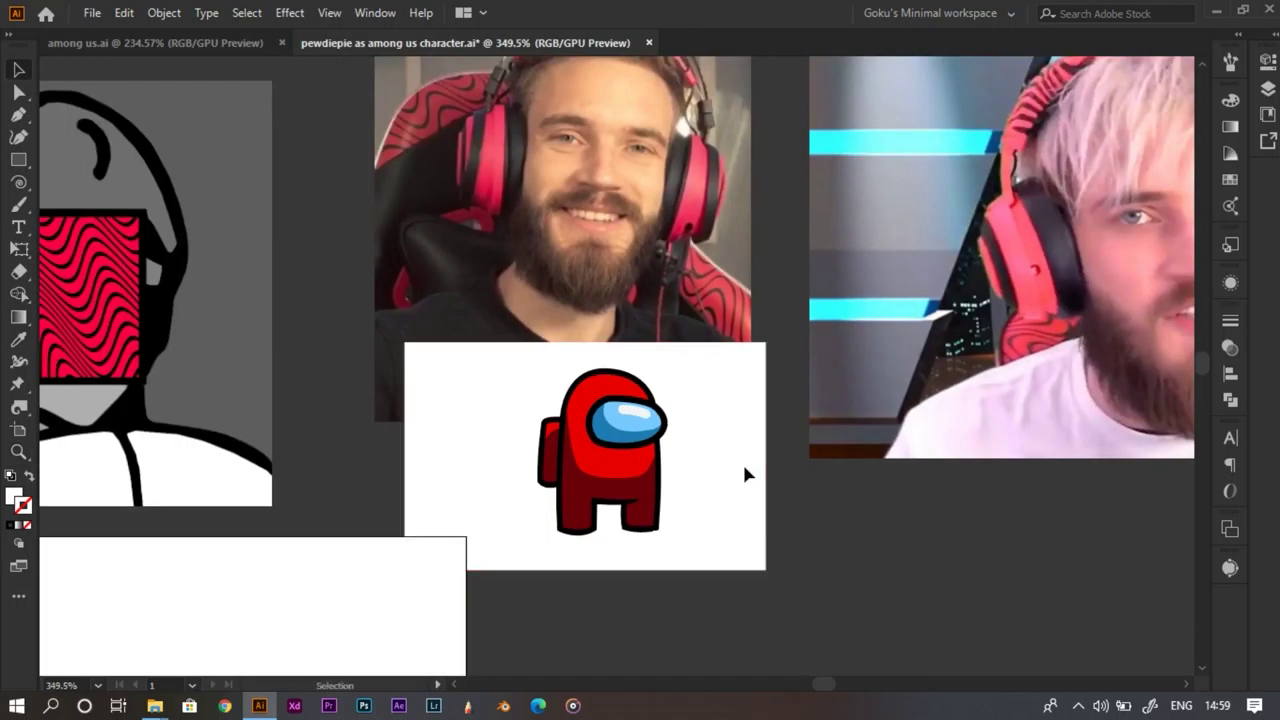
key(z)
drag(697, 491, 840, 521)
Select all the crewmate's shapes and move them slightly lower on the white backdrop
key(v)
mouse_move(643, 386)
mouse_down()
mouse_move(780, 461)
mouse_move(663, 477)
mouse_move(583, 425)
mouse_up()
key(z)
drag(583, 425, 625, 420)
key(v)
drag(495, 319, 870, 610)
drag(643, 474, 637, 498)
key(z)
drag(733, 494, 625, 520)
key(v)
click(762, 470)
Outline a narrow upright rectangle on the white backdrop above the crewmate with the Pen tool, as the headphone's ear pad
key(z)
drag(764, 468, 757, 493)
drag(757, 493, 784, 528)
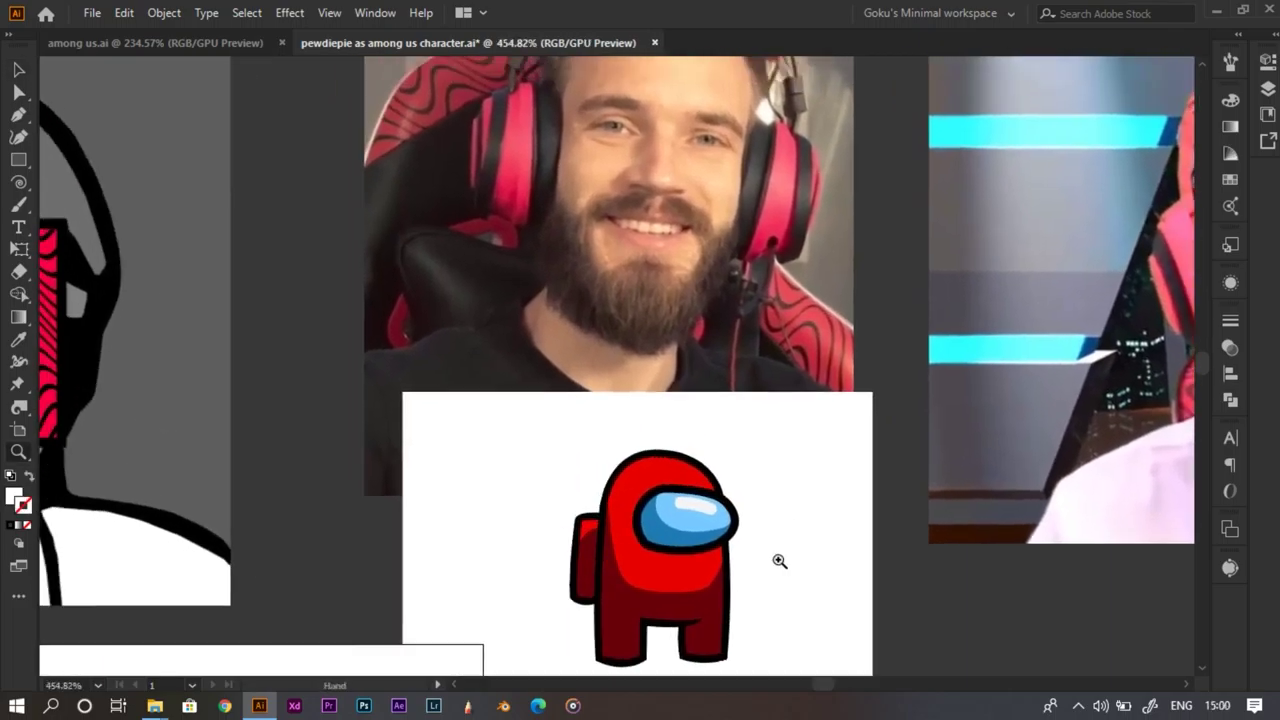
key(p)
drag(752, 486, 757, 522)
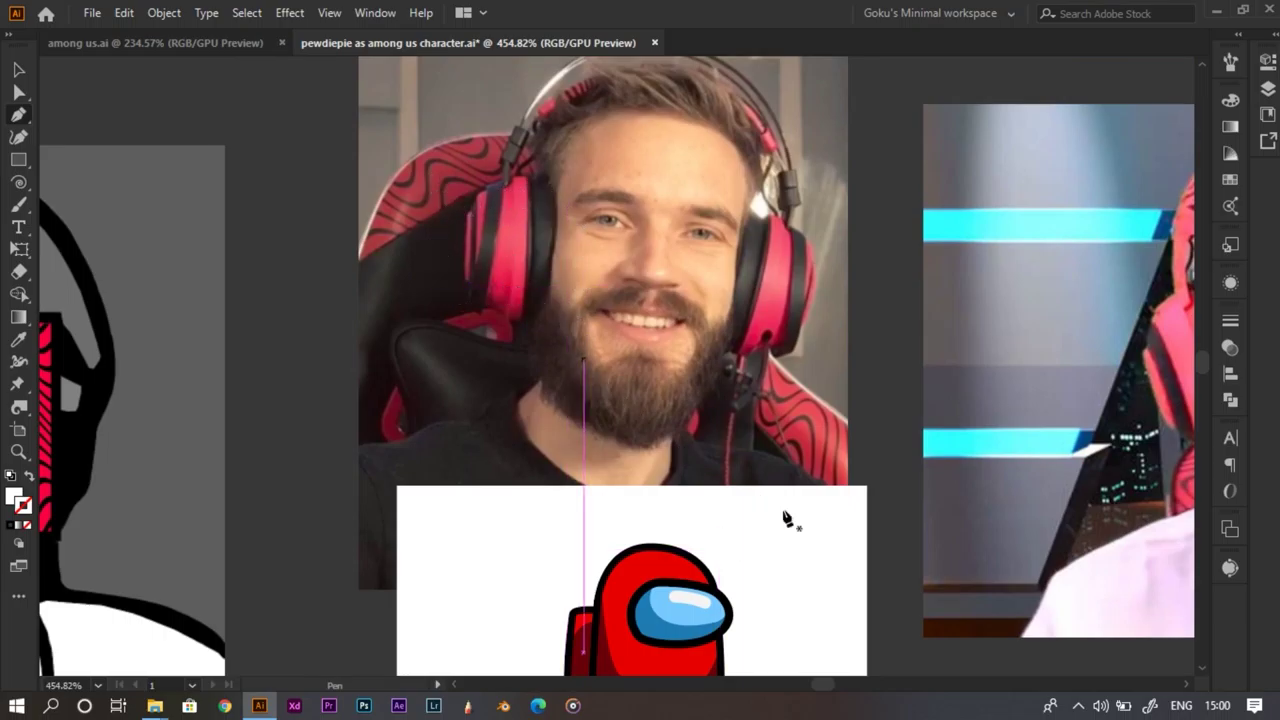
scroll(789, 512, down, 1)
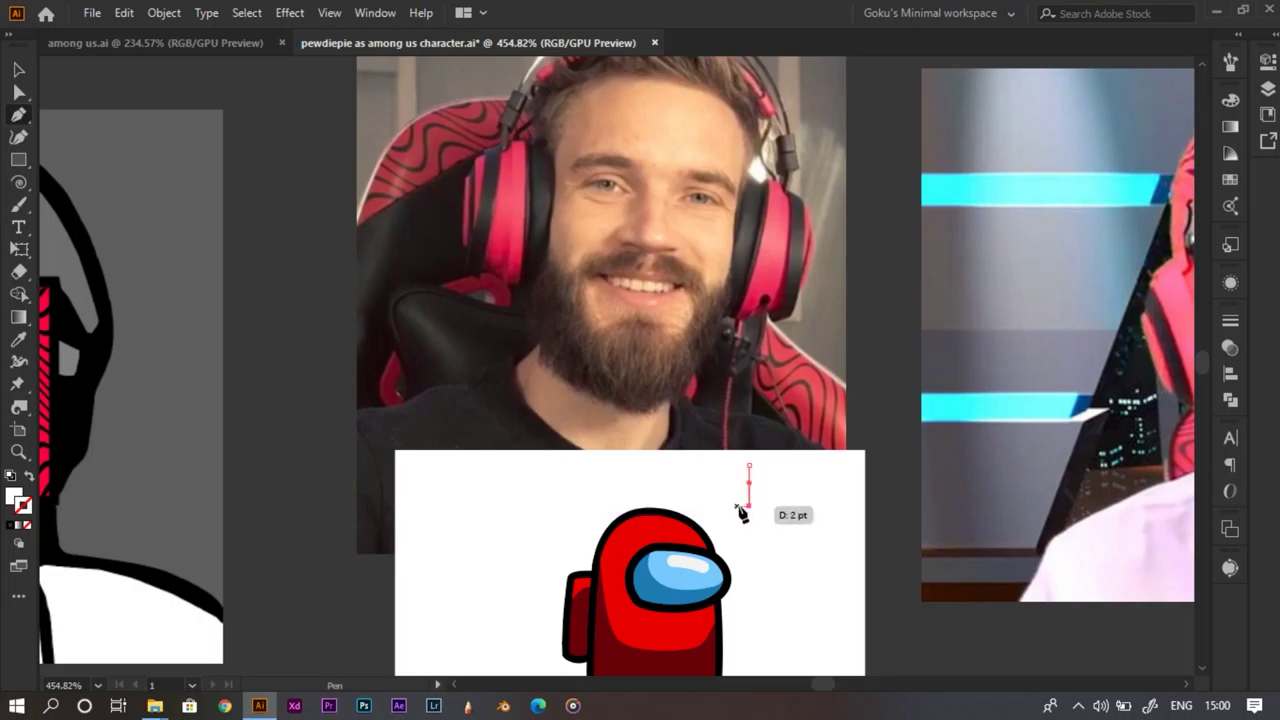
drag(744, 497, 741, 468)
click(748, 463)
drag(744, 495, 791, 449)
Set the narrow rectangle to no fill with a black stroke and adjust its stroke weight
key(a)
mouse_move(739, 376)
mouse_down()
mouse_move(739, 397)
mouse_move(671, 471)
mouse_move(632, 478)
mouse_up()
click(10, 525)
click(14, 499)
click(27, 525)
click(1230, 321)
click(1117, 339)
click(1117, 327)
Draw a second, slimmer upright band against the left side of the ear pad with the Pen tool
key(z)
drag(708, 427, 800, 430)
key(p)
click(772, 425)
click(760, 425)
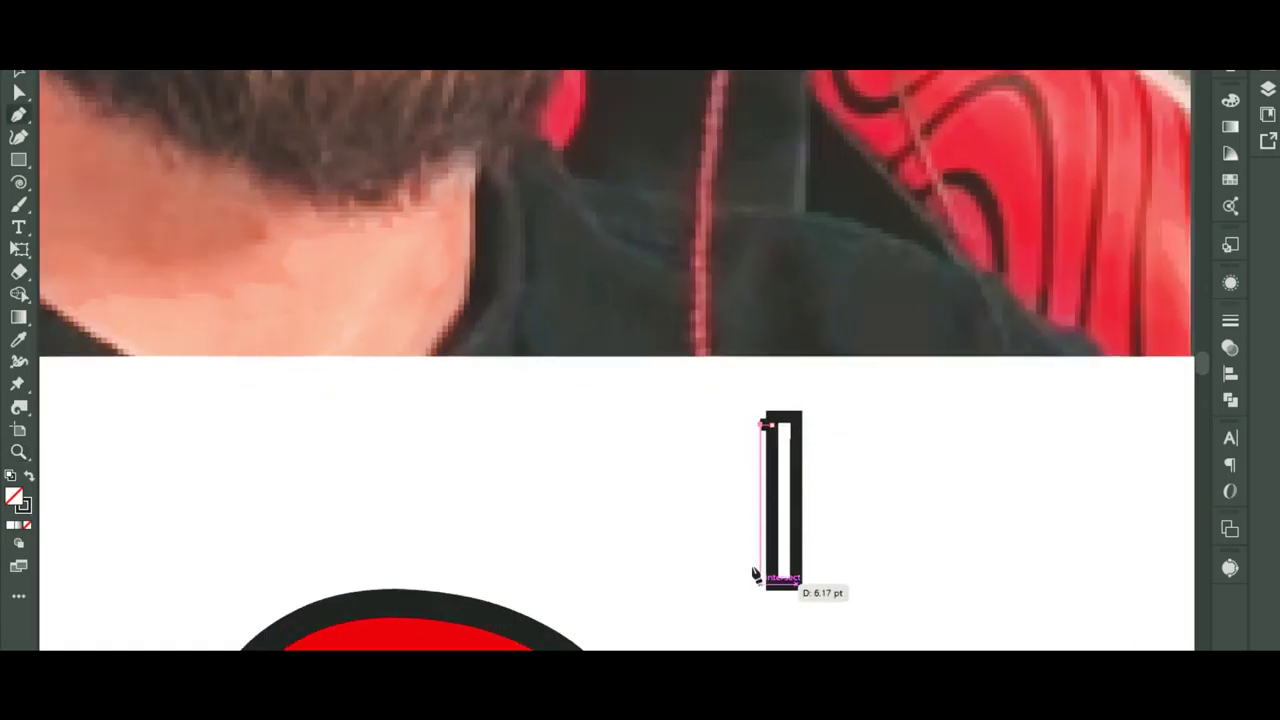
key(ctrl+z)
click(760, 425)
click(760, 573)
click(772, 575)
Adjust the size and stroke weight of the two upright earcup bands
key(z)
key(v)
mouse_move(828, 535)
mouse_down()
mouse_move(758, 543)
mouse_move(828, 628)
mouse_up()
click(1230, 321)
click(1067, 345)
click(1067, 337)
key(z)
key(ctrl+minus)
key(ctrl+minus)
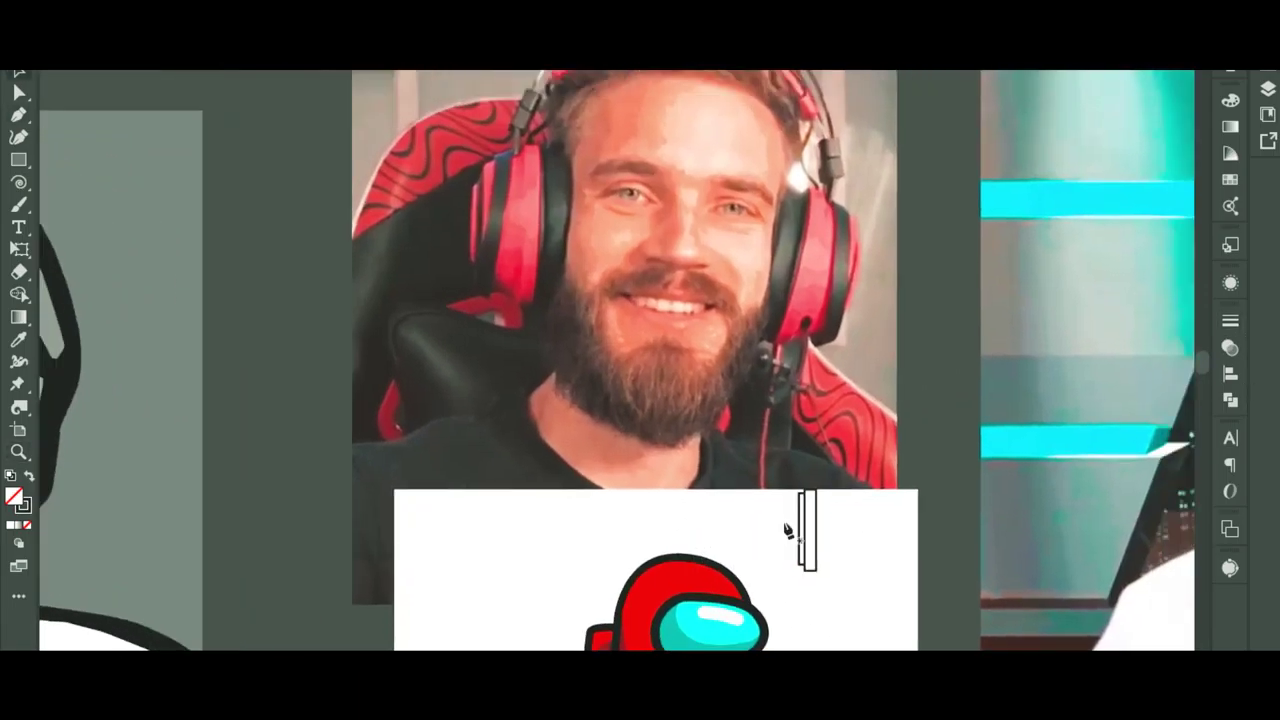
Draw a third, slightly shorter rectangle against the left side of the two earcup bands
key(m)
drag(798, 499, 785, 560)
key(z)
mouse_move(795, 552)
mouse_down()
mouse_move(834, 597)
mouse_move(800, 611)
mouse_move(1000, 600)
mouse_up()
key(v)
click(812, 330)
drag(811, 462, 522, 399)
click(770, 342)
Arrange and resize the earcup pieces into four adjoining rectangles that get shorter toward the left
key(z)
drag(522, 399, 571, 511)
drag(563, 554, 487, 585)
drag(685, 590, 515, 500)
drag(515, 500, 631, 508)
key(v)
drag(712, 514, 662, 515)
drag(661, 370, 671, 414)
key(z)
drag(690, 486, 697, 486)
key(v)
drag(685, 486, 647, 531)
key(z)
Move the left corner anchors of the two leftmost rectangles inward so both taper toward the left
key(a)
click(660, 362)
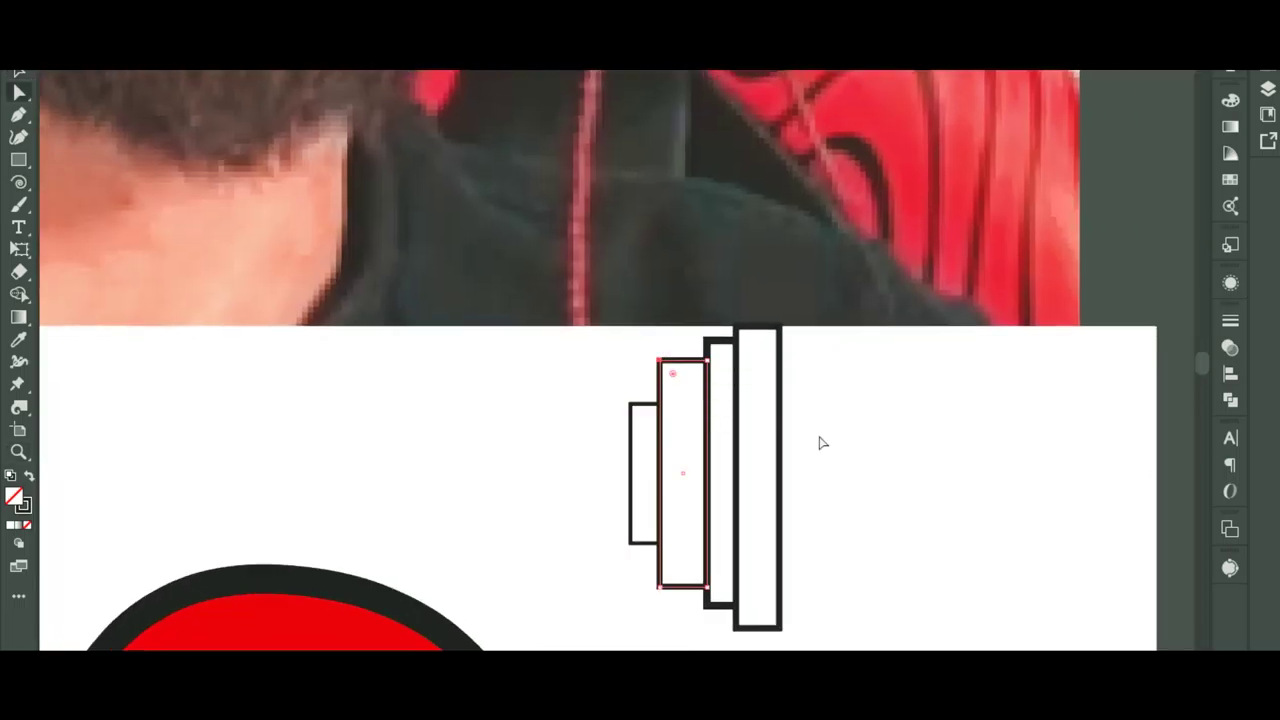
drag(658, 588, 663, 520)
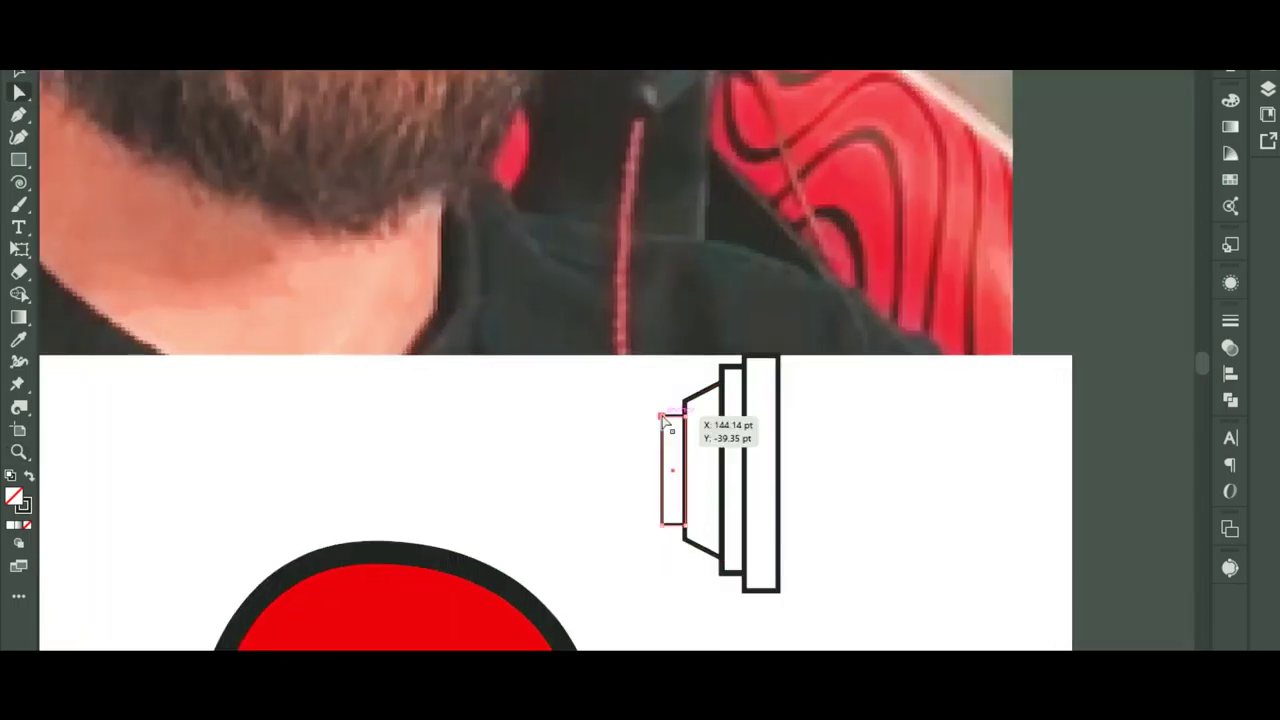
drag(660, 526, 665, 532)
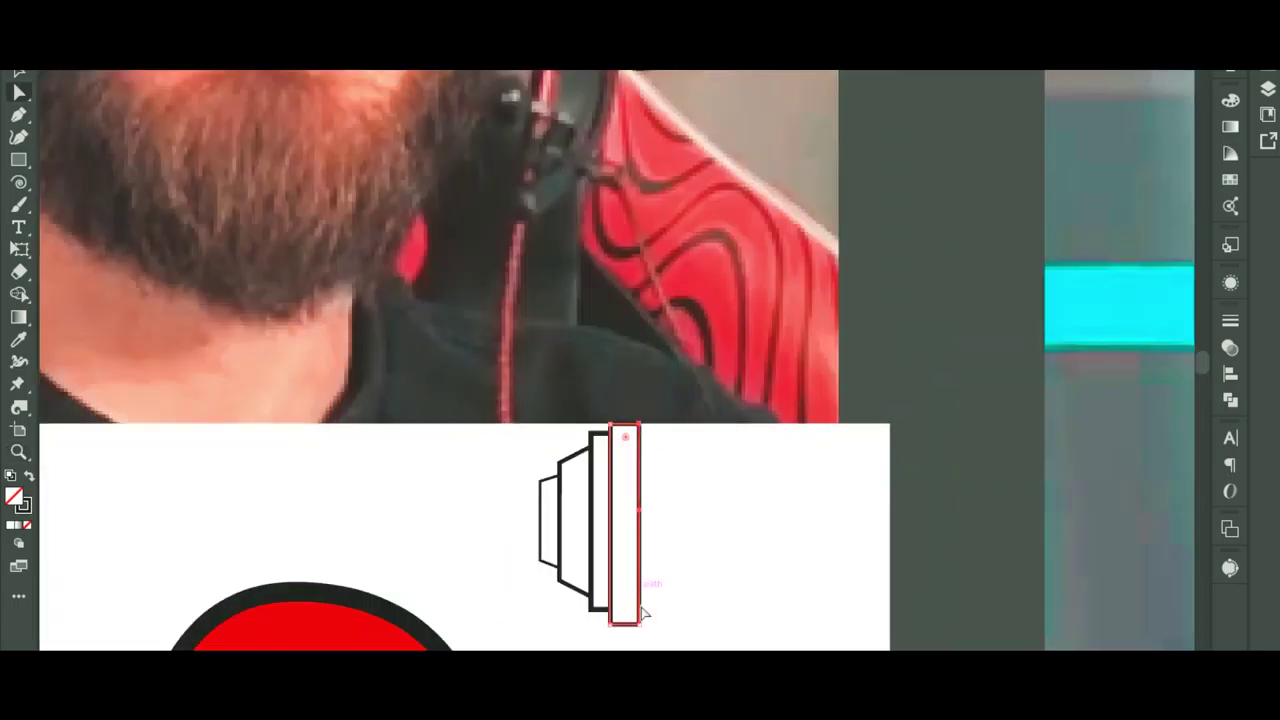
Round the pad's right corners and the larger tapered piece into a dome, and move the earcup onto the white T-shirt photo
drag(616, 604, 614, 612)
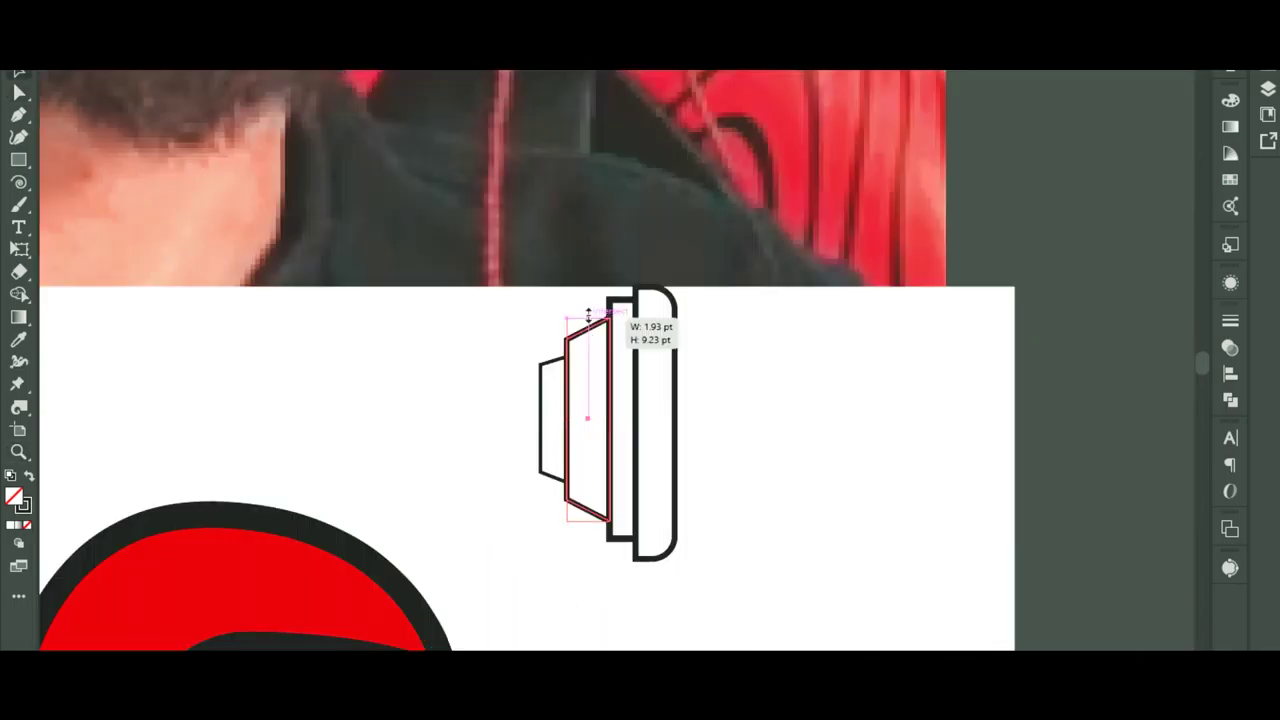
click(554, 358)
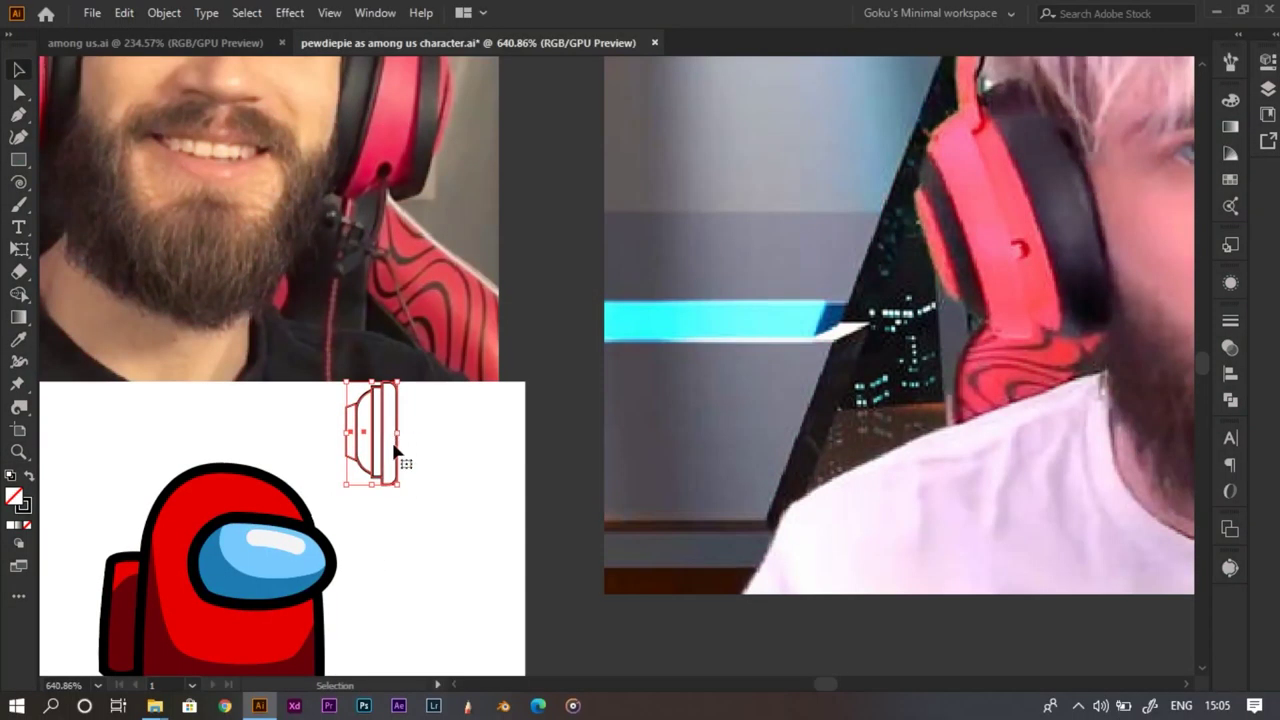
drag(395, 452, 1082, 520)
drag(1036, 530, 457, 437)
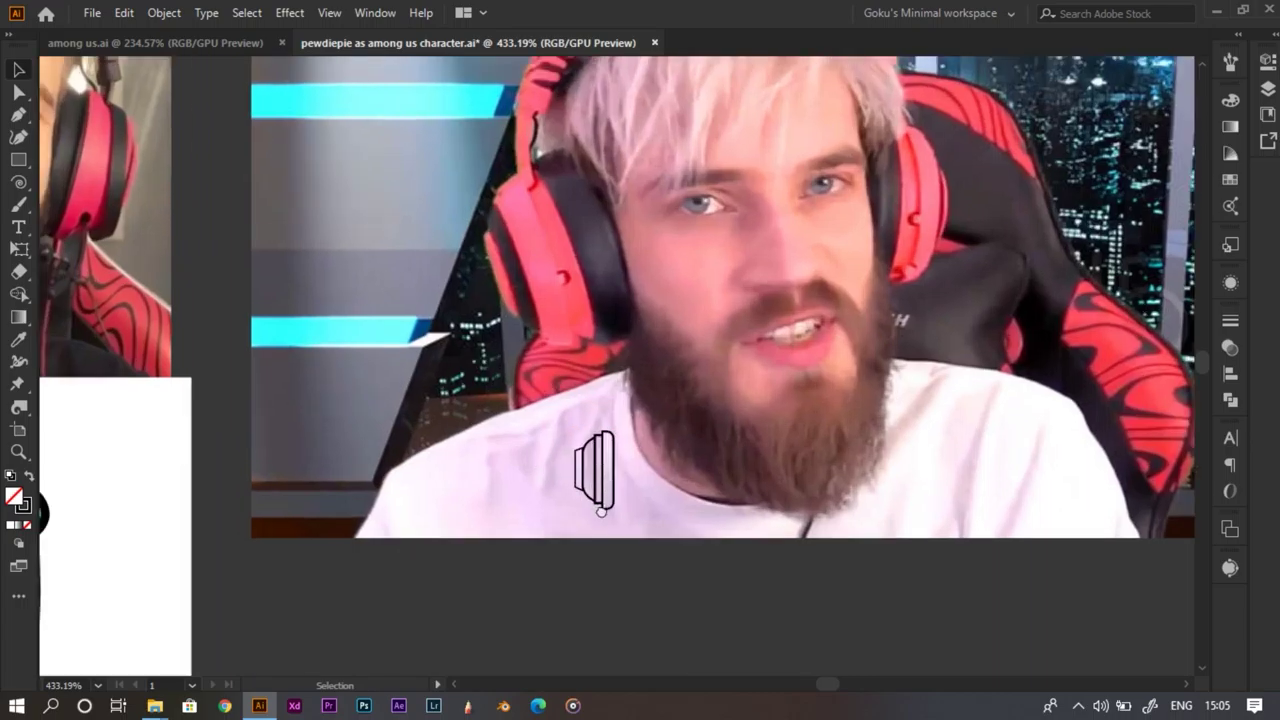
Stretch the slim band beside the ear pad vertically to match the pad's full height
drag(601, 511, 890, 542)
drag(610, 453, 608, 371)
click(707, 591)
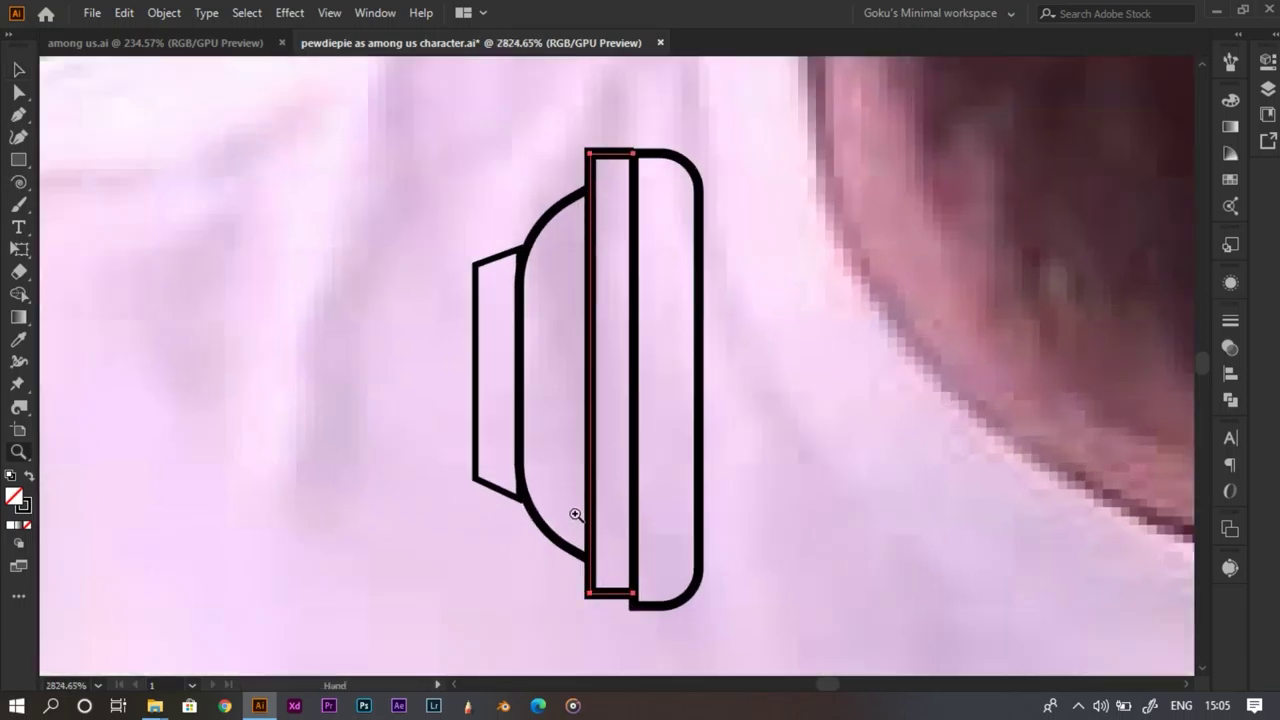
key(v)
click(614, 108)
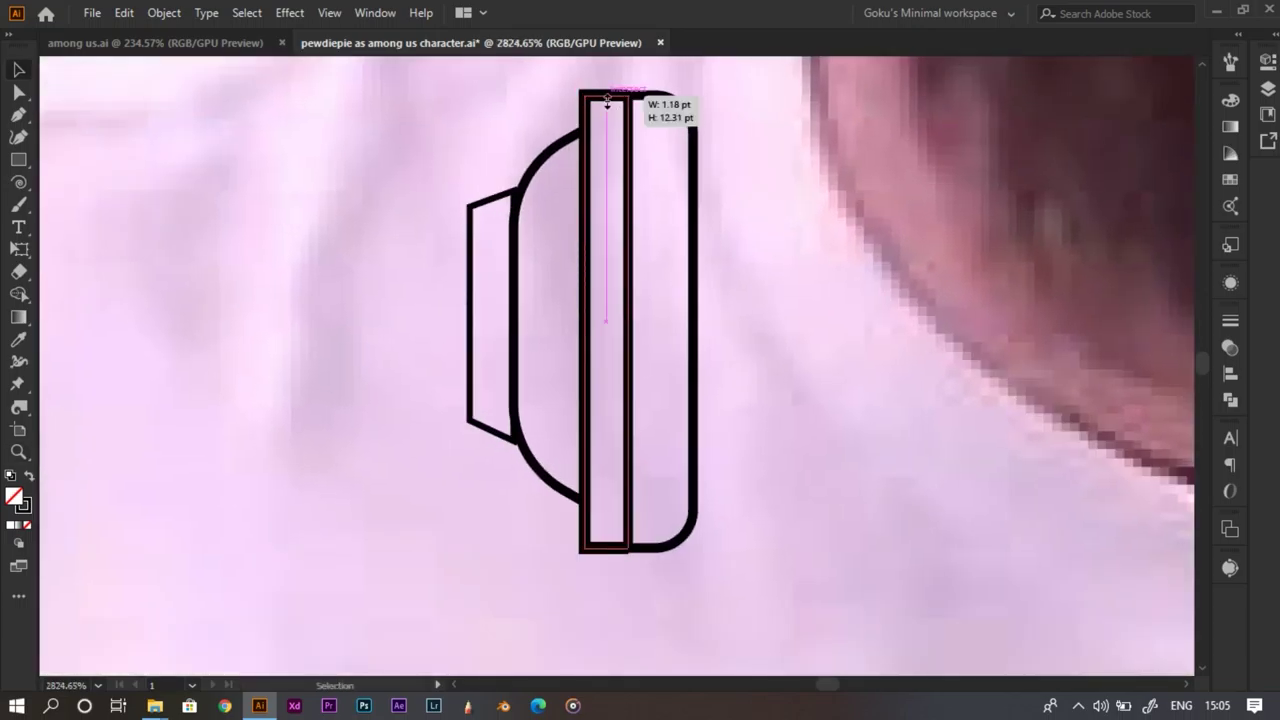
Stretch the rounded dome to nearly the height of the bands and remove the small tapered piece at its left
drag(562, 162, 683, 160)
key(v)
key(z)
drag(654, 490, 629, 483)
key(a)
key(v)
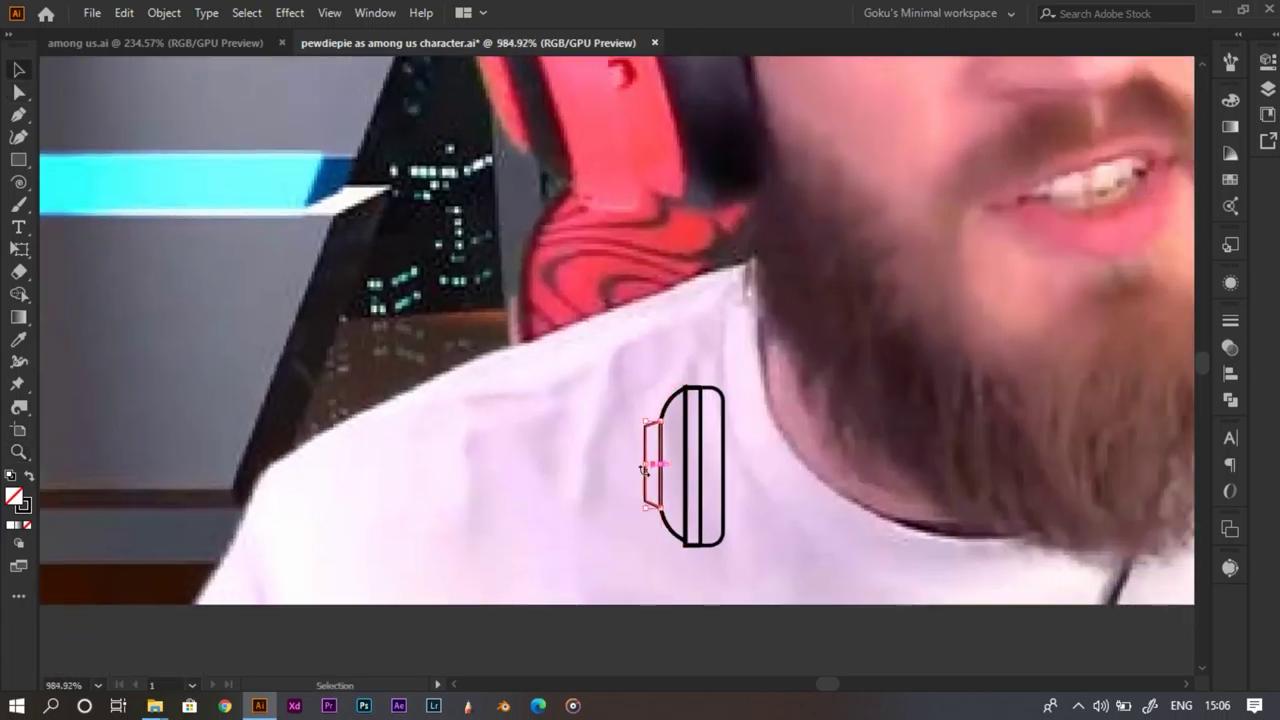
drag(661, 463, 646, 463)
key(z)
drag(646, 464, 682, 511)
key(v)
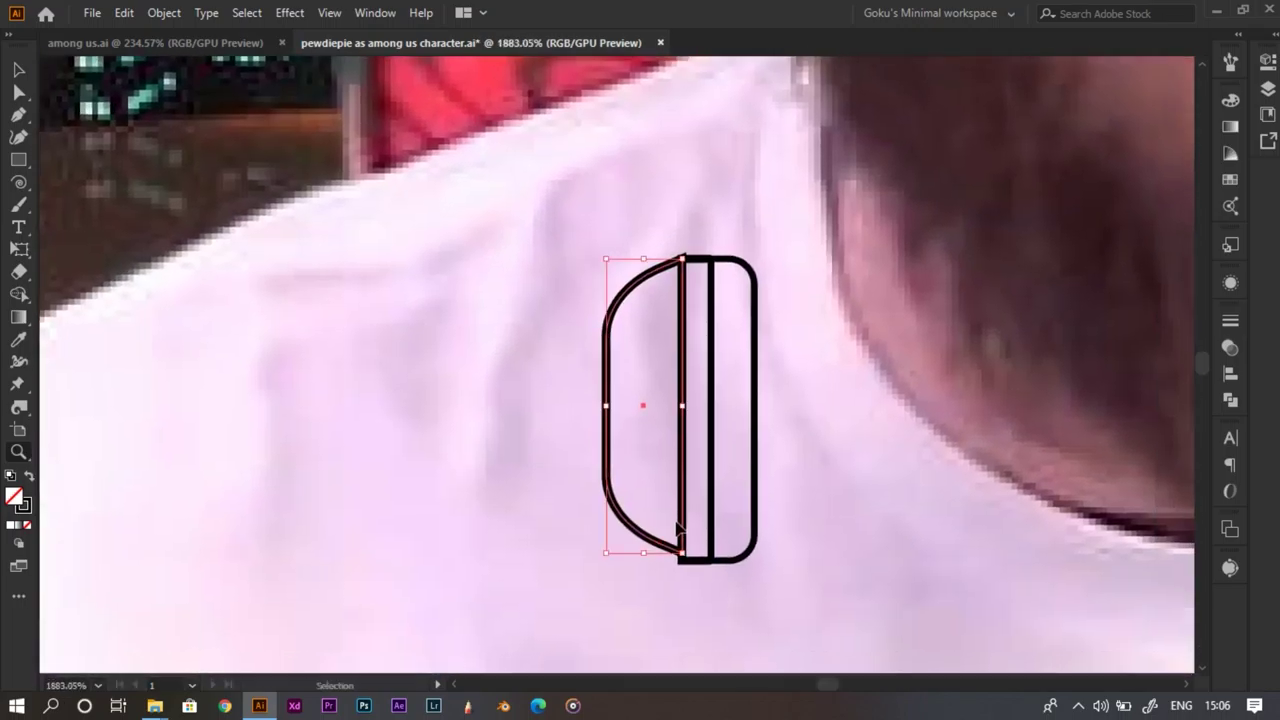
Shift the dome's lower anchors down in Outline view to meet the band's bottom corner, and return to Preview
key(ctrl+y)
key(z)
key(a)
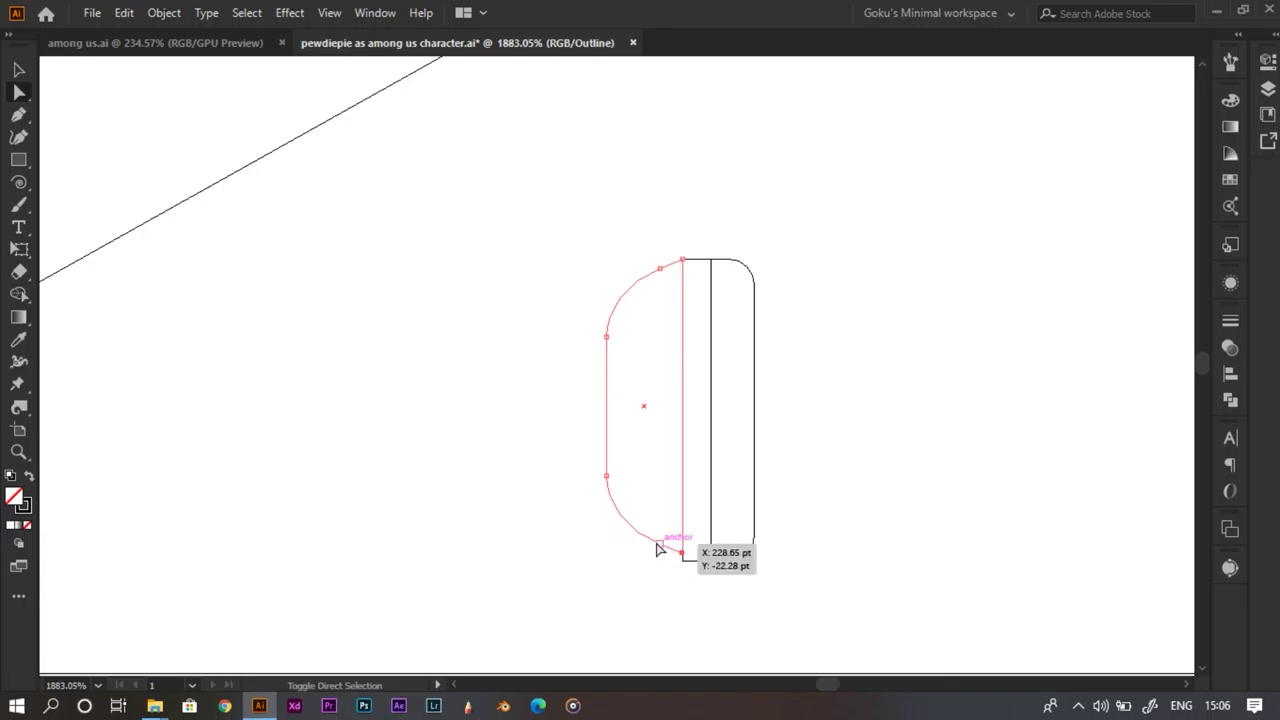
mouse_move(683, 554)
mouse_down()
mouse_move(683, 574)
mouse_move(683, 560)
mouse_up()
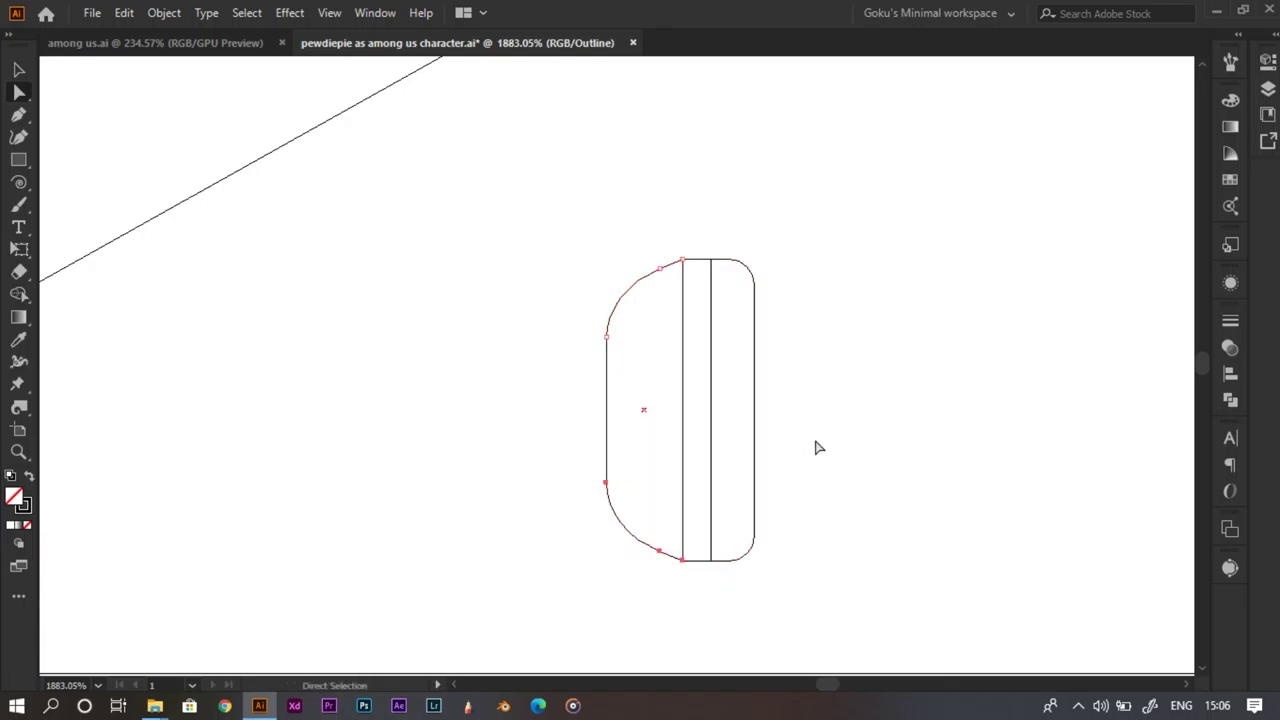
key(ctrl+y)
Draw a small upright rectangle against the left side of the dome as the earcup's outer cap
key(z)
drag(803, 371, 363, 432)
mouse_move(758, 400)
mouse_down()
mouse_move(629, 461)
mouse_move(753, 489)
mouse_move(683, 541)
mouse_move(831, 563)
mouse_move(644, 496)
mouse_move(609, 438)
mouse_move(575, 528)
mouse_move(585, 524)
mouse_up()
key(m)
key(z)
drag(594, 507, 643, 485)
Round the left corners of the small cap and narrow it to a slim shape against the dome
key(a)
drag(555, 362, 588, 592)
drag(581, 531, 642, 517)
key(z)
key(v)
drag(575, 419, 521, 420)
key(a)
click(530, 305)
mouse_move(595, 384)
mouse_down()
mouse_move(640, 449)
mouse_move(555, 374)
mouse_move(585, 380)
mouse_up()
key(v)
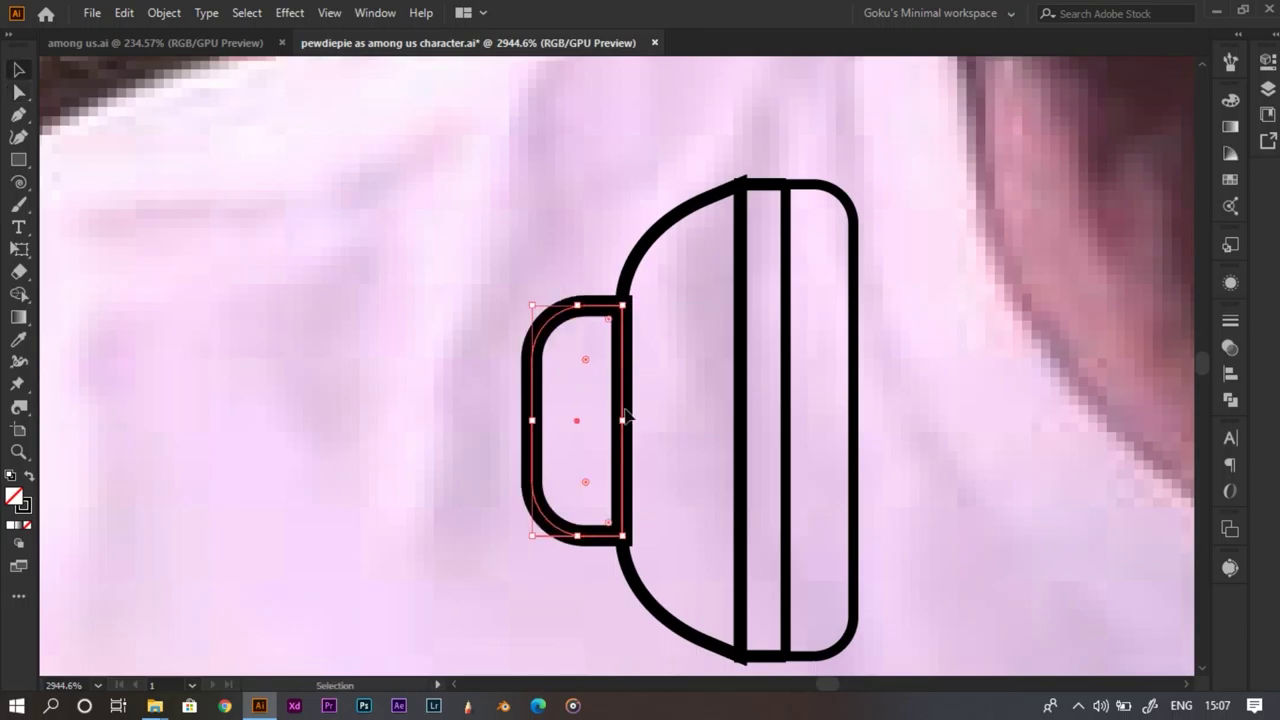
drag(622, 421, 620, 449)
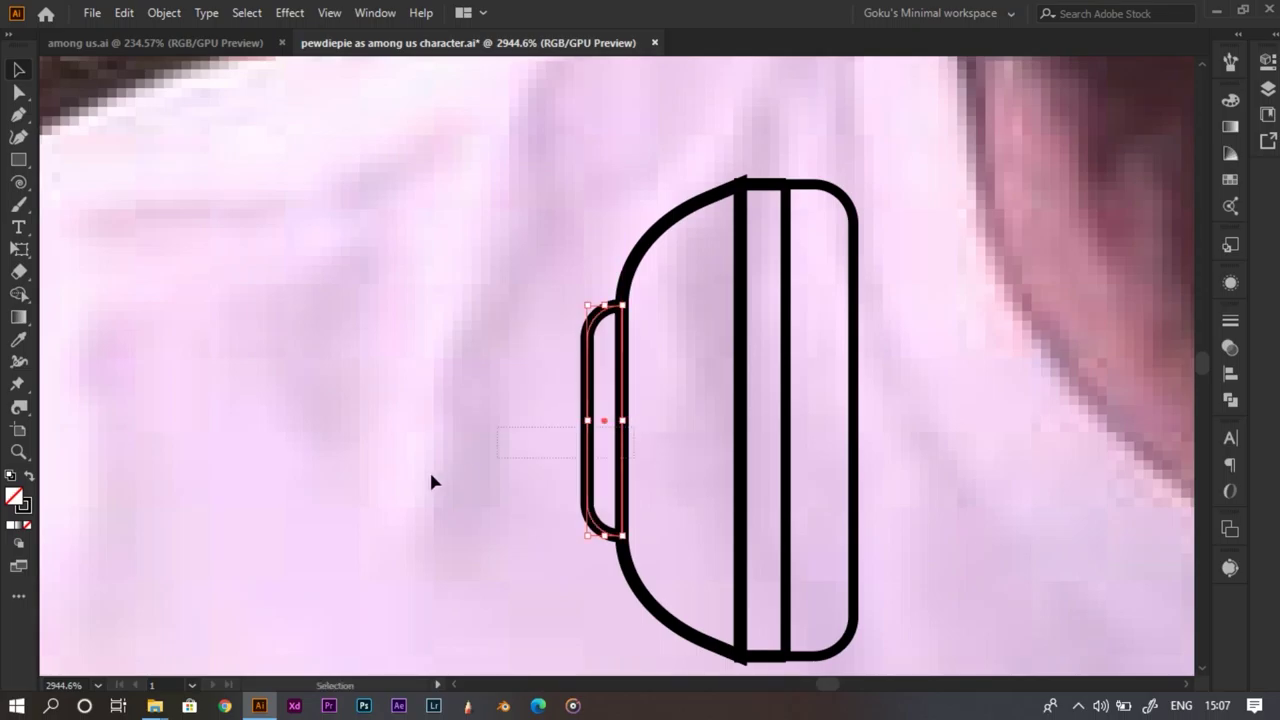
Select the complete earcup and move it off the photo onto the empty canvas below
drag(406, 472, 634, 427)
drag(665, 378, 528, 410)
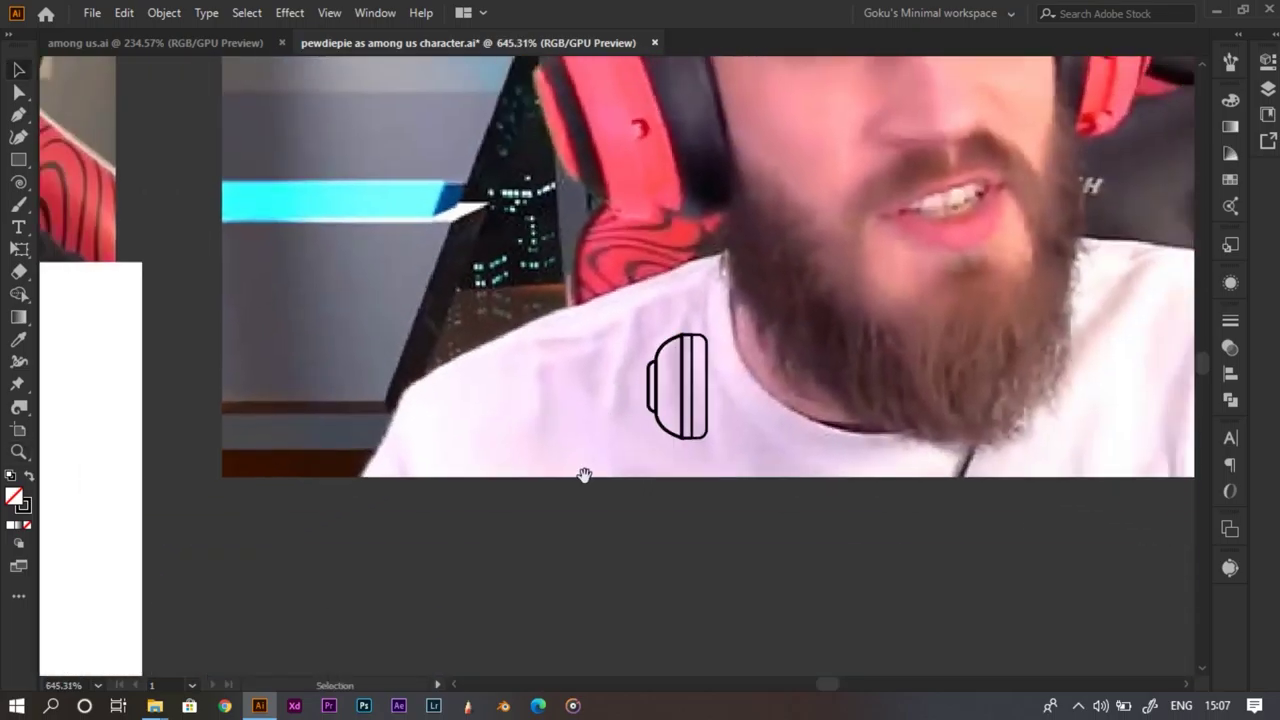
drag(620, 466, 587, 574)
drag(677, 437, 605, 504)
scroll(590, 506, down, 2)
scroll(618, 532, up, 3)
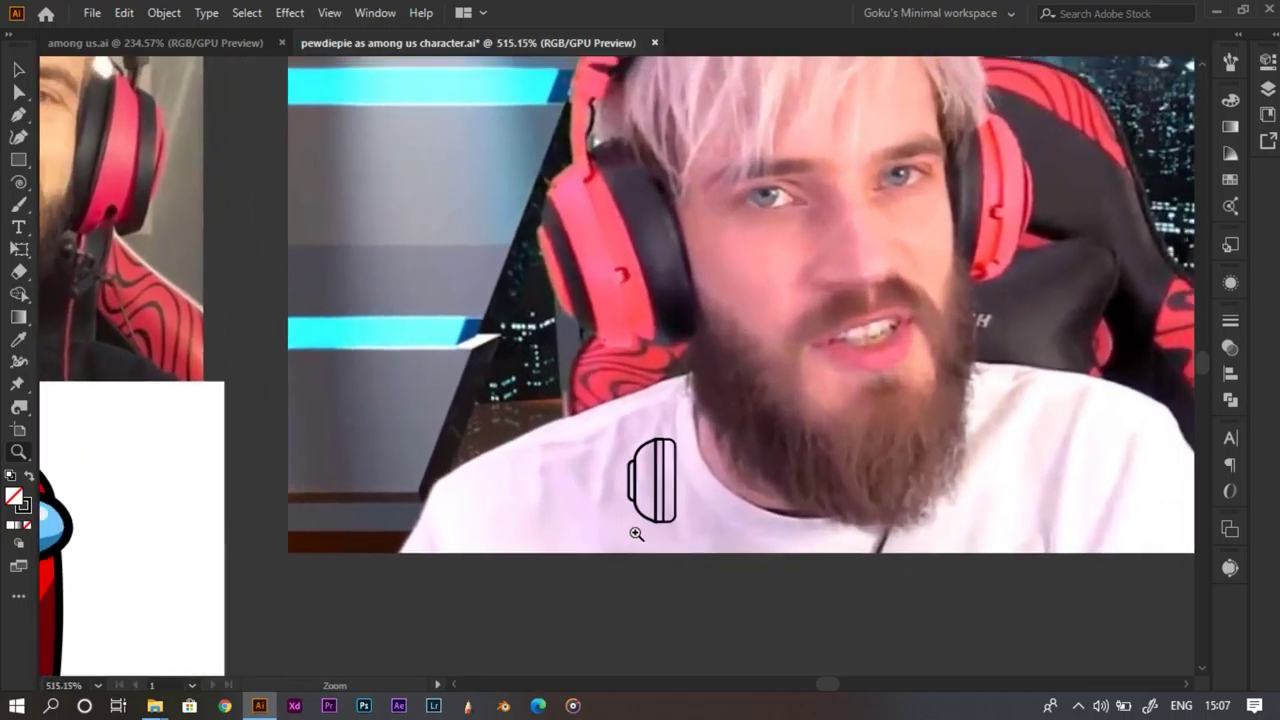
scroll(651, 532, down, 2)
scroll(651, 540, up, 3)
key(v)
click(663, 495)
scroll(674, 502, down, 3)
scroll(577, 444, up, 3)
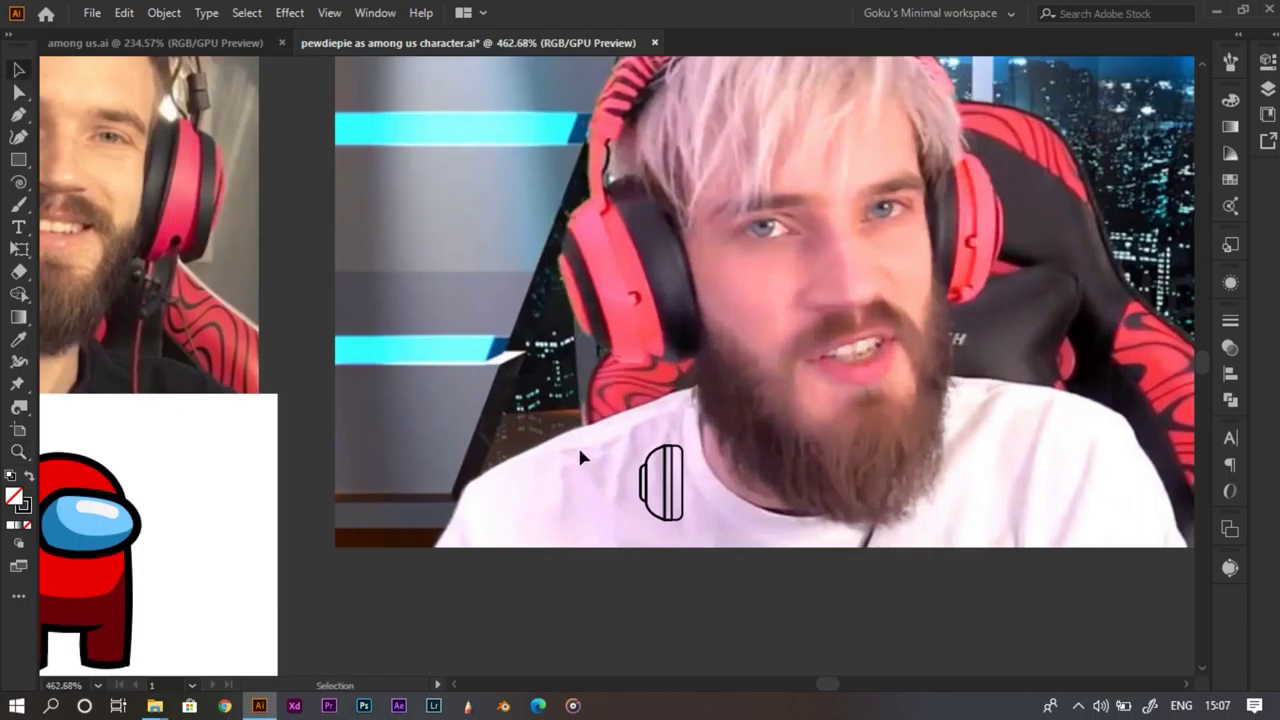
drag(663, 490, 611, 602)
key(z)
drag(617, 594, 508, 563)
key(v)
click(678, 601)
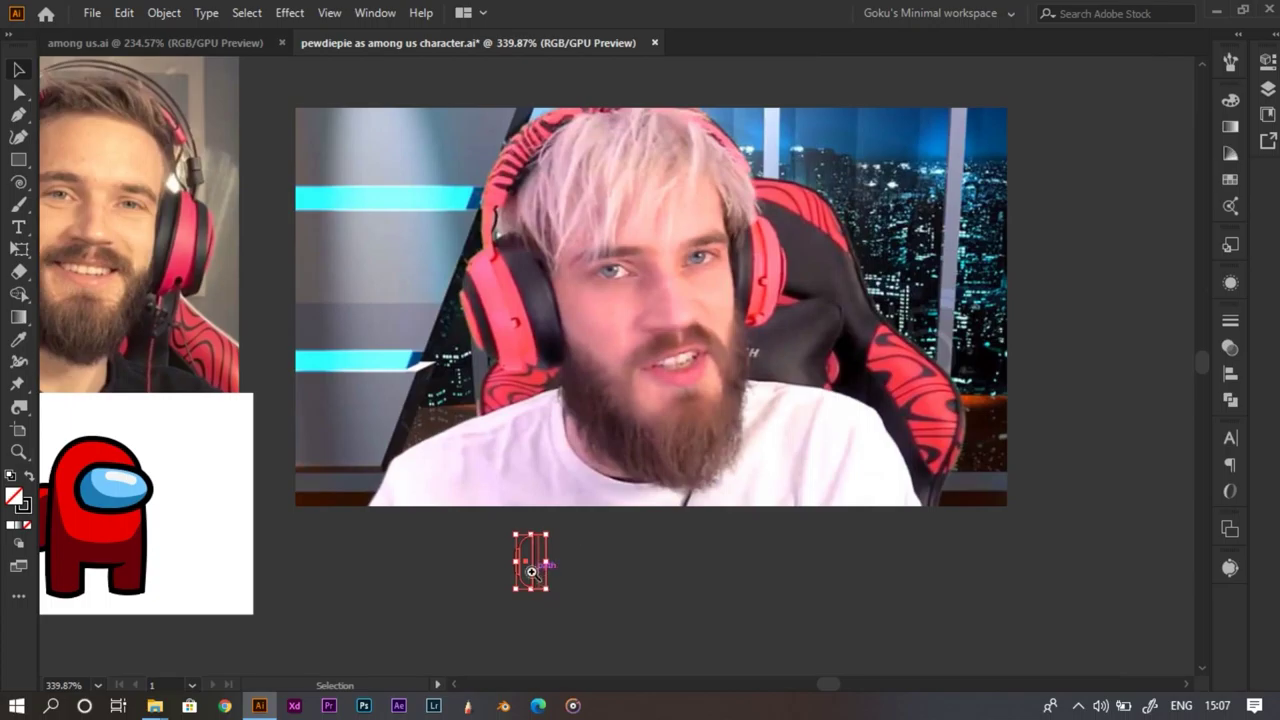
Duplicate the earcup horizontally to the right, reflect the copy on the vertical axis and shift it slightly toward the original
scroll(531, 570, up, 4)
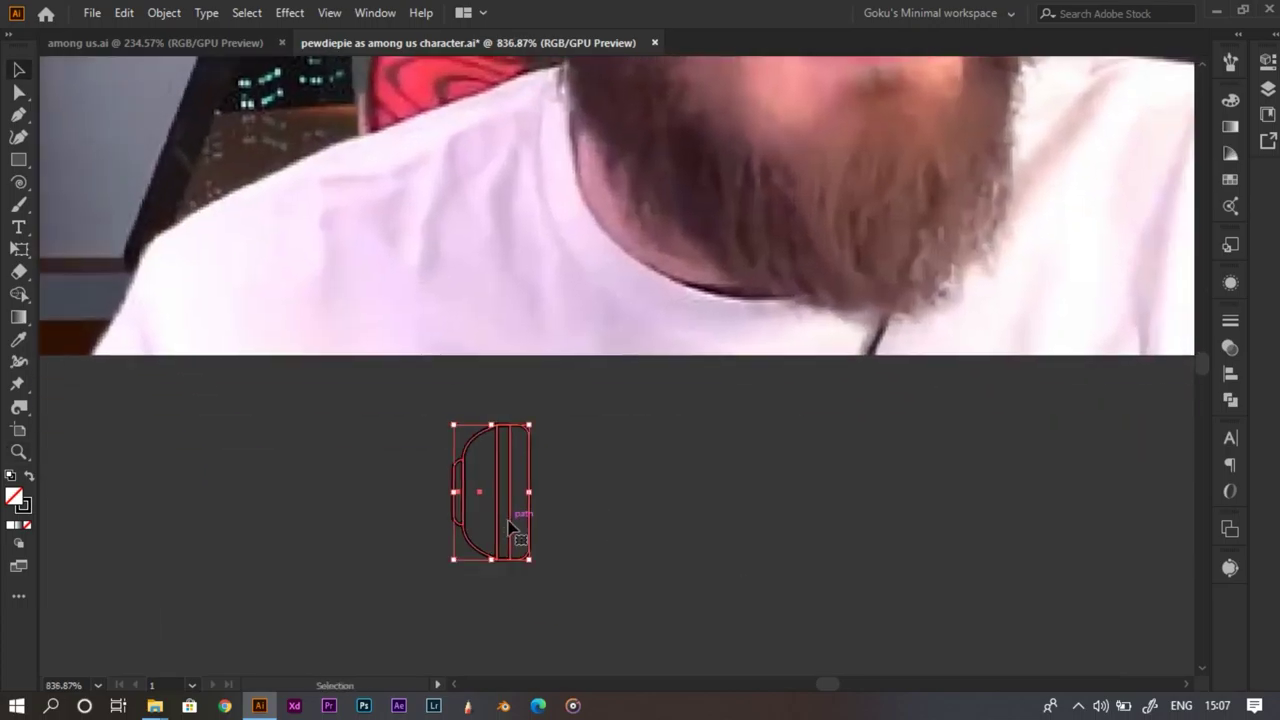
drag(535, 525, 788, 524)
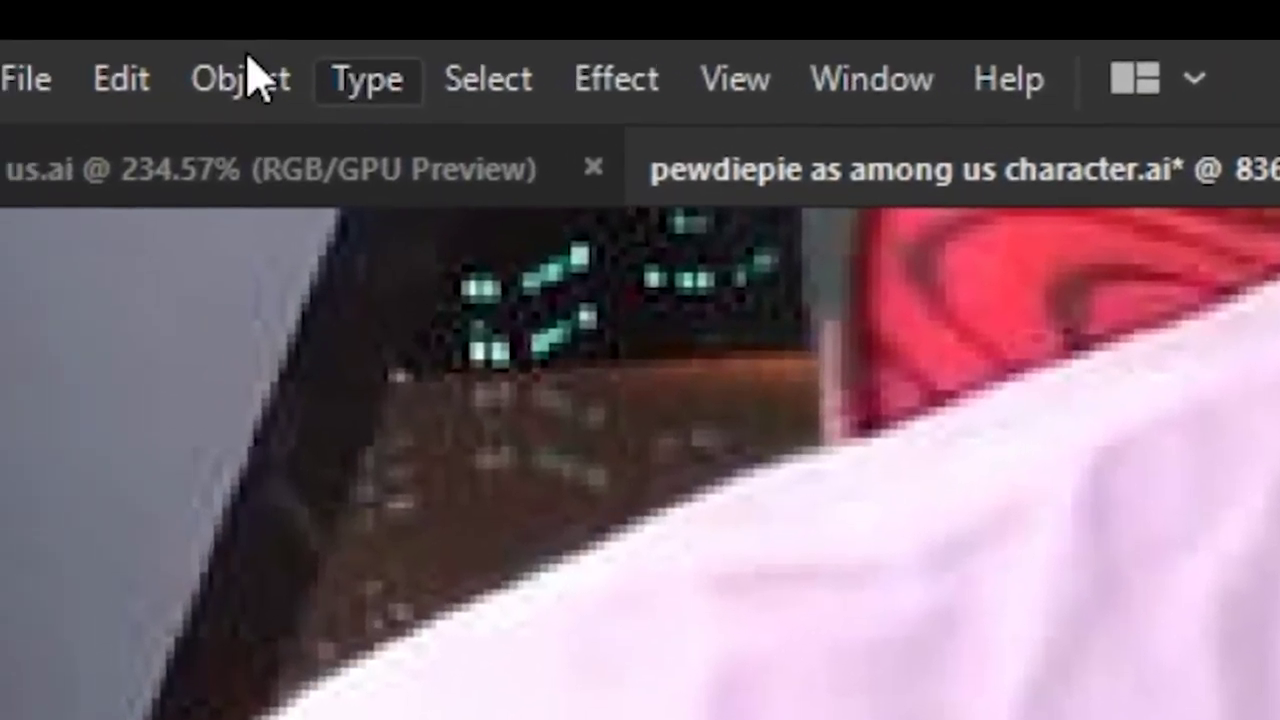
click(248, 68)
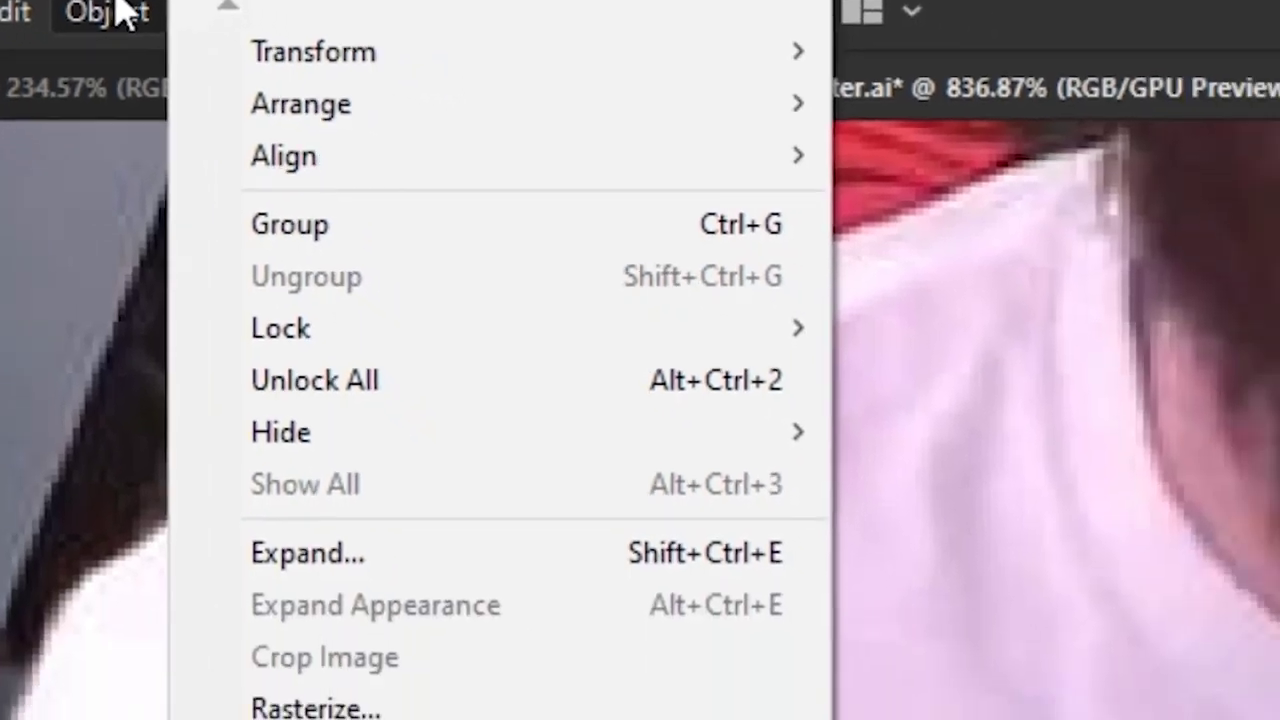
mouse_move(864, 83)
click(622, 153)
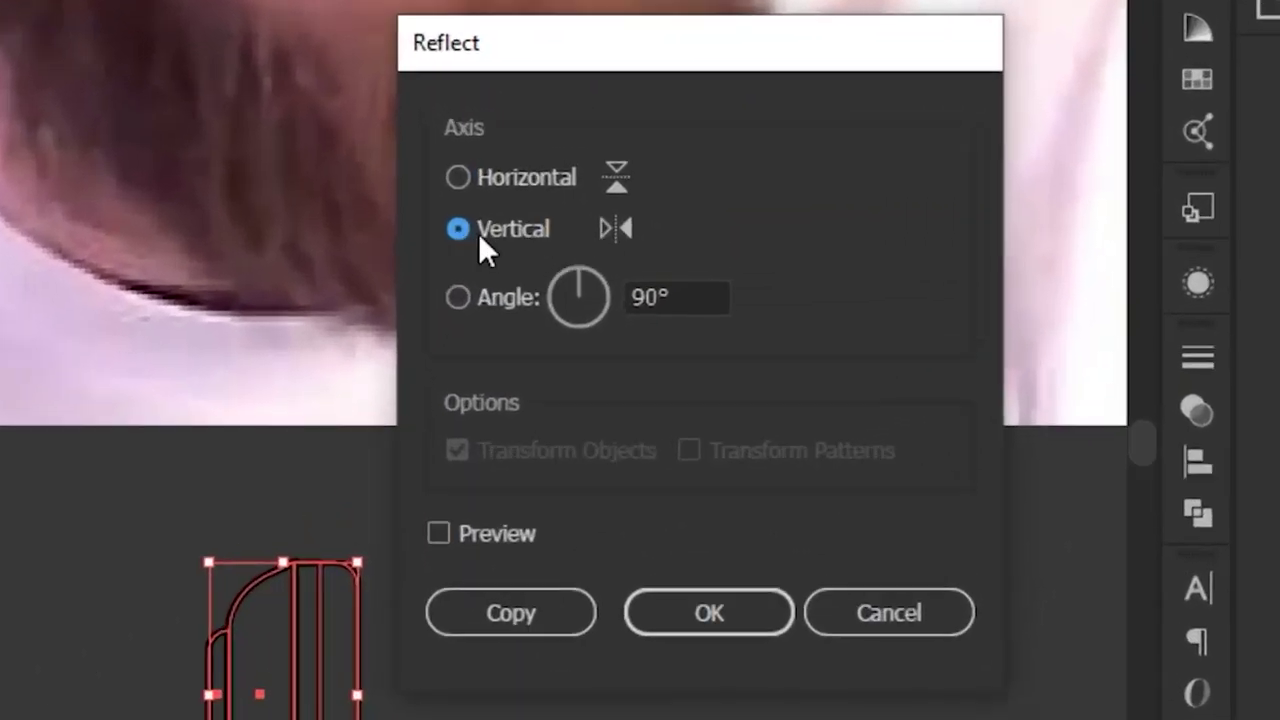
click(708, 610)
drag(734, 528, 711, 528)
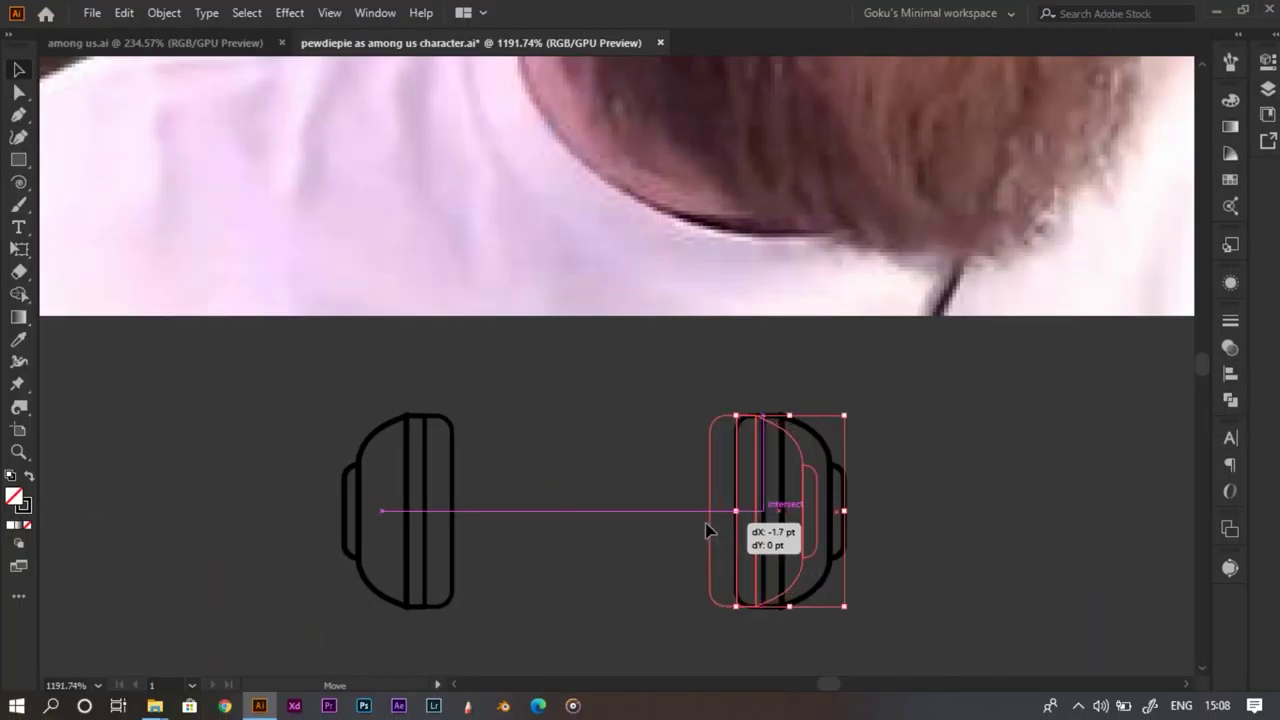
Draw a thin horizontal bar spanning the gap between the inner edges of the two earcups
key(z)
drag(748, 516, 465, 548)
key(v)
click(683, 503)
drag(746, 498, 700, 532)
mouse_move(700, 532)
mouse_down()
mouse_move(623, 551)
mouse_move(622, 566)
mouse_move(646, 578)
mouse_move(615, 587)
mouse_move(634, 548)
mouse_move(667, 546)
mouse_up()
drag(627, 557, 817, 563)
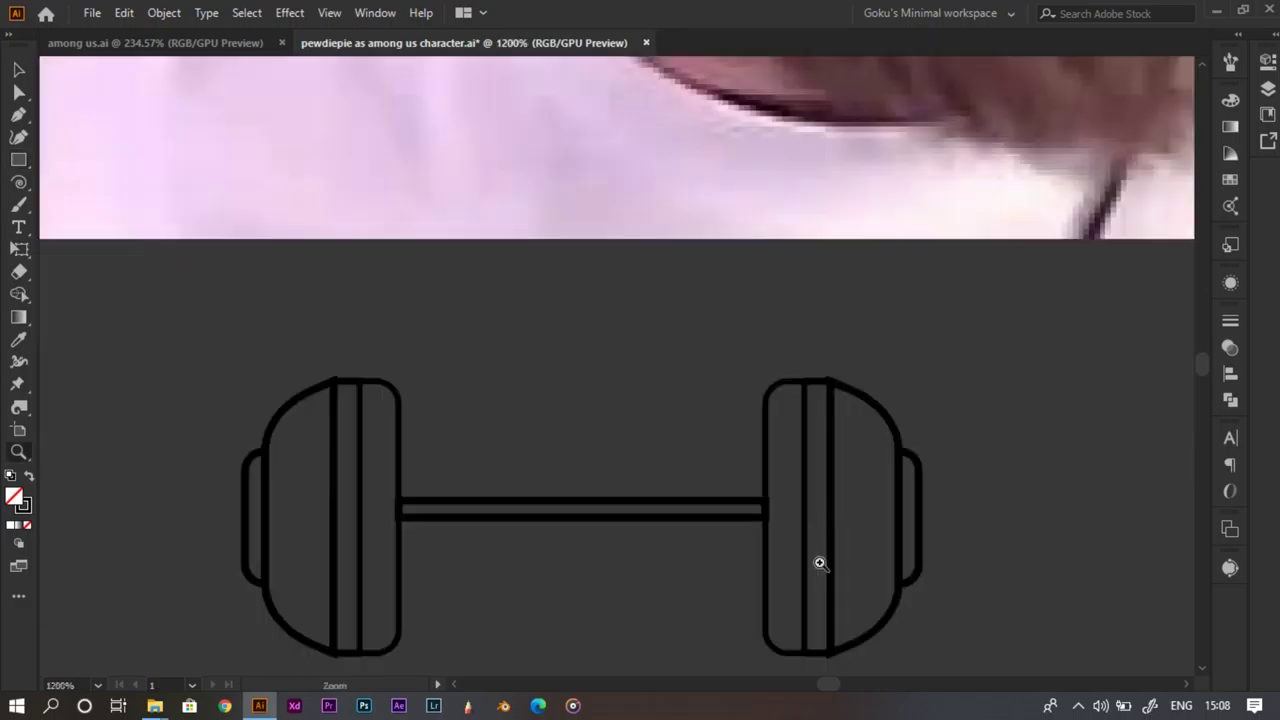
Draw a rectangle from the thin bar's midpoint to the left earcup and delete the thin bar
drag(581, 541, 656, 540)
key(m)
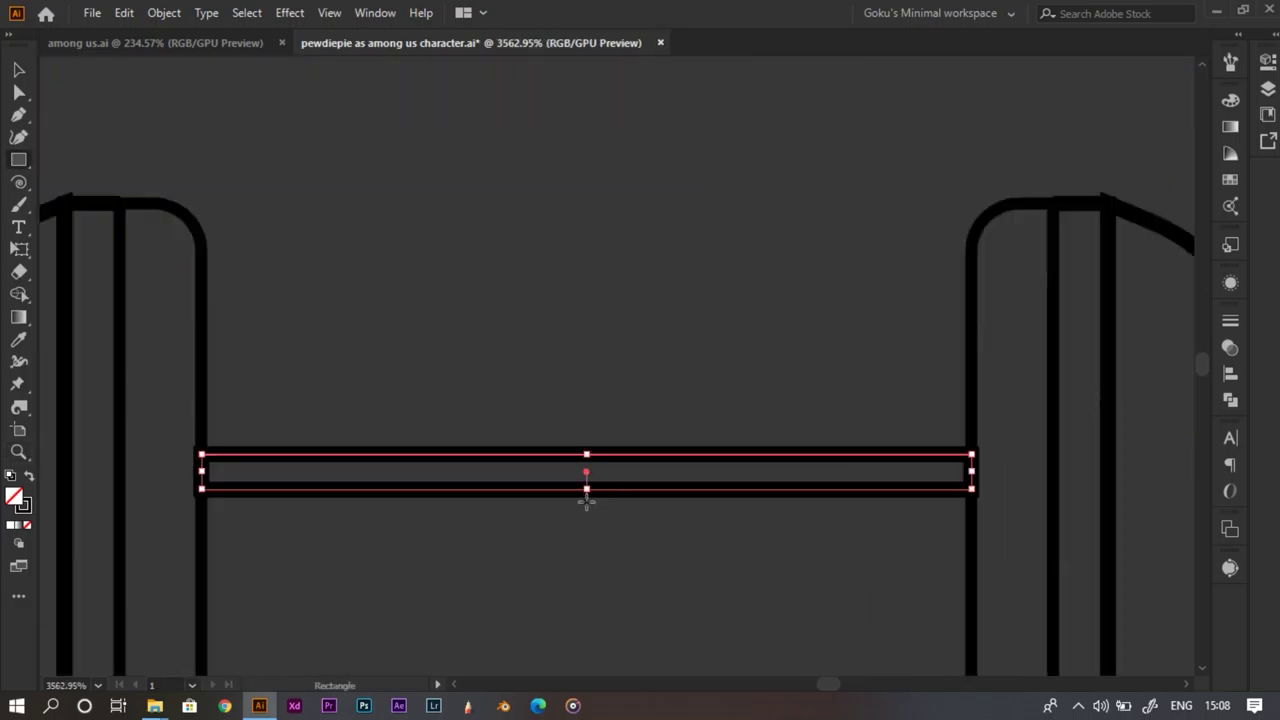
drag(586, 502, 201, 613)
key(v)
click(701, 484)
key(Delete)
Delete the rectangle's left anchors and lengthen its remaining right edge into a tall vertical centre line between the earcups
drag(716, 380, 504, 470)
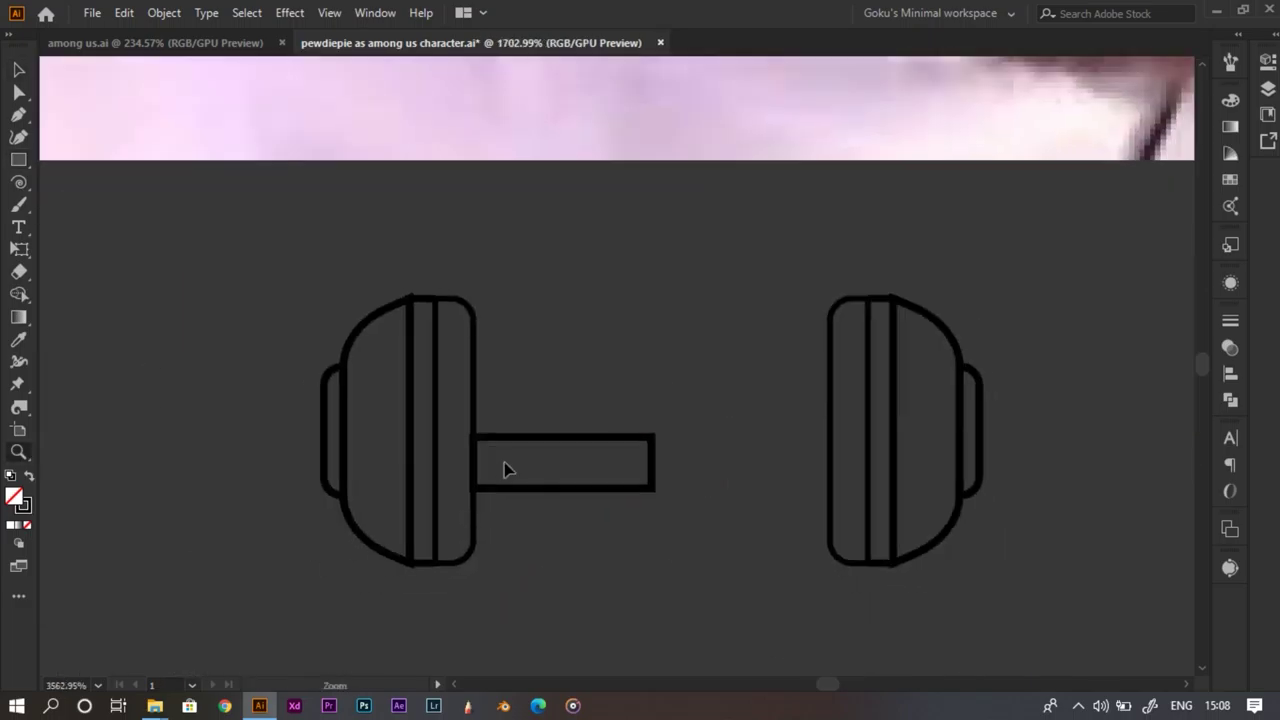
click(647, 440)
key(a)
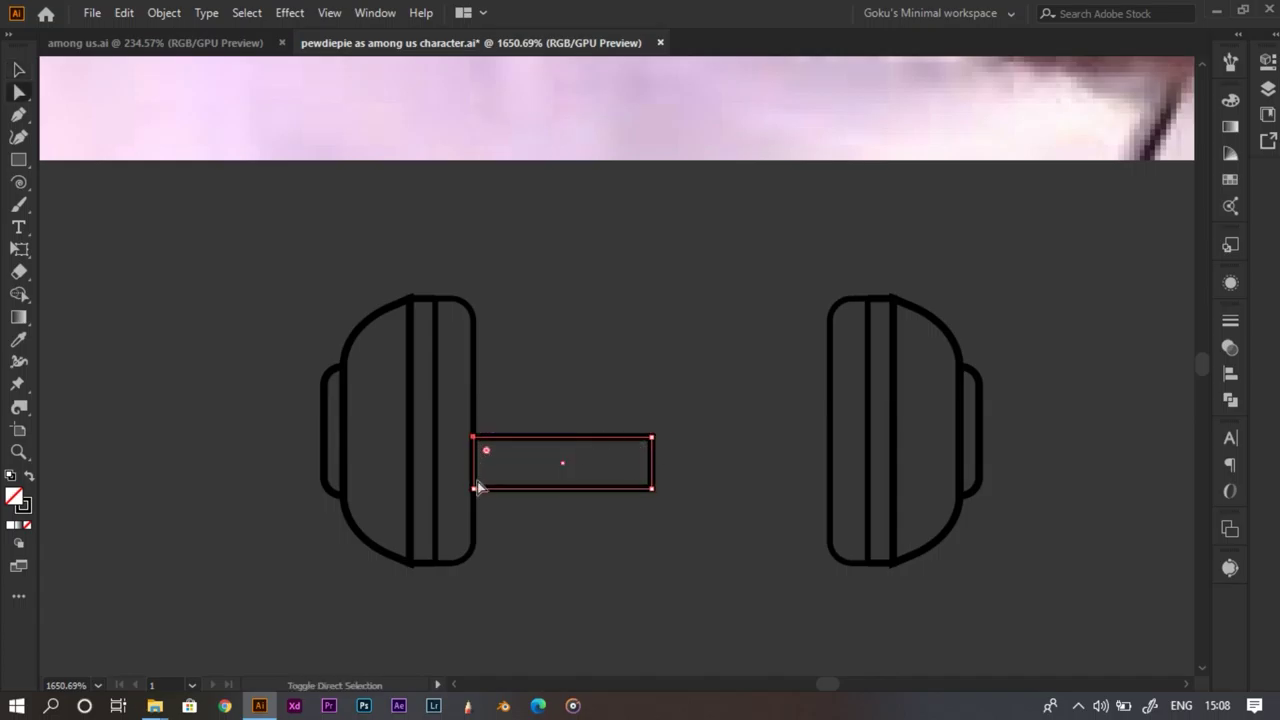
click(476, 488)
drag(524, 483, 690, 88)
key(v)
key(z)
drag(743, 249, 634, 369)
drag(706, 224, 810, 286)
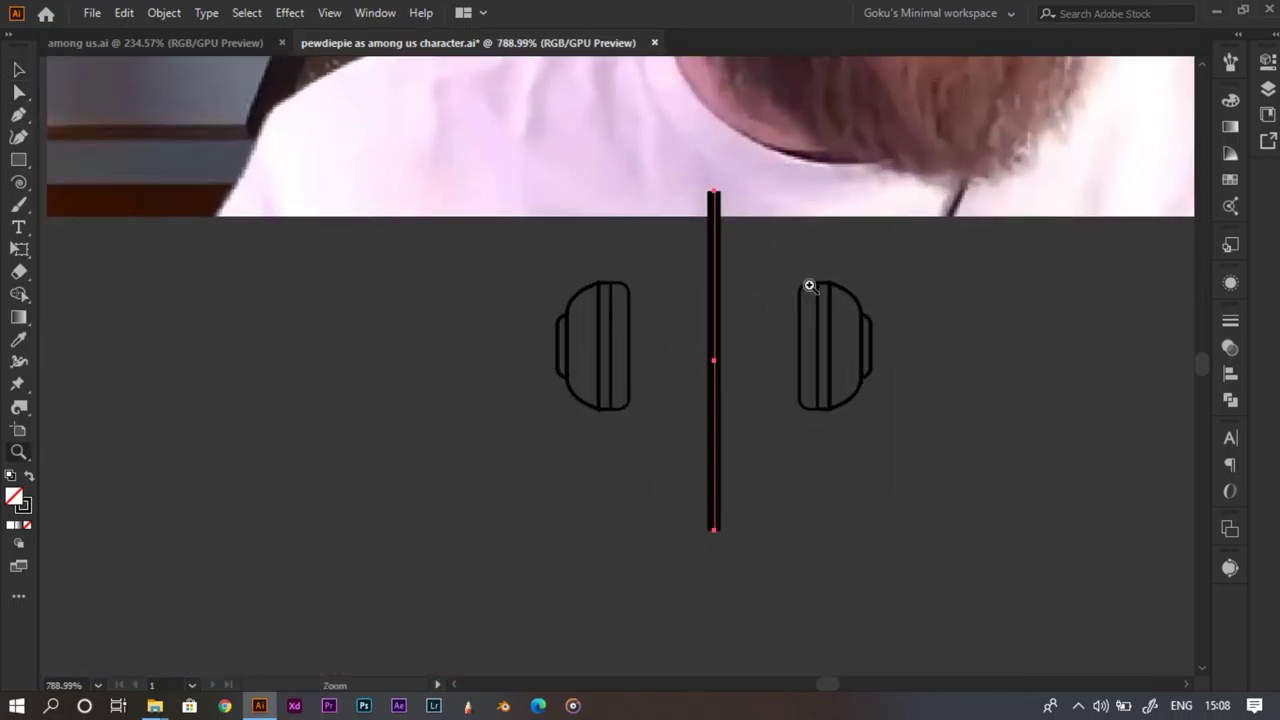
Reduce the stroke weight of the vertical centre line between the earcups
click(1229, 321)
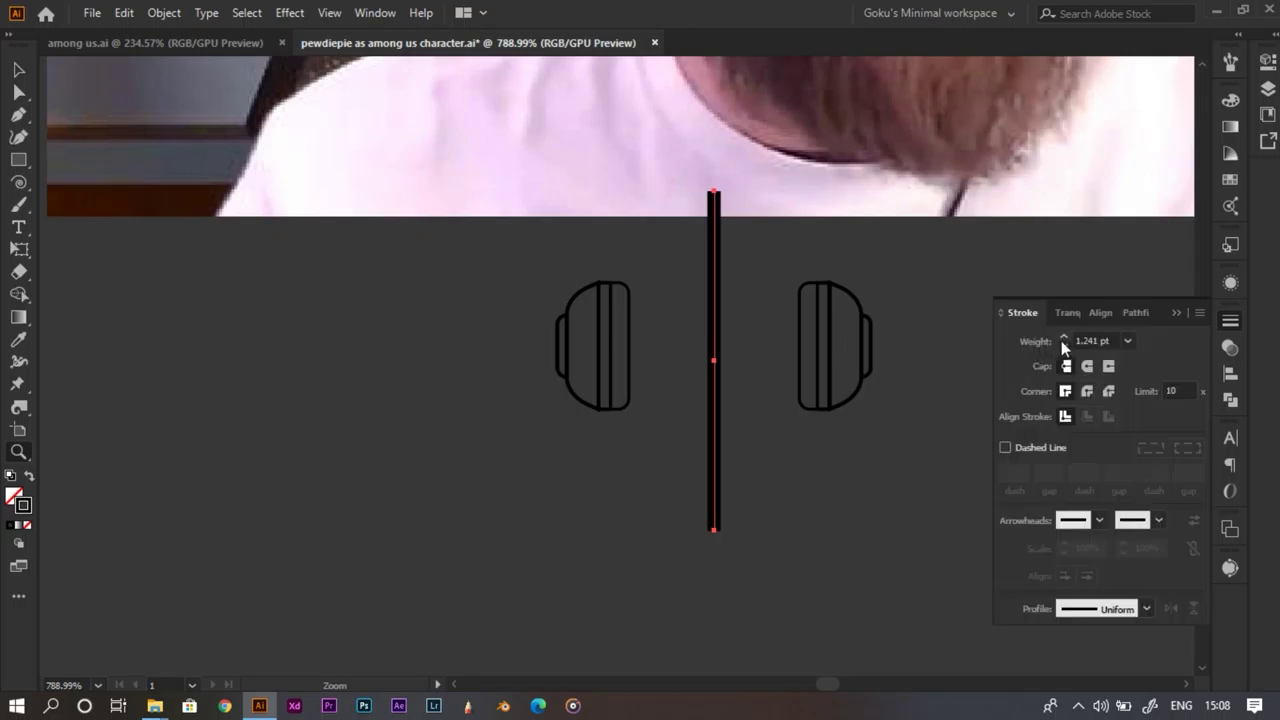
click(1063, 347)
click(1063, 347)
key(v)
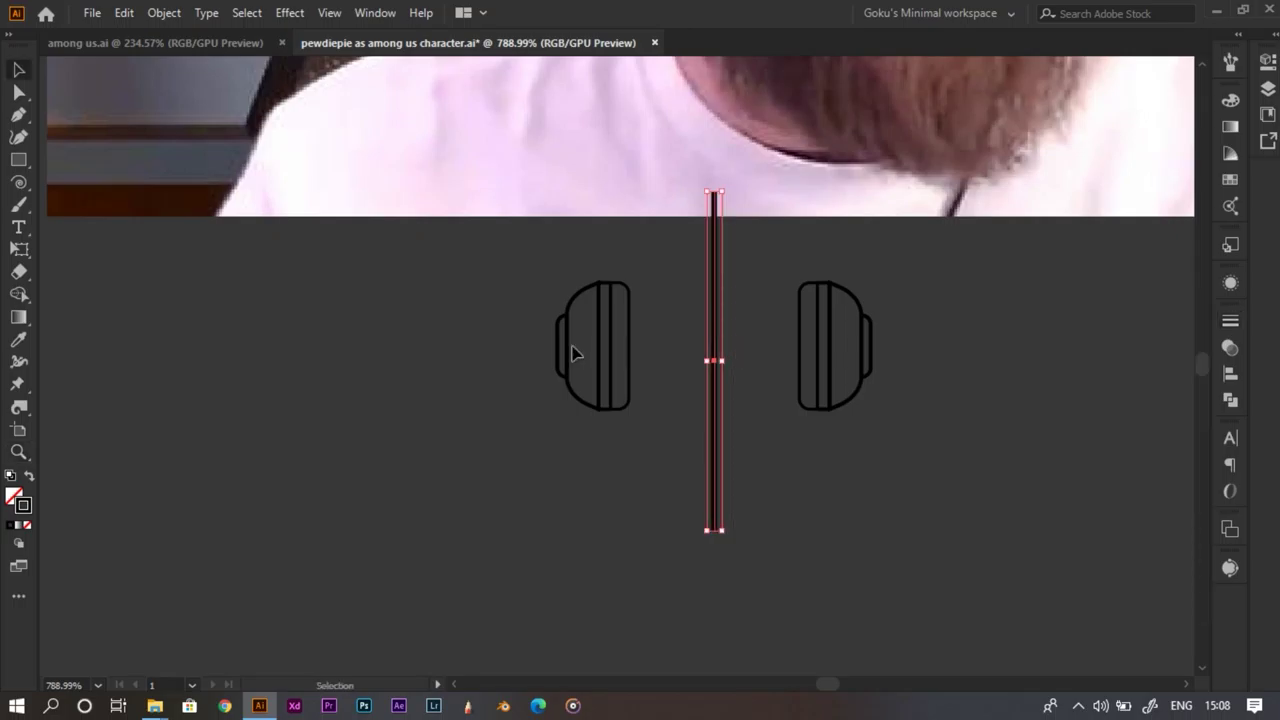
Lengthen the vertical centre line by extending its top end further upward
key(z)
drag(609, 363, 280, 557)
key(v)
click(735, 493)
key(z)
drag(574, 428, 629, 535)
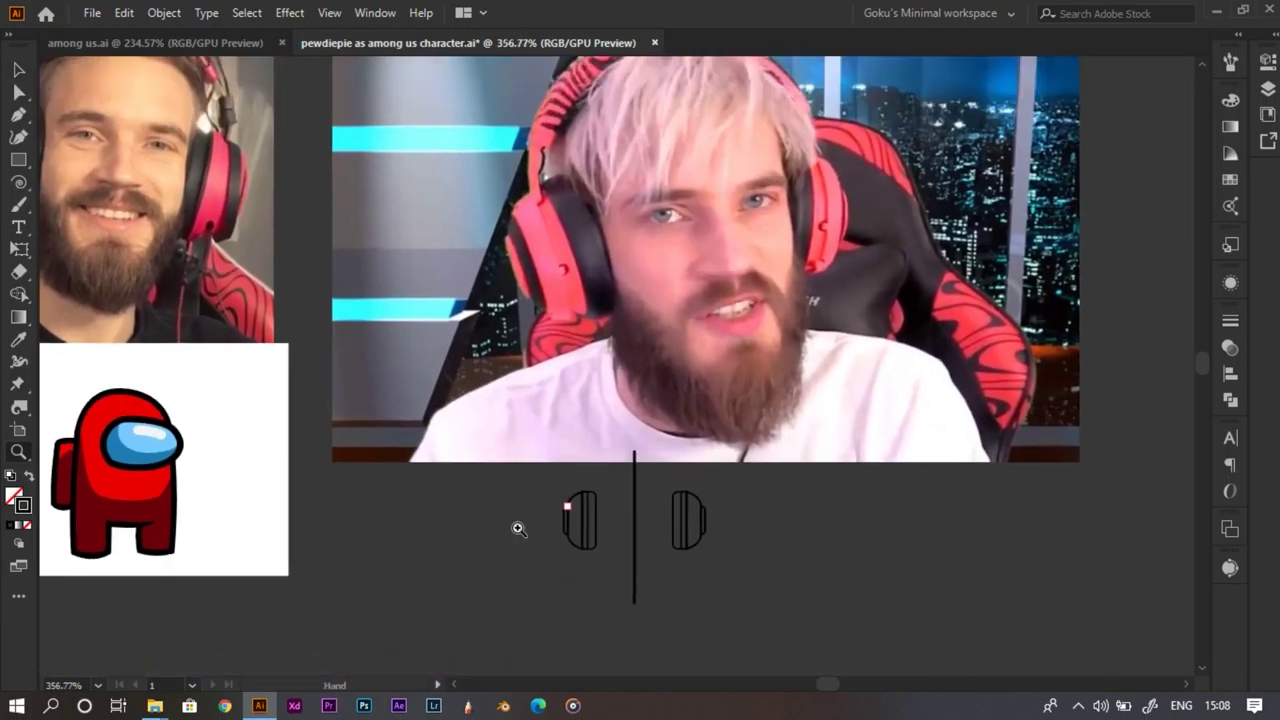
scroll(709, 525, up, 3)
key(v)
click(620, 480)
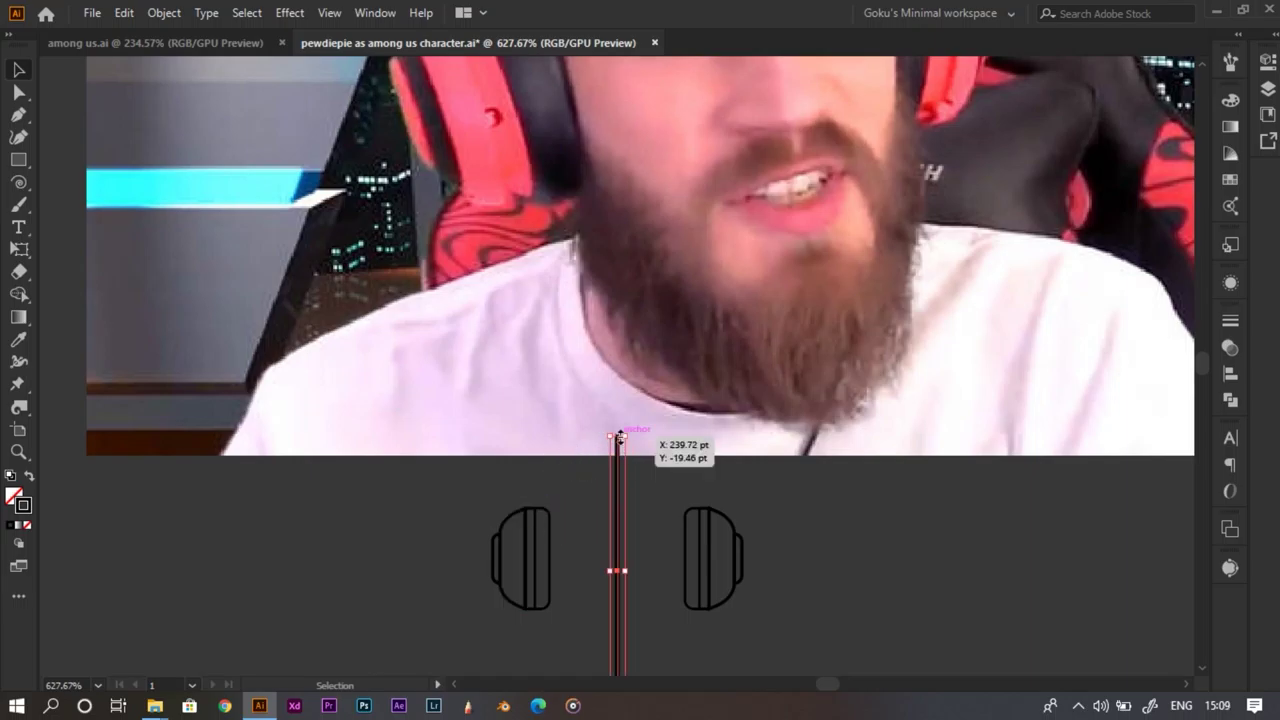
drag(618, 436, 468, 391)
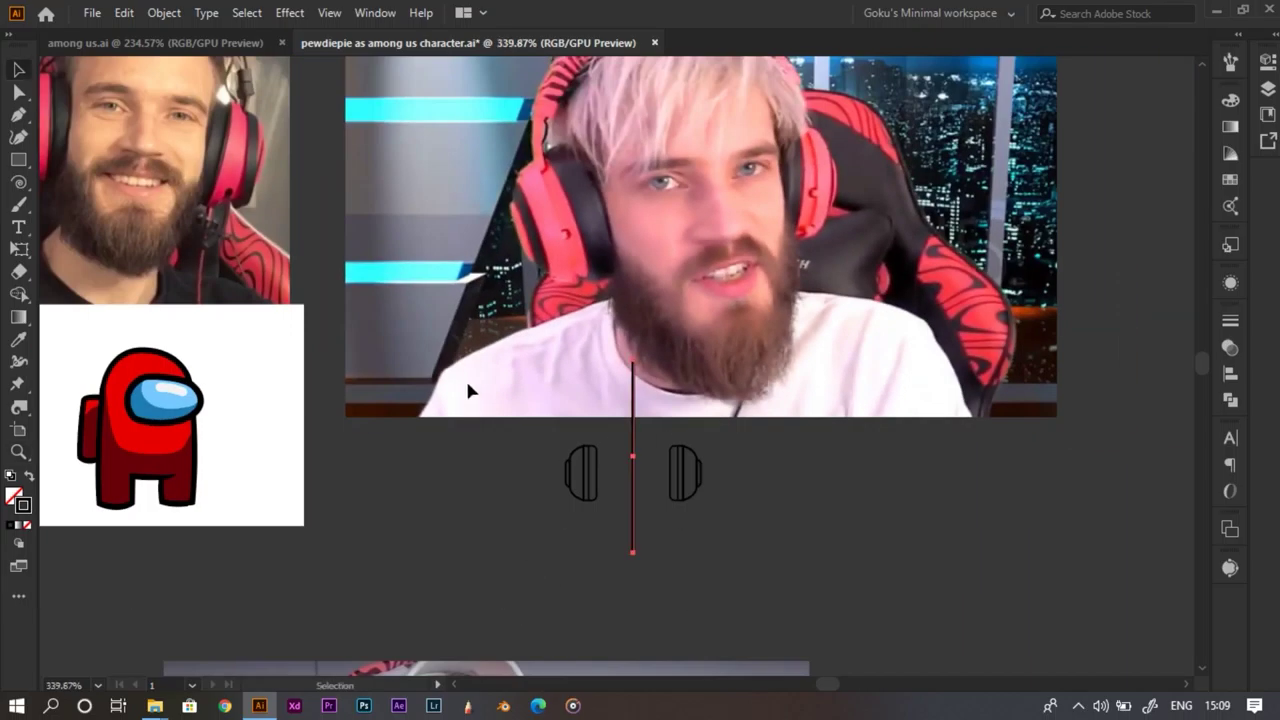
Examine how the headband joins the earcups in the reference photo and compare it with the drawn earcups
drag(548, 403, 550, 467)
key(z)
drag(574, 480, 675, 704)
mouse_move(648, 525)
mouse_down()
mouse_move(566, 545)
mouse_move(644, 550)
mouse_up()
drag(640, 548, 486, 576)
drag(479, 484, 437, 215)
drag(412, 485, 654, 506)
drag(510, 419, 503, 524)
key(v)
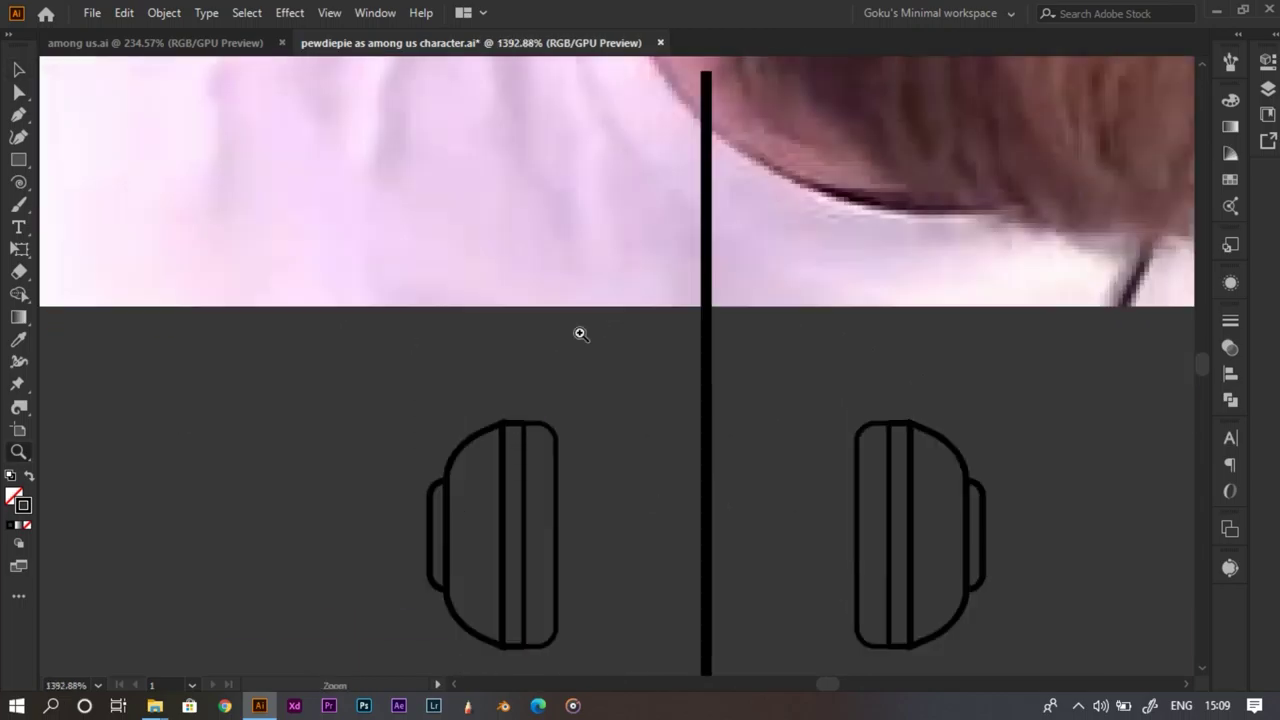
drag(607, 307, 450, 302)
drag(541, 254, 549, 601)
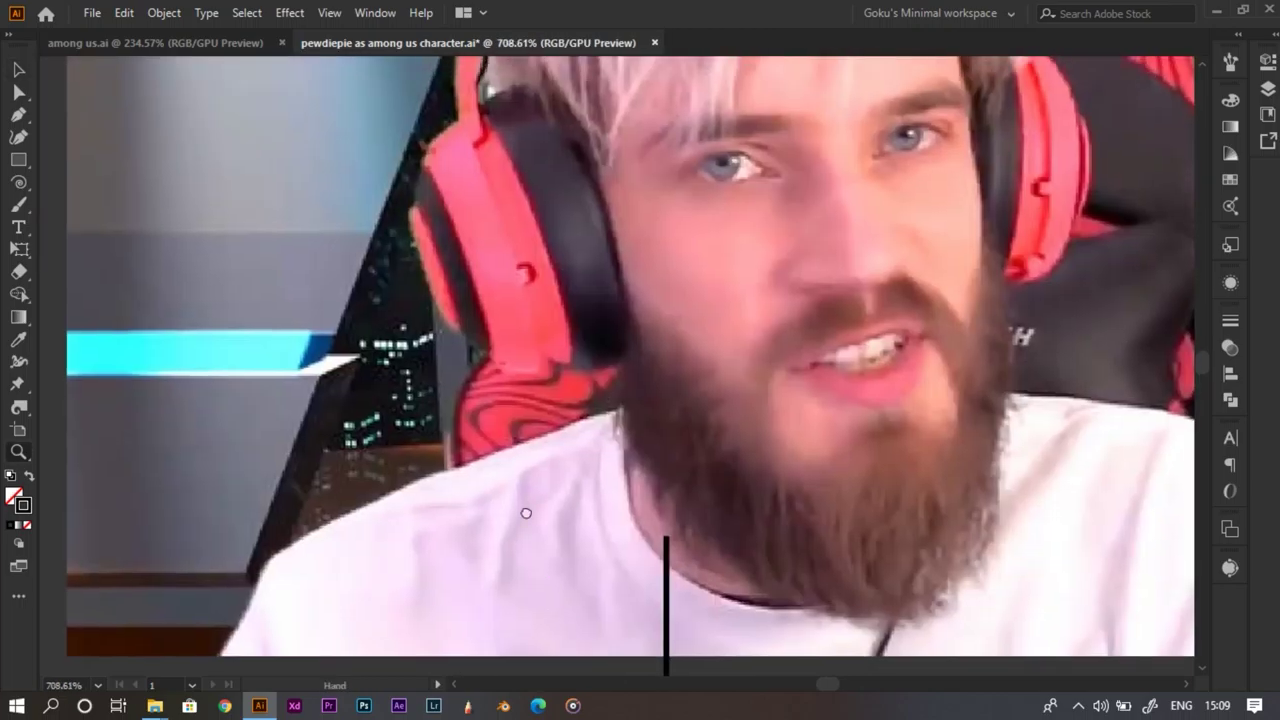
drag(525, 514, 441, 222)
Draw a narrow curved arm with the Pen tool rising from the left earcup's top, then refine its outer curve
scroll(487, 393, up, 3)
key(p)
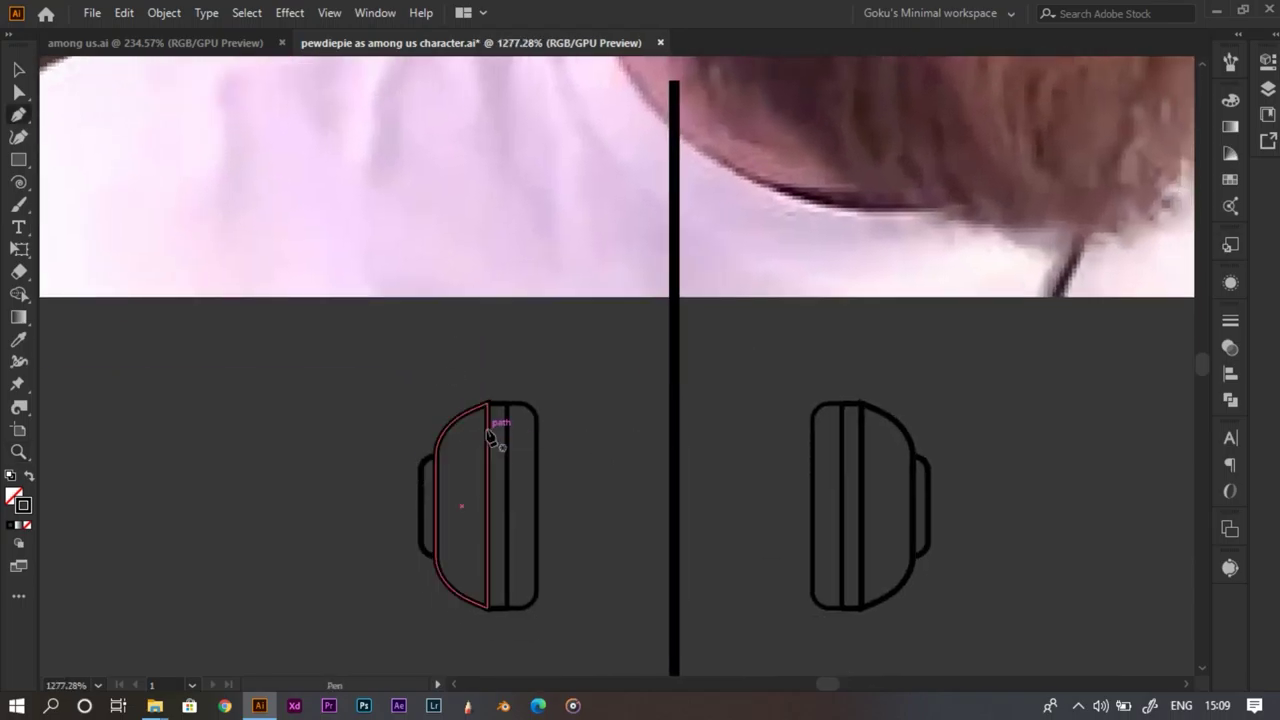
click(491, 429)
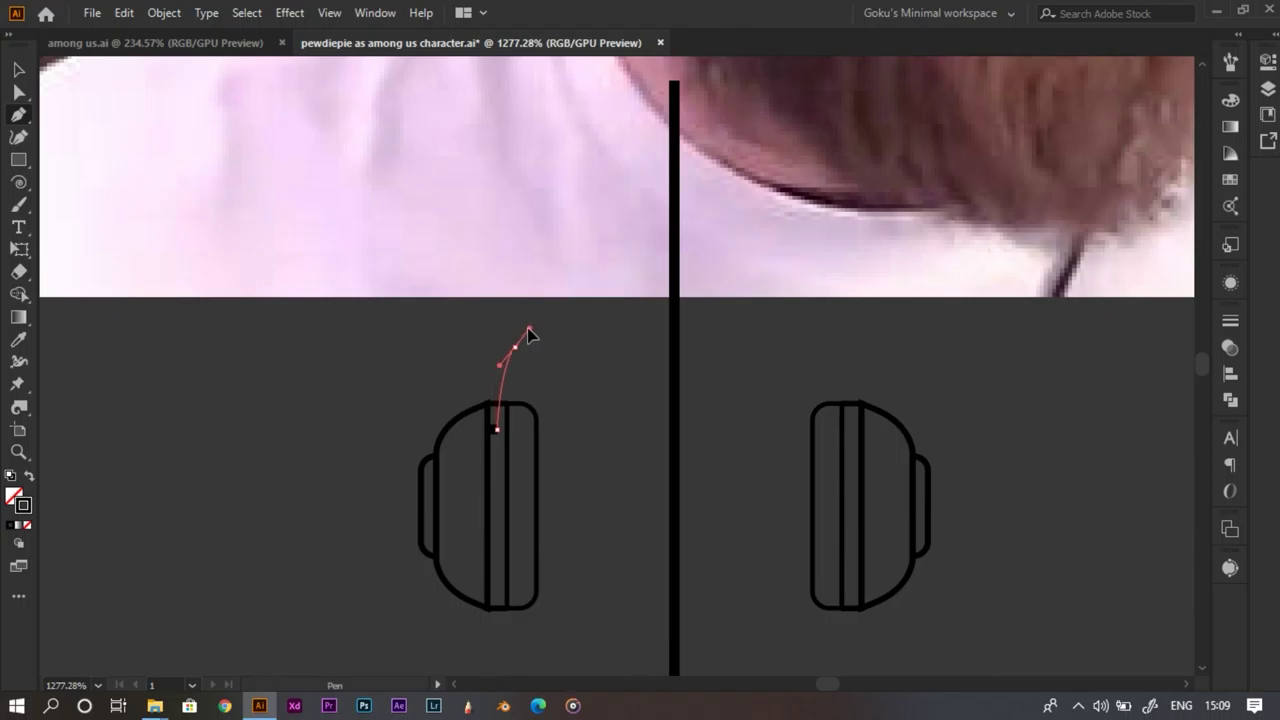
drag(515, 351, 508, 362)
click(491, 429)
key(z)
click(482, 387)
key(a)
drag(504, 407, 493, 366)
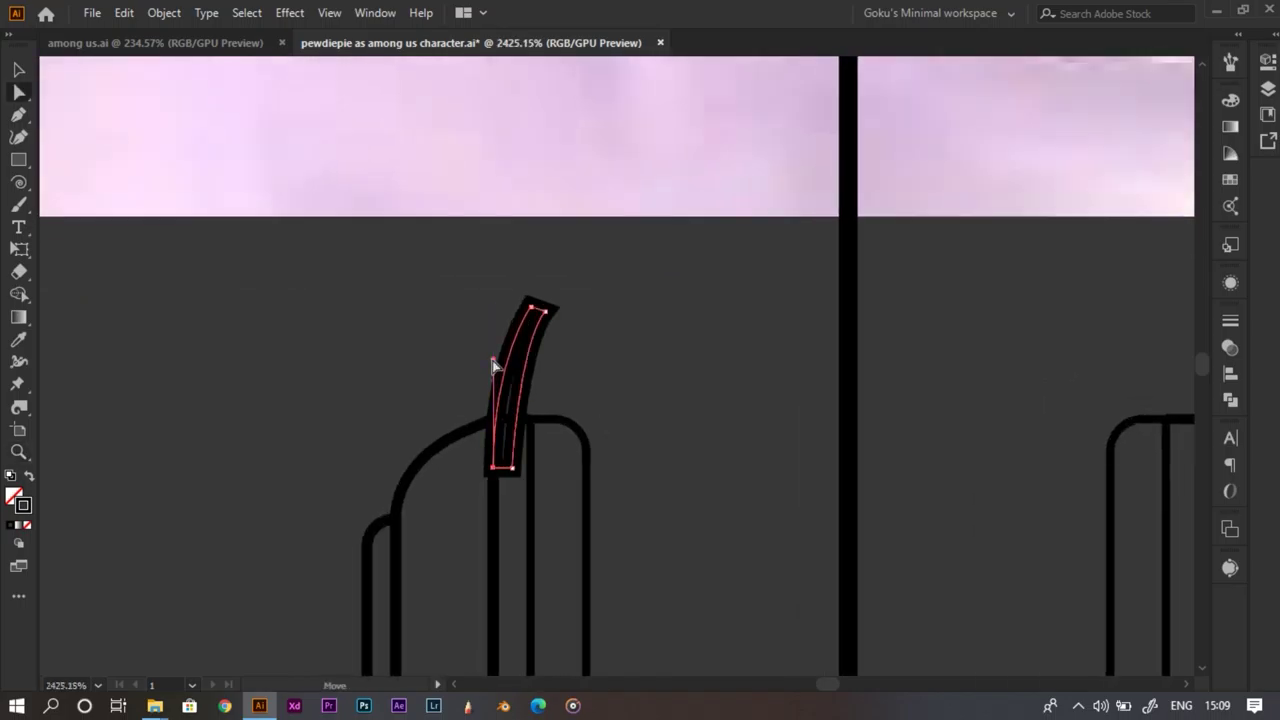
Draw the left half of the headband as a thick curved band from the arm's top to the centre line
key(z)
alt+click(477, 404)
alt+click(451, 458)
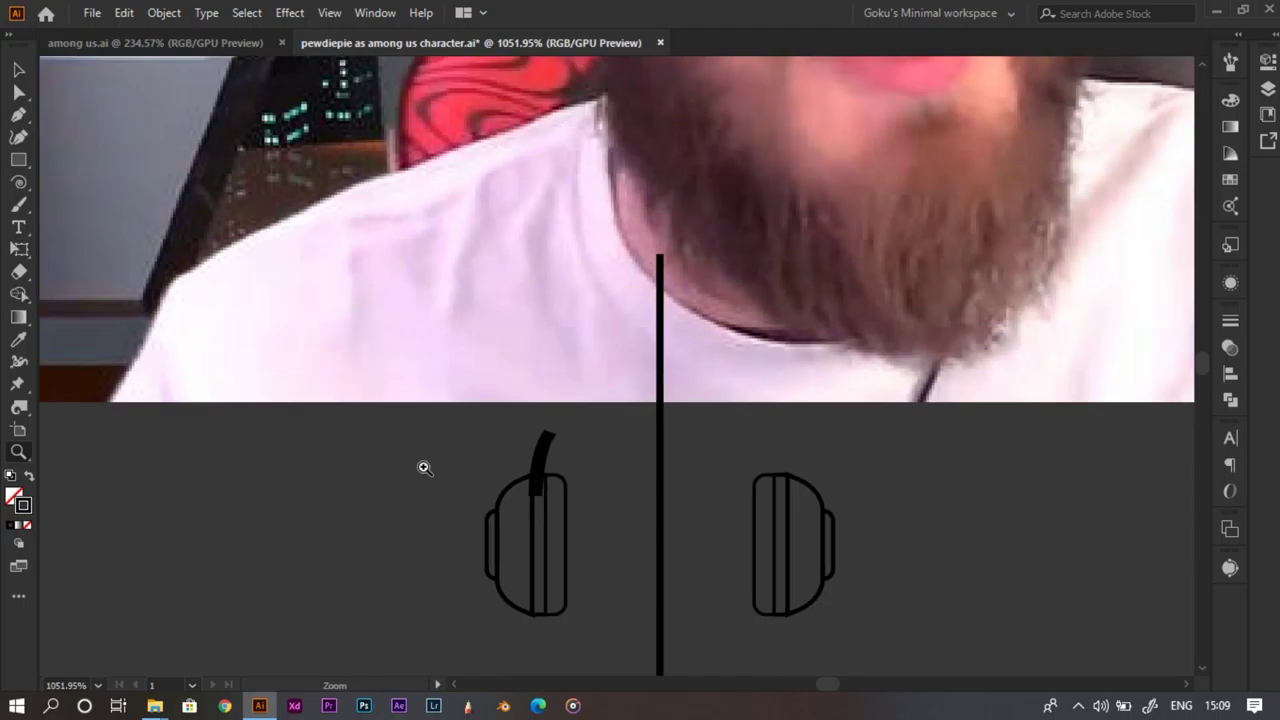
click(425, 466)
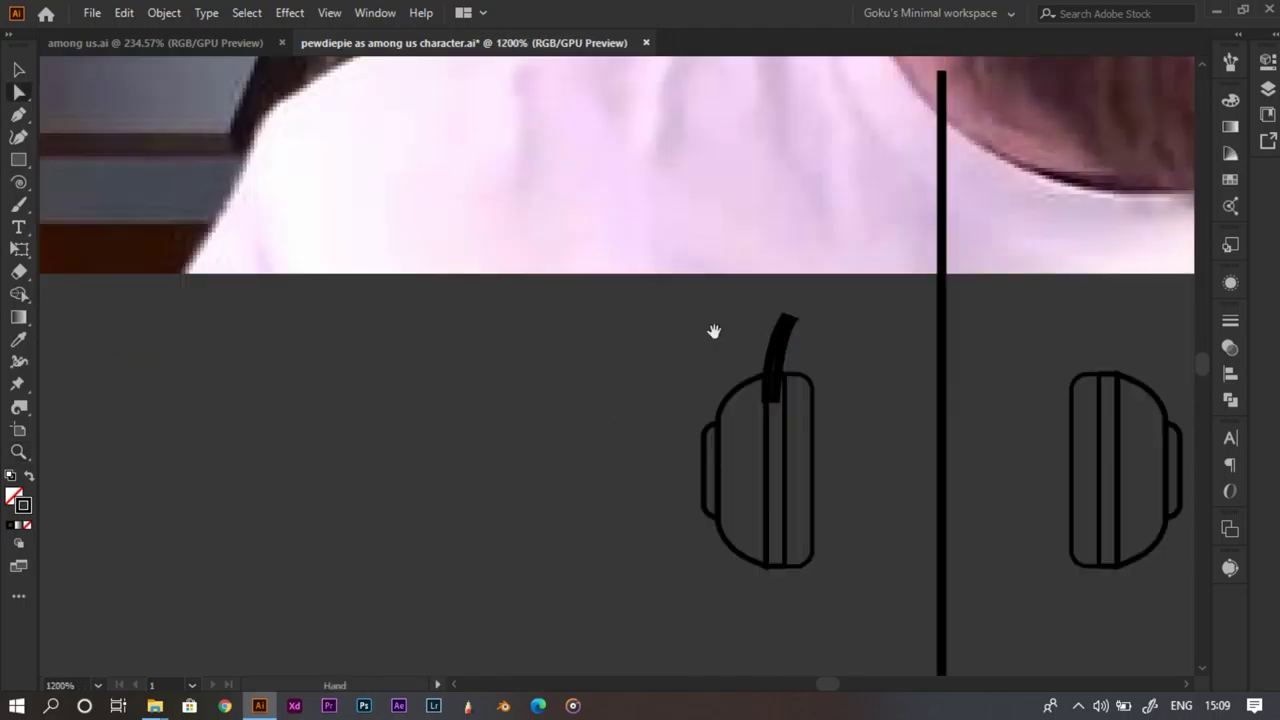
drag(714, 331, 480, 453)
key(p)
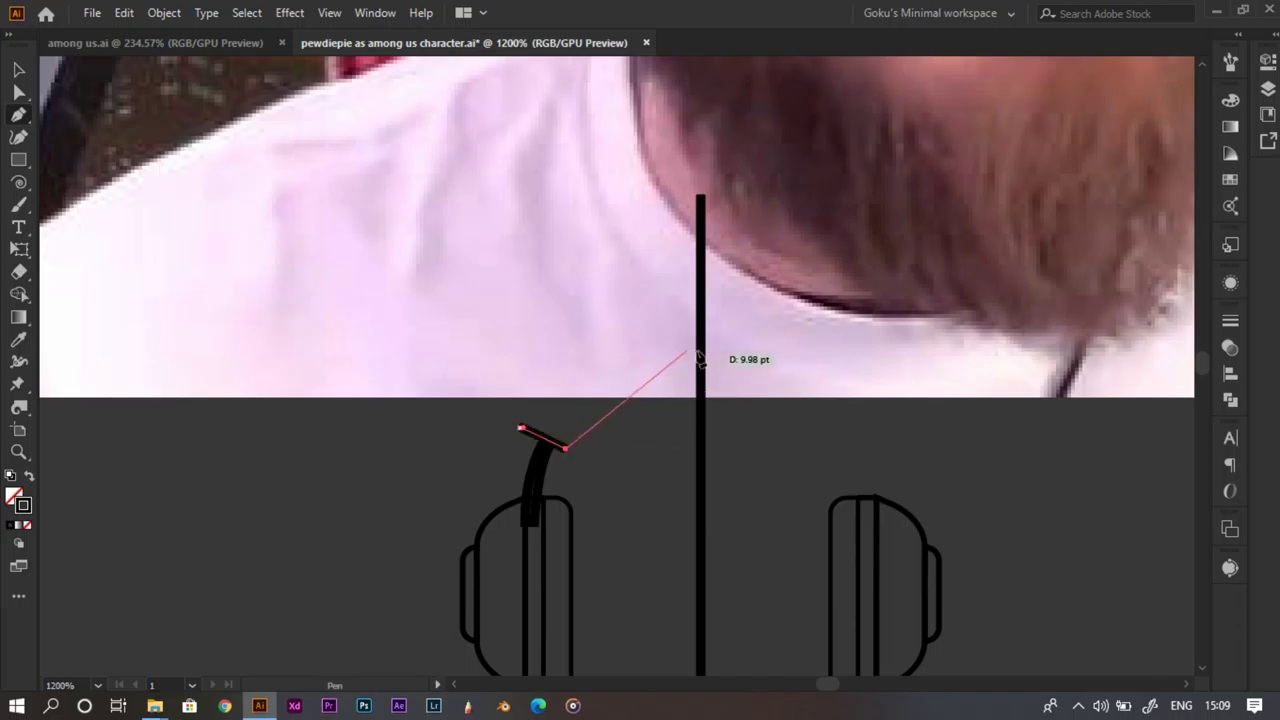
drag(701, 353, 732, 350)
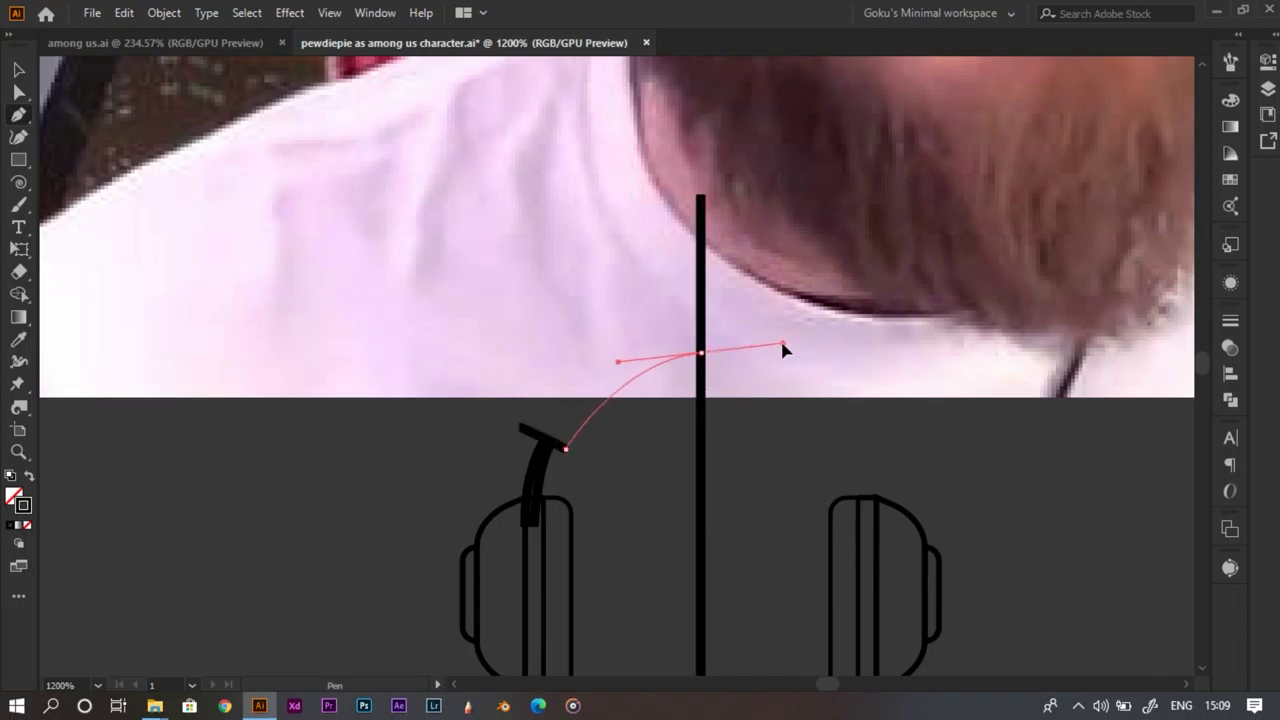
drag(803, 356, 802, 352)
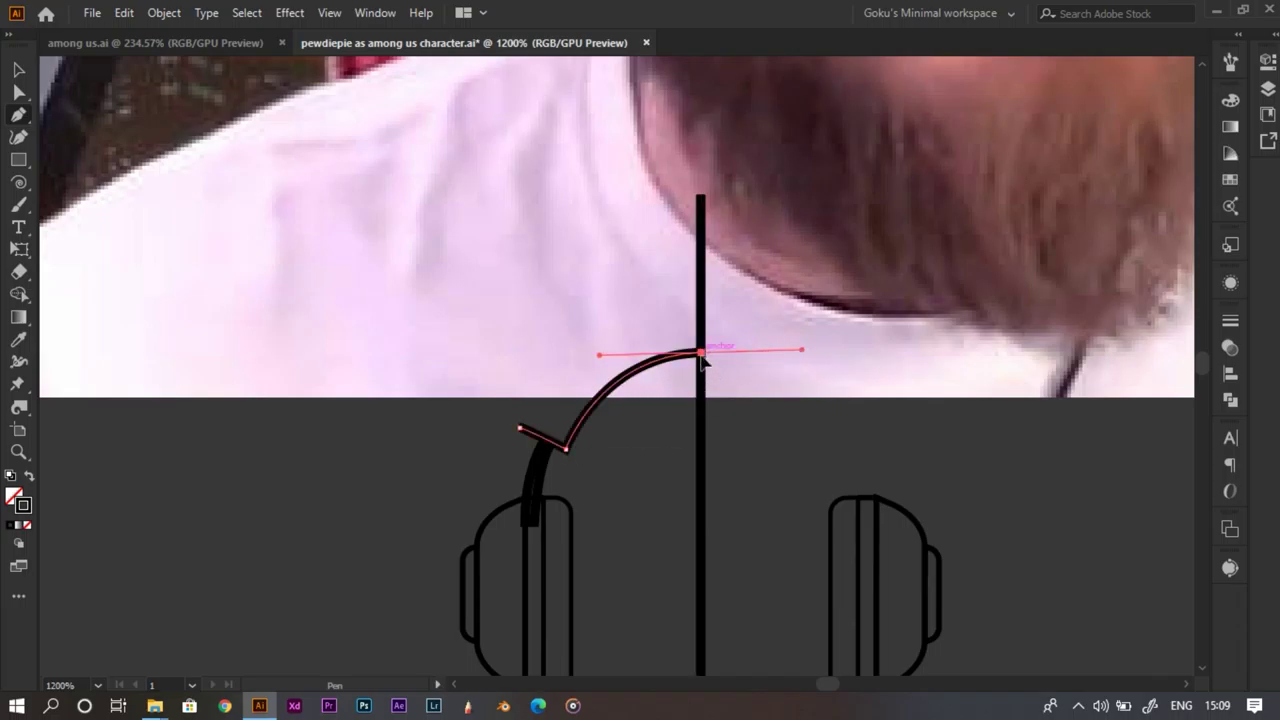
ctrl+click(702, 326)
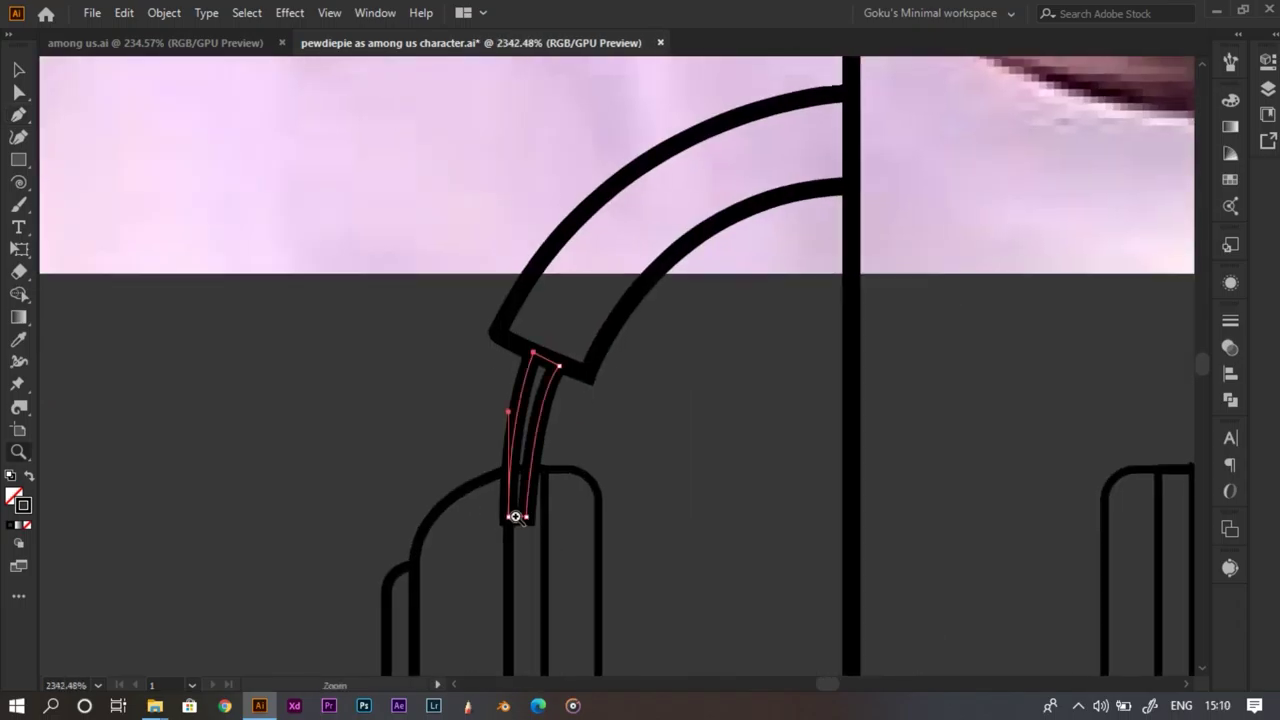
Widen the bottom end of the left headband arm by shifting its lower inner anchor slightly toward the centre line
drag(530, 520, 537, 523)
key(ctrl+space)
drag(535, 527, 335, 570)
key(ctrl+space)
drag(510, 493, 500, 465)
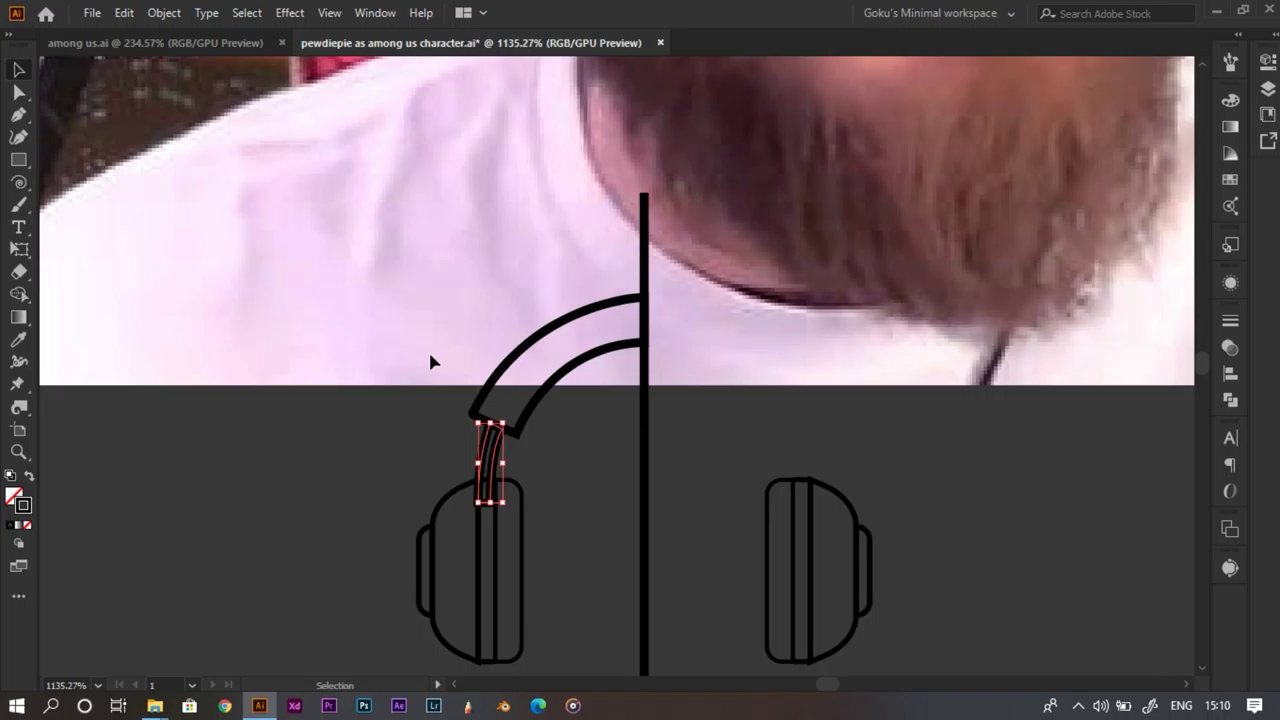
Reflect a copy of the left headband half and its arm across the vertical centre line
drag(415, 261, 575, 436)
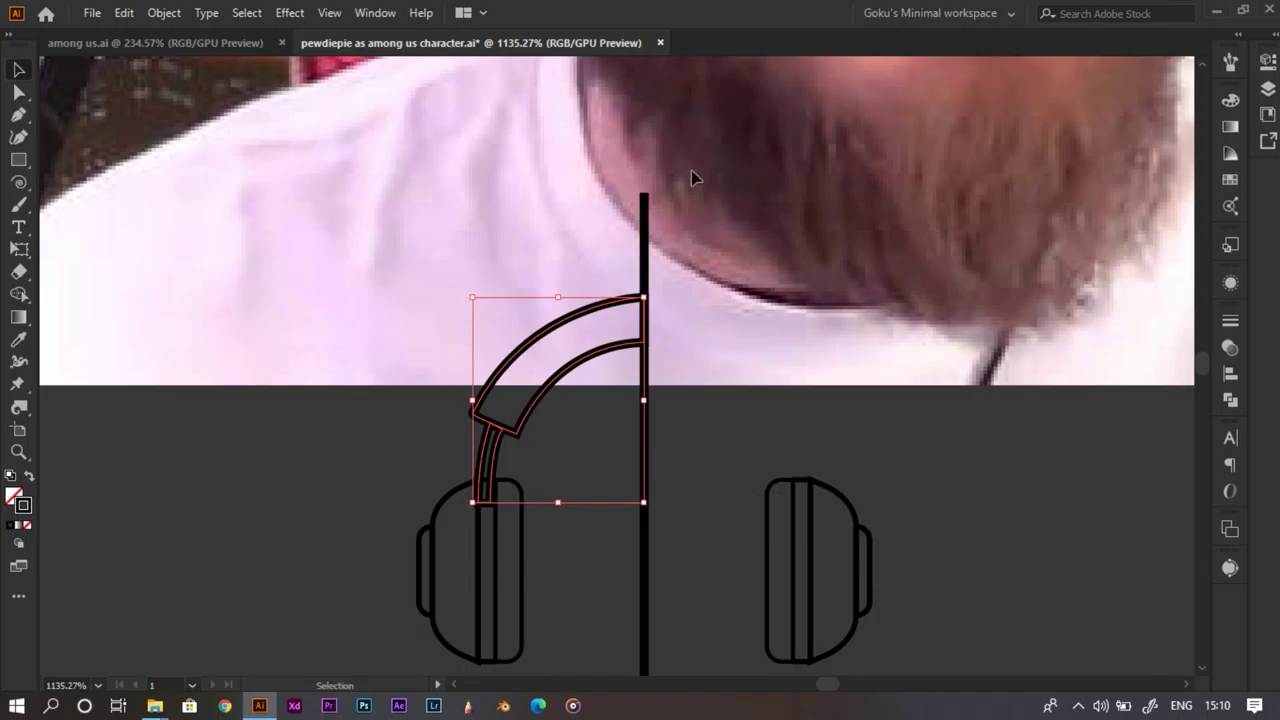
scroll(663, 489, down, 1)
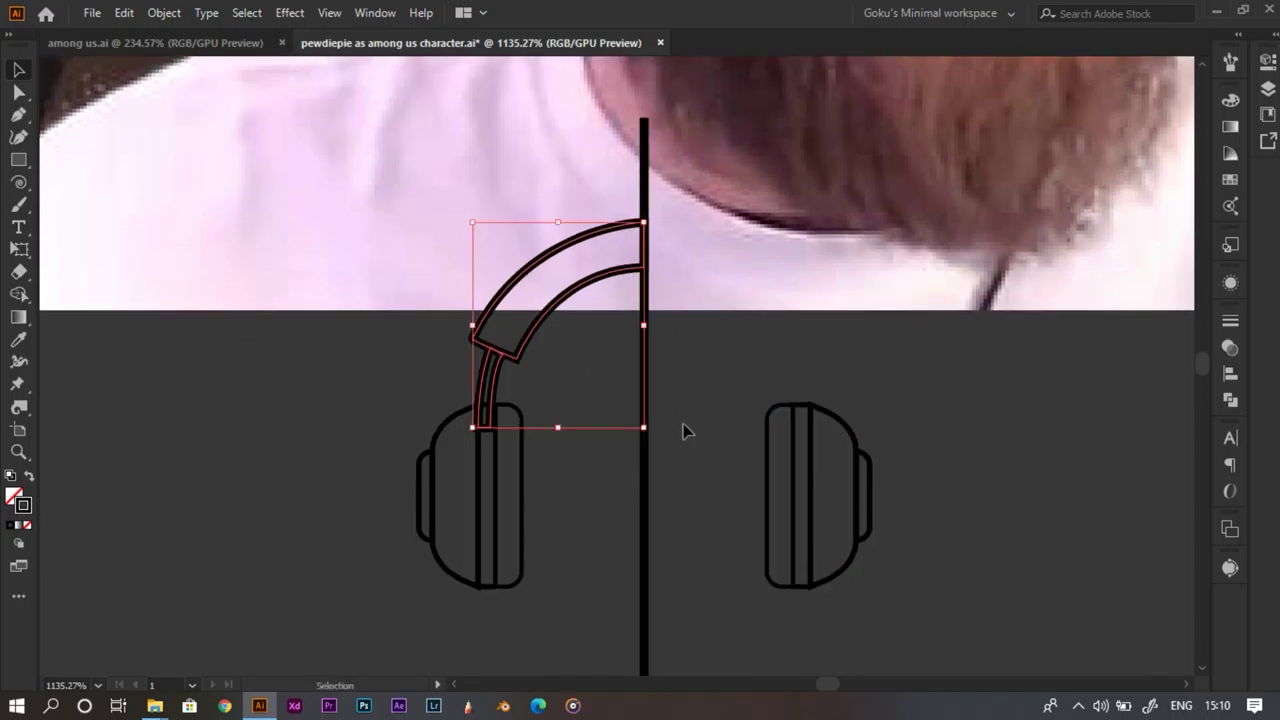
key(o)
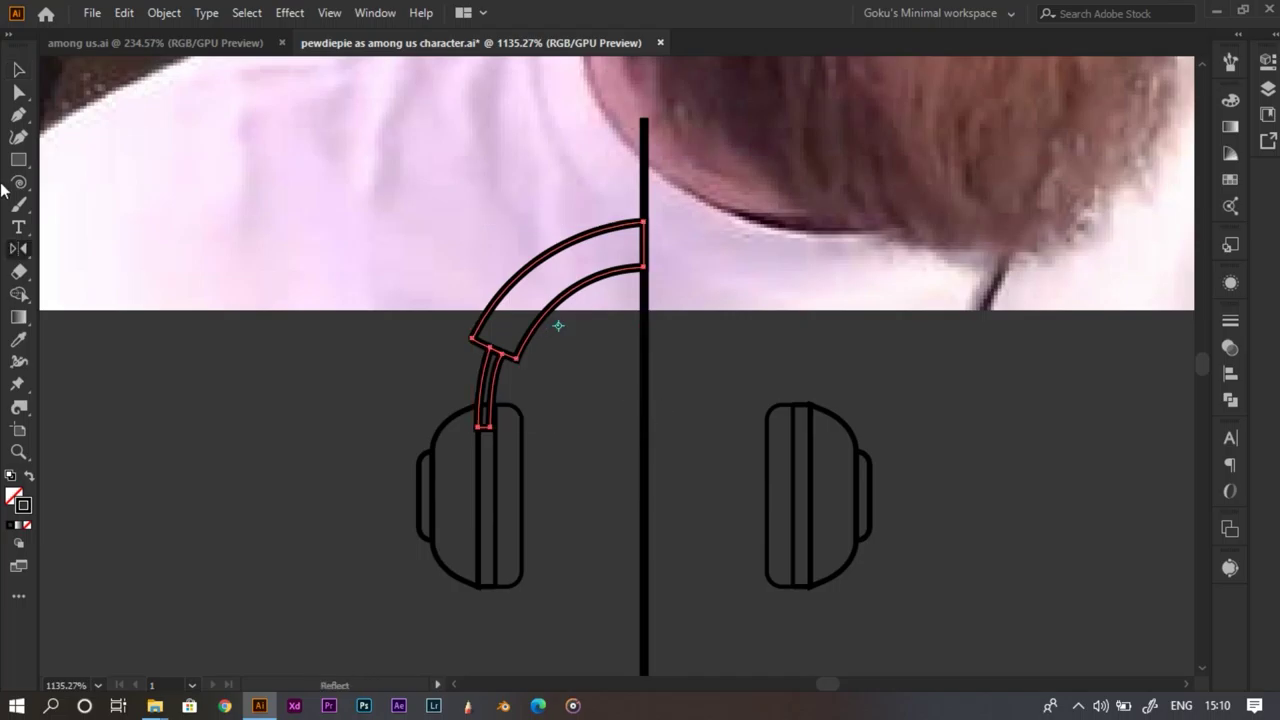
right_click(18, 246)
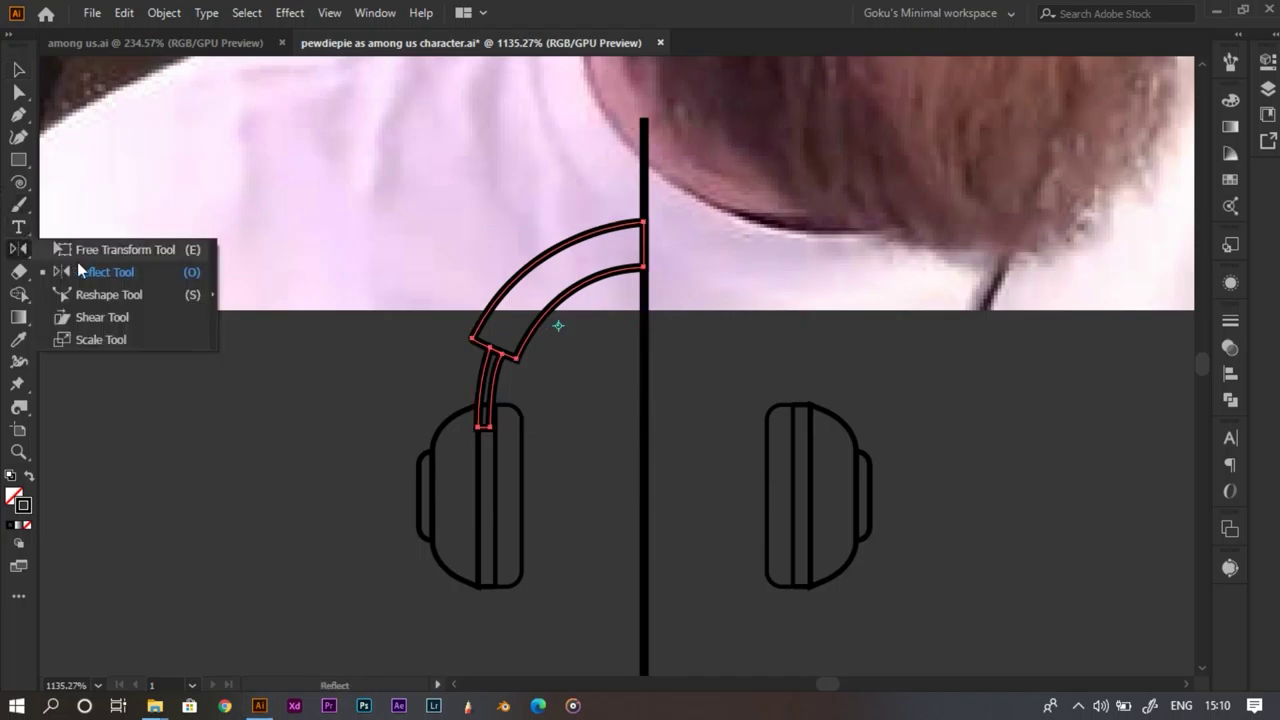
click(178, 277)
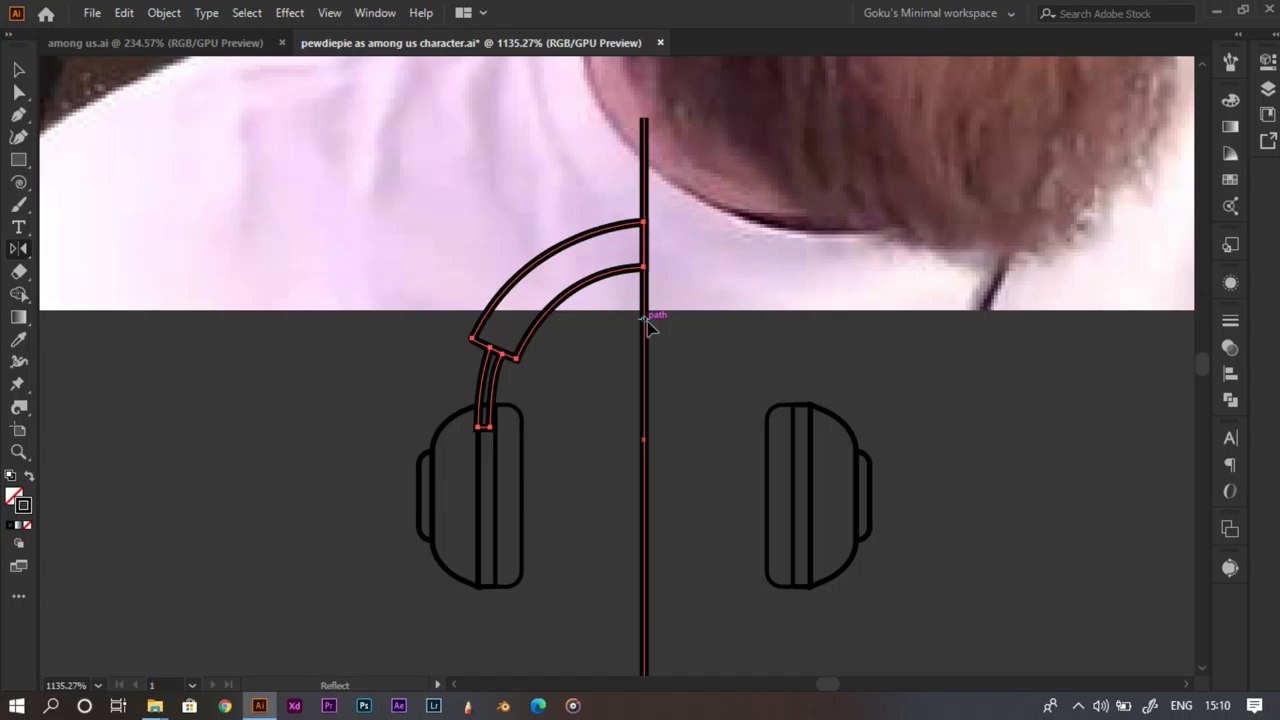
click(644, 333)
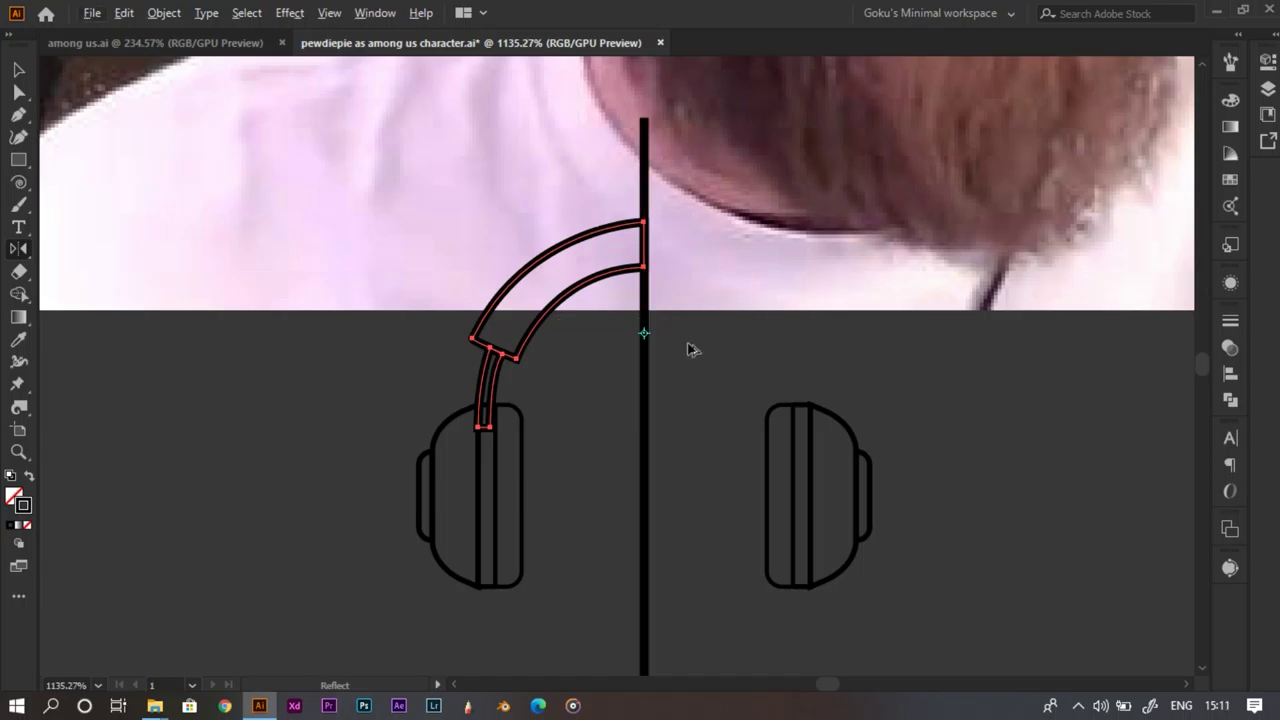
drag(687, 349, 14, 489)
Select both headband halves with their arms and widen them symmetrically about the centre line, keeping their height
key(z)
drag(726, 260, 543, 425)
key(v)
drag(386, 289, 563, 425)
drag(897, 414, 845, 386)
shift+click(655, 234)
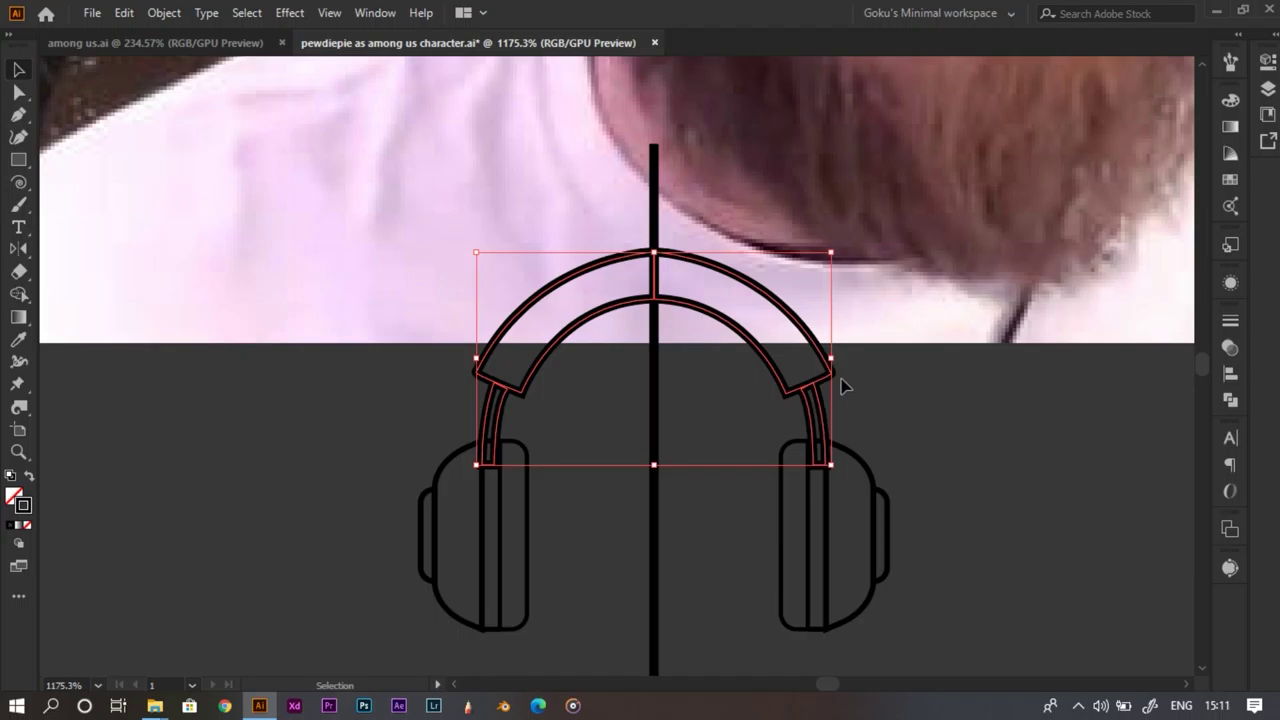
drag(836, 364, 822, 410)
key(z)
Select only the two headband halves, without the arms, and unite them into a single shape
key(a)
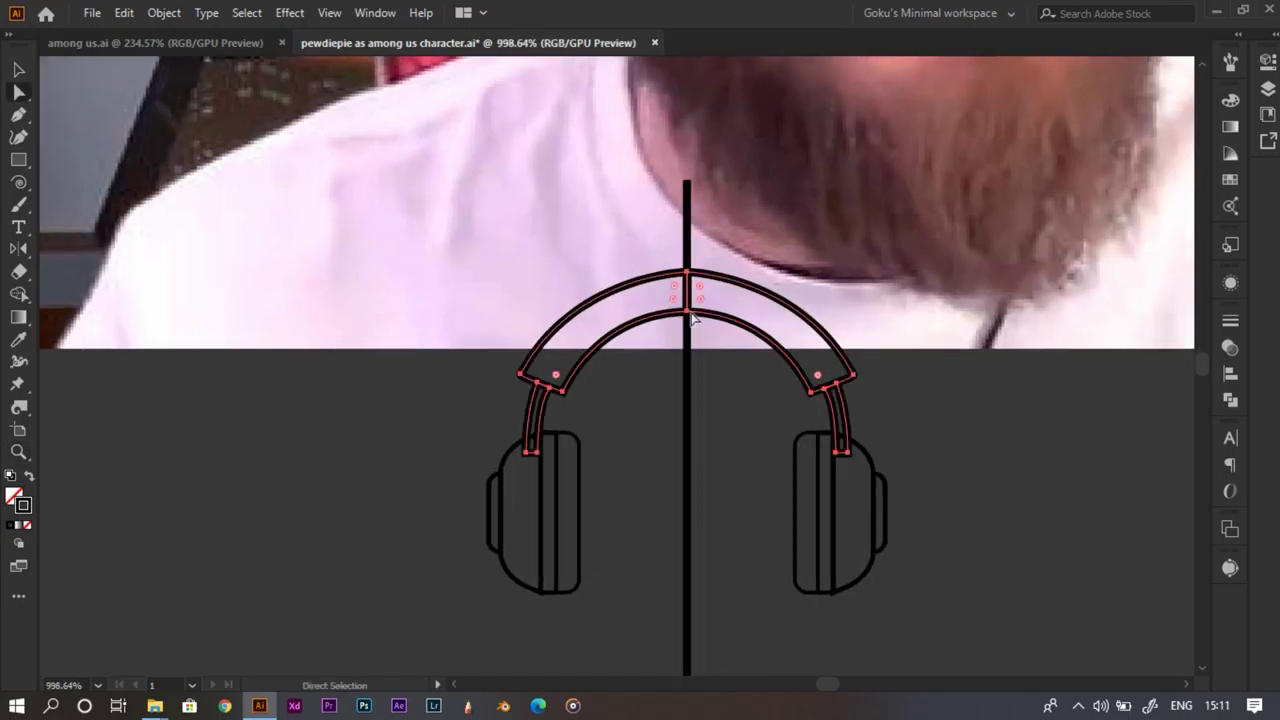
click(688, 312)
key(v)
shift+click(656, 278)
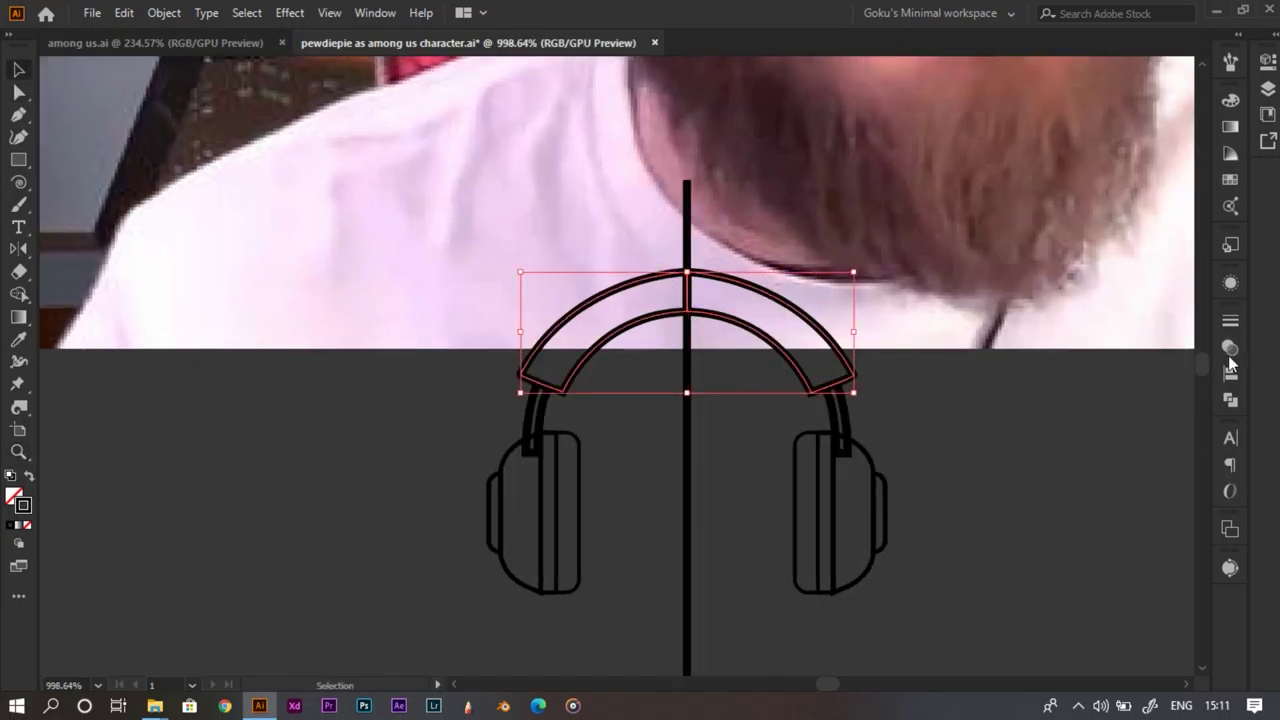
click(1230, 400)
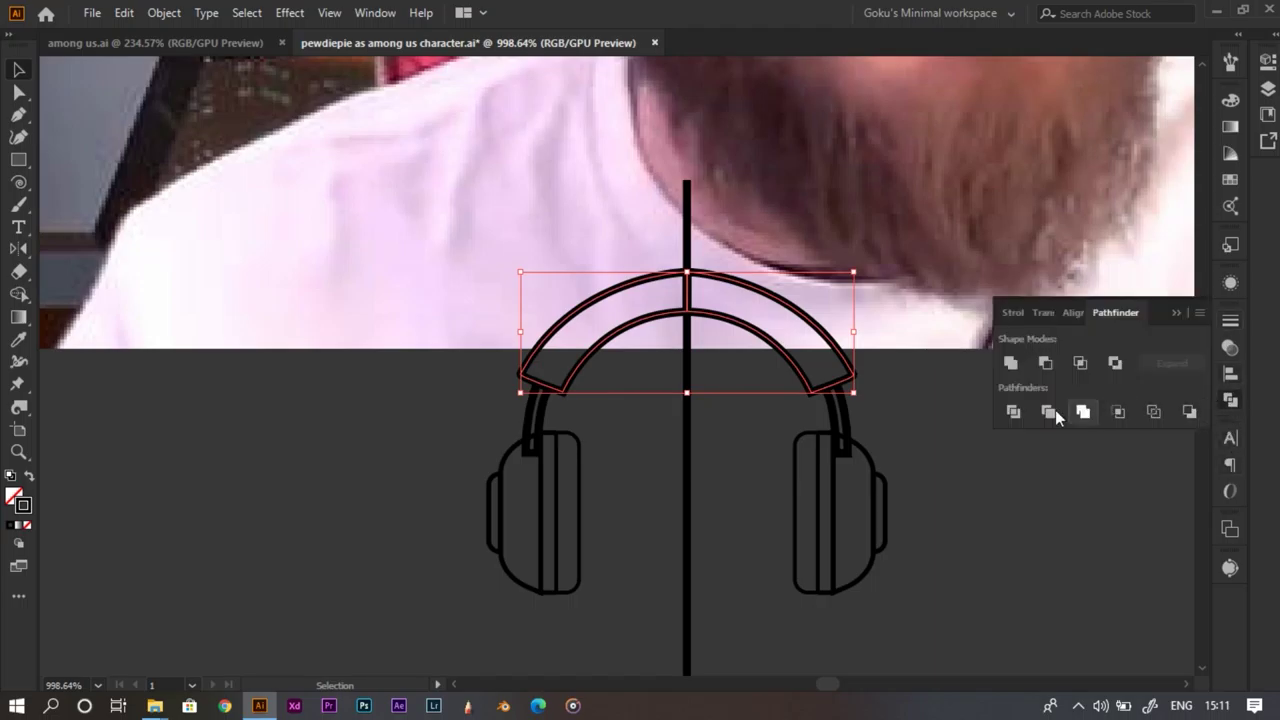
click(1010, 363)
Delete the stray anchor that makes a small notch at the headband's outer top centre
key(z)
drag(689, 280, 763, 499)
drag(698, 336, 773, 365)
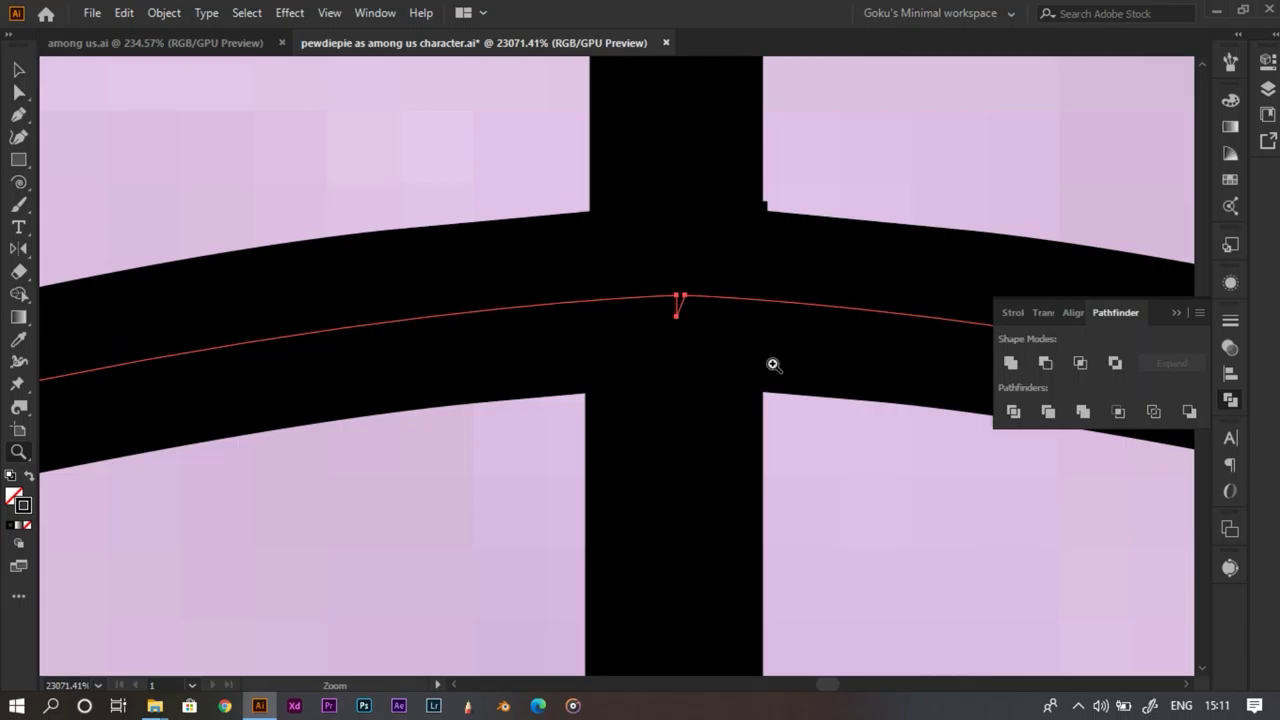
key(minus)
click(677, 317)
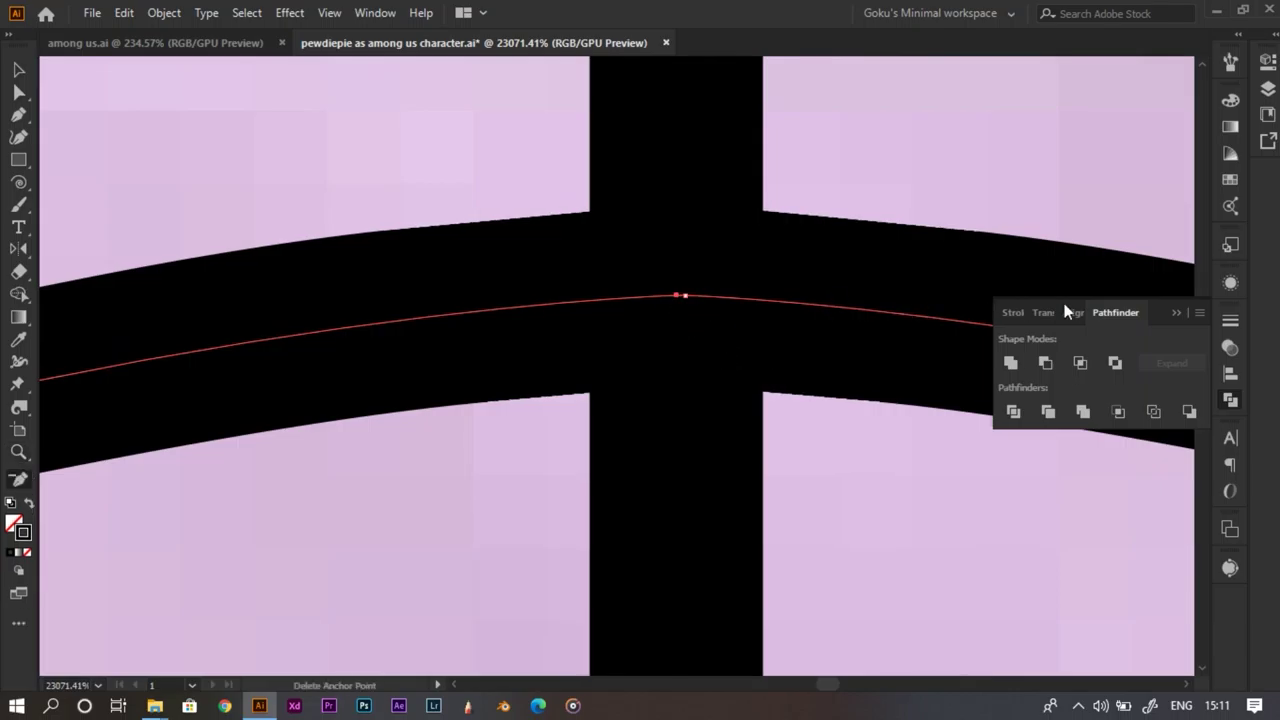
click(1179, 313)
key(z)
drag(1096, 336, 475, 386)
drag(650, 441, 698, 460)
key(a)
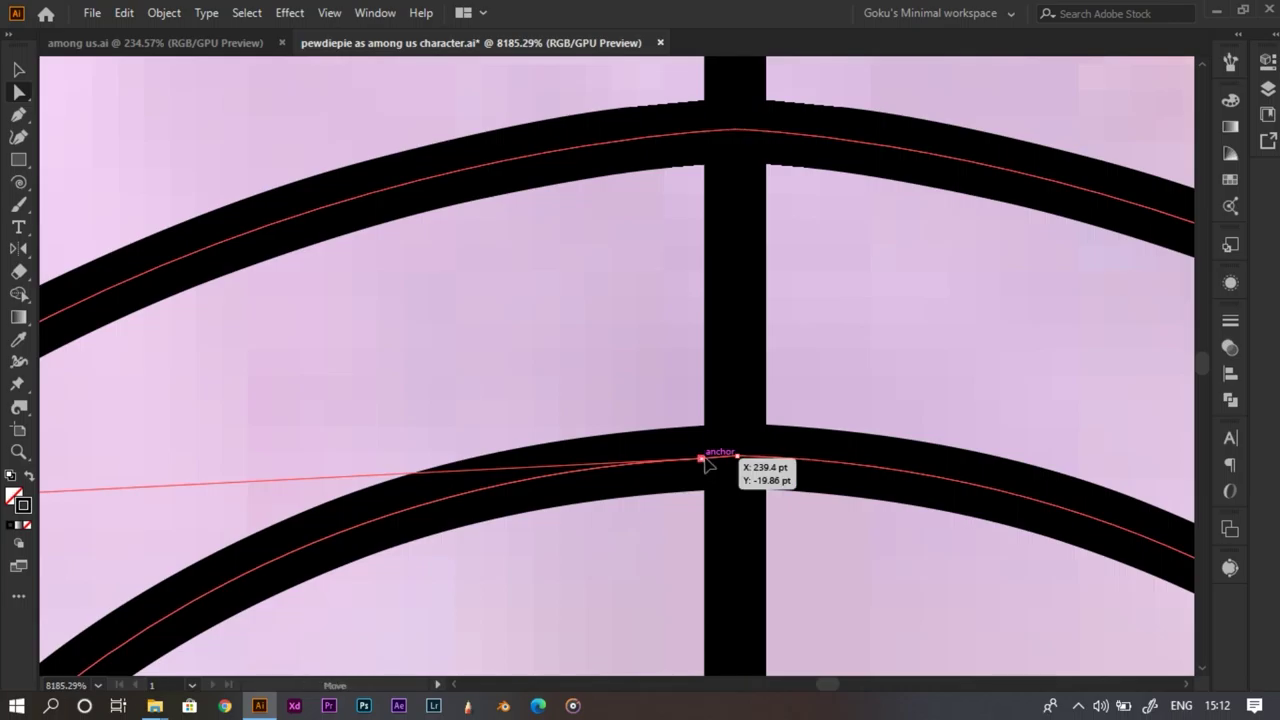
key(minus)
click(705, 461)
key(ctrl+z)
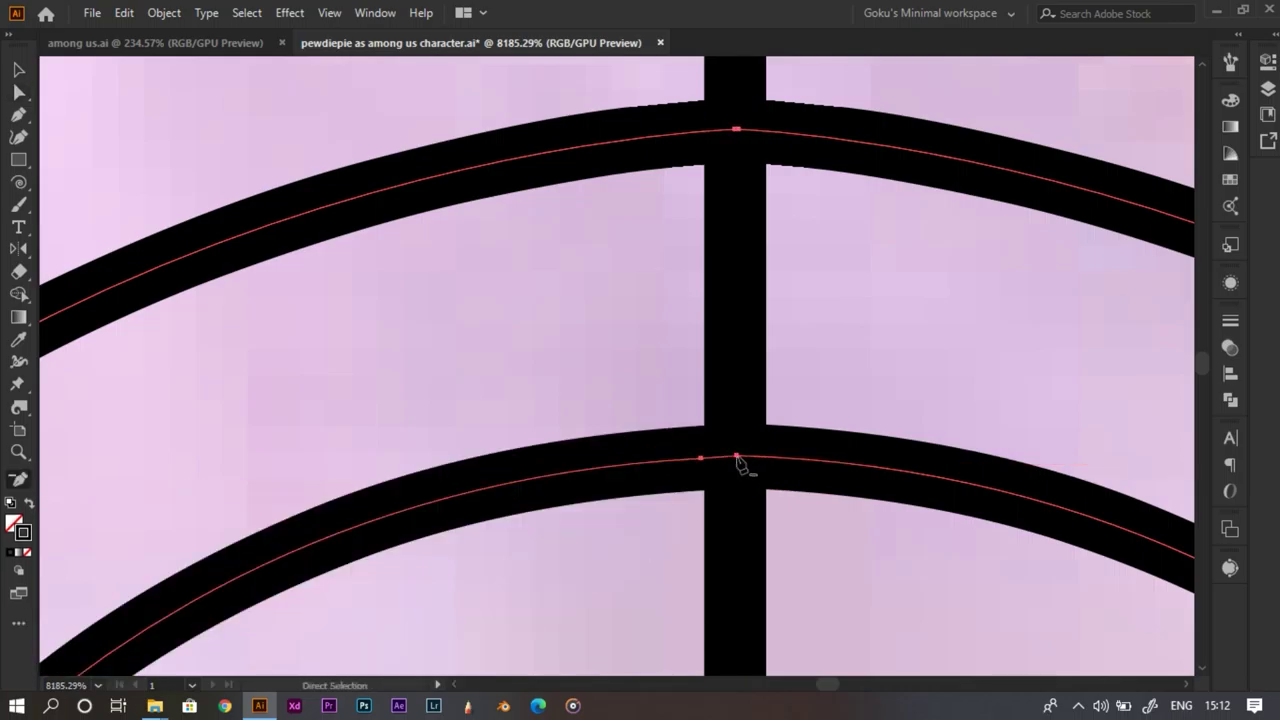
Move the stray anchor on the headband's inner curve onto the neighbouring anchor at the centre line
key(a)
drag(701, 459, 737, 456)
key(z)
drag(824, 424, 483, 549)
Raise the curve handles at both outer ends of the headband to make its outer edge fuller
key(space)
drag(734, 520, 585, 466)
key(a)
click(676, 318)
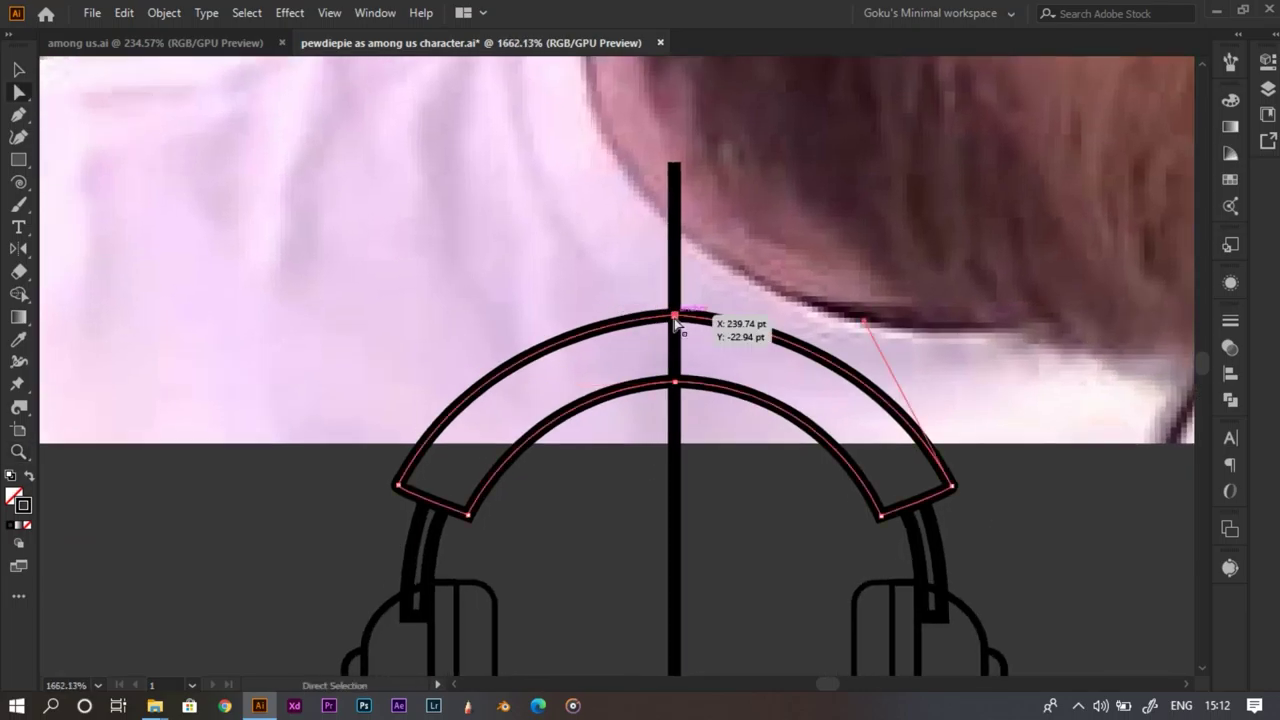
drag(865, 320, 873, 302)
click(396, 488)
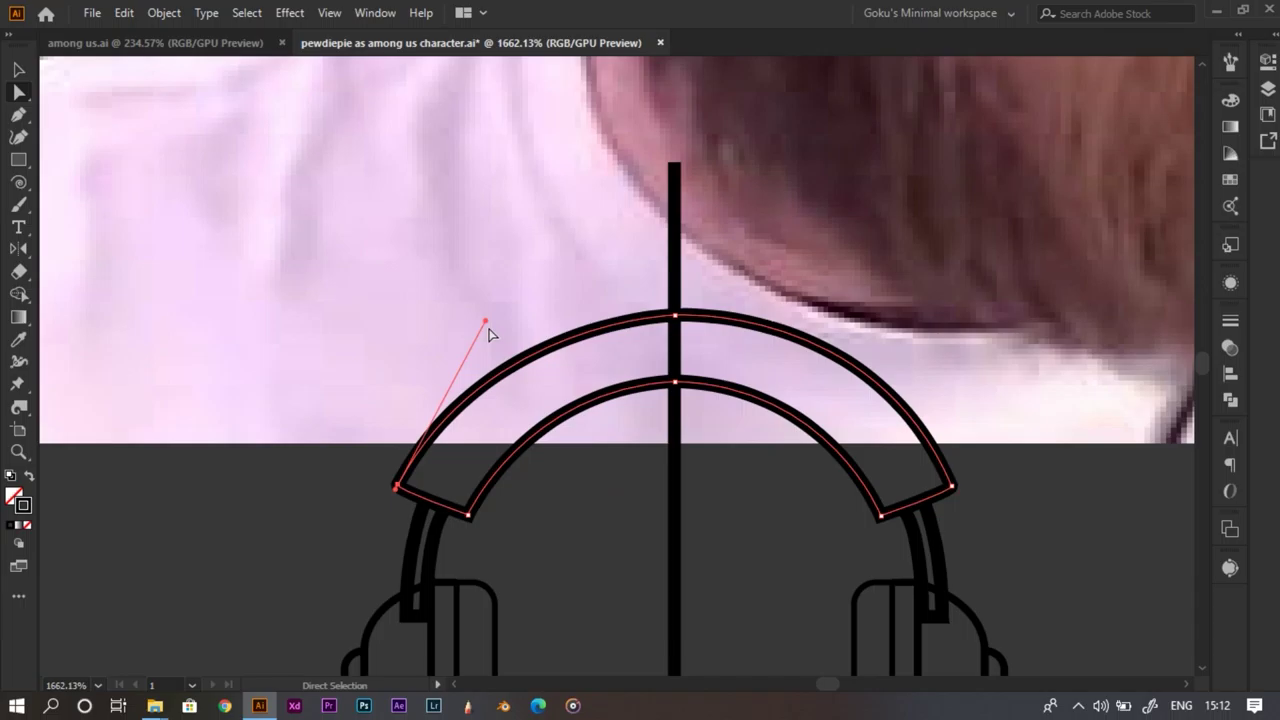
drag(486, 316, 483, 299)
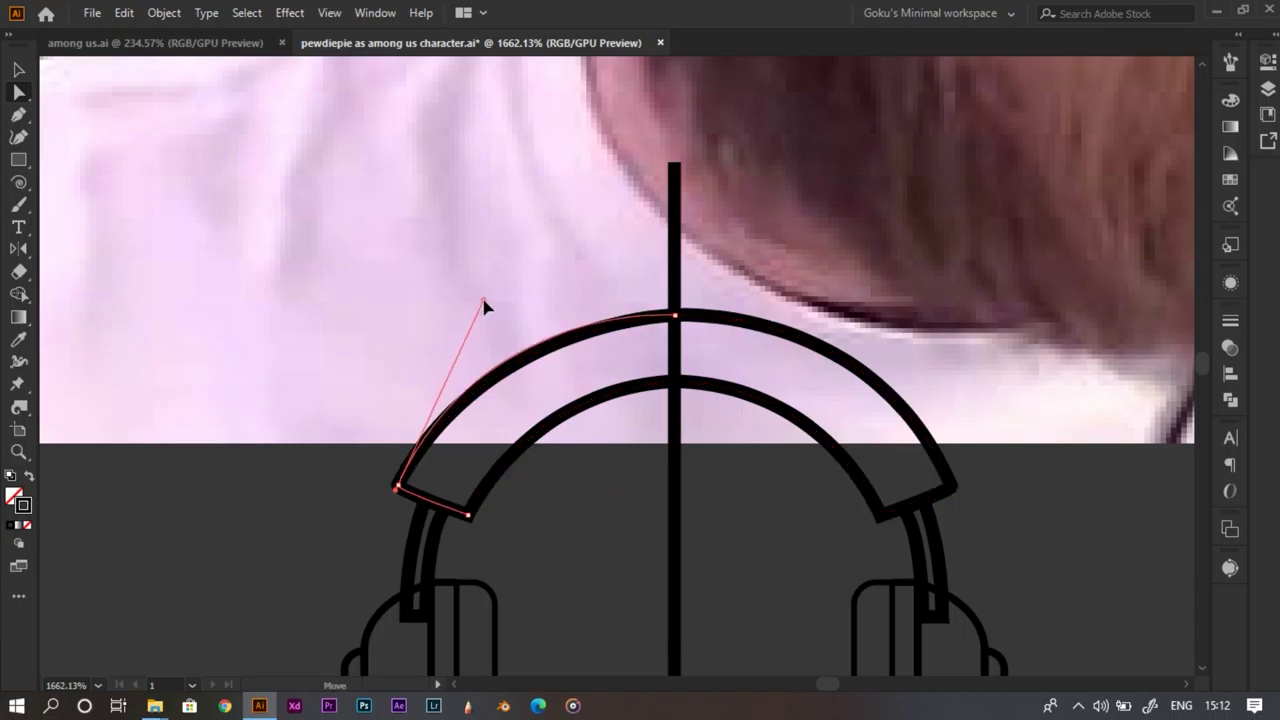
key(space)
drag(535, 486, 429, 534)
mouse_move(489, 569)
mouse_down()
mouse_move(480, 486)
mouse_move(285, 545)
mouse_move(494, 580)
mouse_move(294, 592)
mouse_move(488, 592)
mouse_up()
scroll(254, 611, down, 2)
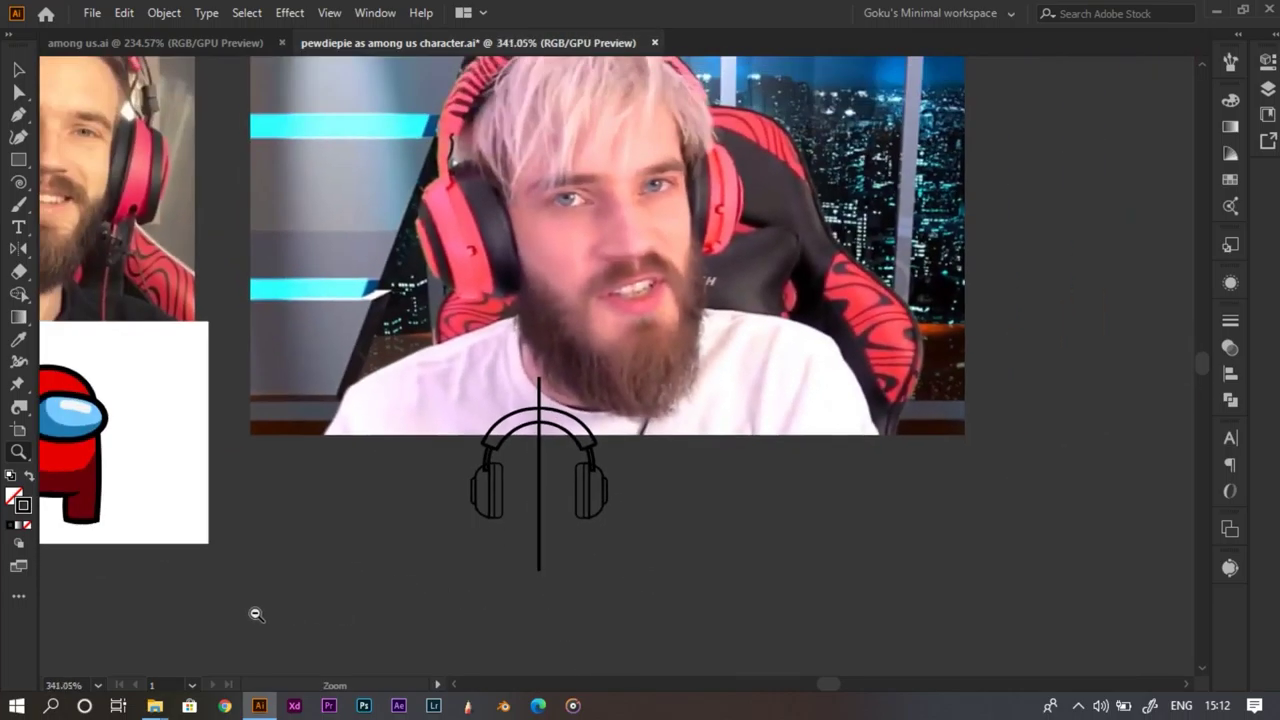
Select the headphone parts and give them a thicker black outline by sampling with the Eyedropper
scroll(531, 537, up, 4)
key(v)
click(430, 505)
drag(731, 565, 722, 561)
key(i)
click(638, 413)
Select both connecting arms between the headband and the ear cups and send them to the back
key(z)
mouse_move(588, 455)
mouse_down()
mouse_move(686, 497)
mouse_move(544, 531)
mouse_move(684, 470)
mouse_up()
key(v)
click(673, 445)
shift+click(445, 425)
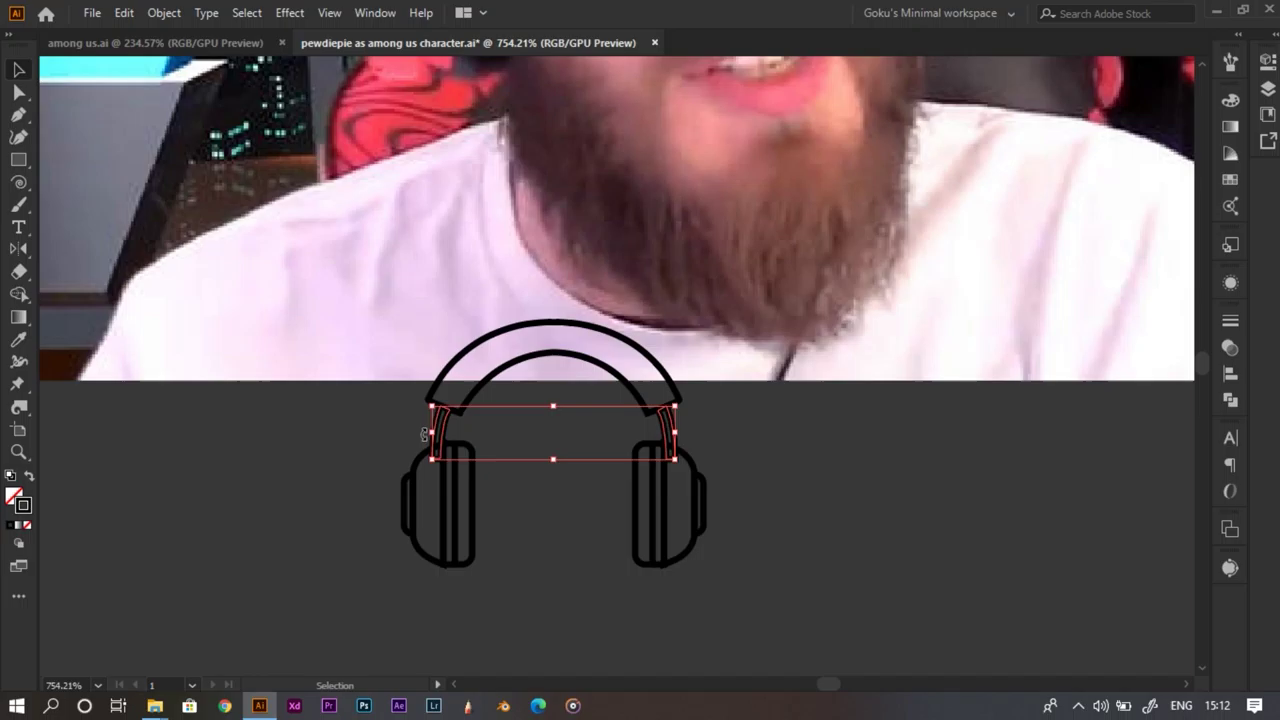
scroll(470, 437, up, 3)
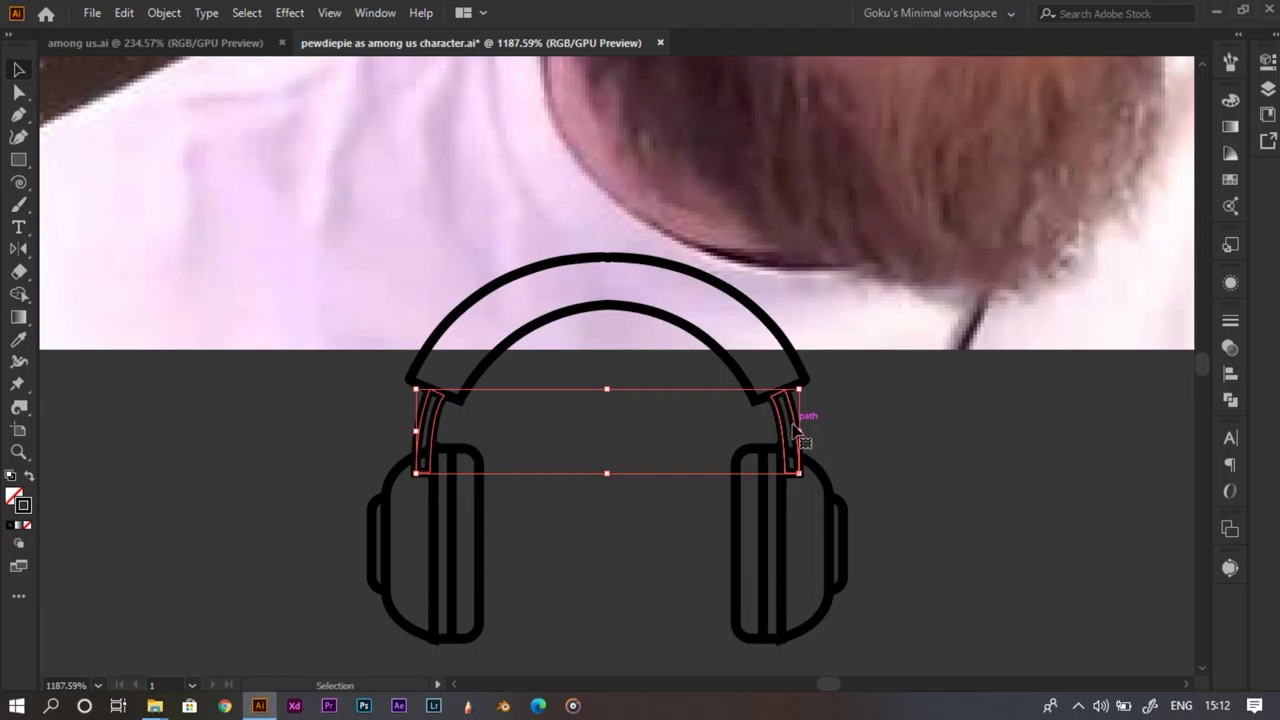
right_click(795, 430)
mouse_move(888, 340)
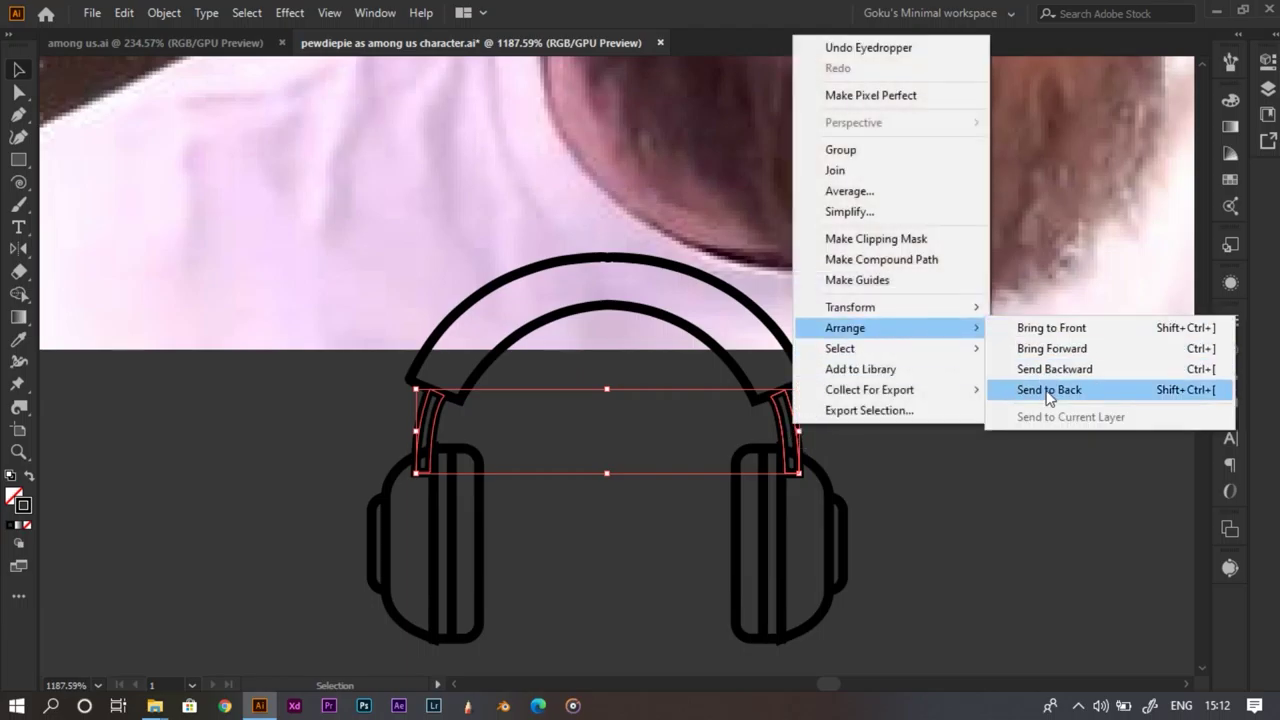
click(780, 452)
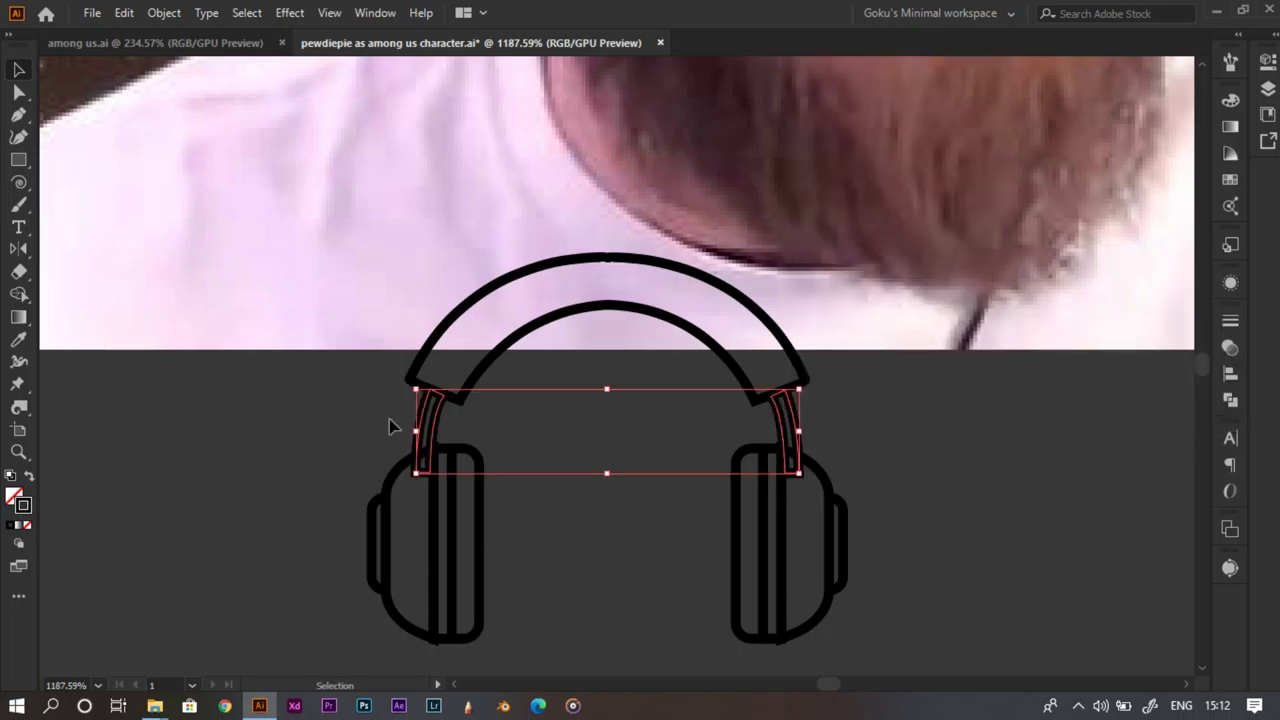
key(a)
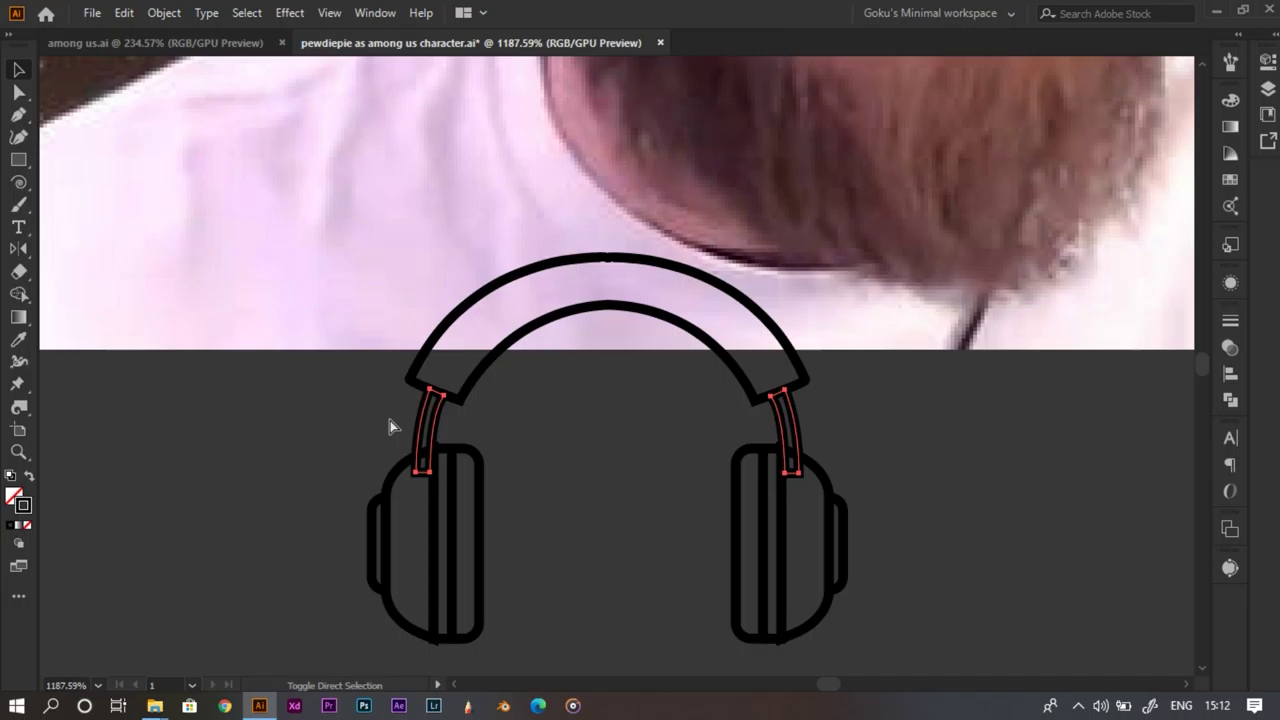
key(v)
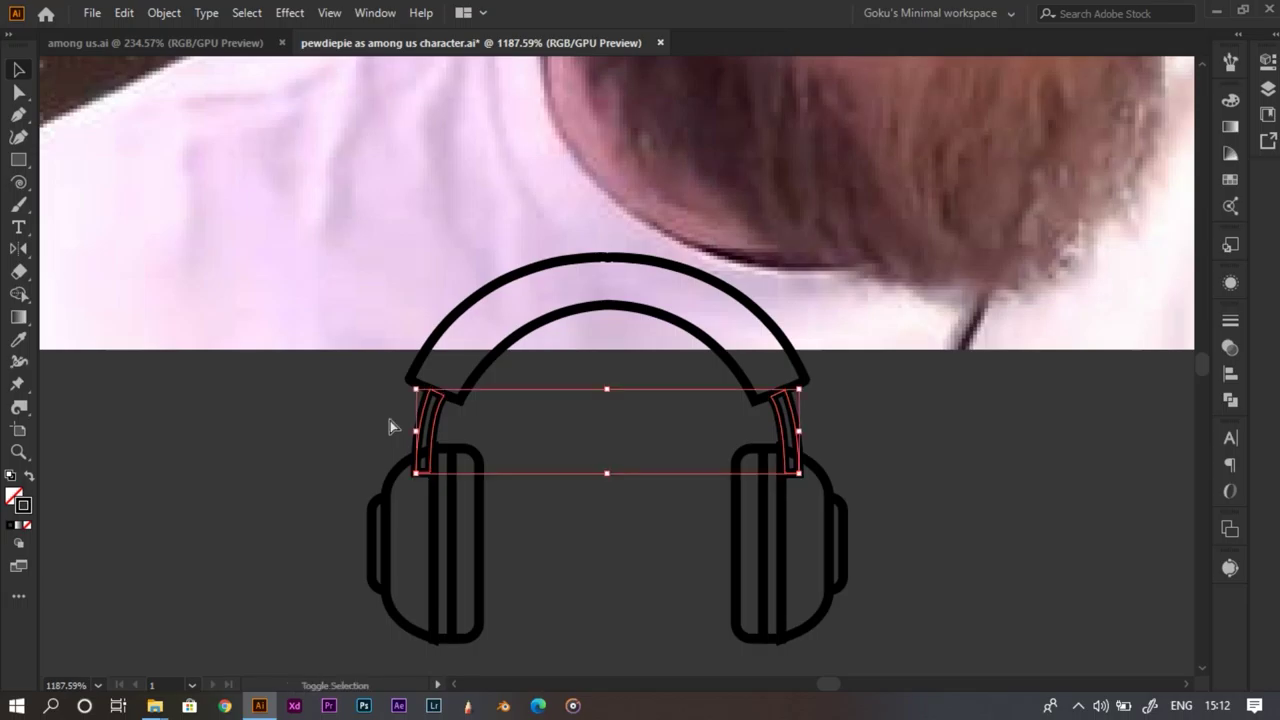
Duplicate the complete headphones and place the copy over the head of the crewmate on the white artboard
alt+drag(647, 427, 421, 492)
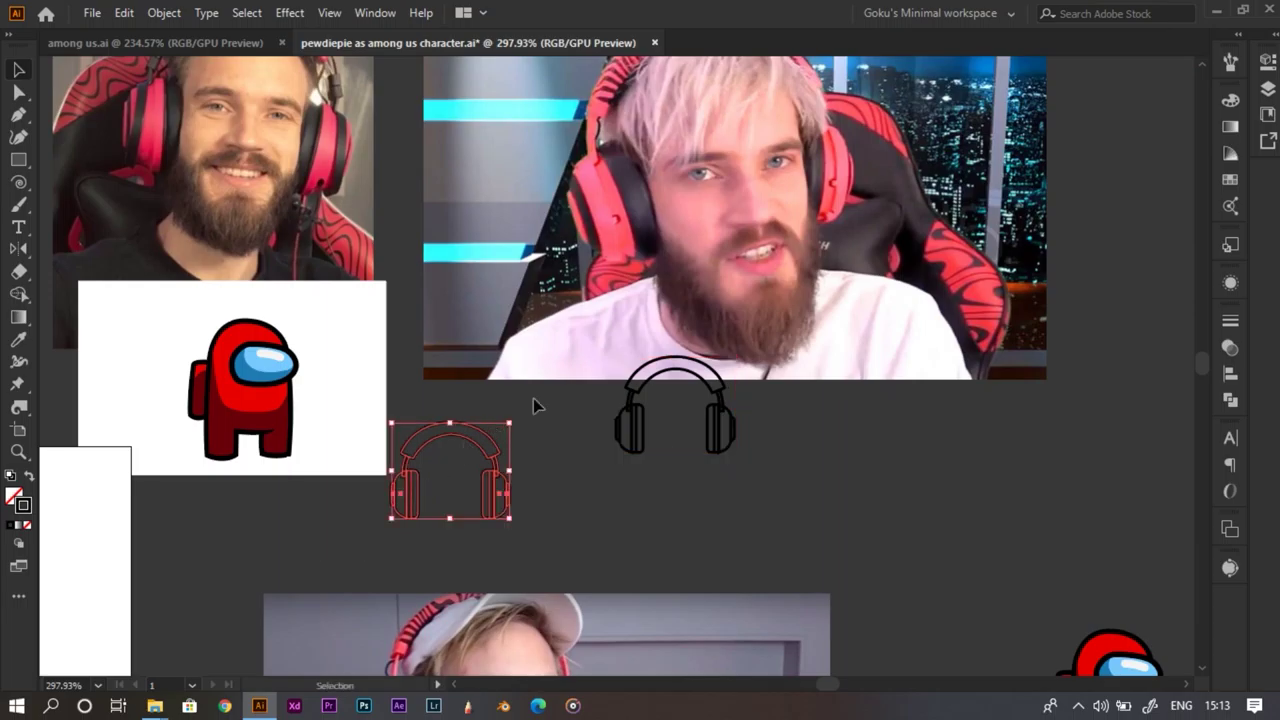
drag(774, 456, 840, 441)
drag(398, 458, 619, 533)
drag(619, 533, 675, 556)
scroll(675, 556, up, 2)
drag(606, 463, 518, 362)
key(z)
key(v)
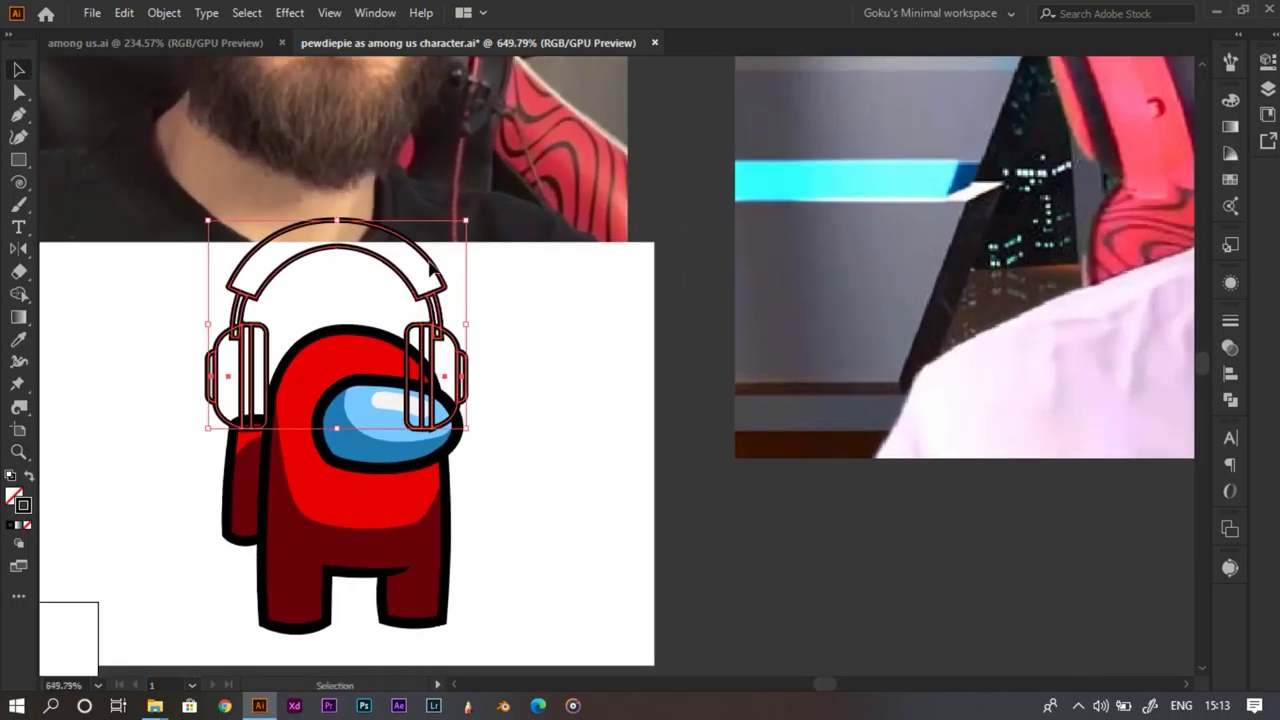
Scale the headphones copy down slightly to suit the crewmate's head
scroll(355, 342, up, 1)
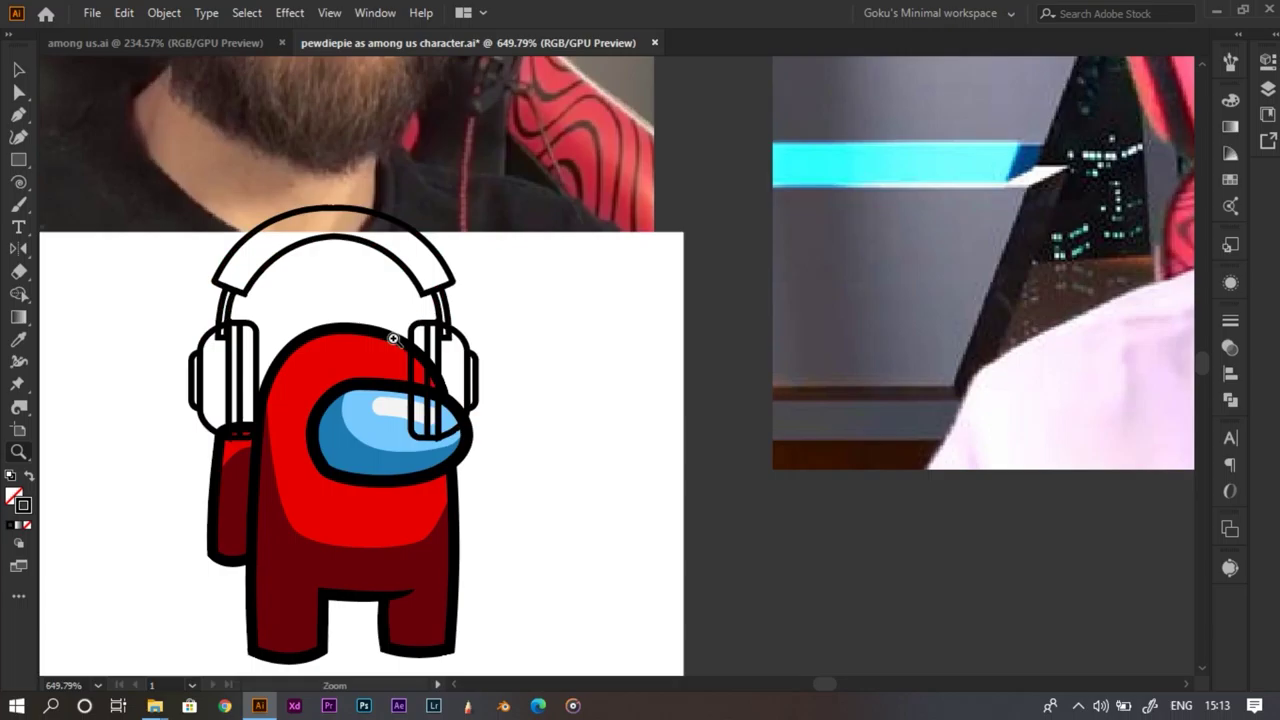
drag(477, 208, 440, 242)
key(z)
drag(424, 355, 362, 386)
scroll(362, 386, up, 3)
mouse_move(392, 340)
mouse_down()
mouse_move(408, 333)
mouse_move(393, 345)
mouse_up()
key(z)
drag(483, 394, 402, 405)
drag(363, 340, 465, 272)
Move the headphones copy off the crewmate into the empty artboard area on its backpack side
key(v)
drag(420, 275, 191, 271)
drag(199, 338, 344, 350)
key(z)
drag(344, 350, 440, 371)
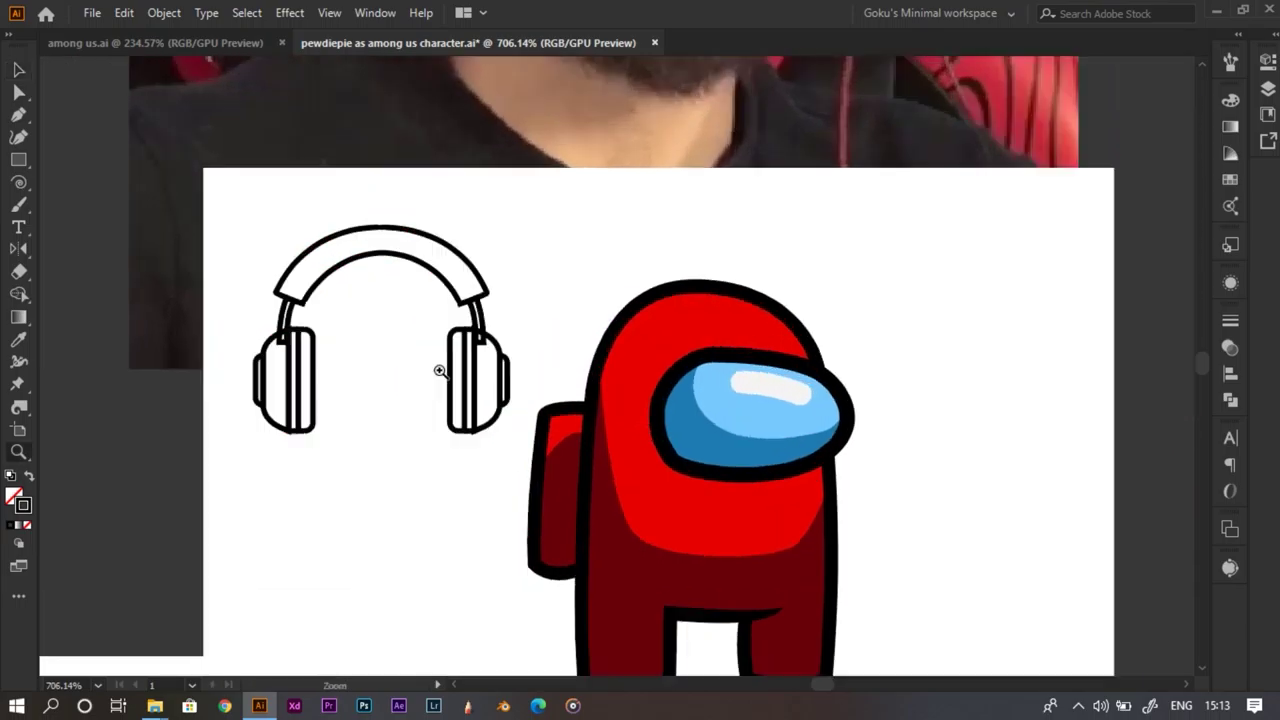
Isolate the headphones group and move the right ear cup with its arm outward, away from the headband
key(v)
double_click(466, 380)
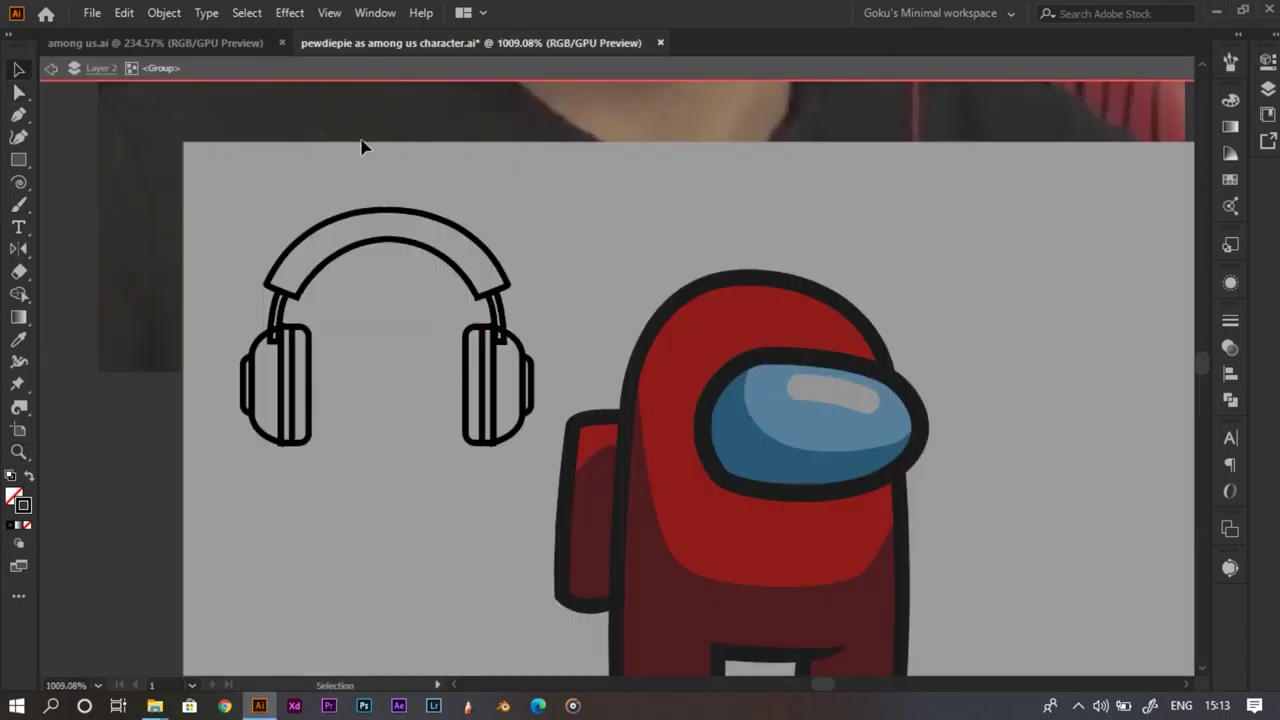
click(492, 358)
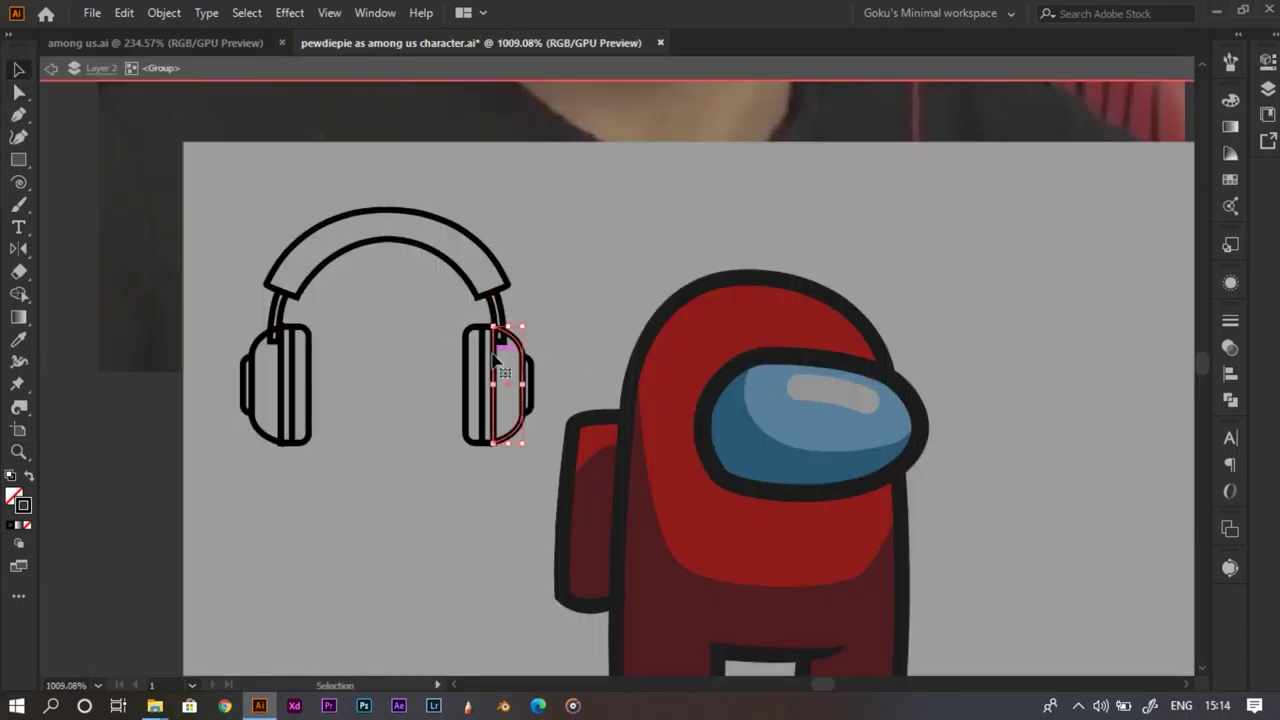
scroll(530, 377, up, 3)
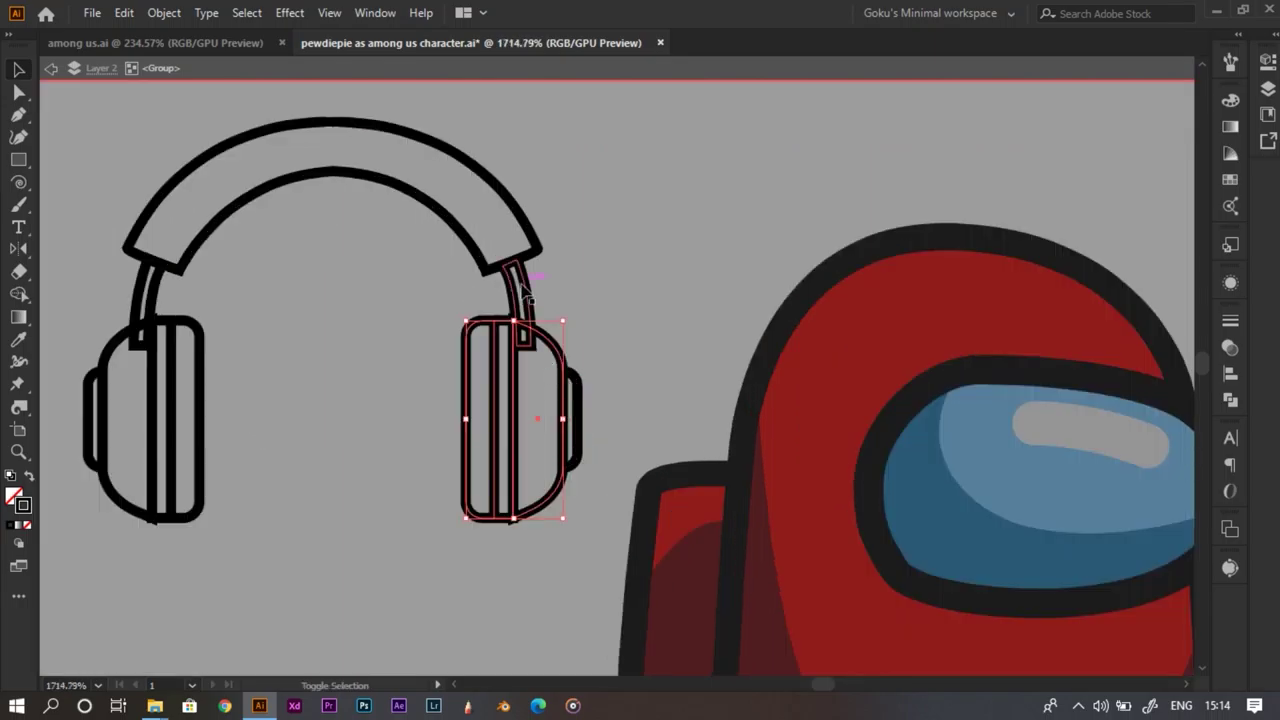
shift+click(583, 427)
drag(583, 427, 651, 466)
key(z)
key(space)
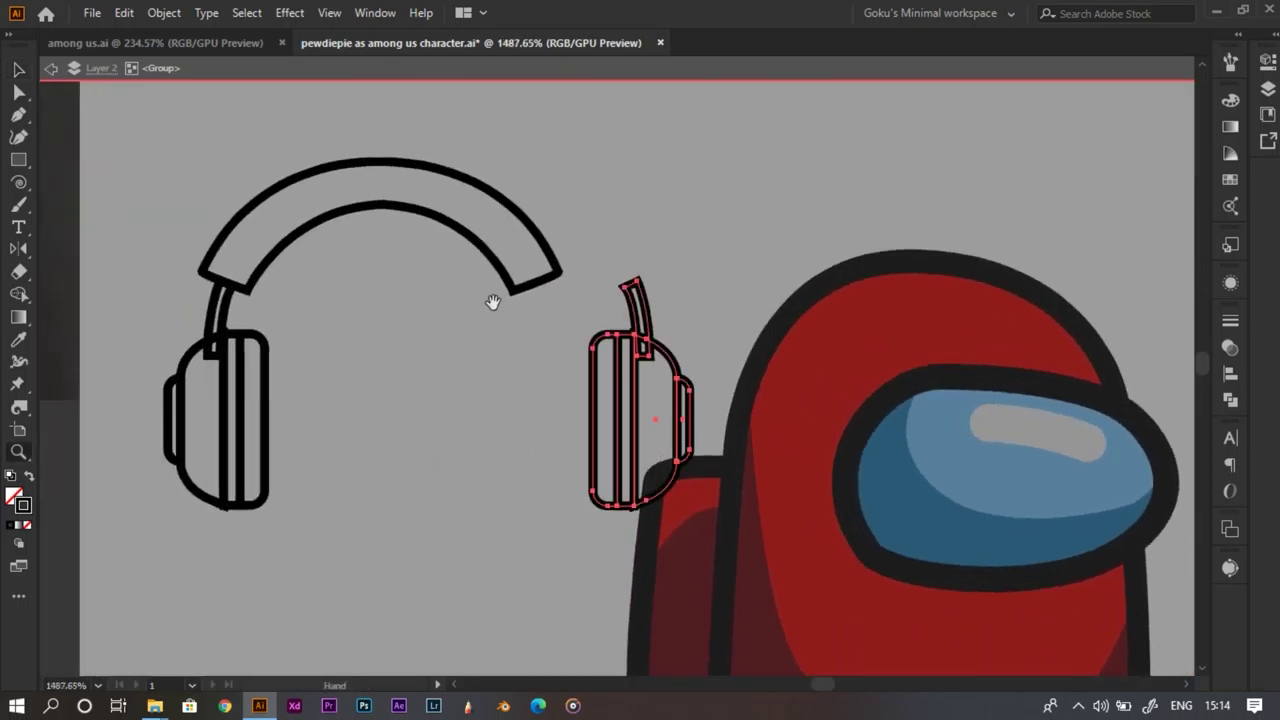
drag(493, 302, 573, 330)
Enlarge the headband proportionally so it spans both ear cup arms
click(598, 335)
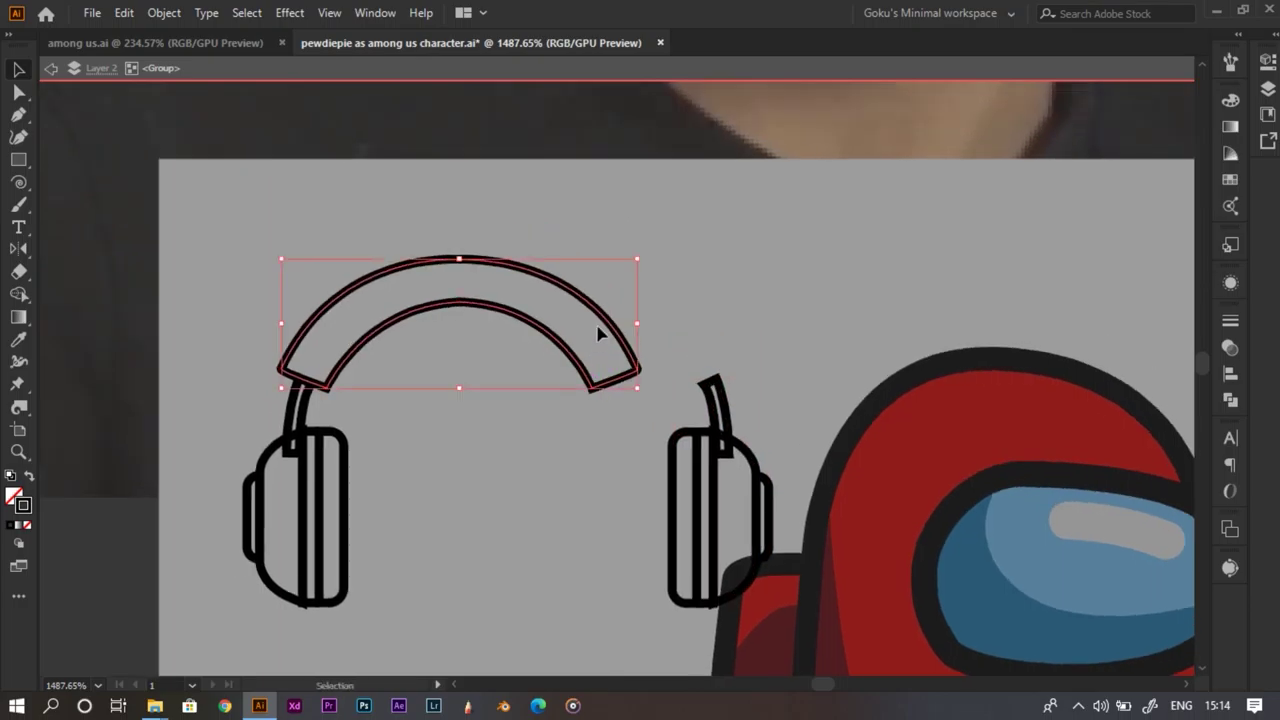
drag(637, 259, 741, 214)
key(z)
drag(602, 318, 505, 329)
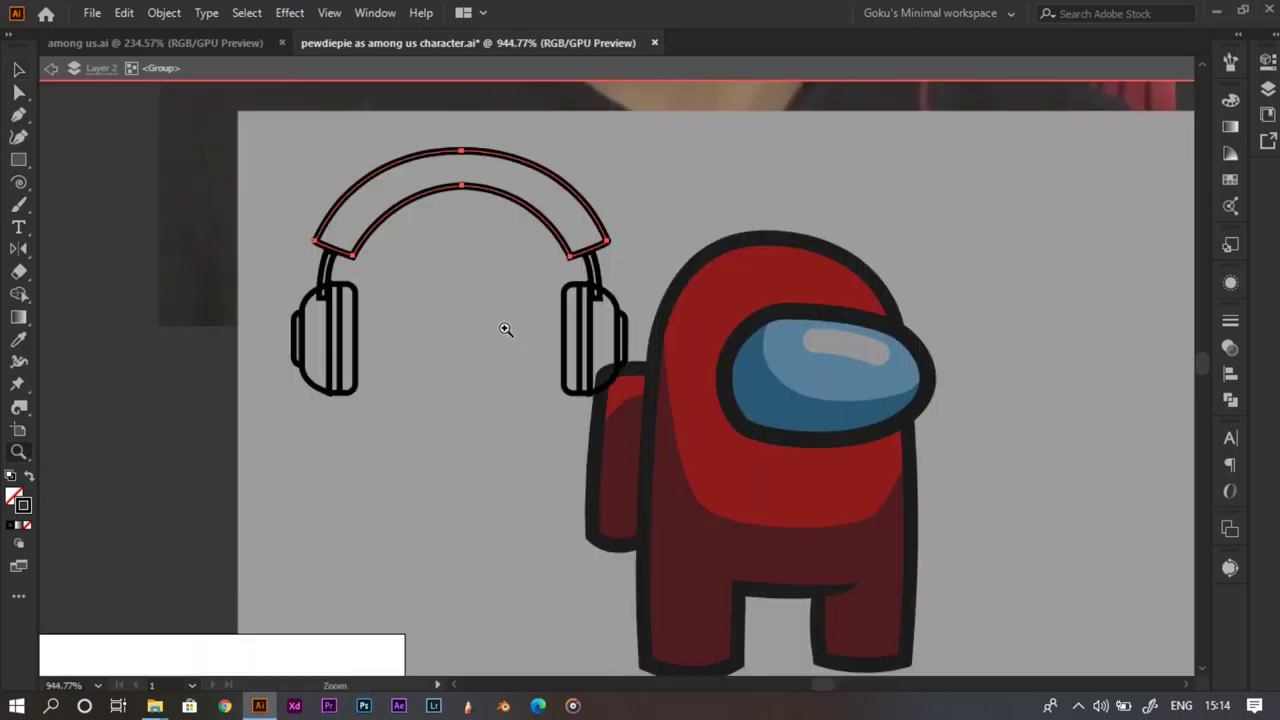
Leave the group's isolation and place the widened headphones around the crewmate's head
key(v)
key(Escape)
click(635, 339)
drag(627, 341, 993, 327)
drag(993, 327, 950, 343)
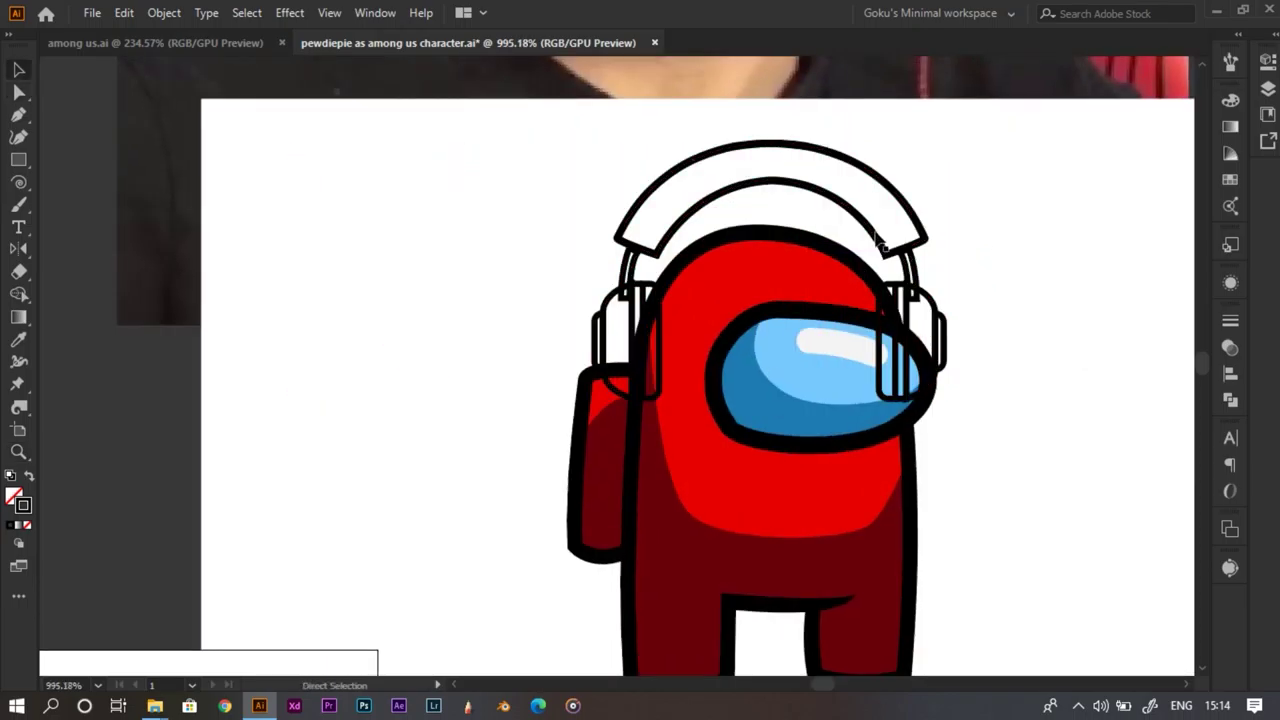
Isolate the headphones group again, shift the headband's inner top anchor, and adjust the curve handles at its outer ends
double_click(876, 240)
drag(876, 240, 878, 256)
key(z)
drag(870, 246, 882, 257)
key(v)
key(z)
key(a)
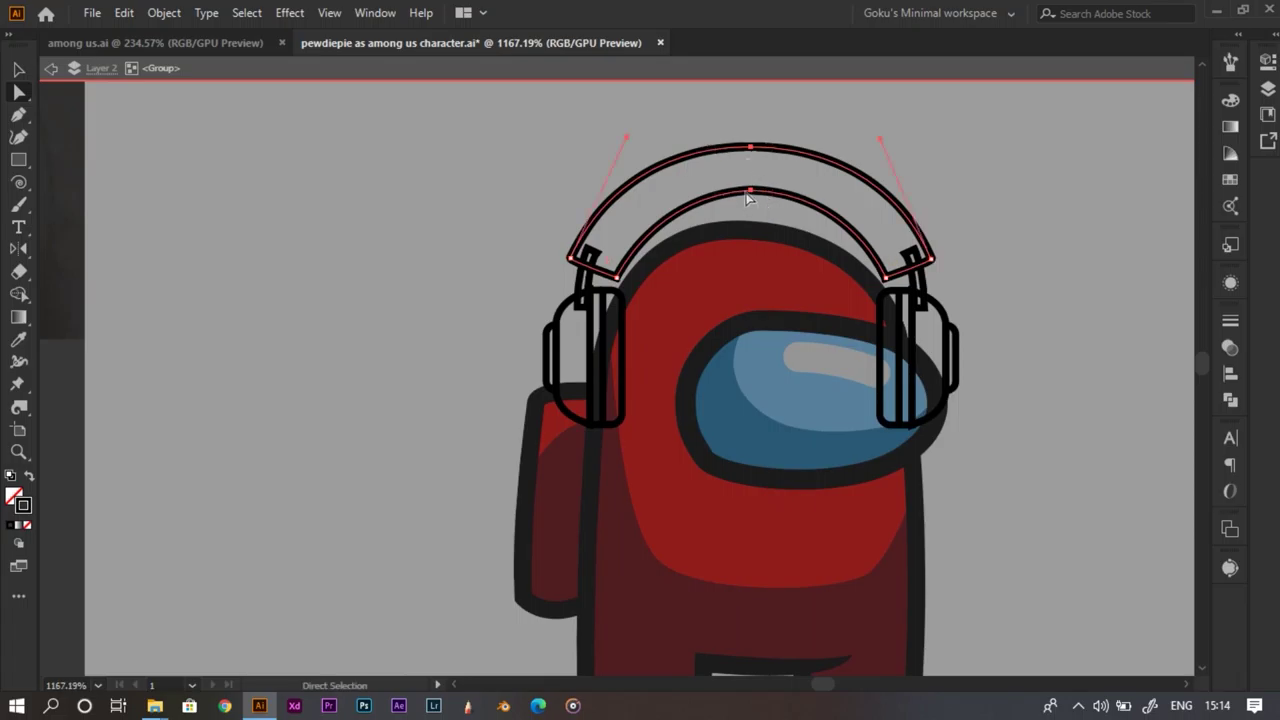
drag(750, 192, 749, 178)
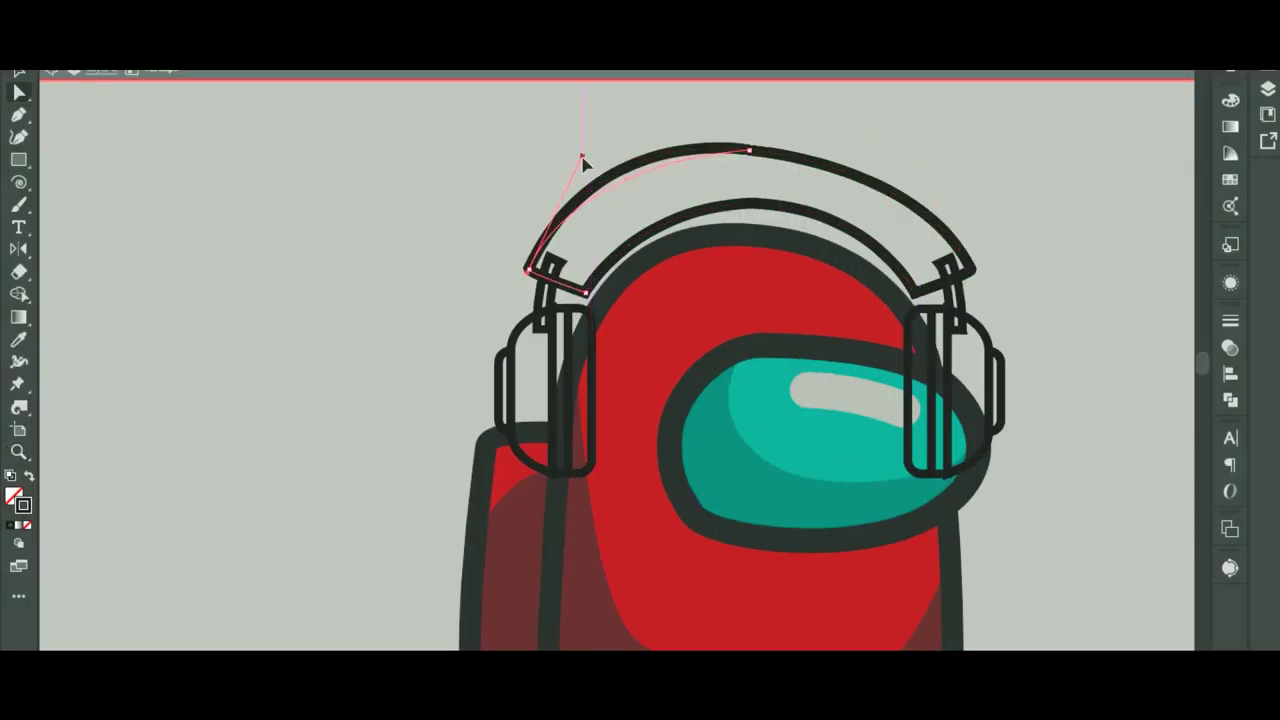
drag(910, 130, 922, 158)
Fine-tune the headband's top centre anchors and handles to smooth its inner and outer curves above the head
click(751, 204)
drag(751, 204, 751, 211)
scroll(751, 206, up, 3)
click(753, 209)
drag(1073, 216, 429, 217)
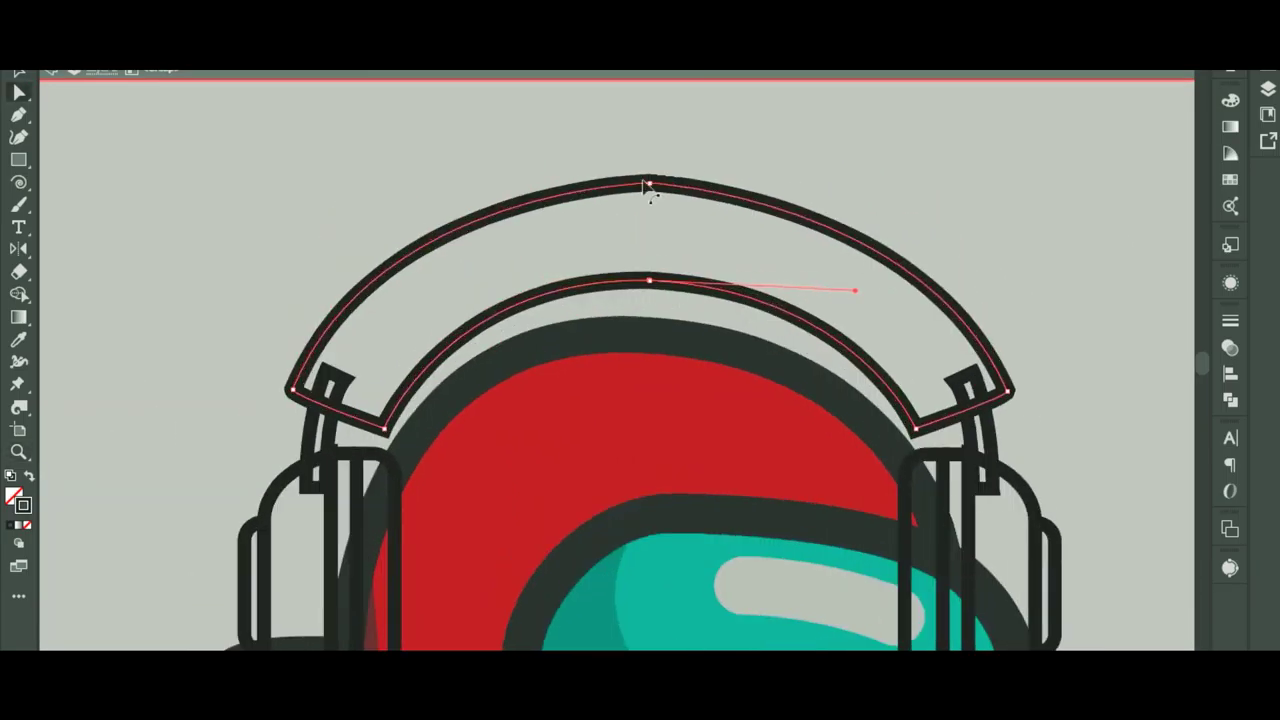
drag(928, 210, 935, 188)
drag(290, 388, 371, 177)
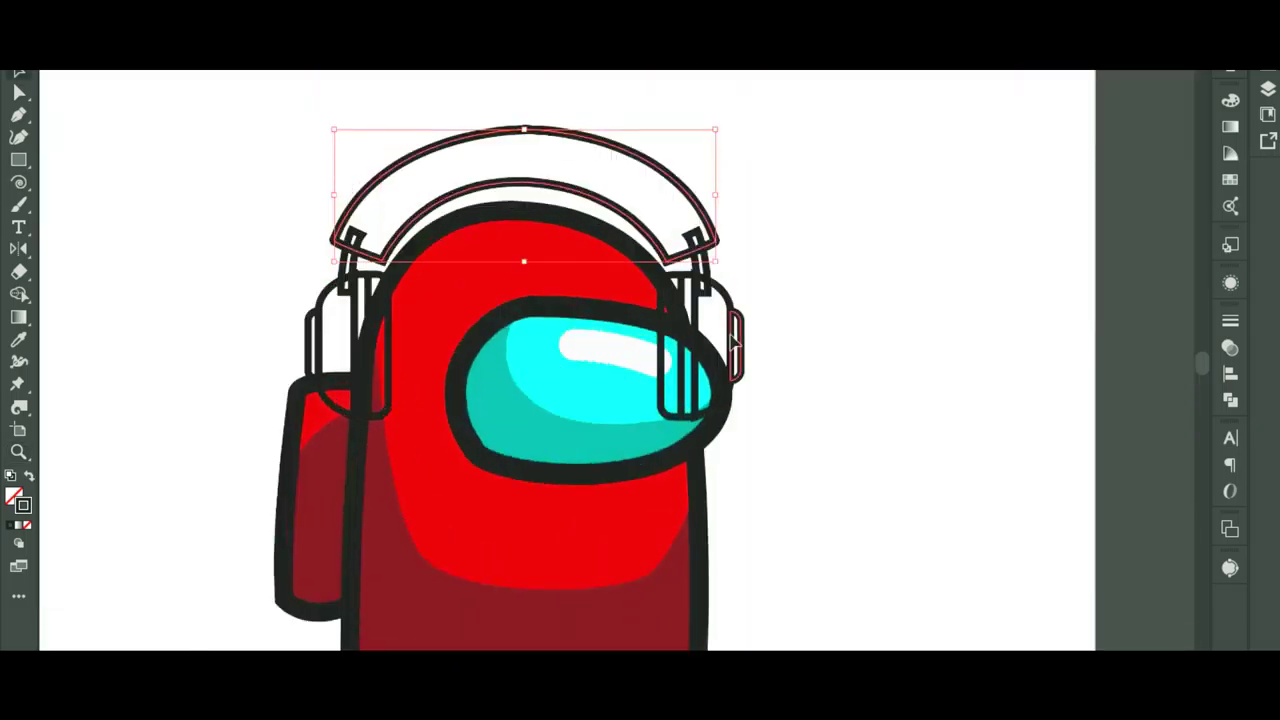
Move both ear cups slightly outward on either side of the crewmate's head
click(740, 360)
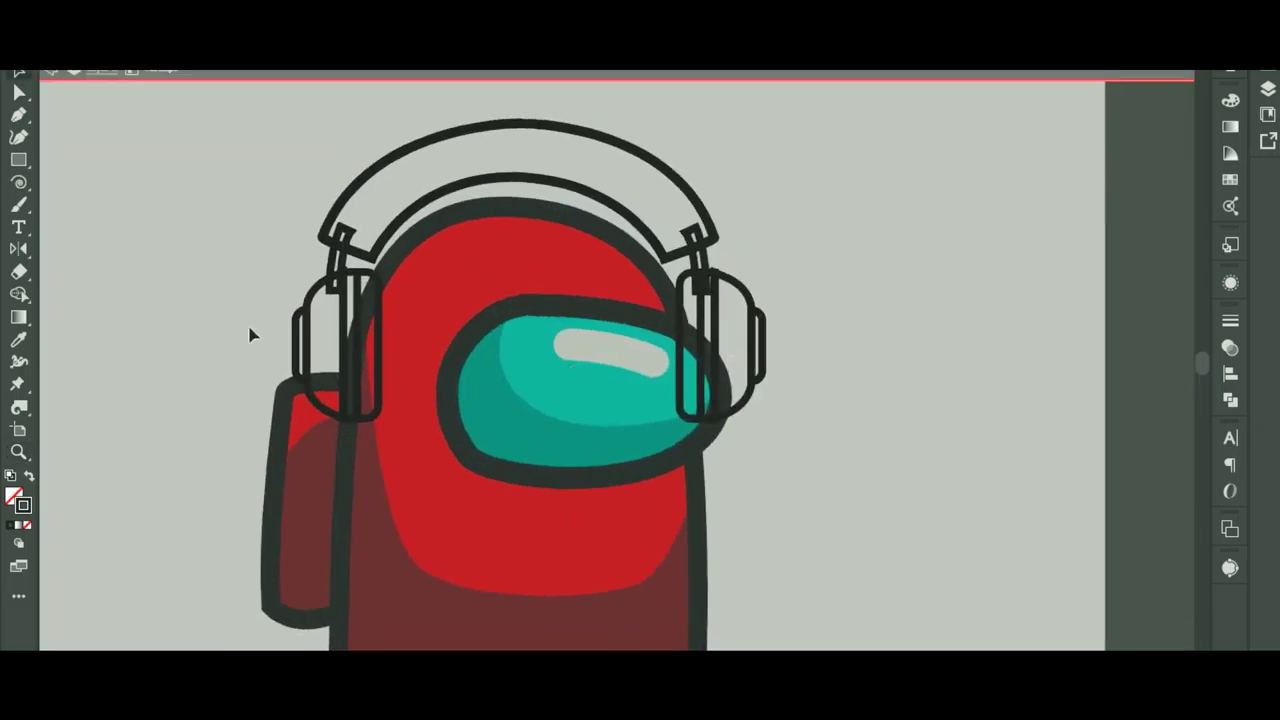
drag(320, 340, 357, 337)
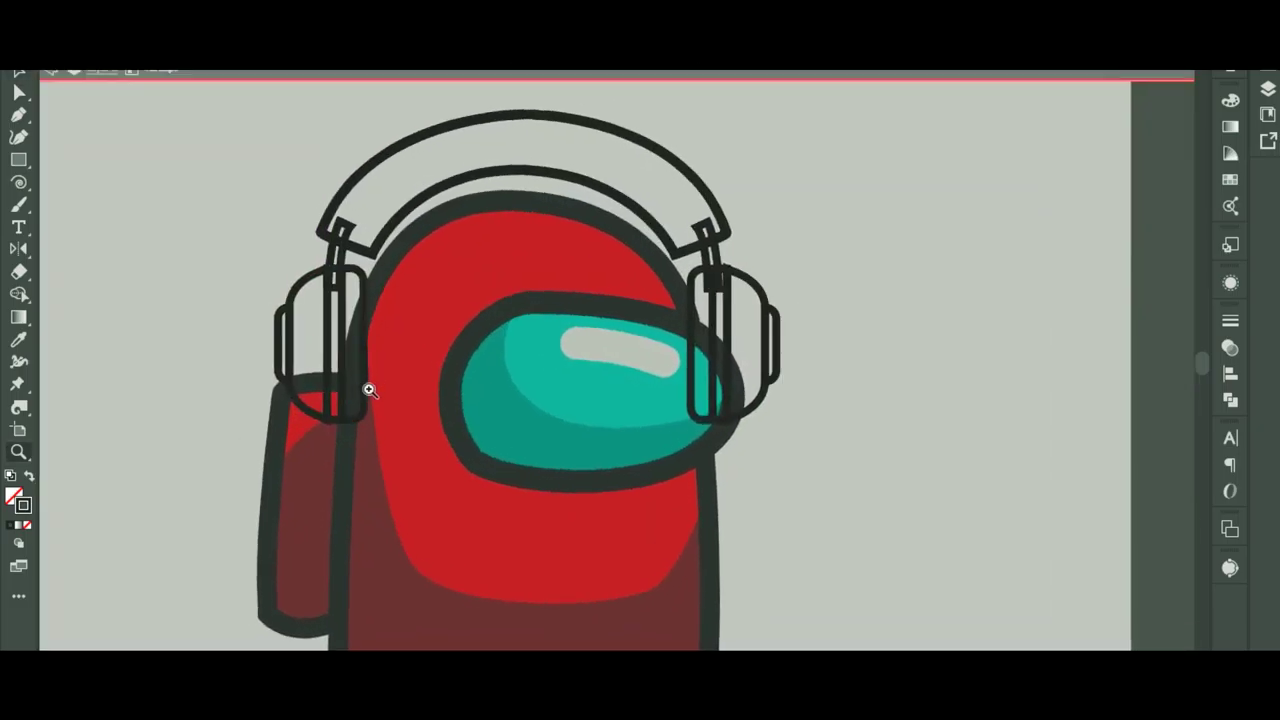
click(369, 390)
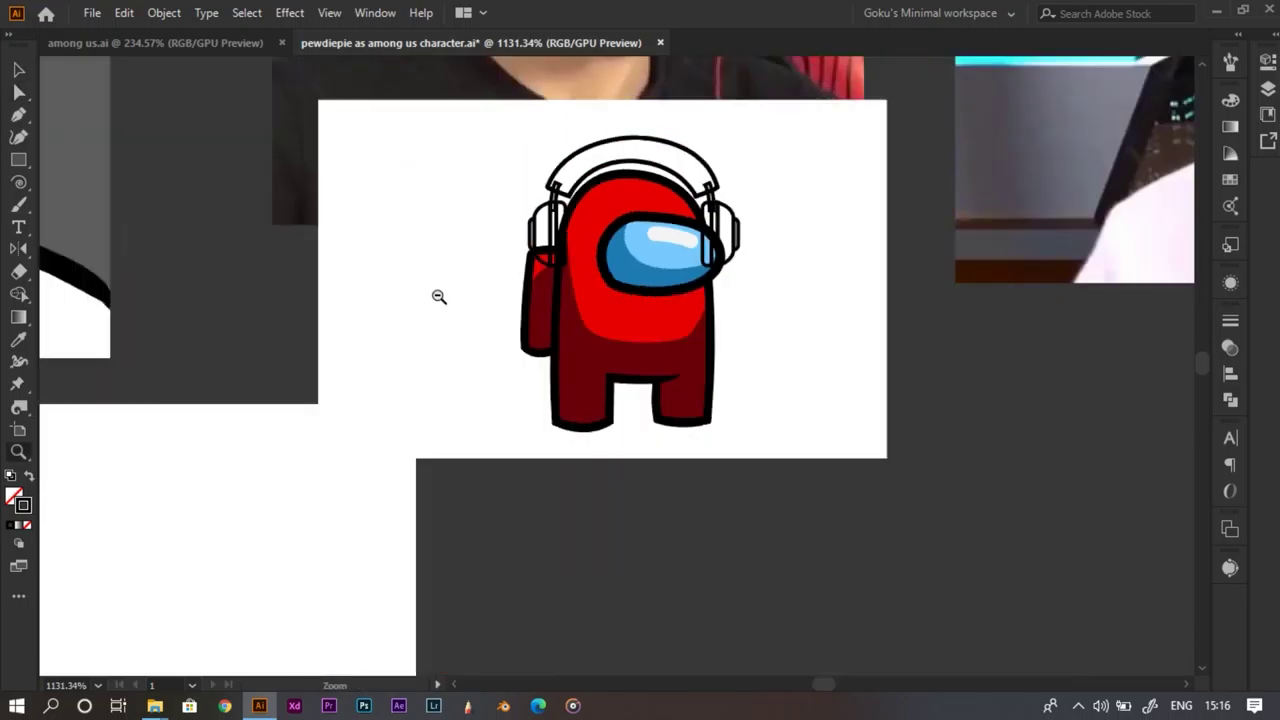
Select the crewmate's bright red body shapes and switch the fill colour sliders from RGB to HSB
scroll(437, 294, down, 2)
drag(533, 368, 498, 442)
drag(544, 384, 630, 412)
drag(480, 437, 385, 440)
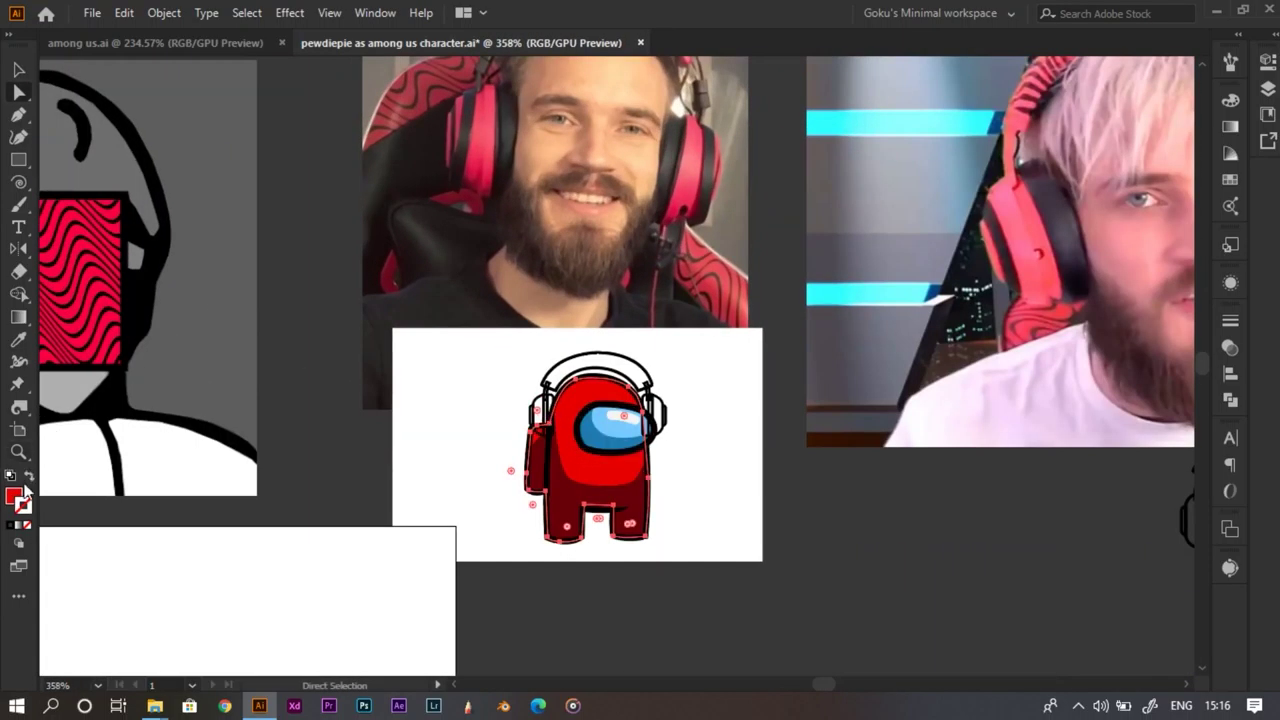
click(11, 500)
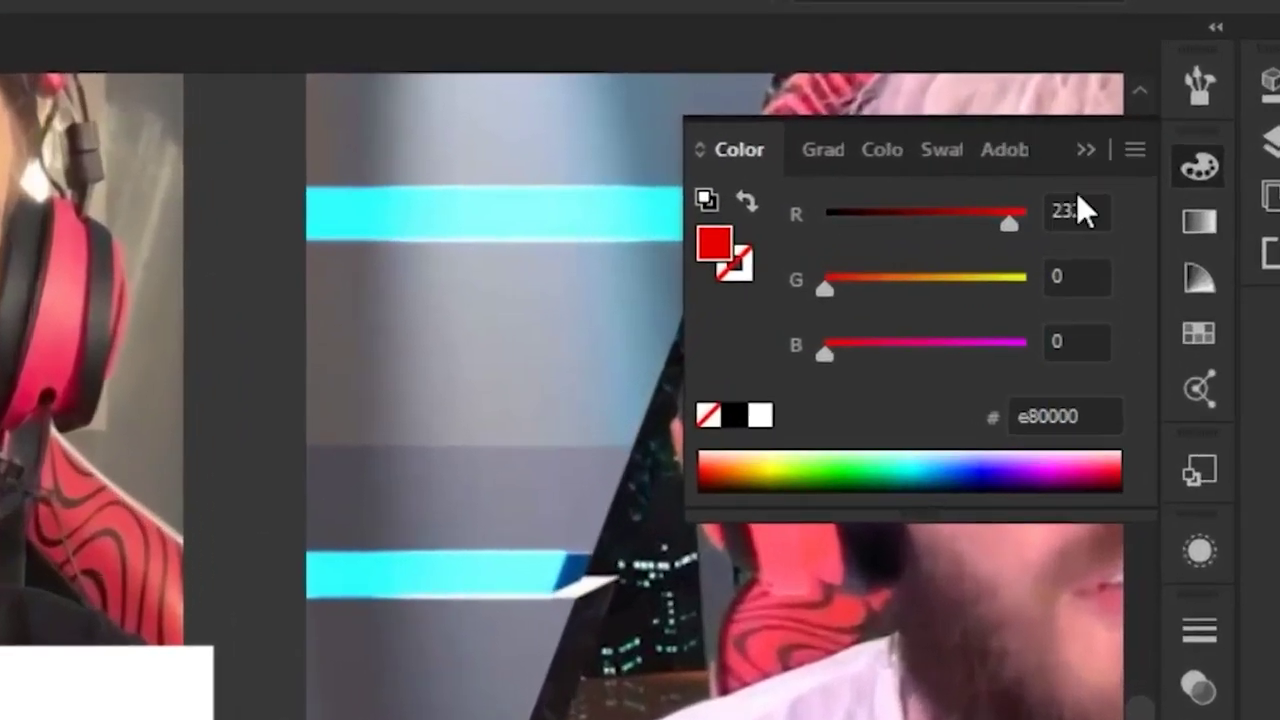
click(1135, 149)
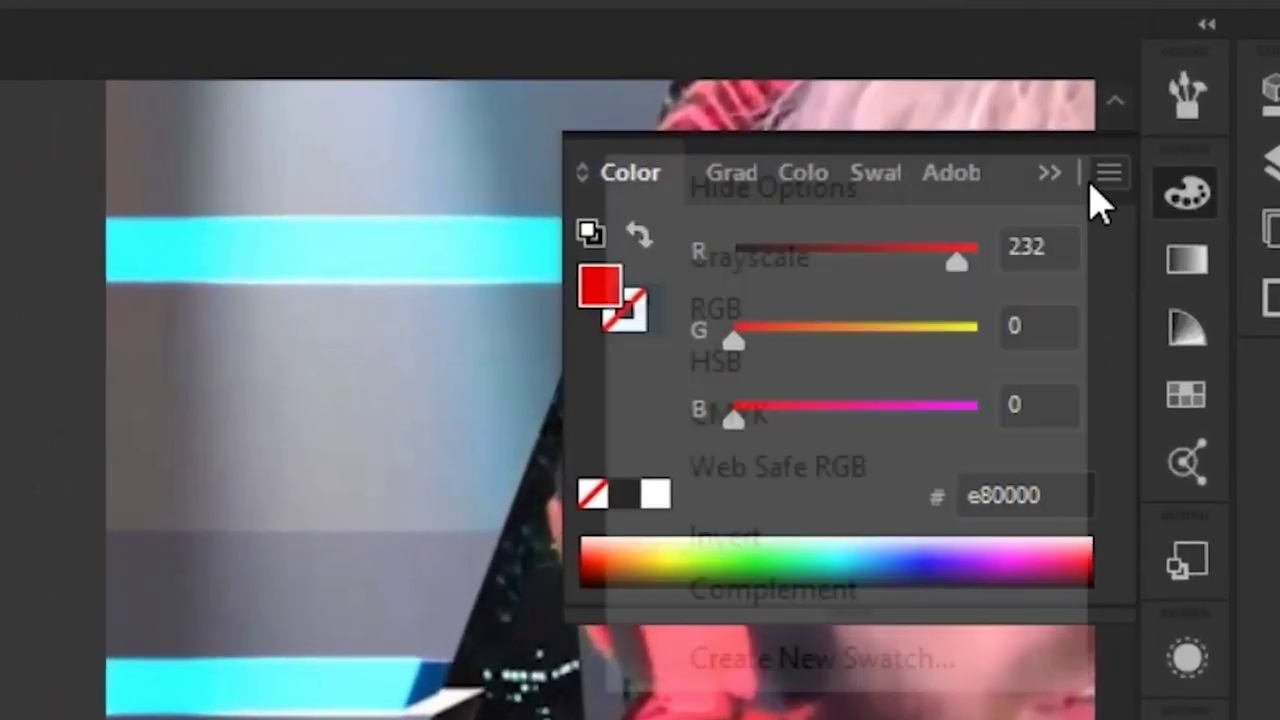
click(851, 310)
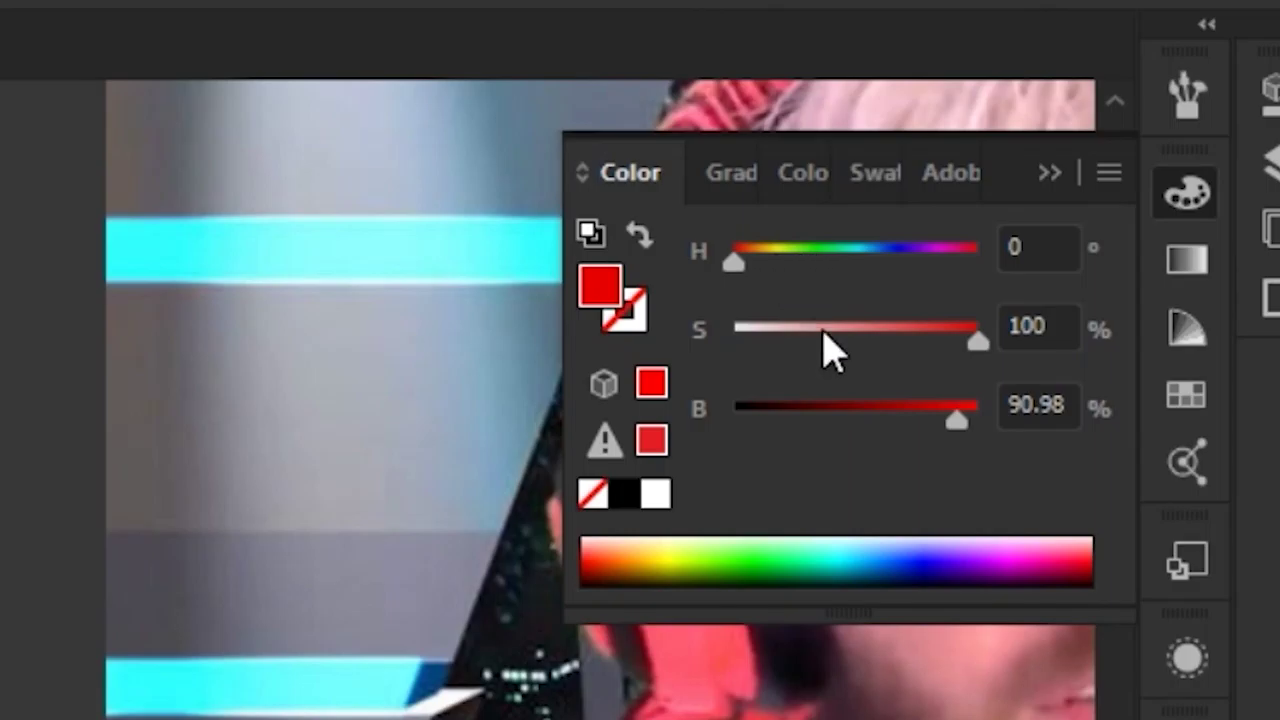
Recolour the bright red body fill dark grey with saturation 0% and brightness 18.82%
drag(790, 410, 1035, 420)
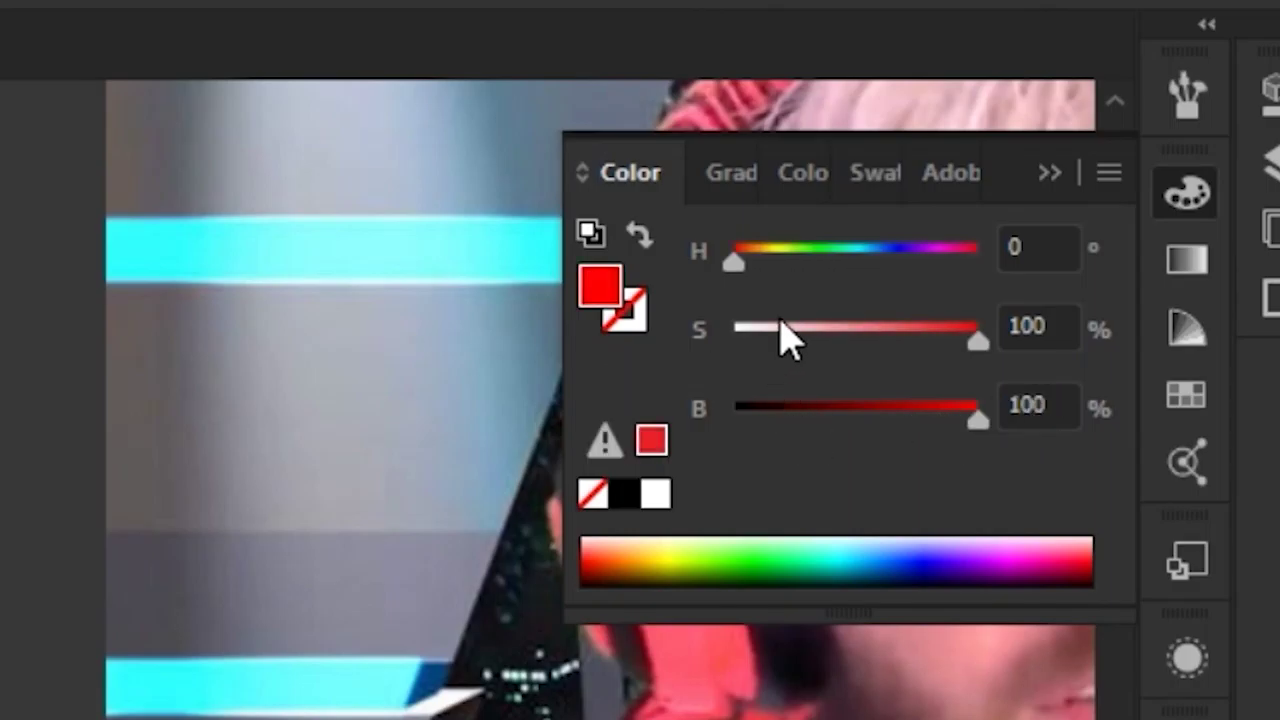
drag(777, 340, 657, 363)
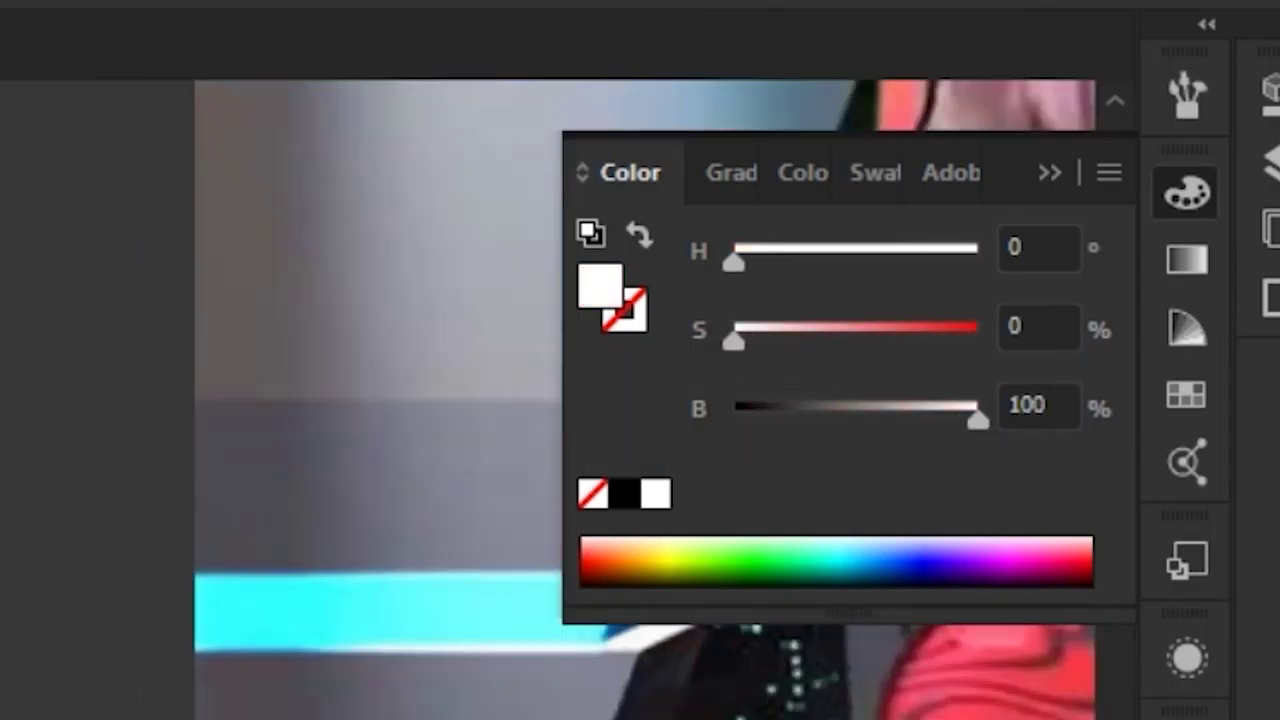
drag(849, 420, 779, 421)
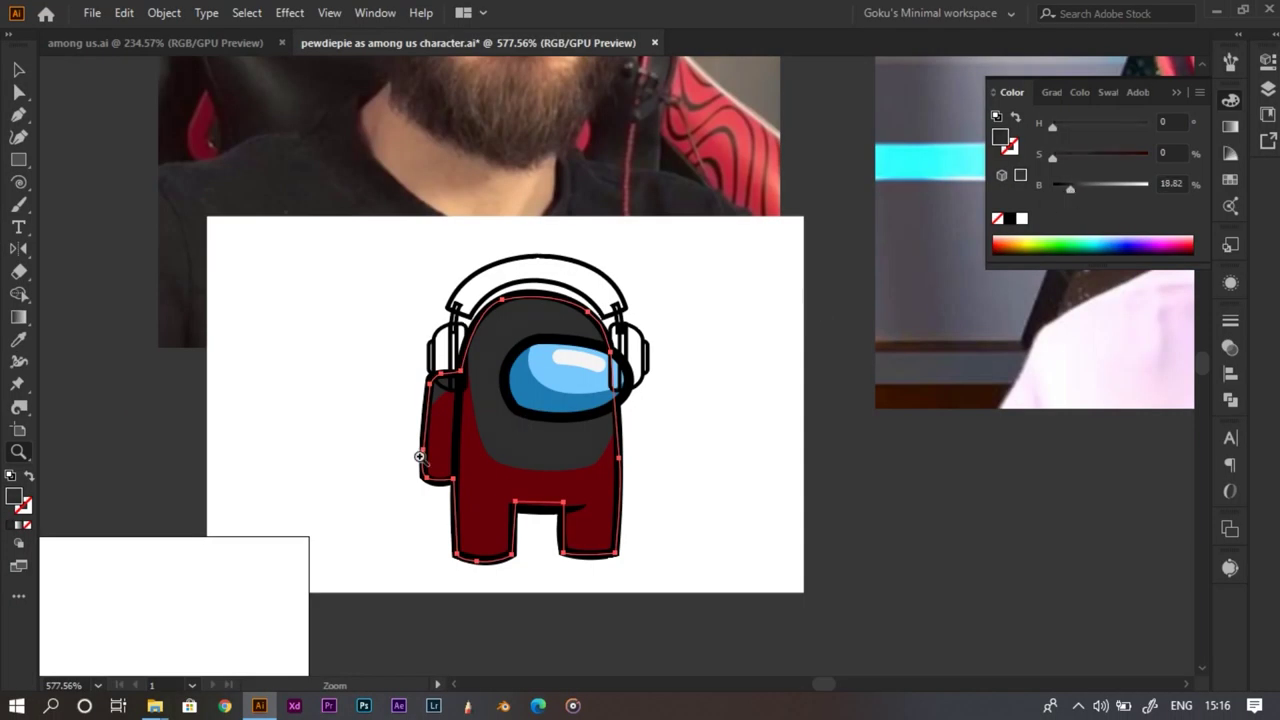
Give the crewmate's dark red shadow shapes the body's sampled grey and darken it to 10.2% brightness
drag(424, 461, 501, 484)
key(a)
click(505, 485)
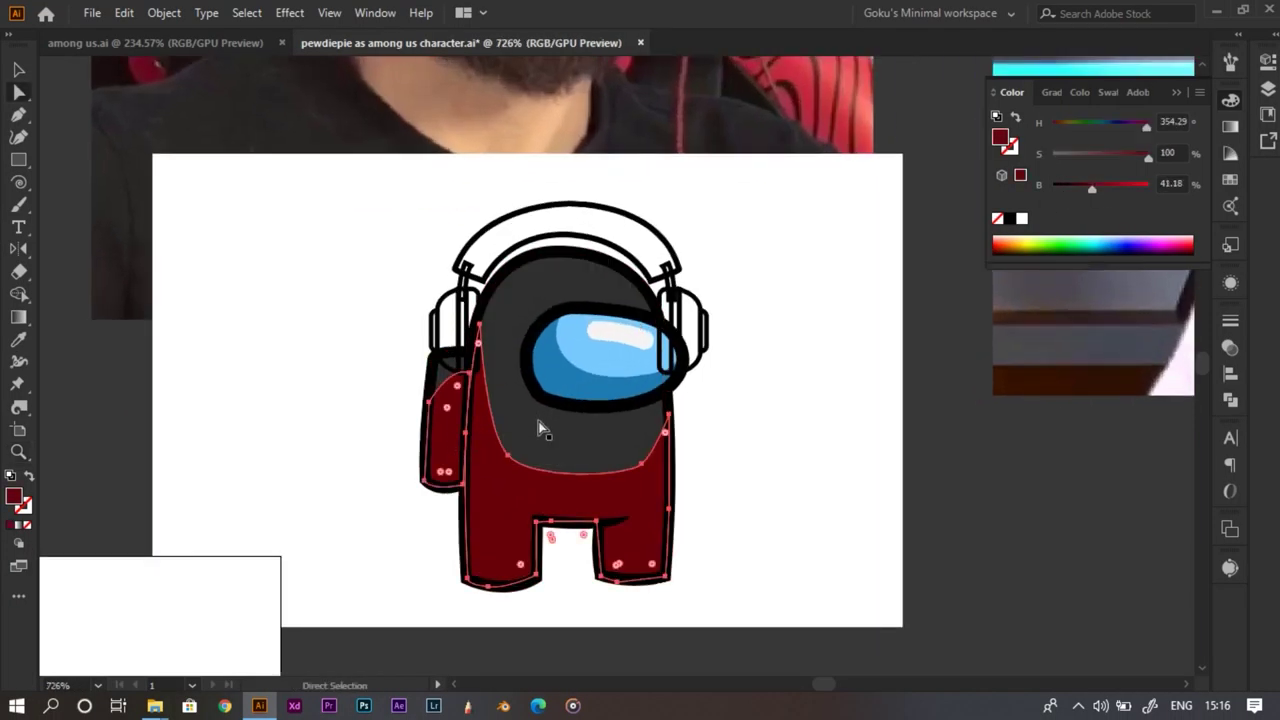
key(i)
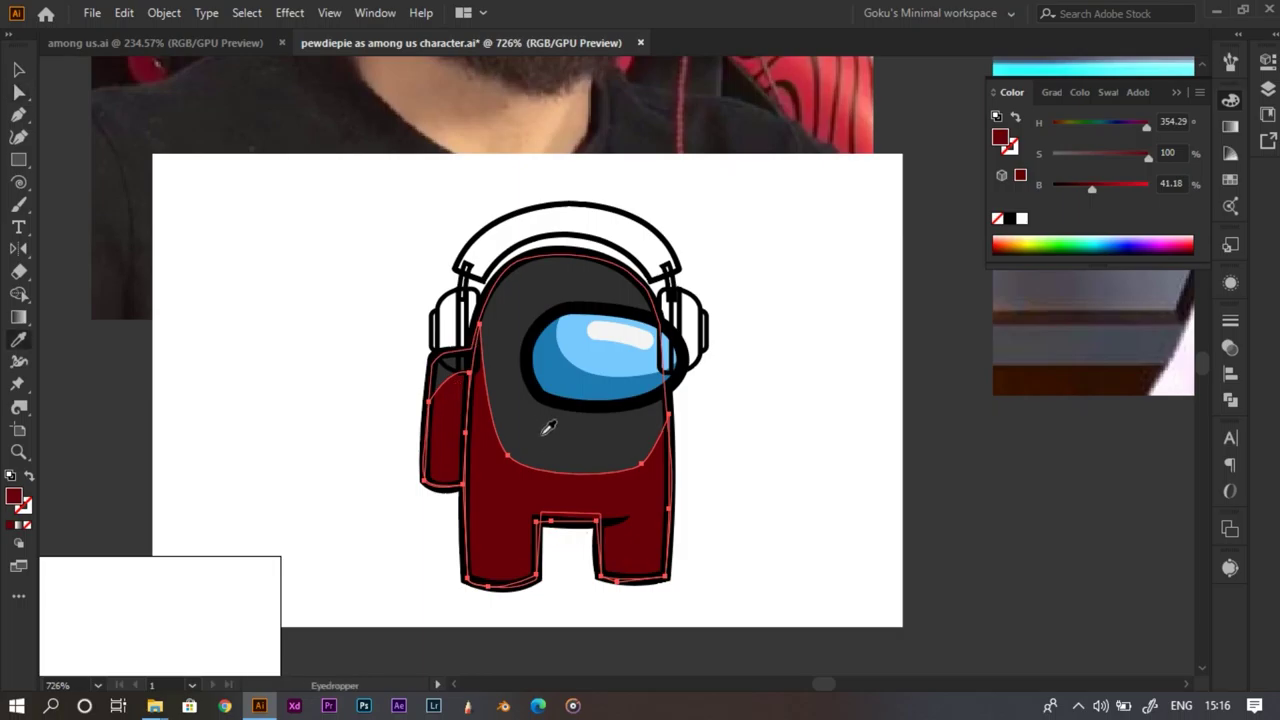
click(539, 436)
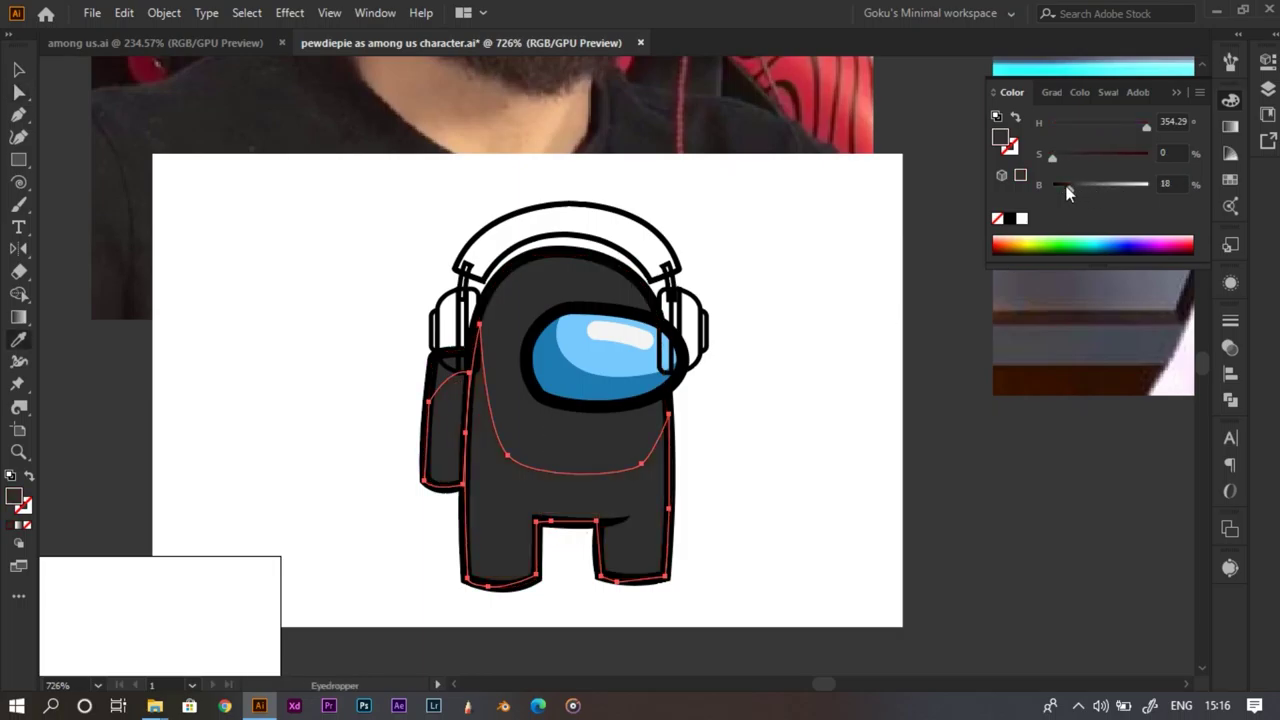
drag(1066, 186, 1063, 186)
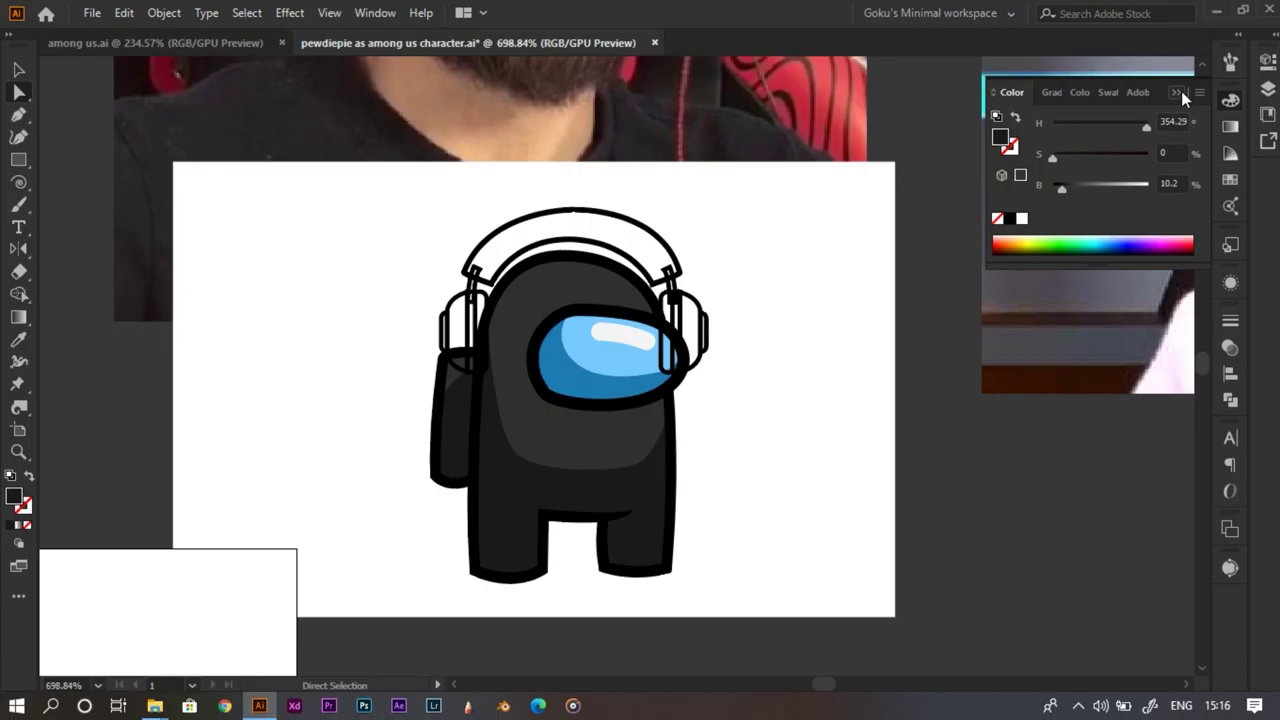
Select the headphones and swap their black stroke colour into the fill
click(1178, 91)
key(z)
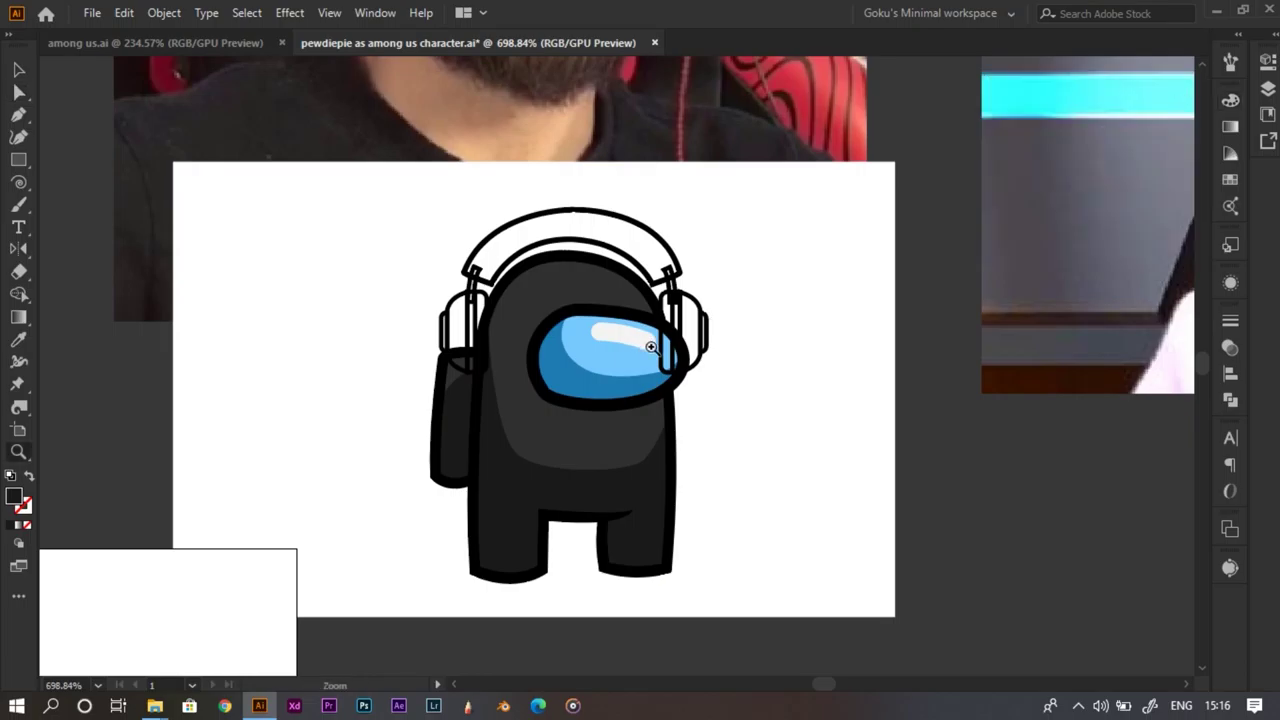
drag(644, 346, 651, 362)
key(a)
key(z)
drag(568, 360, 500, 350)
drag(605, 335, 668, 341)
key(v)
click(604, 304)
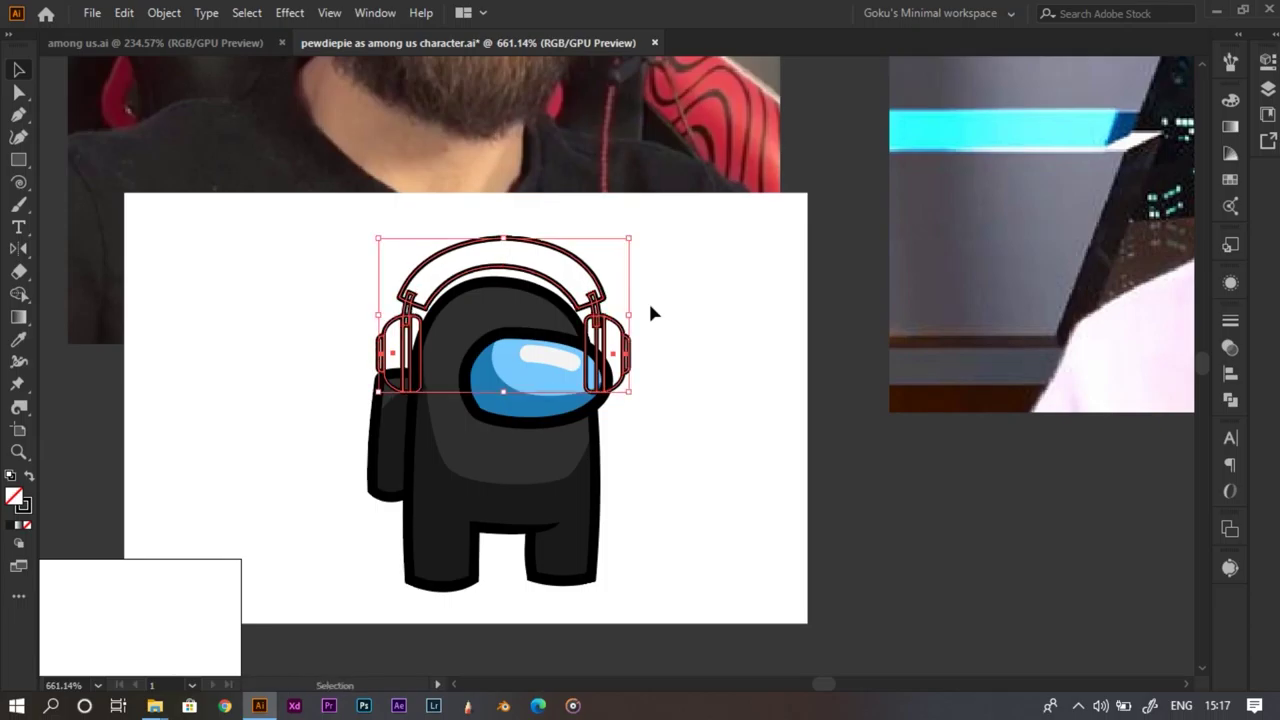
key(z)
drag(588, 315, 592, 292)
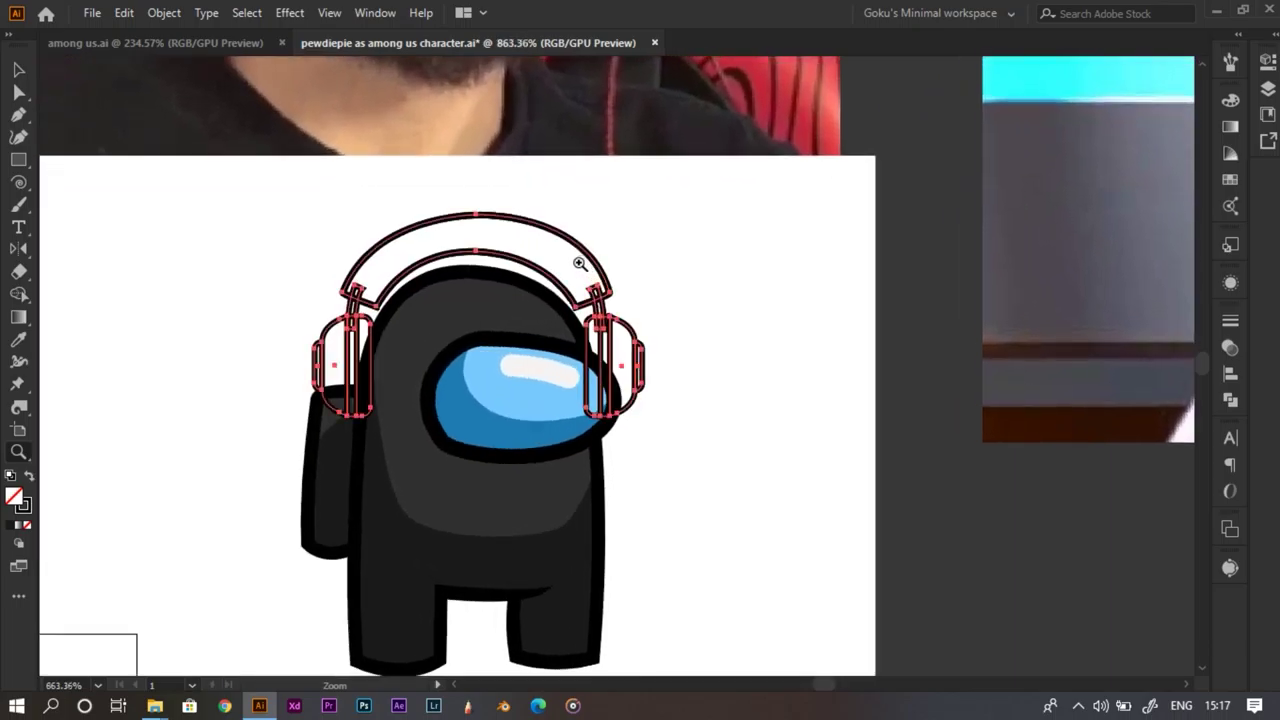
click(22, 506)
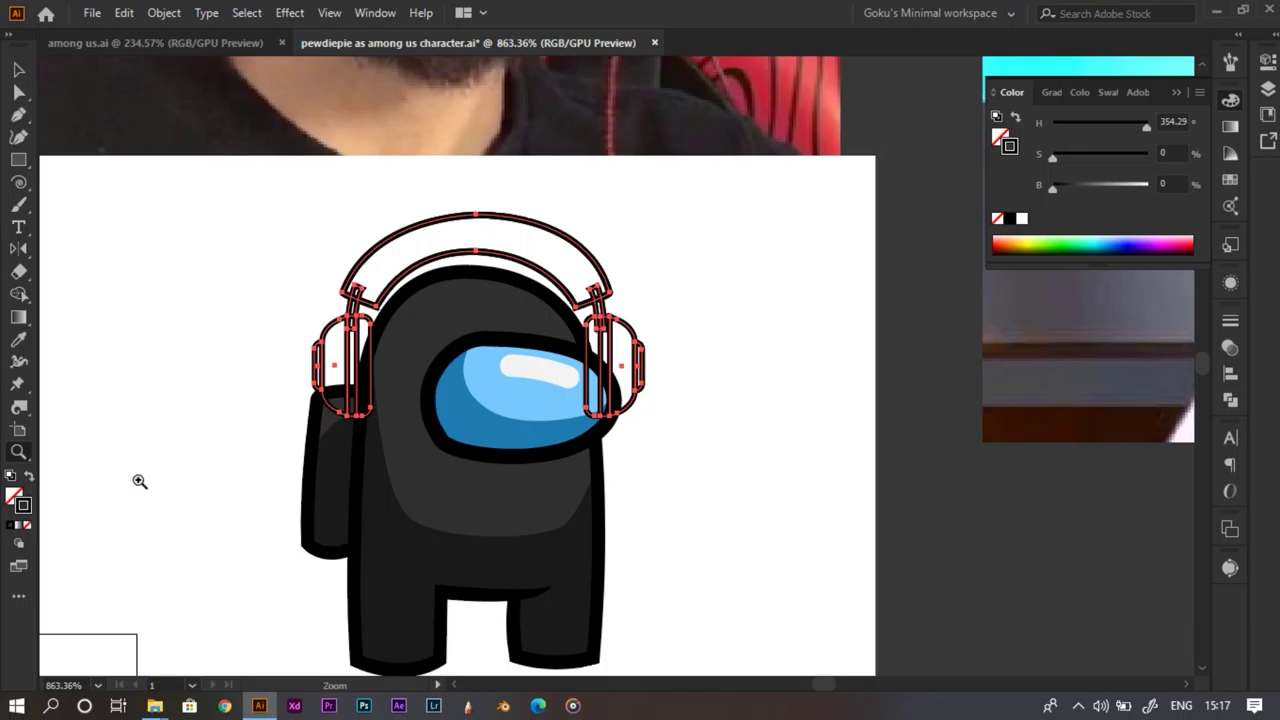
key(shift+x)
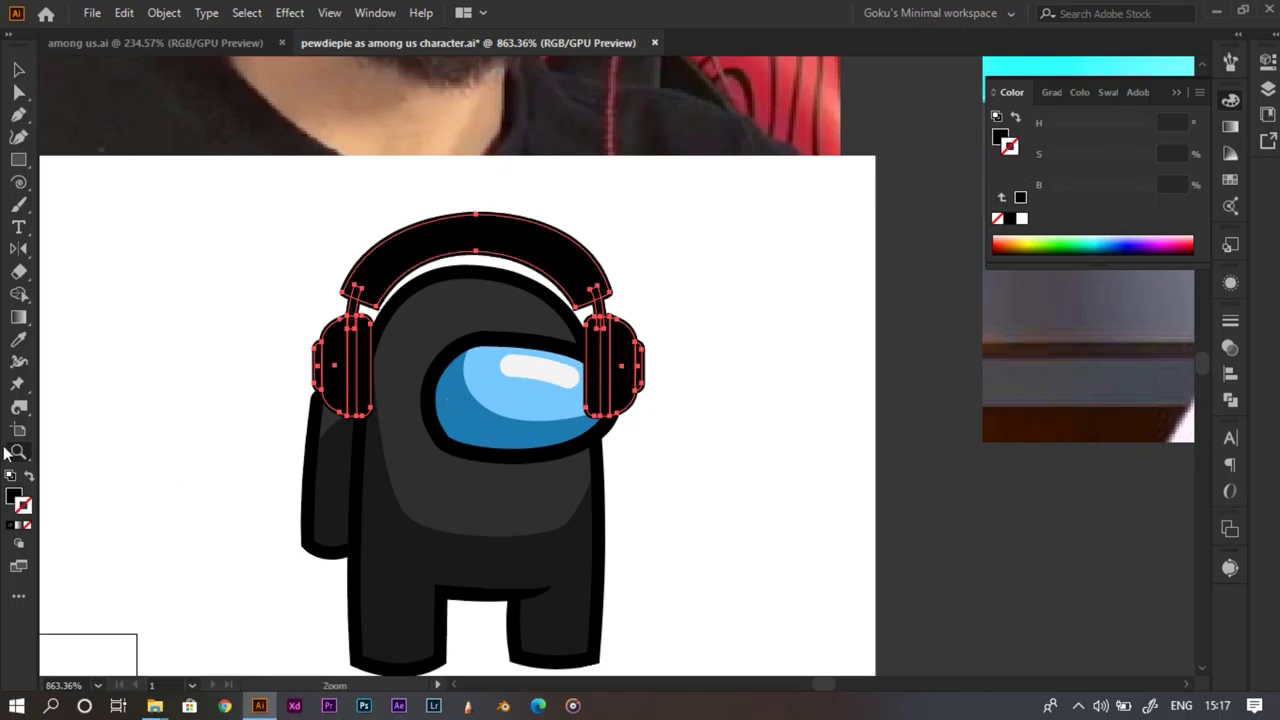
Colour the headphone fills bright red with hue 352.02°, saturation 99.6% and brightness 97.65%, under the black outlines
click(18, 492)
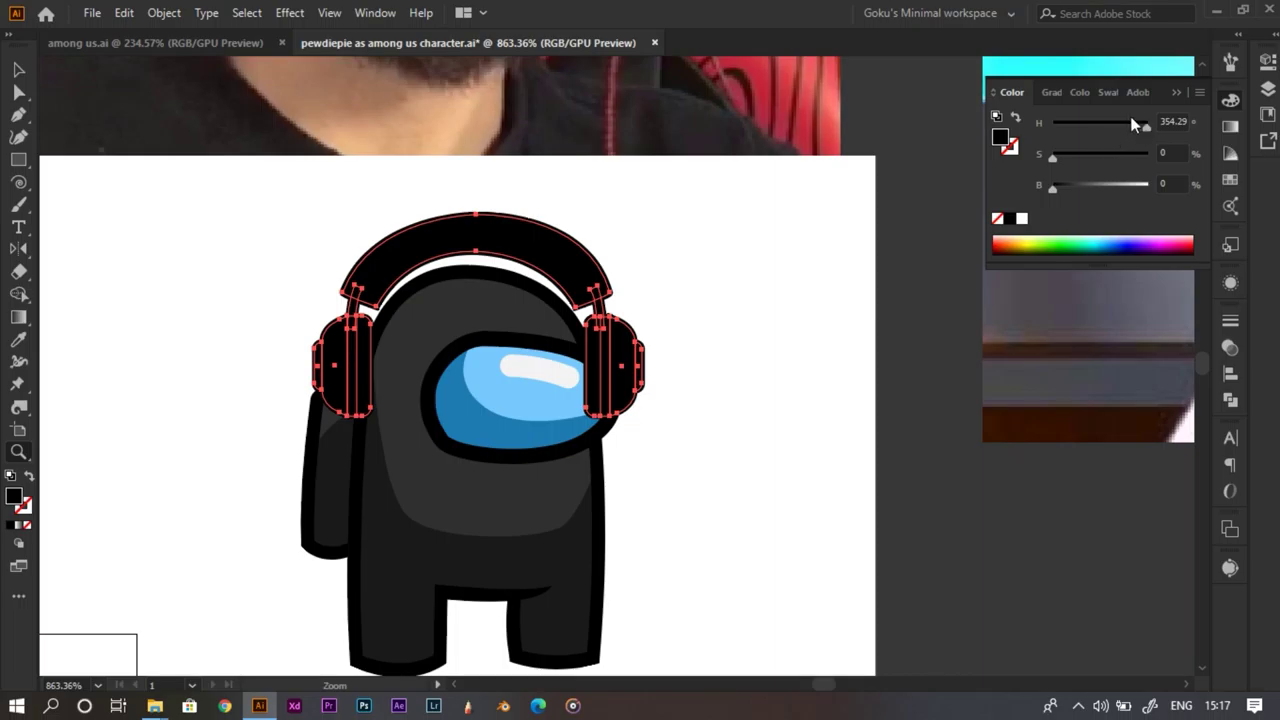
drag(1064, 158, 1158, 147)
drag(1053, 188, 1126, 191)
drag(645, 395, 410, 430)
drag(356, 349, 650, 413)
key(i)
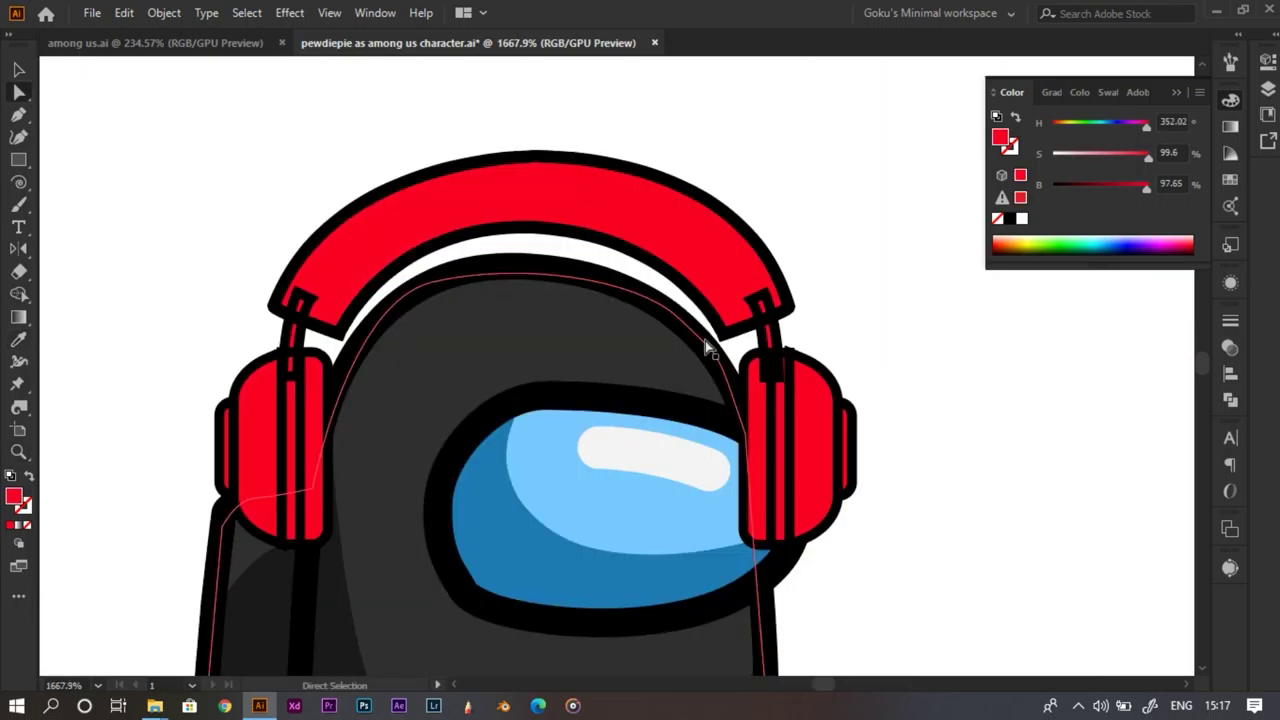
Add two anchor points where the left connector crosses the headband's lower edge and delete its two upper corner anchors
click(766, 340)
shift+click(305, 337)
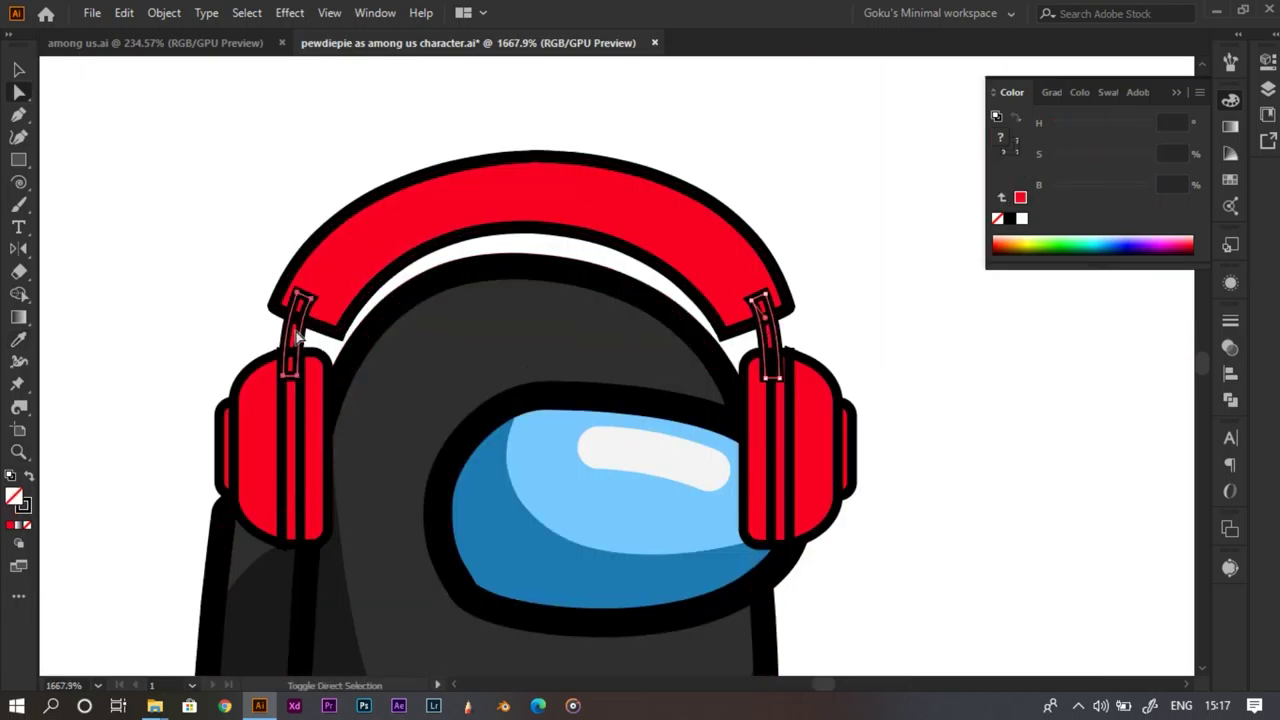
key(z)
drag(284, 326, 470, 362)
drag(366, 350, 326, 357)
key(a)
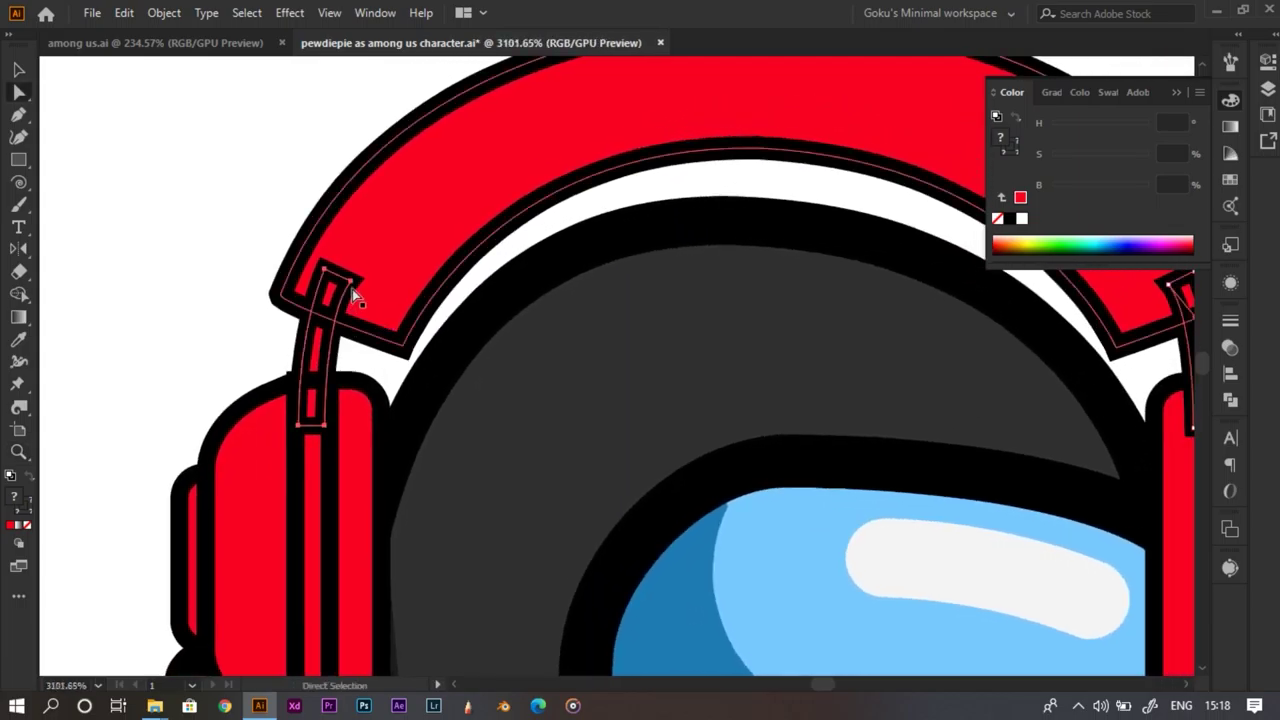
key(plus)
click(336, 318)
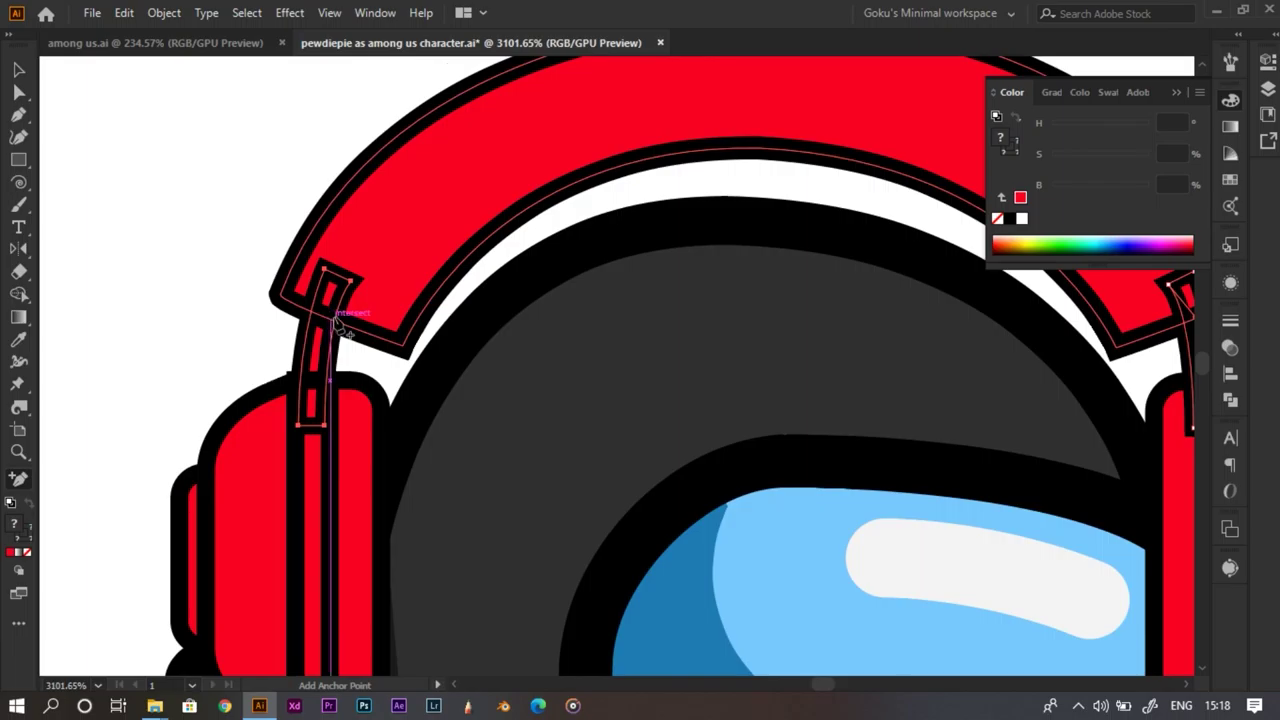
click(309, 316)
key(minus)
click(325, 269)
click(351, 281)
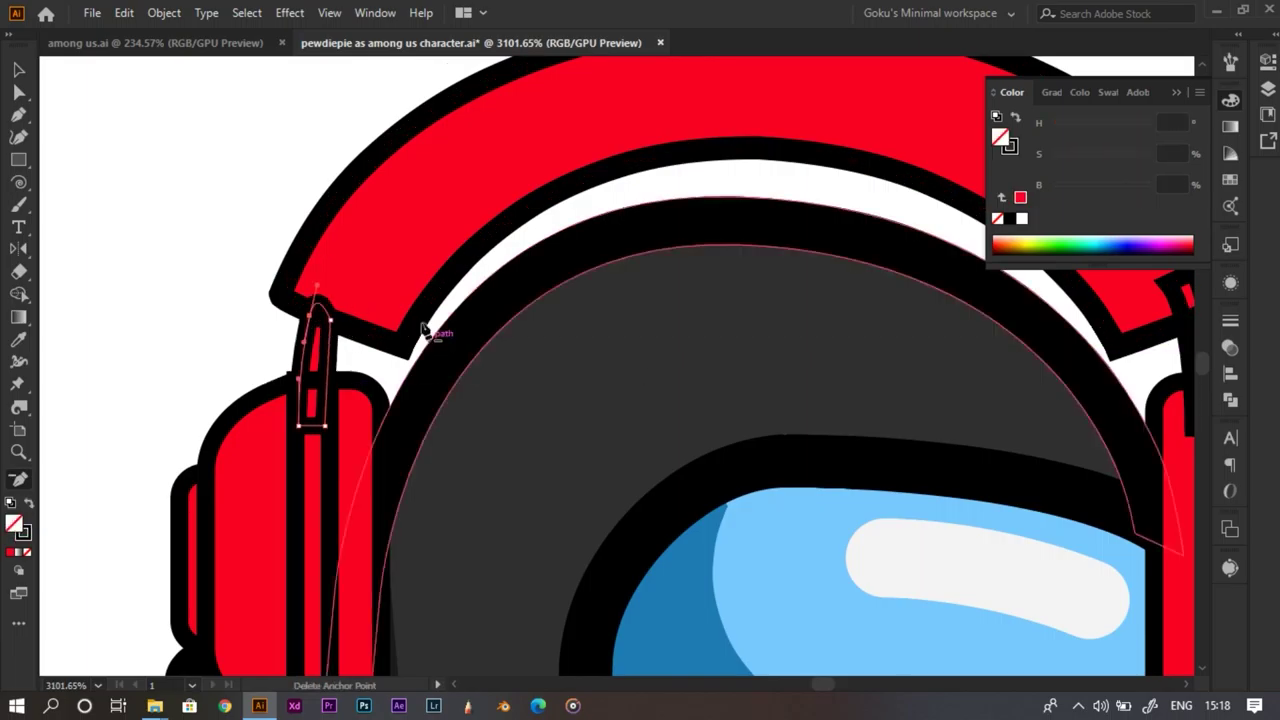
Add an anchor at the peak of the left connector's outline and delete it to open the path under the headband
key(a)
key(plus)
click(318, 304)
key(z)
drag(317, 306, 705, 367)
key(a)
key(Delete)
Add an anchor point on each side of the right connector's outline where it crosses the headband's lower edge
key(z)
drag(543, 295, 415, 350)
key(space)
drag(426, 403, 143, 471)
drag(1014, 433, 577, 440)
scroll(1020, 414, up, 3)
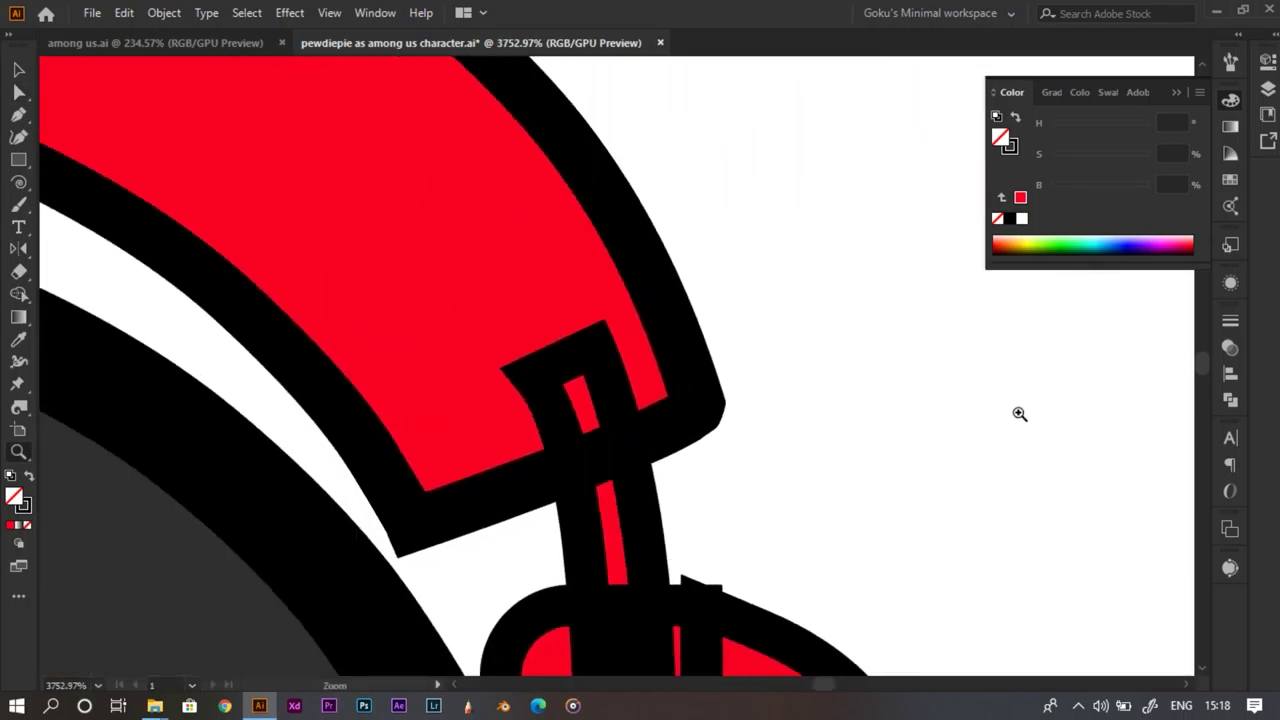
key(minus)
key(a)
click(614, 409)
click(614, 414)
key(plus)
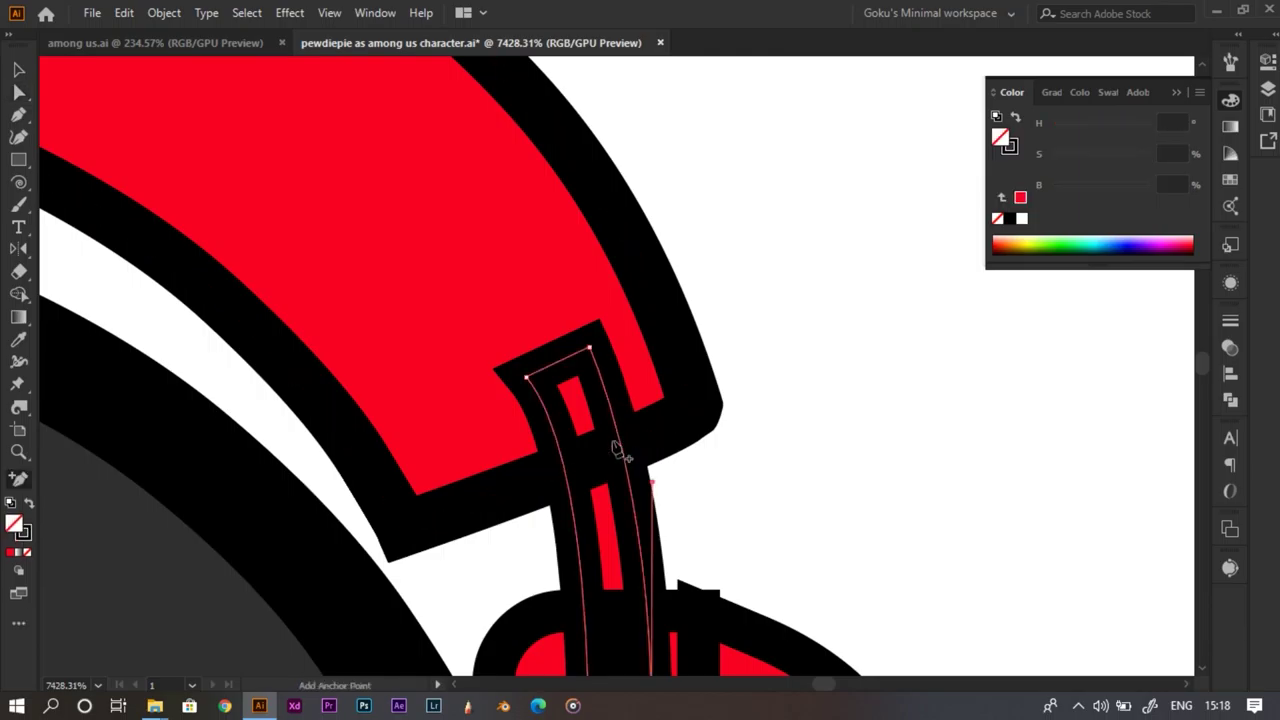
click(562, 458)
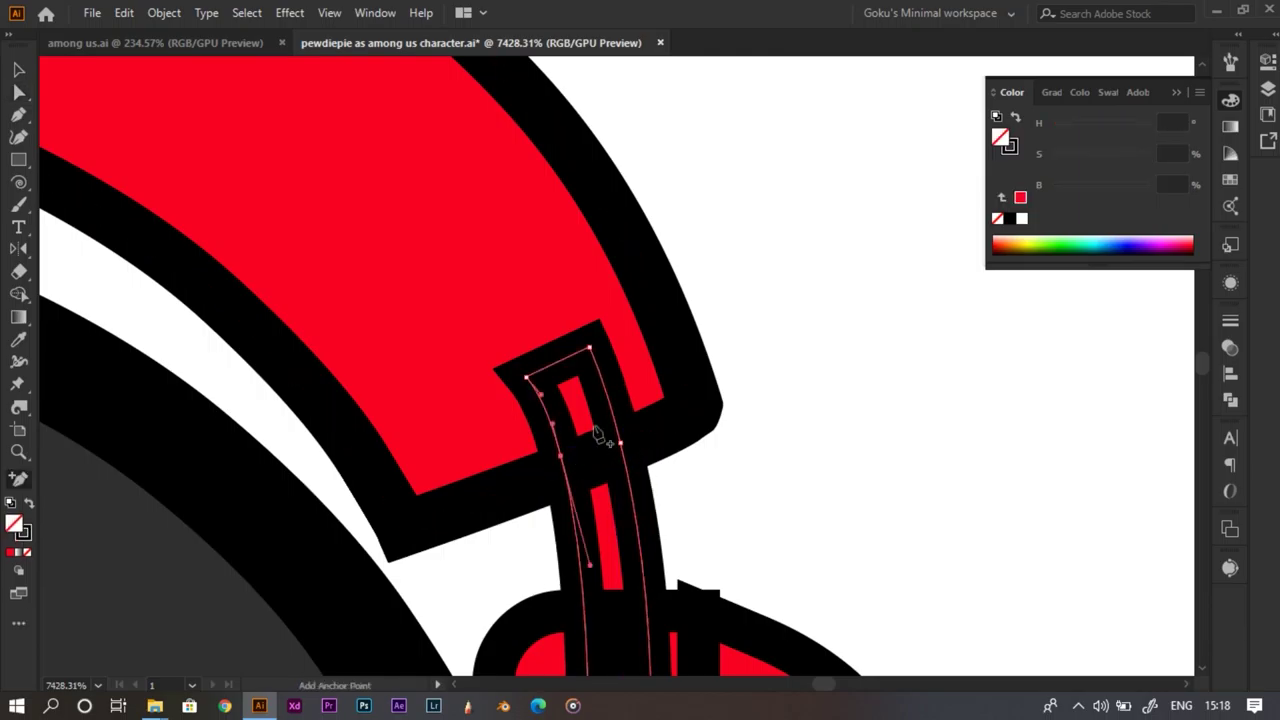
Delete the right connector's two upper corner anchors that overlap the headband
key(a)
click(594, 347)
click(589, 347)
click(527, 379)
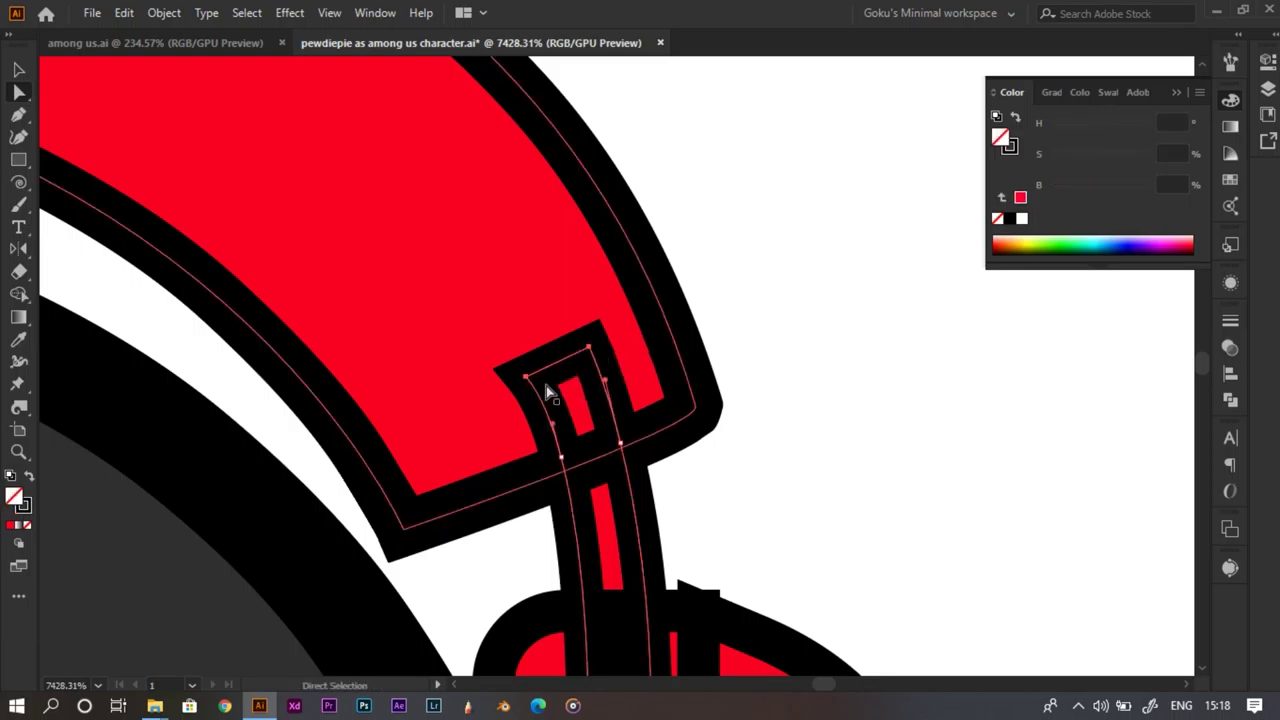
key(Delete)
Add anchors where the right connector meets the ear cup's upper edge and remove its two lower corner anchors
key(z)
drag(748, 337, 634, 414)
key(plus)
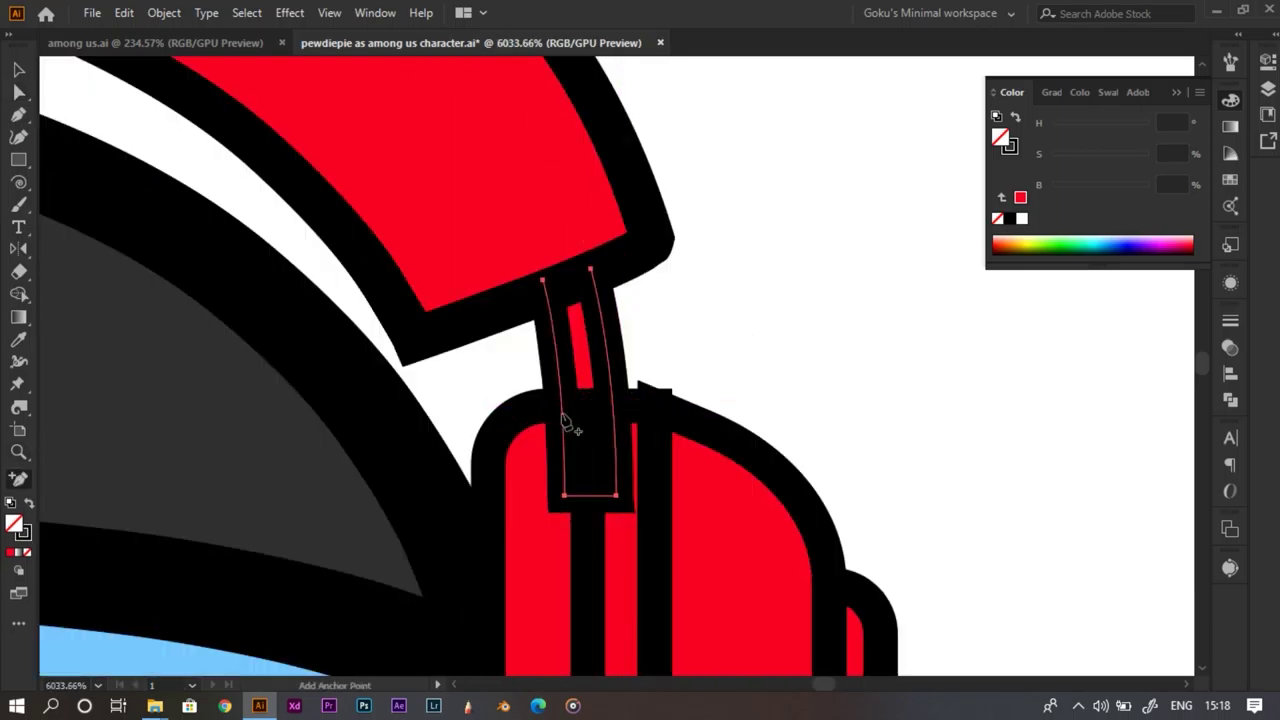
key(a)
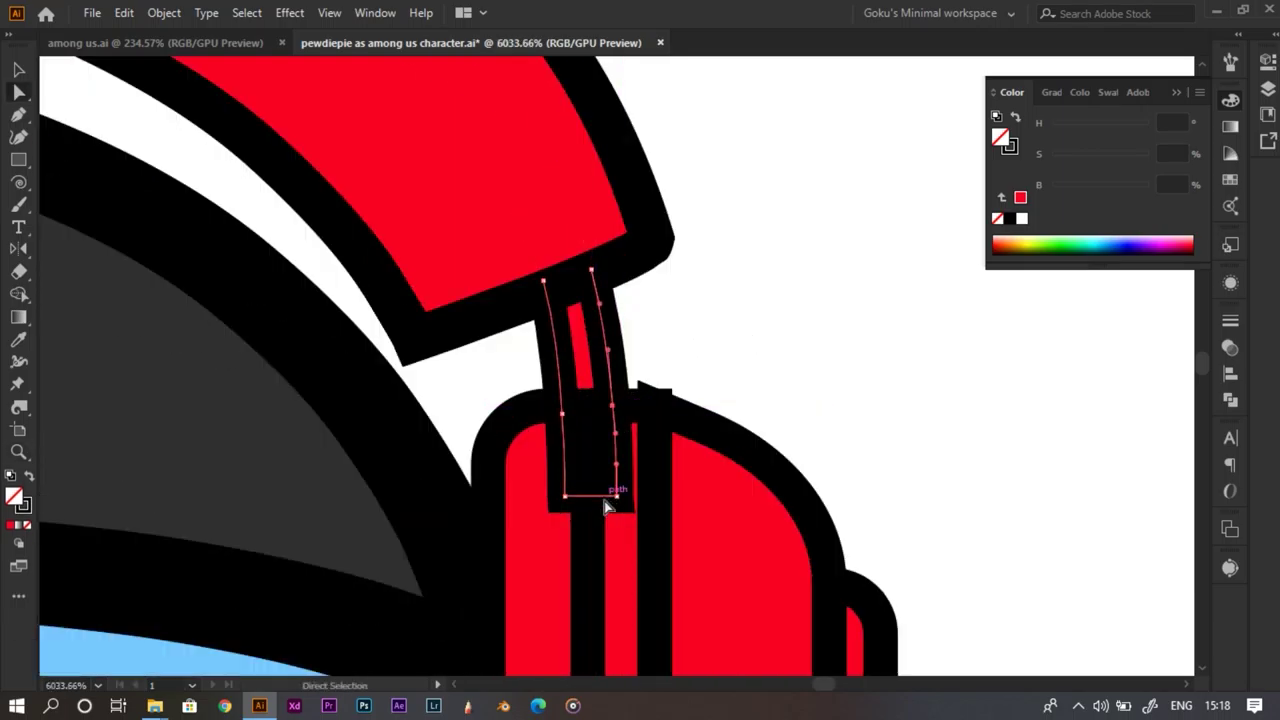
click(617, 496)
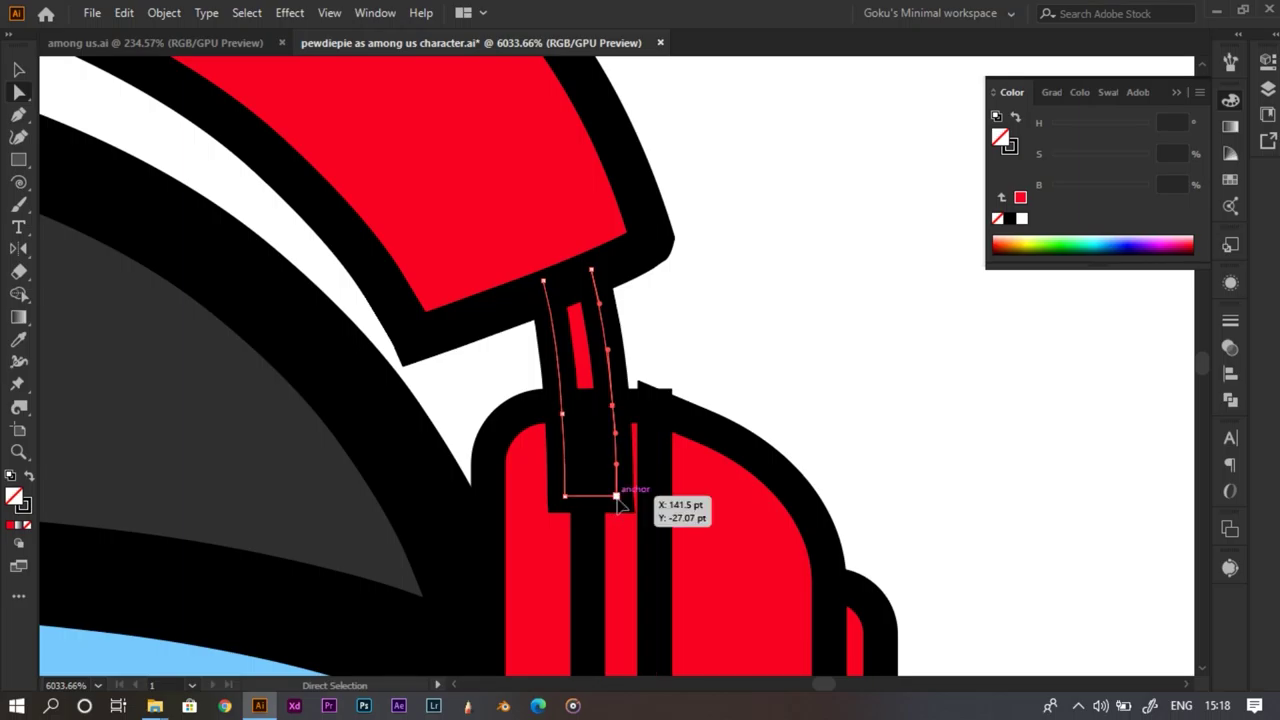
click(564, 495)
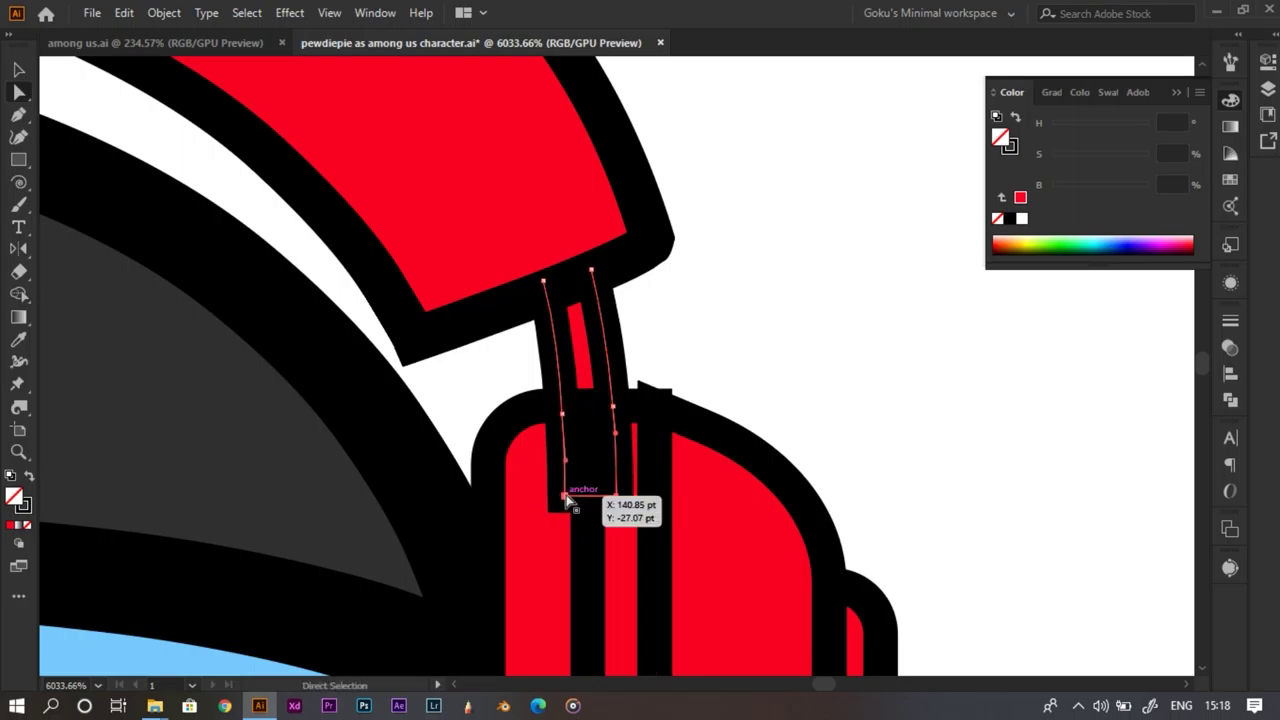
Add anchors where the left connector meets the ear cup's upper edge and remove the part overlapping the cup
key(z)
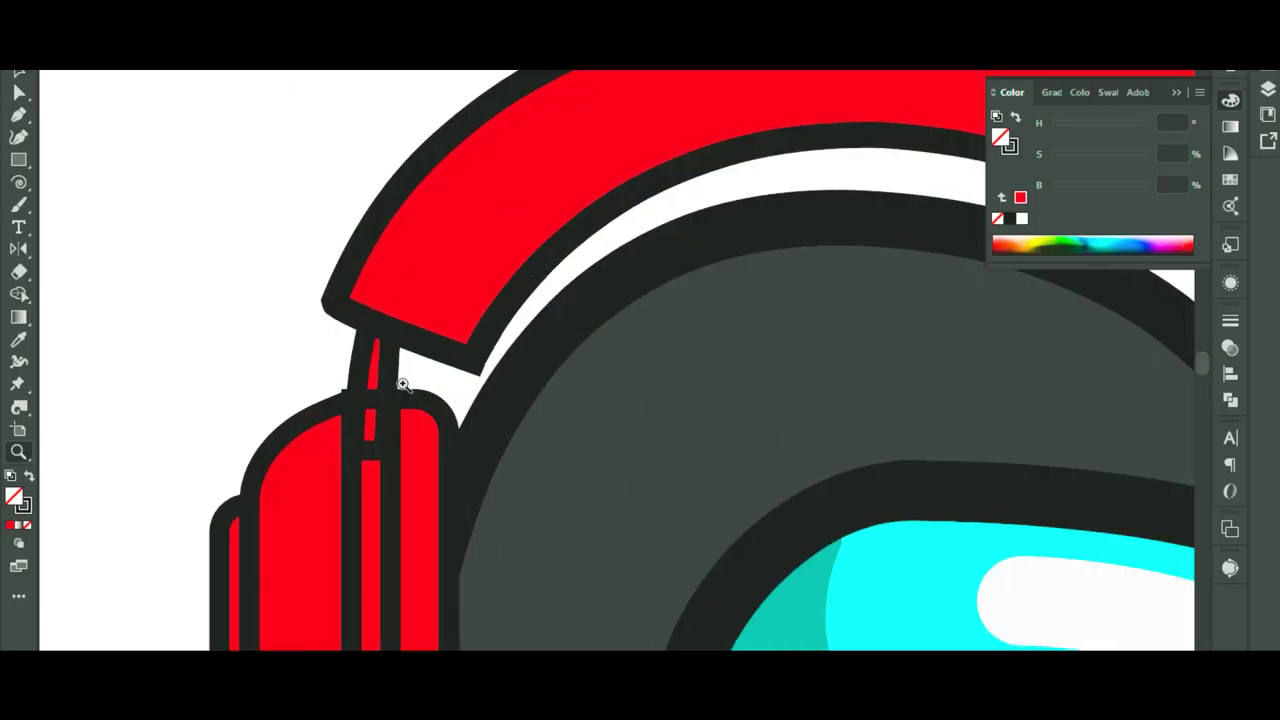
key(a)
click(363, 406)
key(plus)
click(387, 400)
click(357, 400)
drag(388, 400, 357, 457)
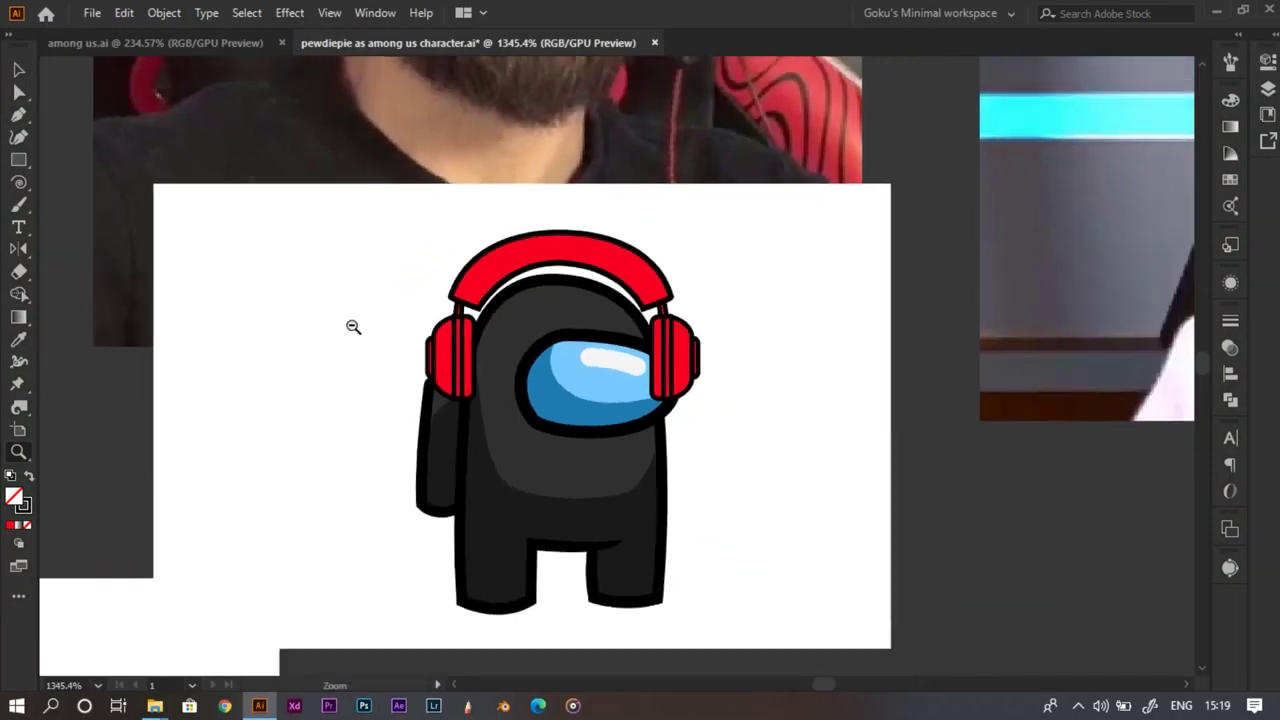
Ungroup the headphones' black outlines and deselect them
drag(353, 327, 317, 330)
drag(580, 294, 647, 357)
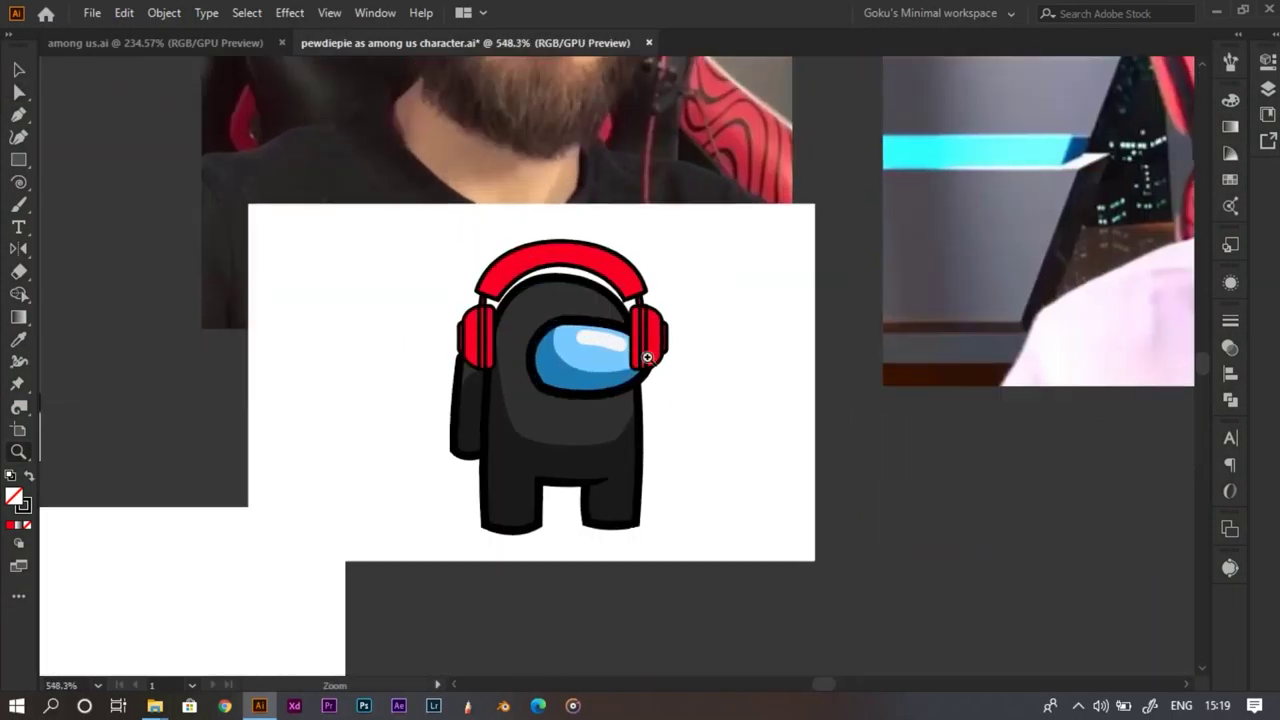
scroll(647, 357, up, 3)
key(a)
click(693, 353)
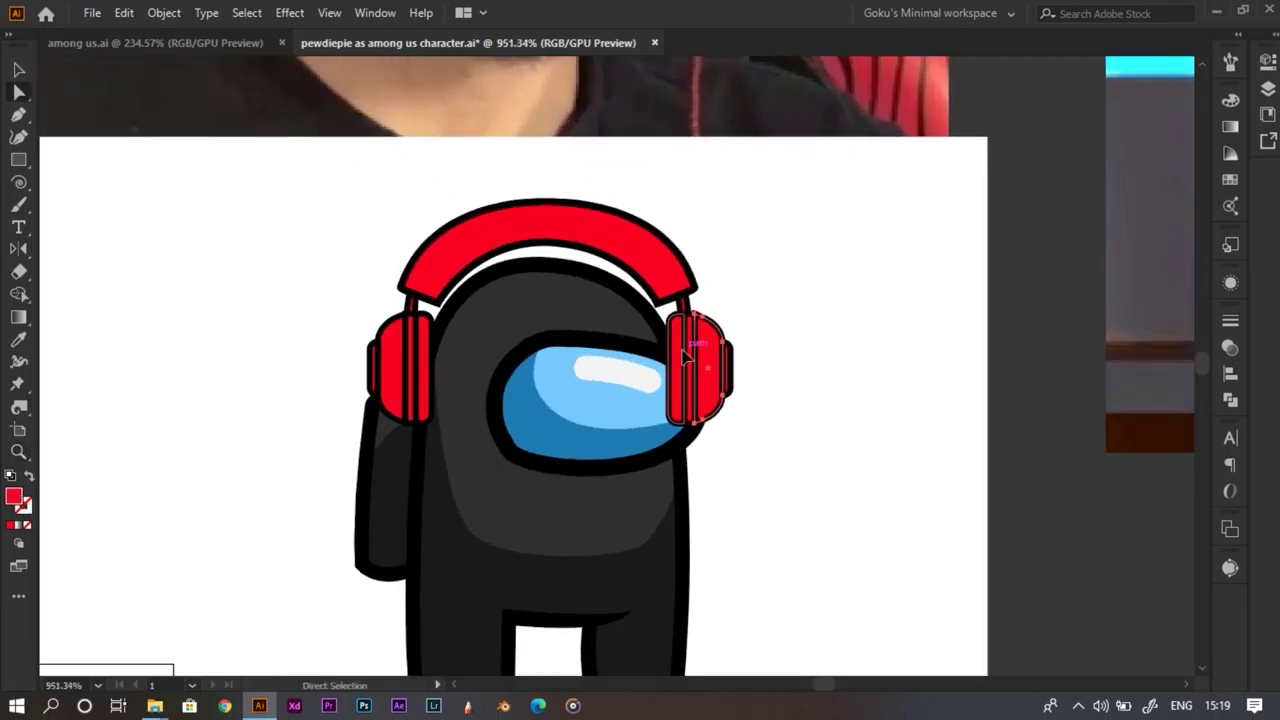
scroll(686, 356, up, 1)
key(v)
click(700, 350)
scroll(705, 345, up, 2)
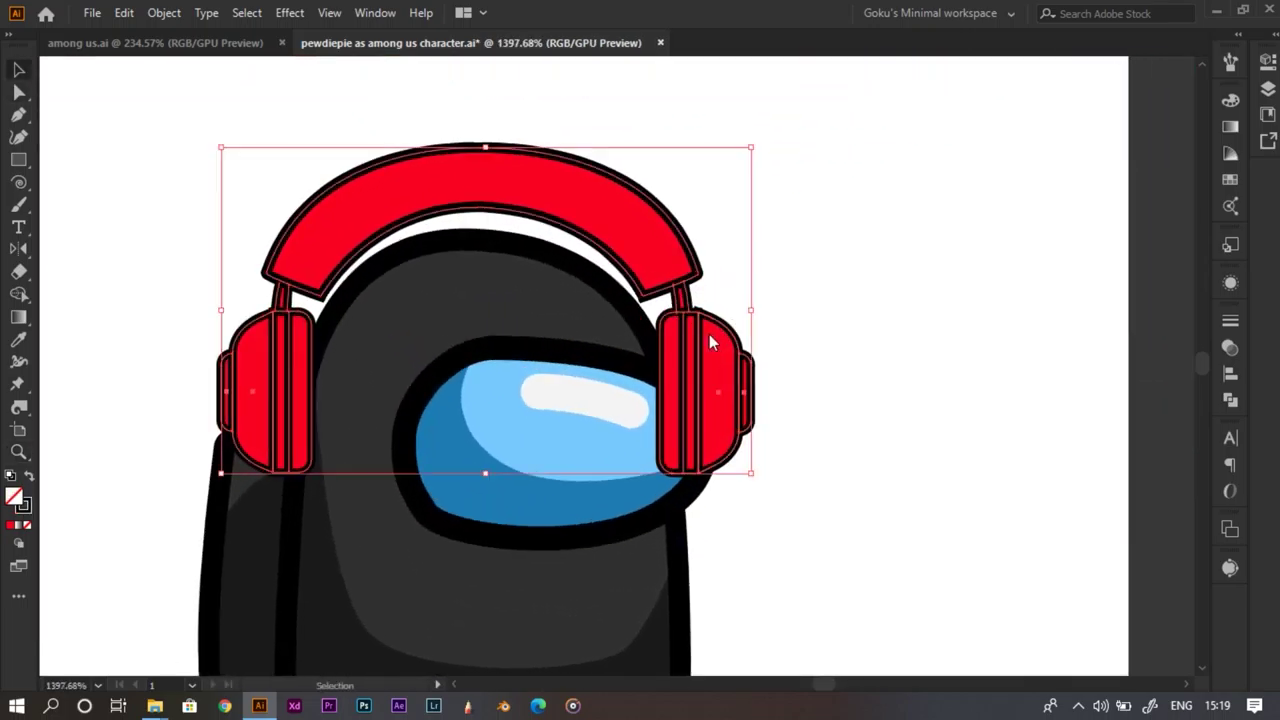
right_click(710, 343)
click(786, 493)
click(137, 301)
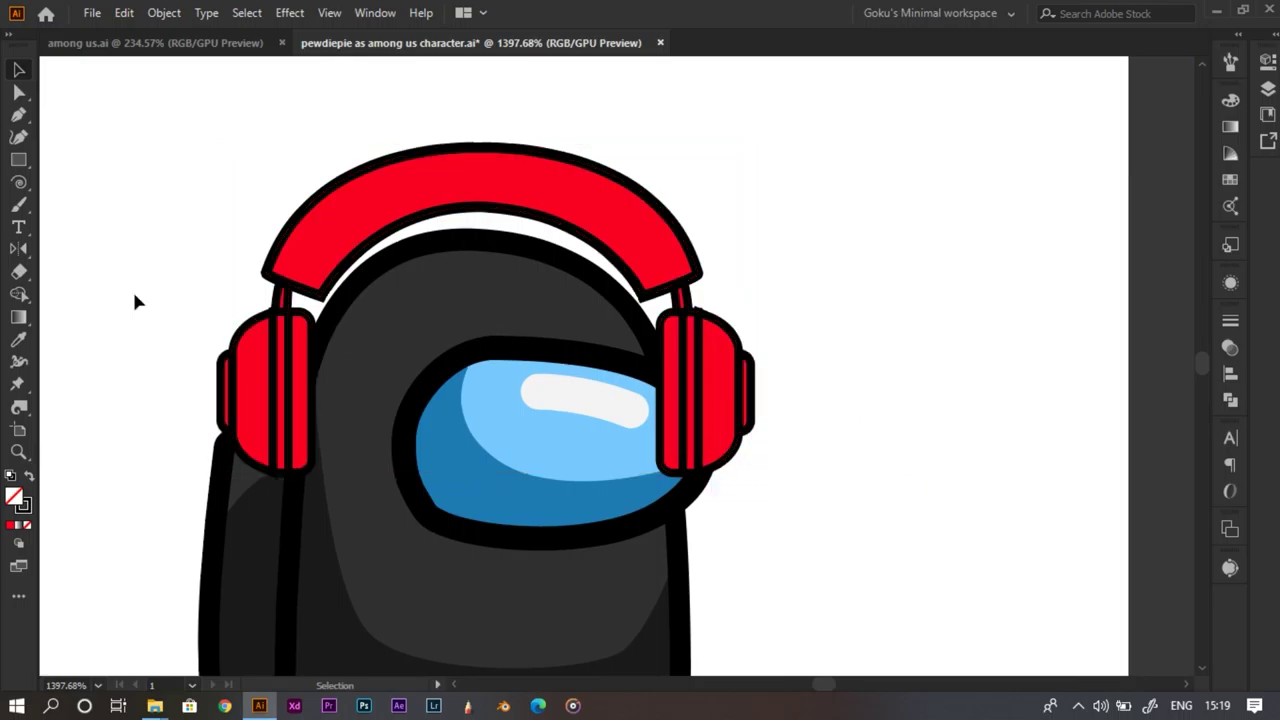
ctrl+click(214, 389)
drag(550, 345, 768, 433)
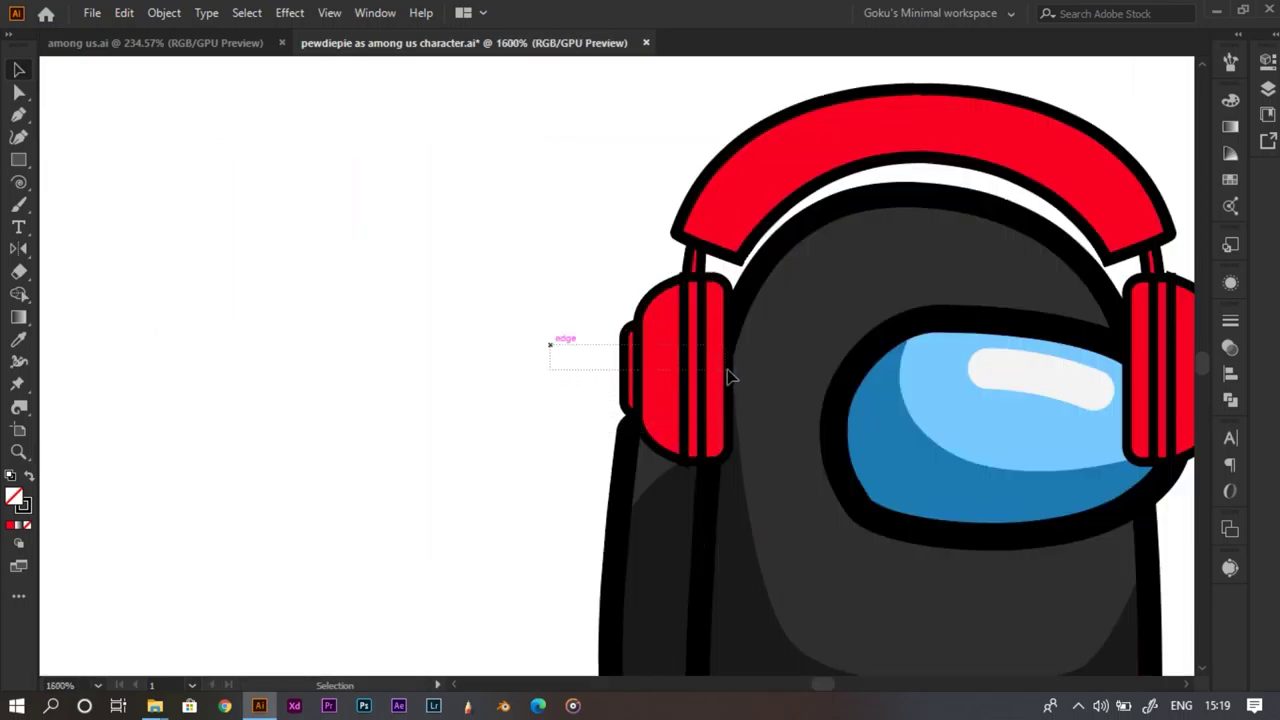
drag(728, 370, 534, 334)
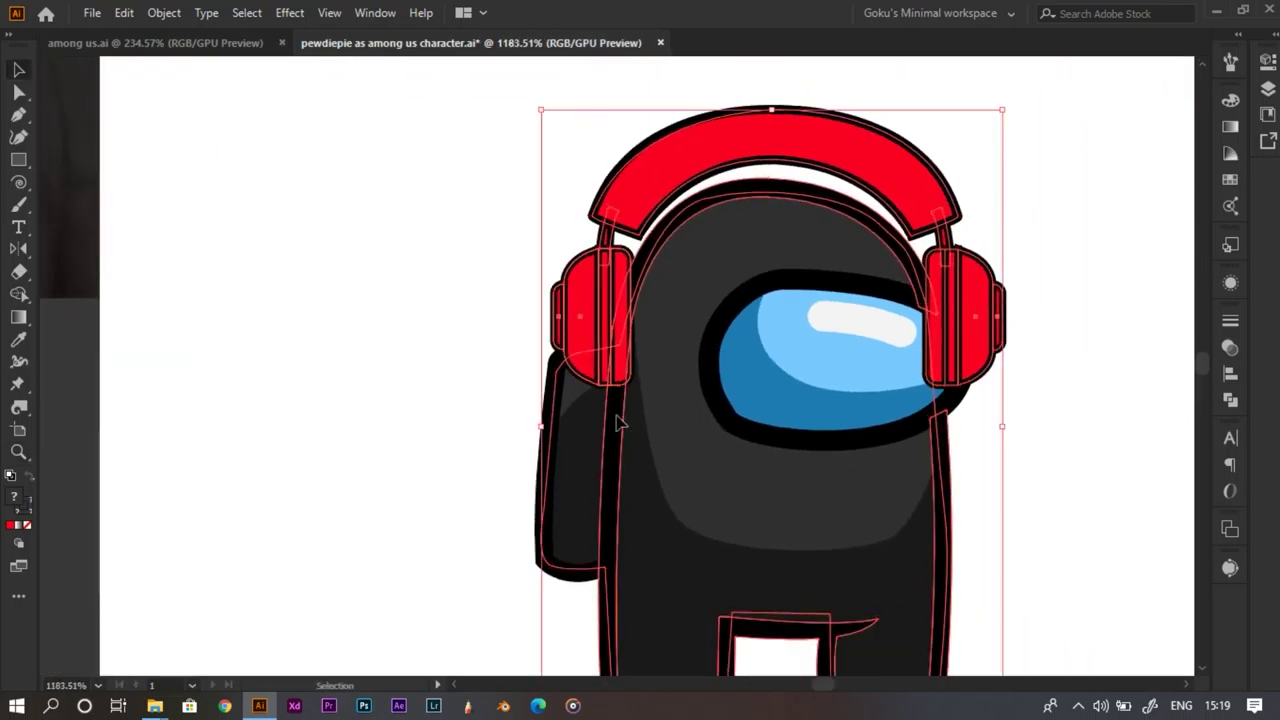
shift+click(585, 440)
shift+click(550, 404)
mouse_move(735, 349)
mouse_down()
mouse_move(671, 349)
mouse_move(715, 349)
mouse_up()
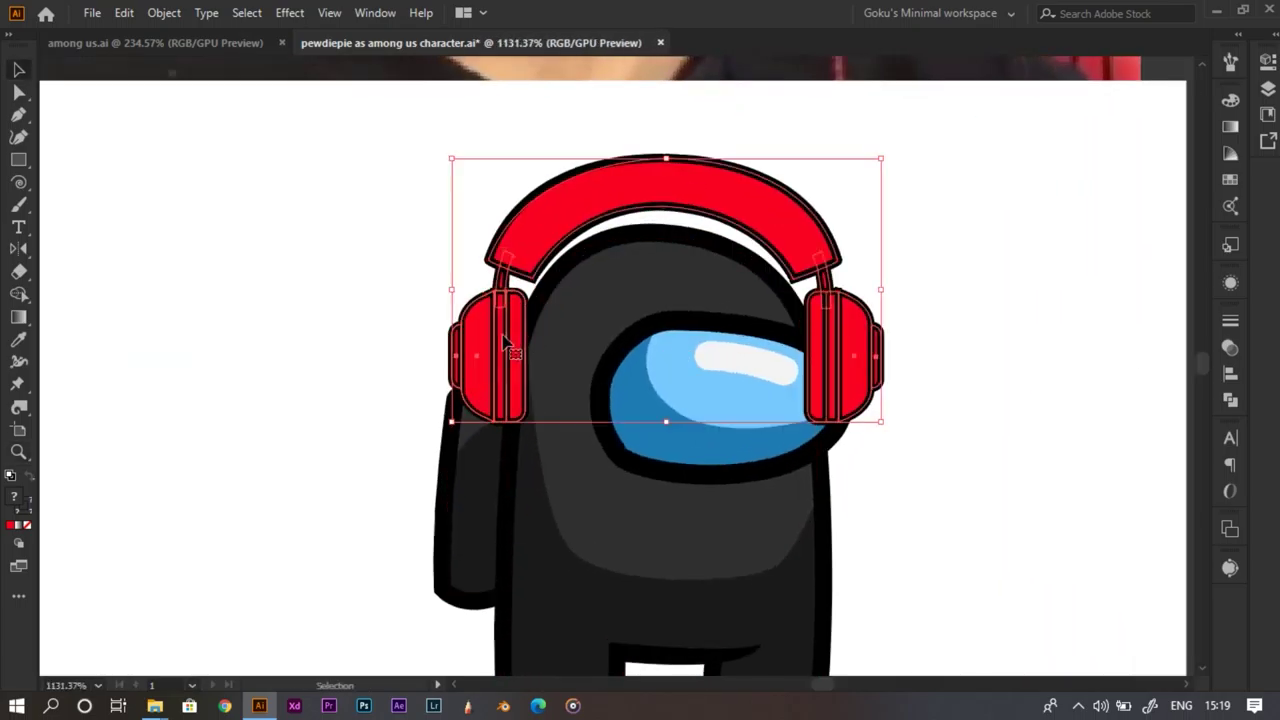
right_click(503, 337)
click(396, 429)
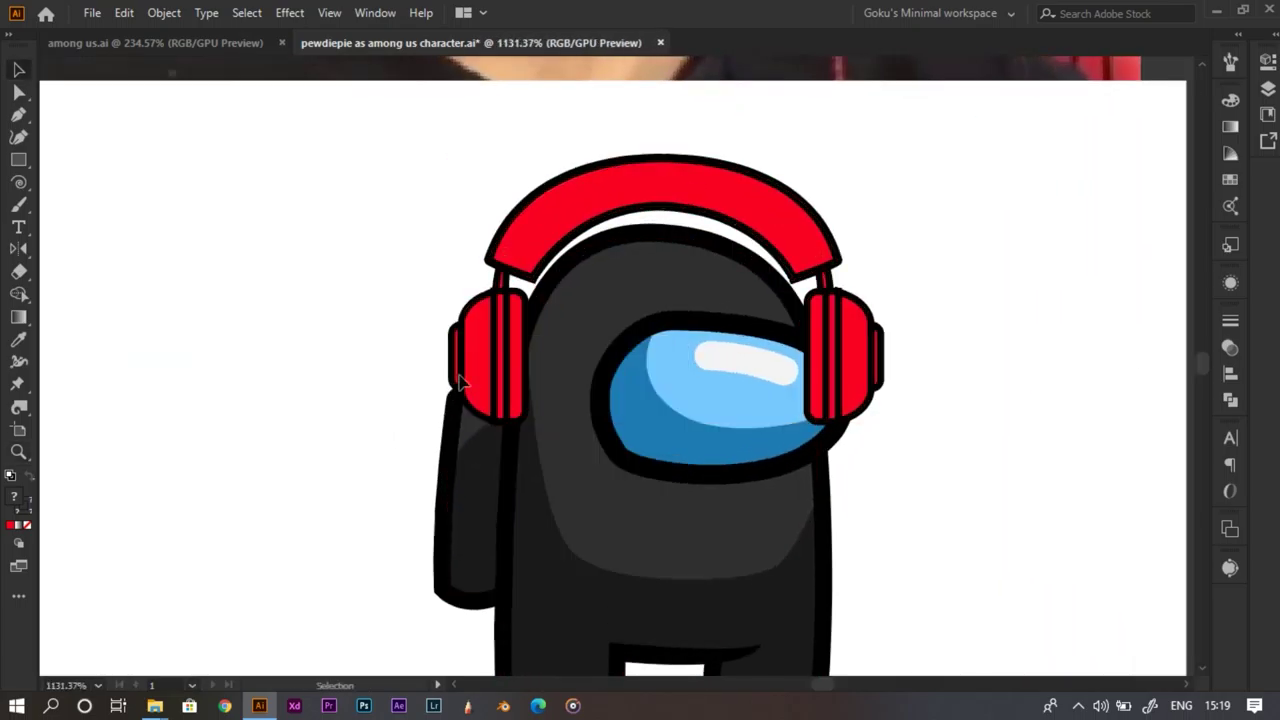
Ungroup the headphones' red fill shapes and deselect them
click(478, 366)
scroll(485, 358, up, 3)
right_click(491, 345)
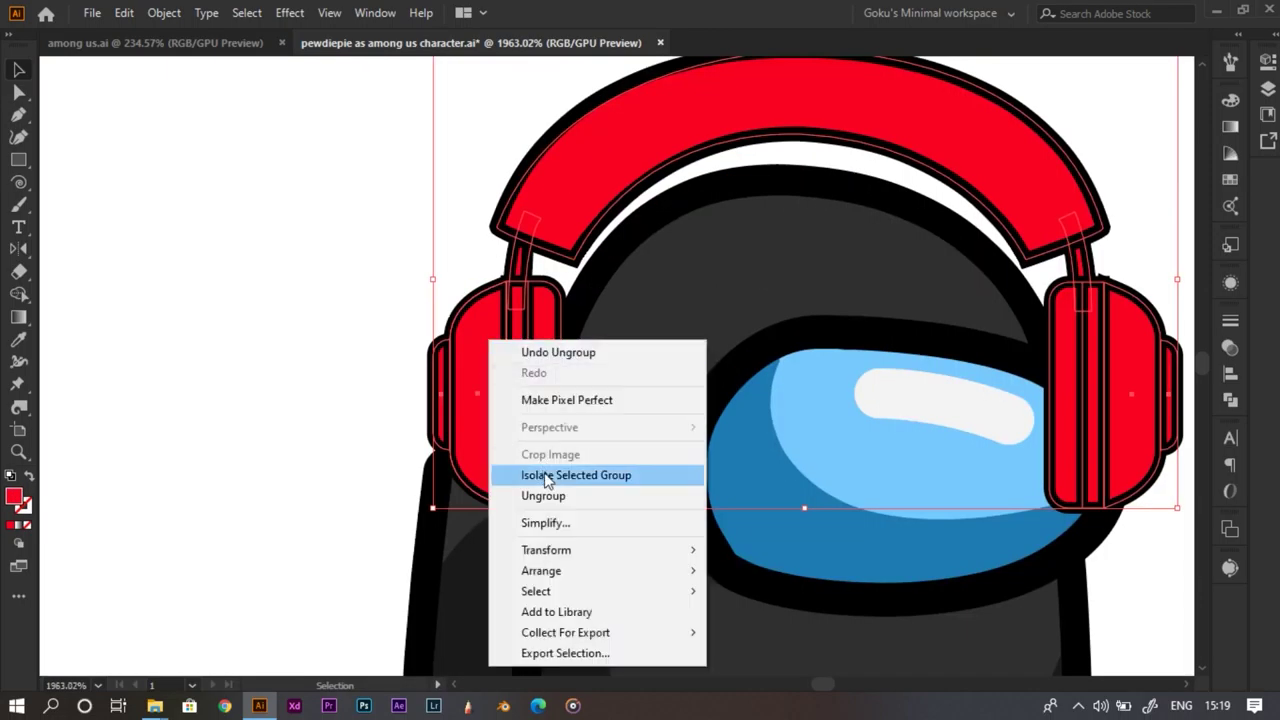
click(505, 495)
click(345, 358)
Group the left ear cup's outlines and red fills, then do the same for the left connector and the headband
drag(508, 357, 559, 355)
shift+click(600, 289)
drag(736, 313, 569, 343)
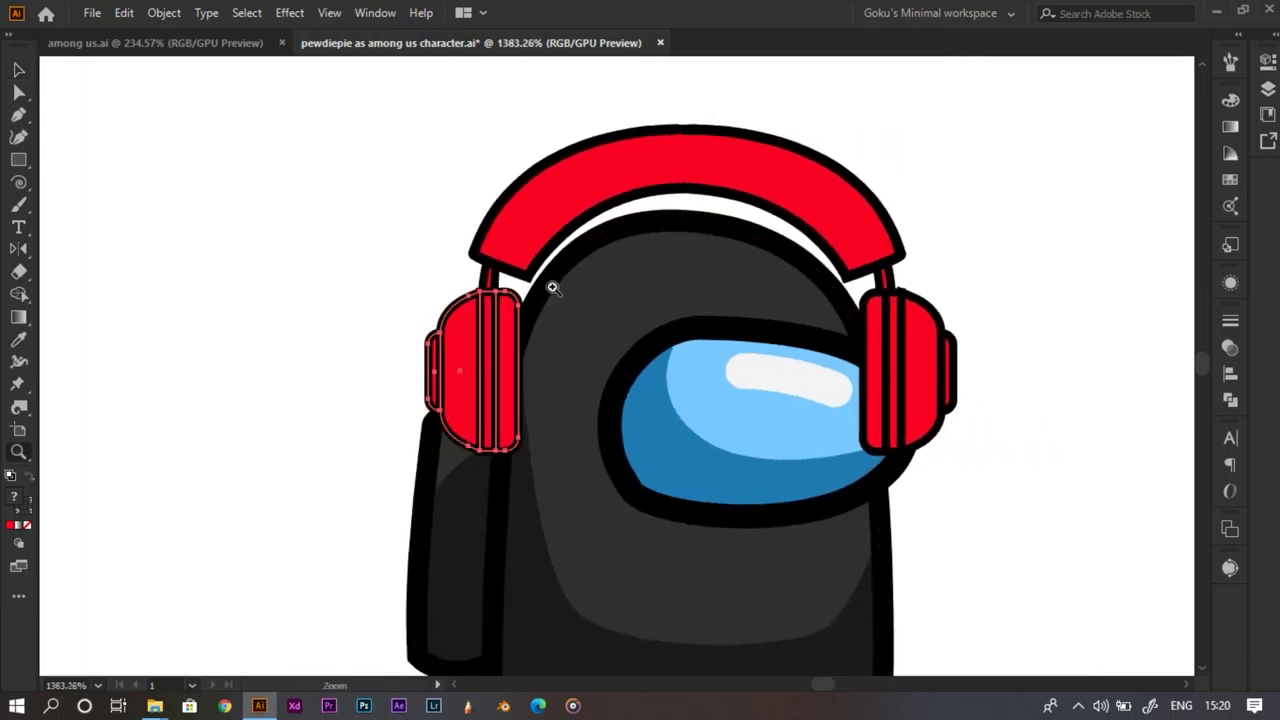
scroll(450, 283, up, 1)
key(v)
drag(489, 284, 430, 286)
click(560, 228)
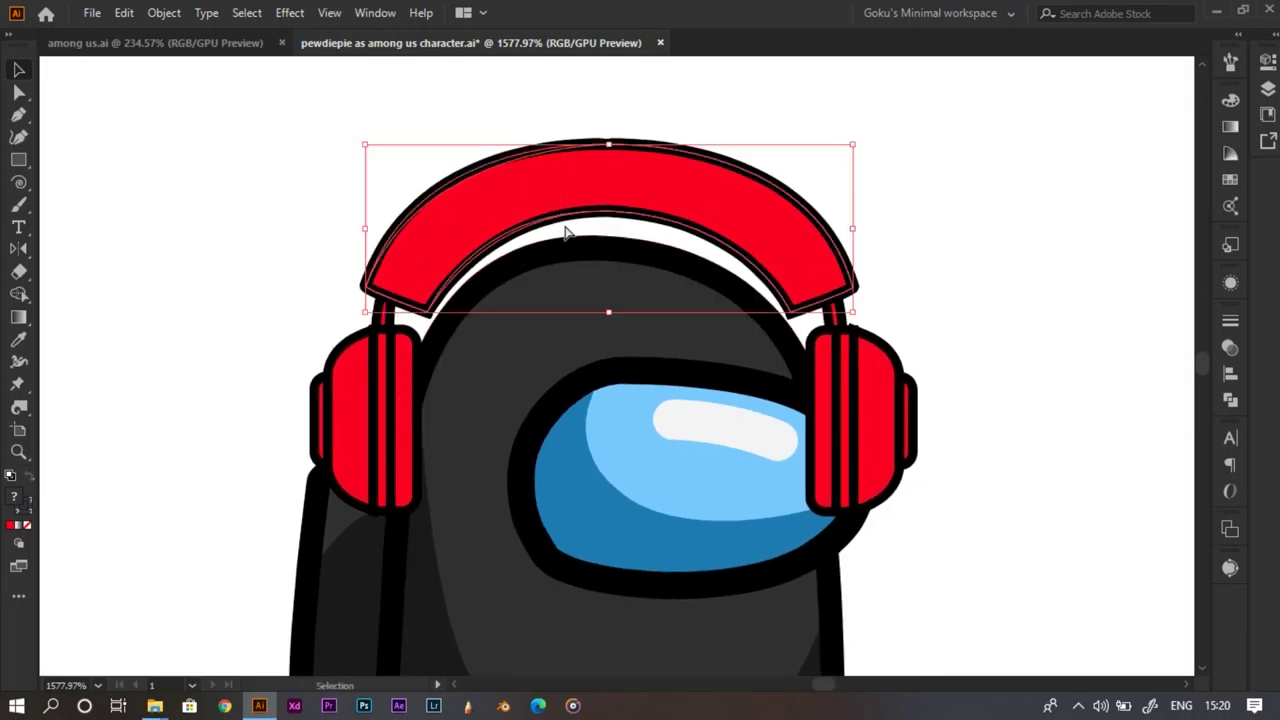
Group the outlines and red fills of the right connector and of the right ear cup
click(869, 311)
drag(858, 311, 819, 318)
key(a)
key(v)
drag(813, 391, 813, 394)
drag(856, 431, 786, 383)
shift+click(709, 283)
Send the right ear cup group to the back of the stacking order
key(z)
alt+click(871, 346)
key(v)
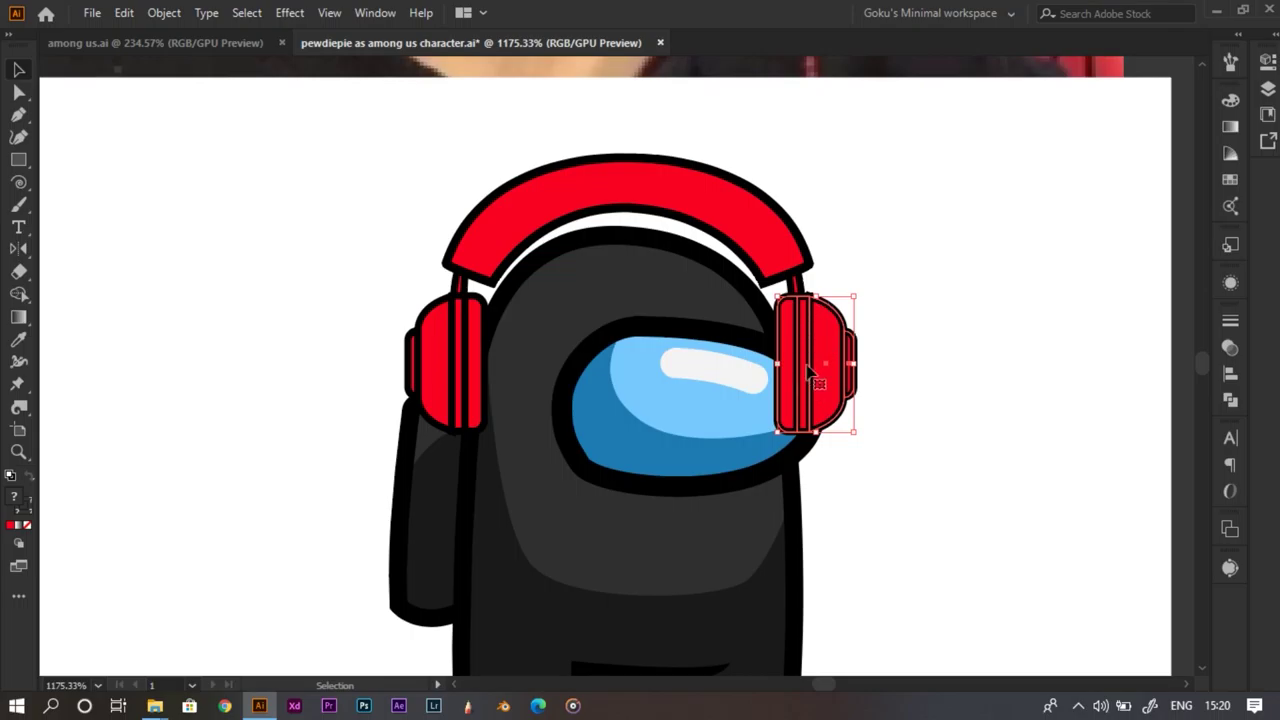
right_click(804, 338)
mouse_move(900, 568)
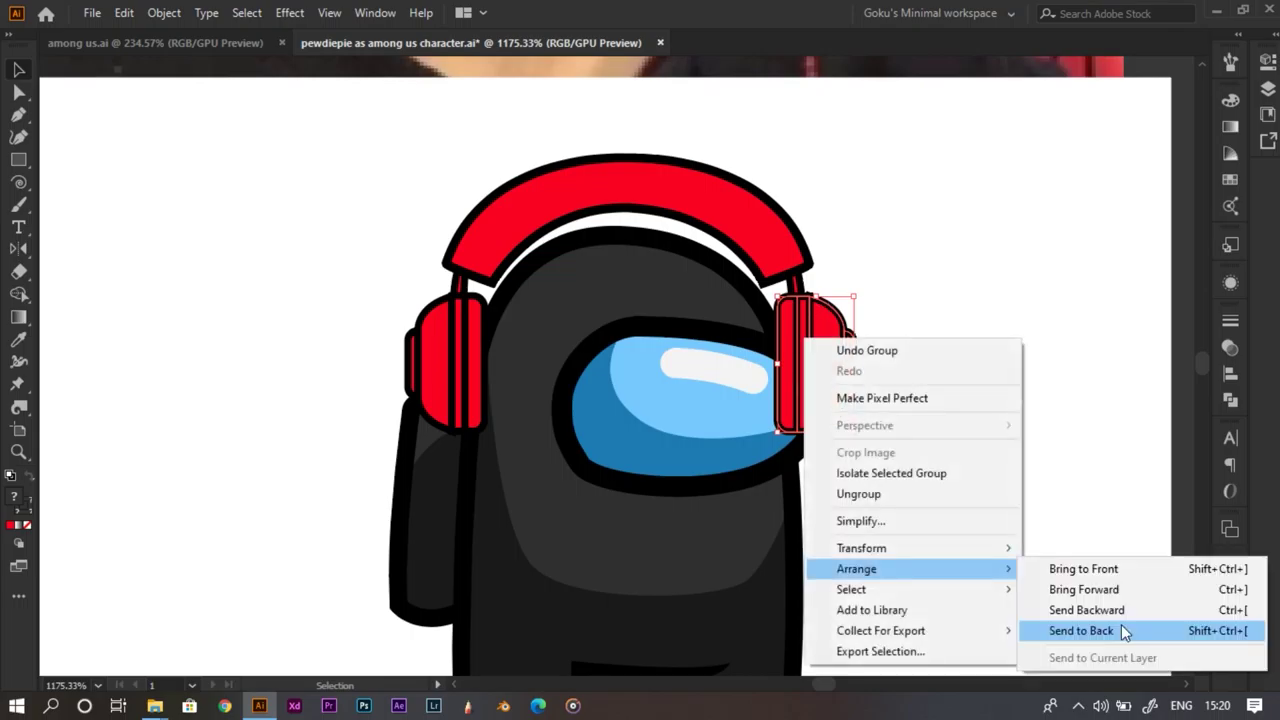
click(1121, 630)
scroll(845, 377, up, 1)
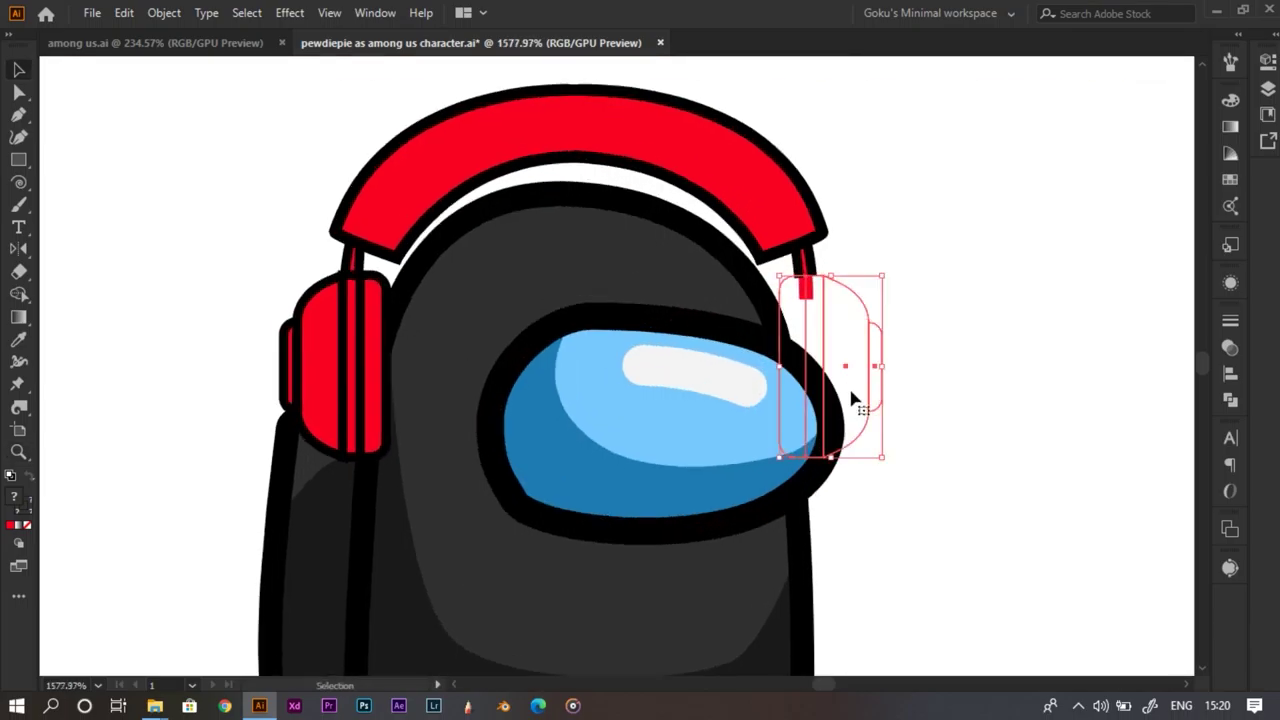
Restack the right ear cup and its connector so they sit above the white background but behind the body and headband
right_click(823, 352)
click(11, 72)
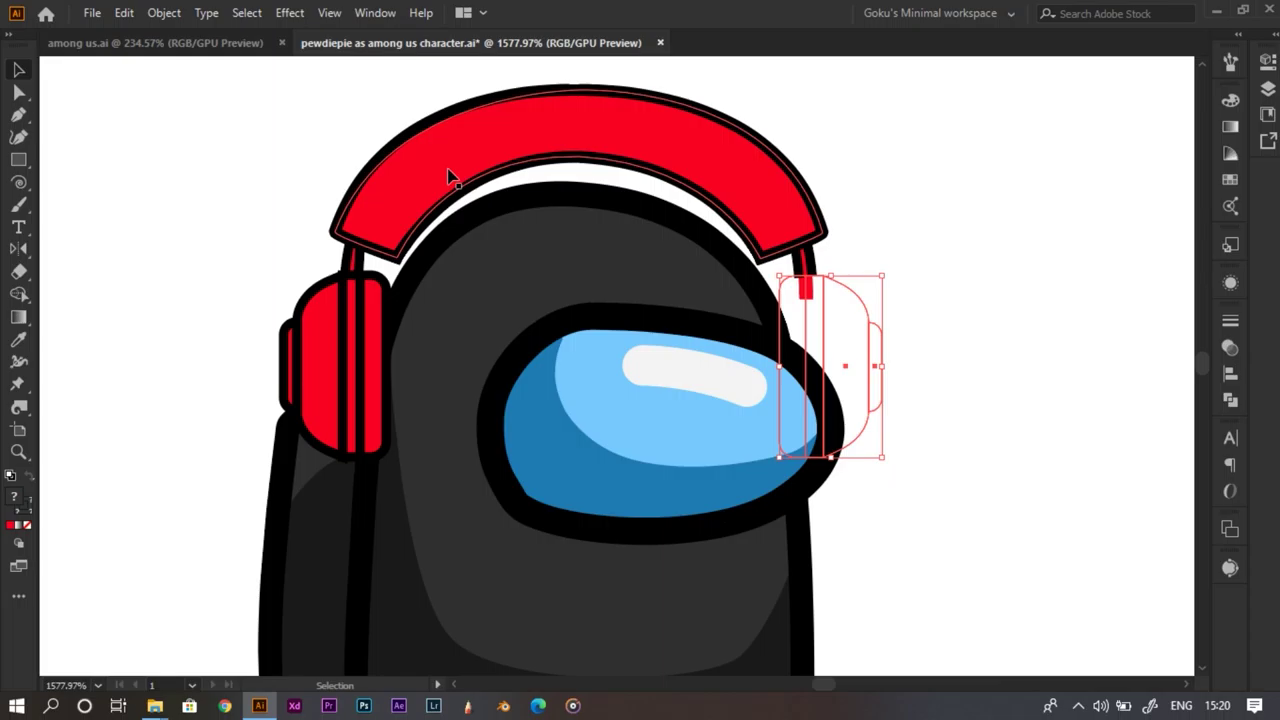
click(800, 260)
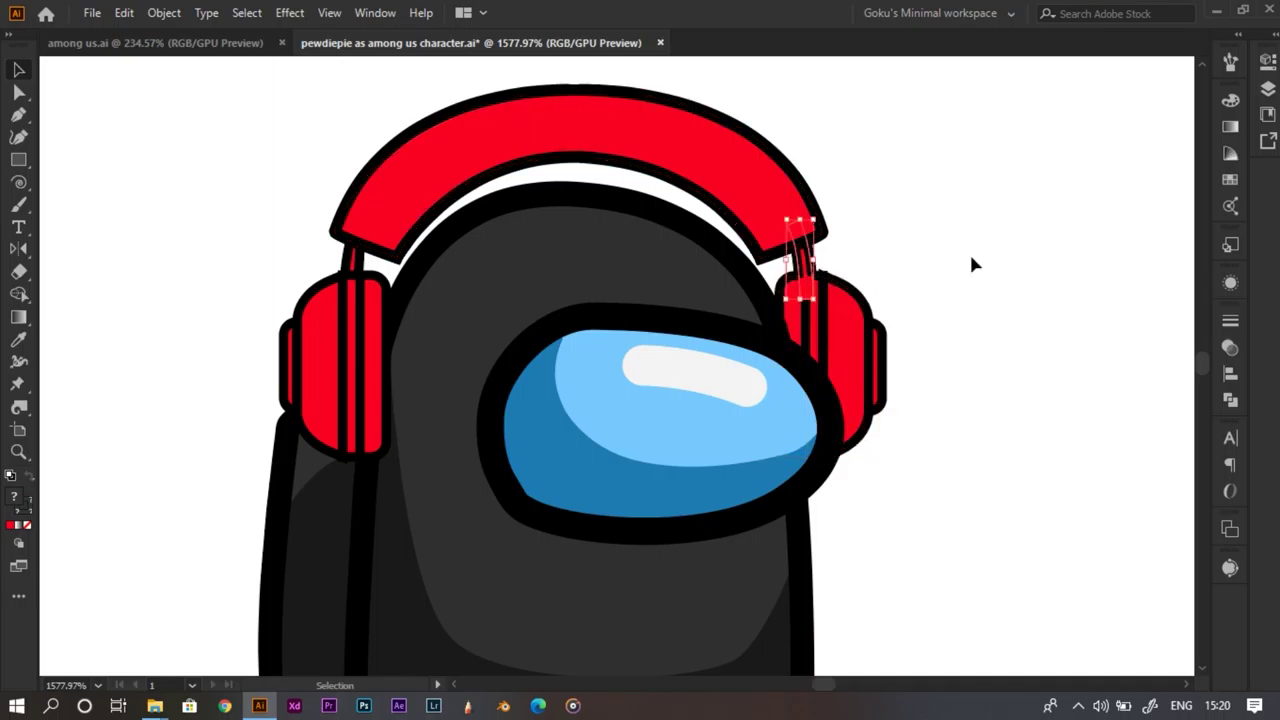
key(ctrl+shift+bracketleft)
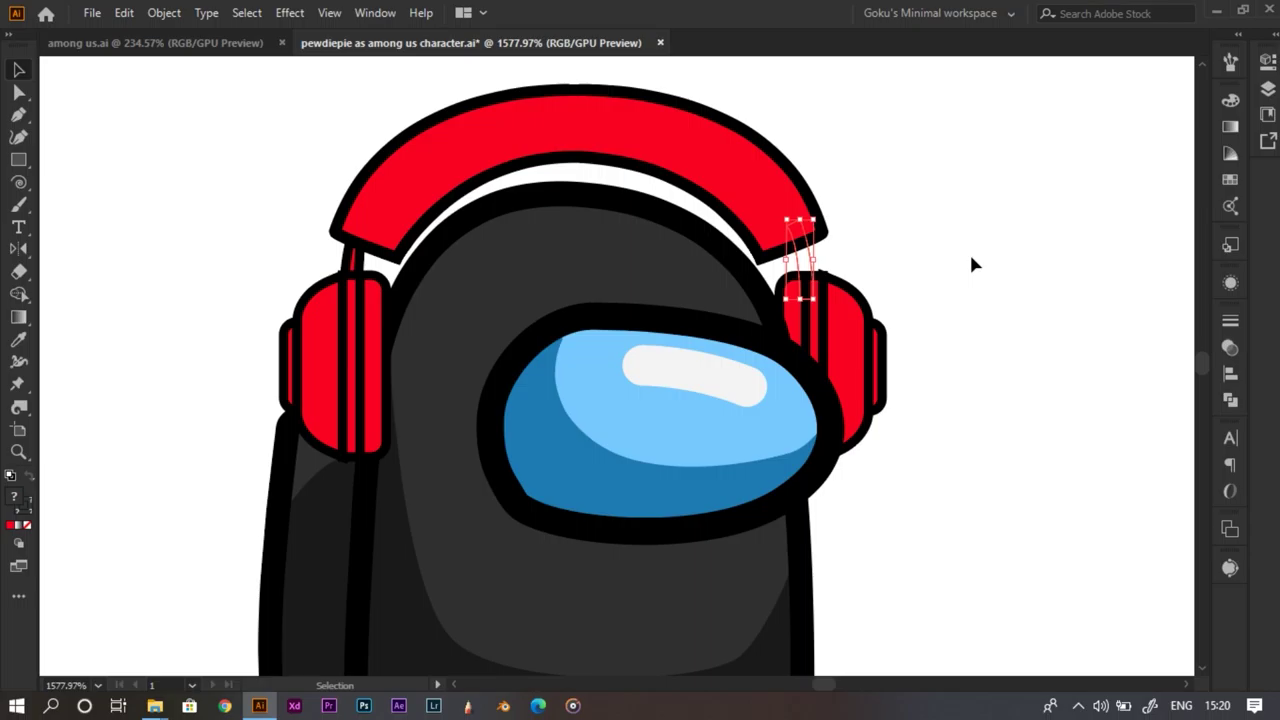
key(a)
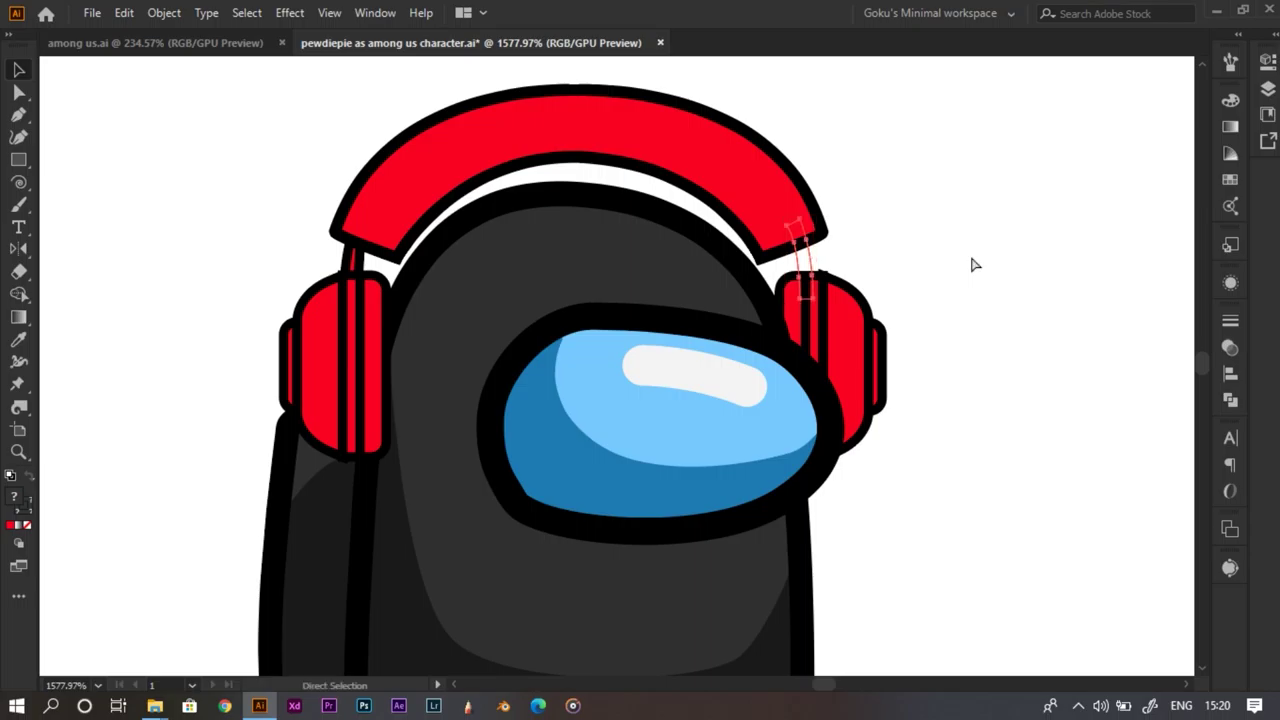
key(ctrl+bracketright)
click(971, 258)
Draw a red square in the empty area beside the character on the white artboard
key(z)
drag(971, 258, 881, 373)
drag(881, 373, 811, 325)
scroll(810, 324, down, 5)
scroll(615, 394, up, 3)
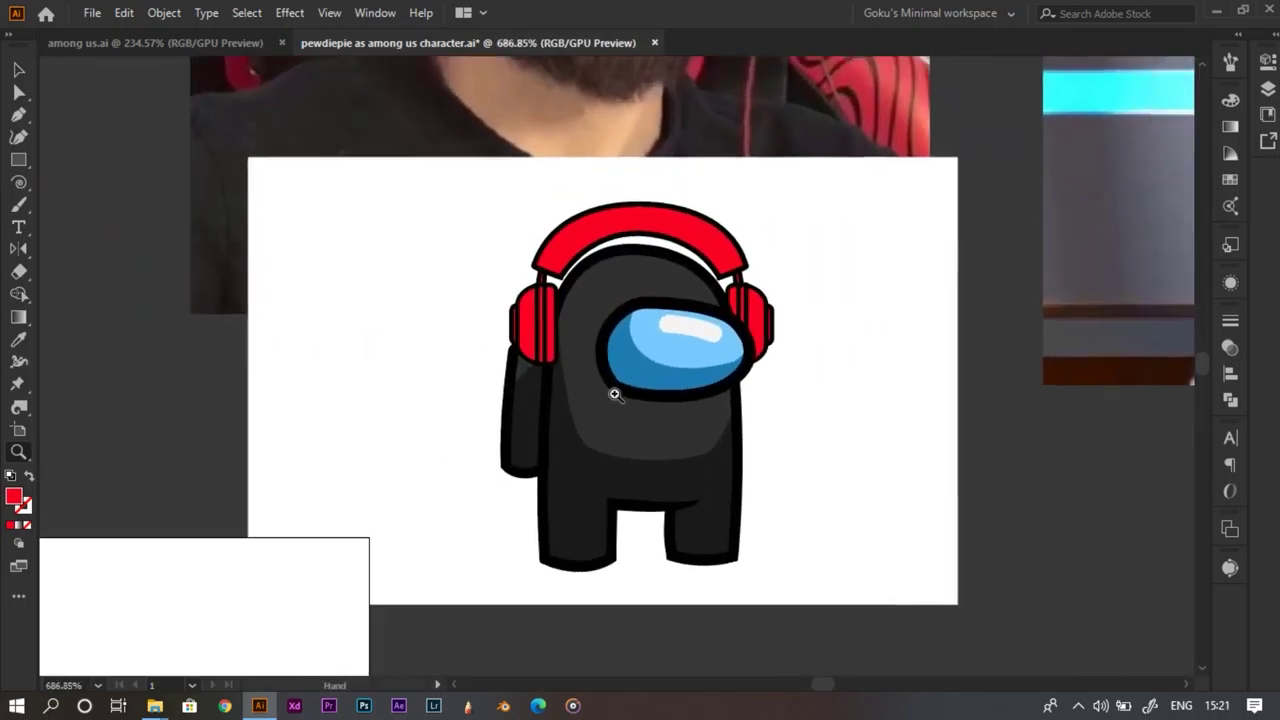
drag(615, 394, 400, 470)
scroll(420, 472, down, 1)
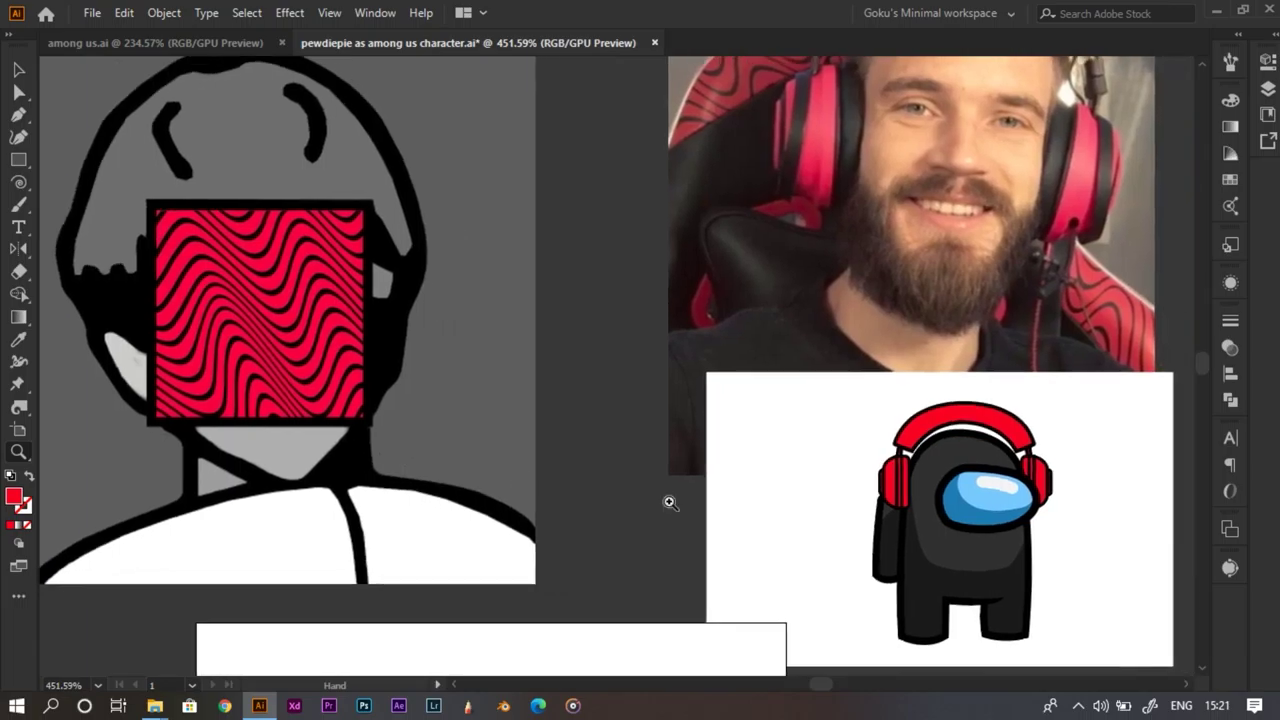
key(m)
drag(724, 430, 781, 495)
Swap the square's red fill to its stroke, recolour the stroke black by setting brightness to 0, and deselect it
key(z)
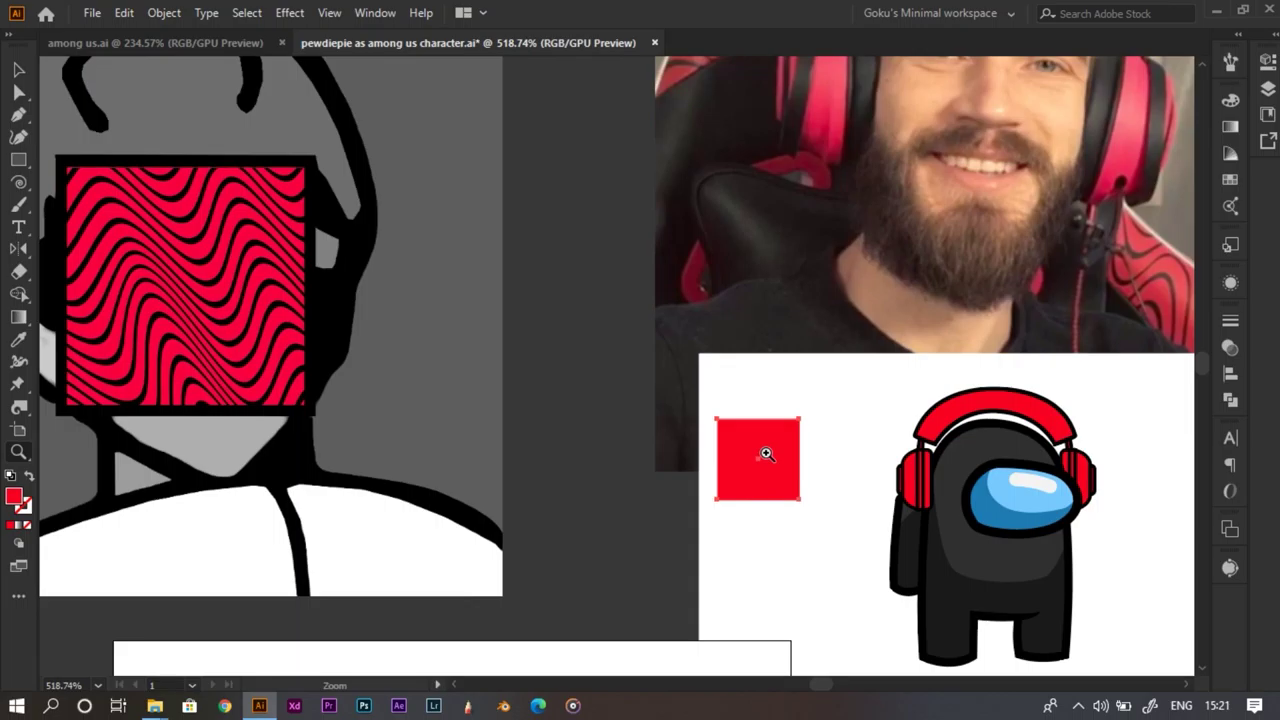
key(shift+x)
click(1230, 99)
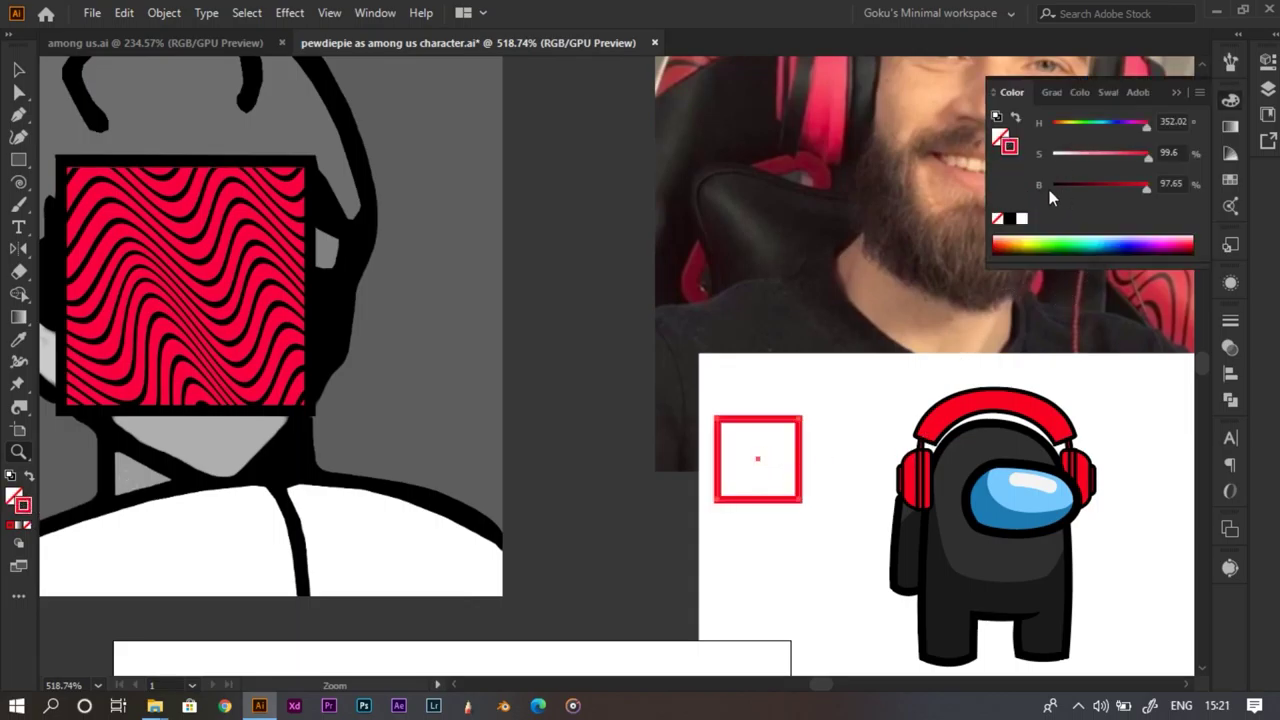
drag(1063, 194, 980, 194)
click(1177, 93)
key(v)
click(821, 370)
Draw a straight horizontal black line below the square, slightly wider than the square
key(space)
drag(758, 459, 775, 427)
key(p)
click(719, 503)
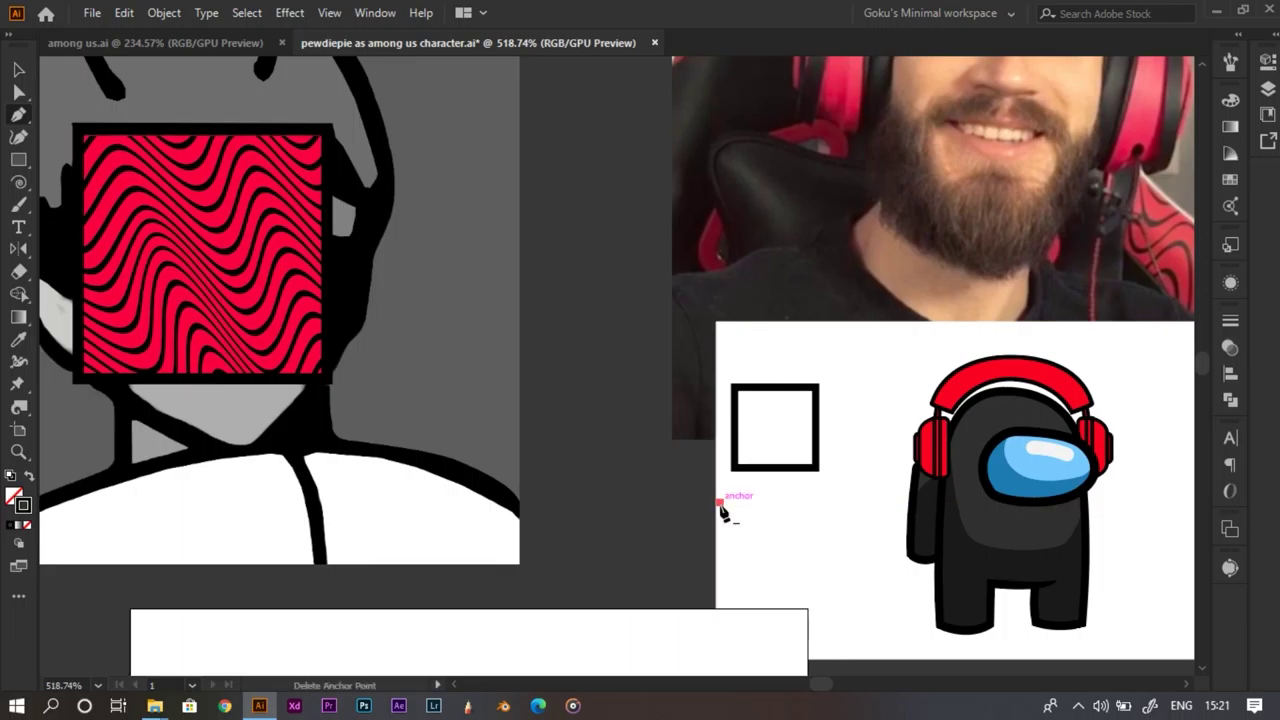
click(853, 503)
key(v)
Duplicate the horizontal line downward and repeat the copy to make seven evenly spaced lines
alt+drag(833, 510, 827, 527)
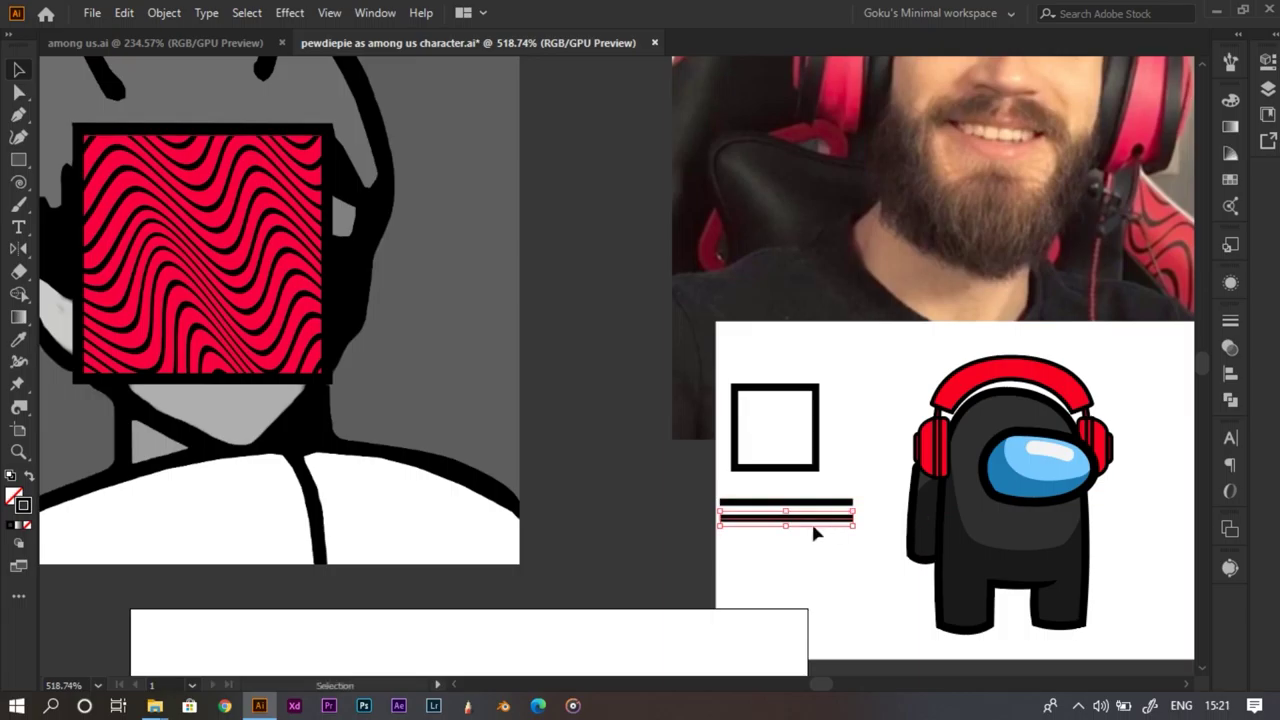
key(ctrl+d)
key(ctrl+d)
key(ctrl+d)
key(ctrl+d)
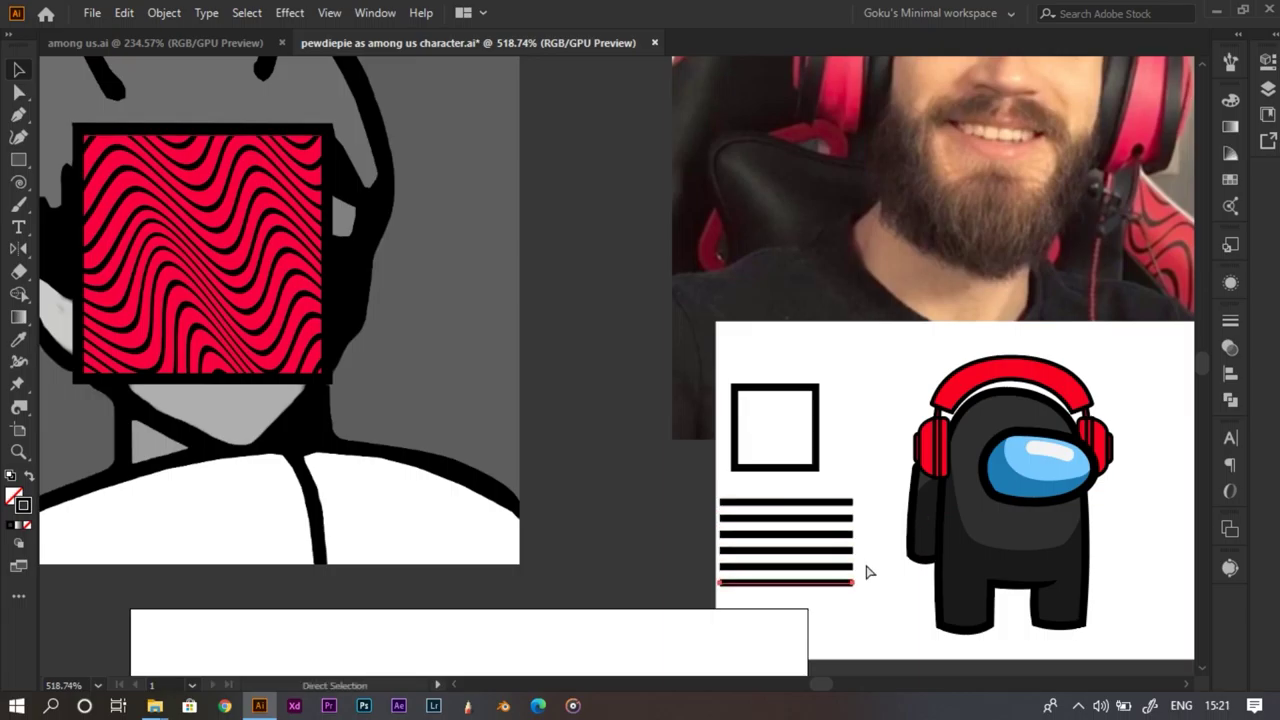
key(ctrl+d)
Set the stroke weight of all seven horizontal lines to 0.5 pt
drag(858, 566, 812, 465)
drag(697, 511, 758, 538)
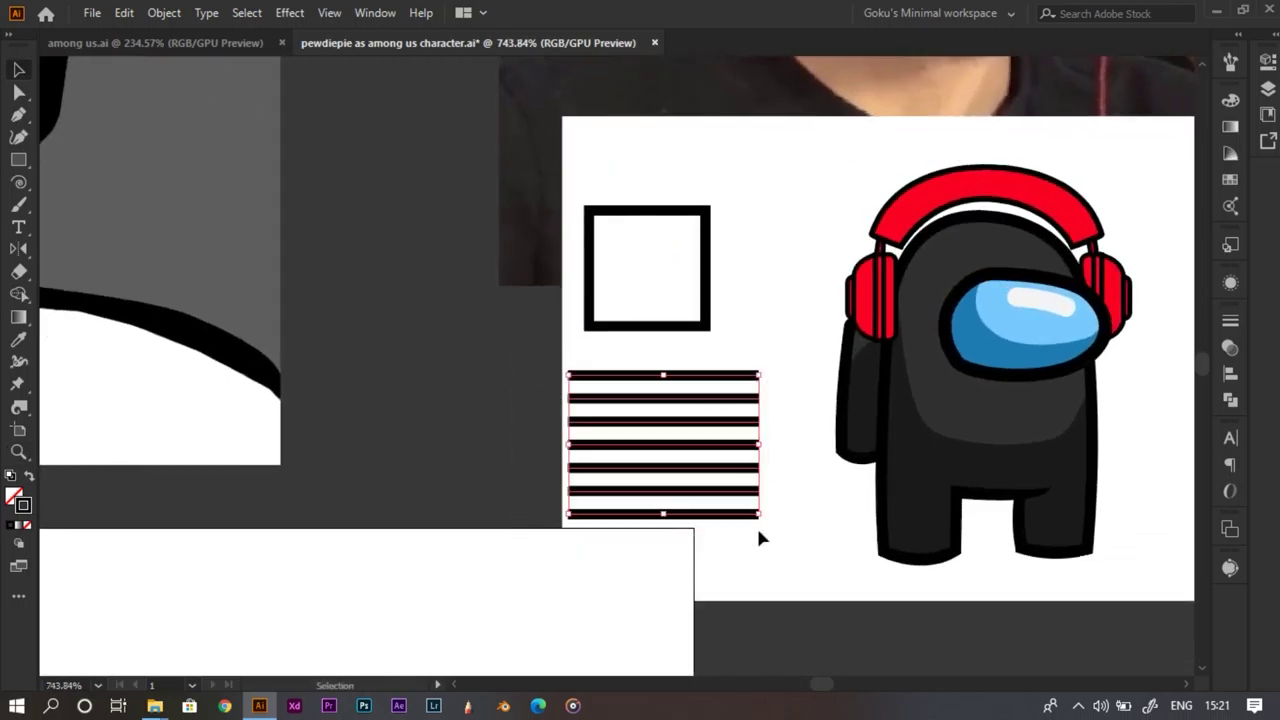
click(1228, 323)
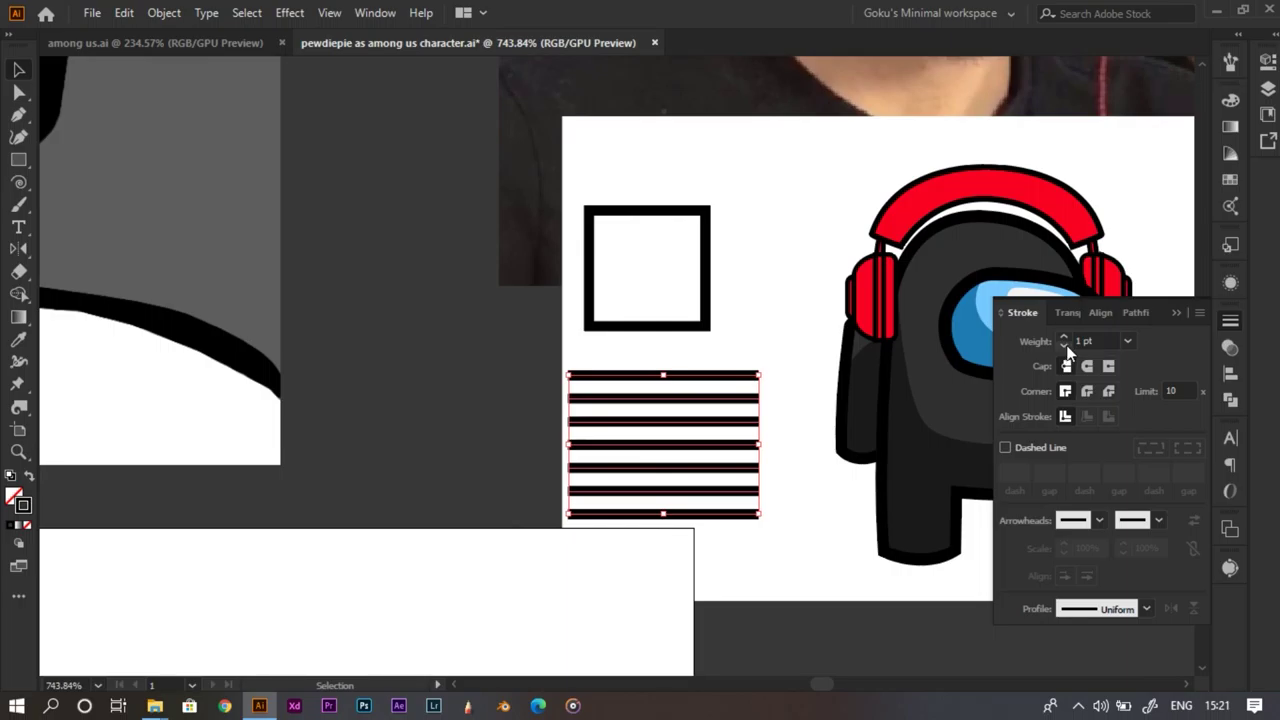
click(1065, 346)
click(1065, 346)
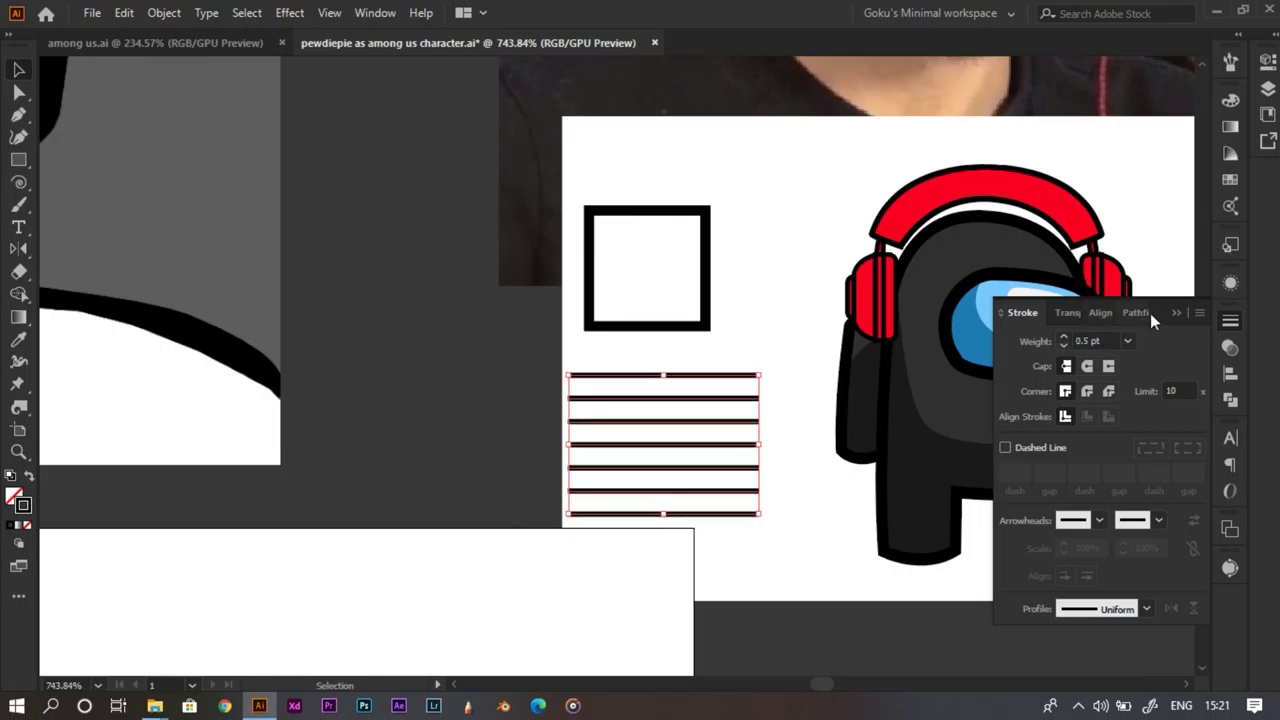
click(1176, 313)
Tighten the spacing of the horizontal lines and duplicate the set downward to make fourteen lines
drag(667, 515, 703, 590)
drag(701, 590, 701, 590)
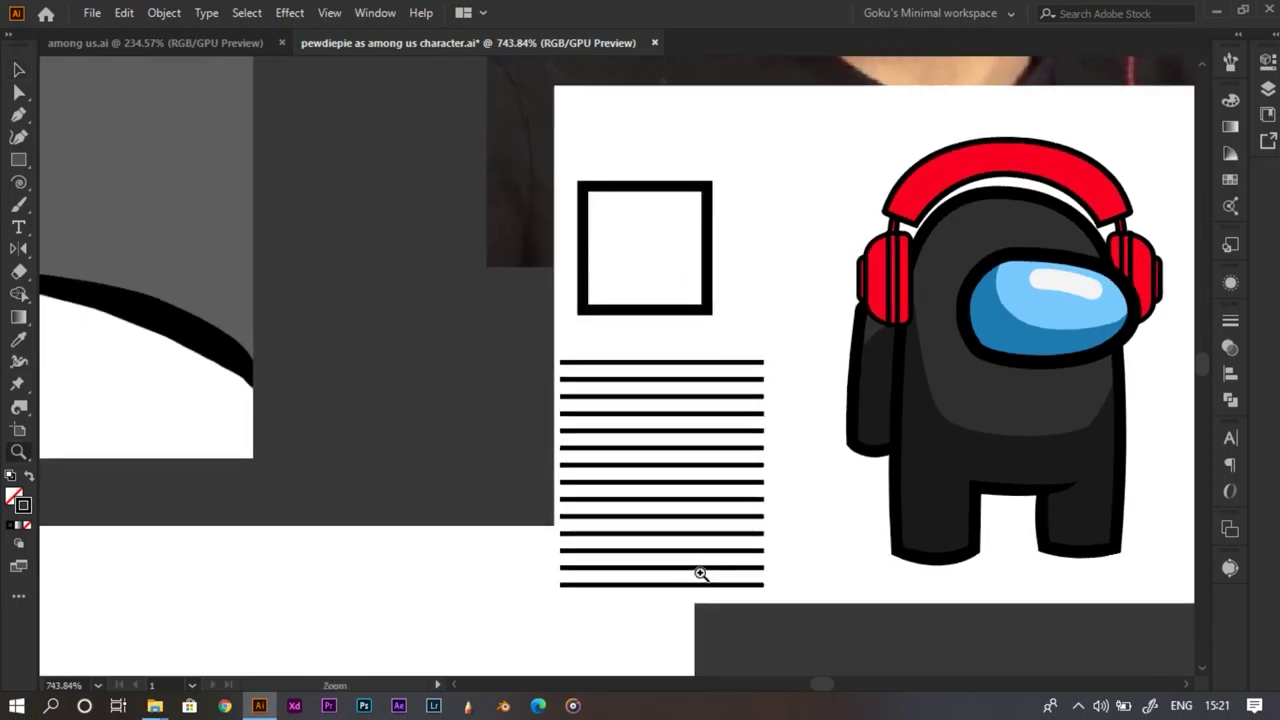
scroll(700, 572, down, 1)
Widen the full stack of horizontal lines and move it onto the blank artboard
click(562, 539)
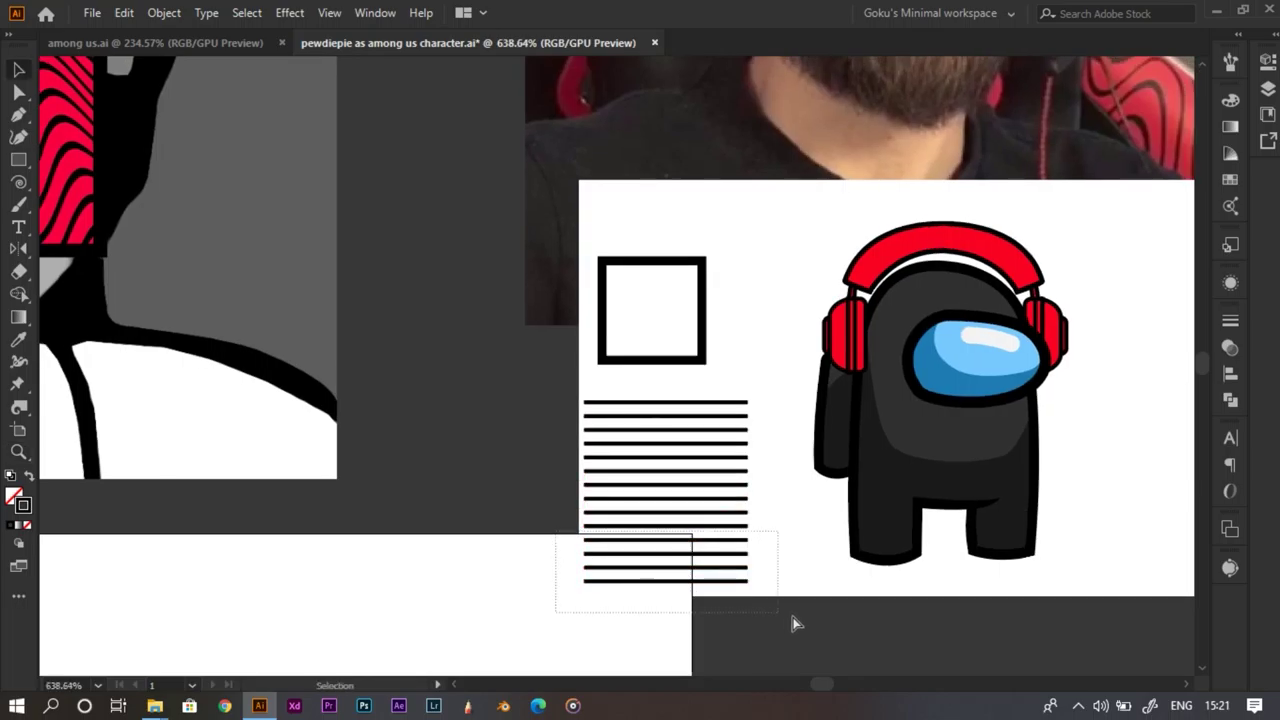
drag(792, 617, 792, 617)
scroll(660, 517, up, 1)
drag(577, 489, 528, 487)
drag(559, 502, 628, 456)
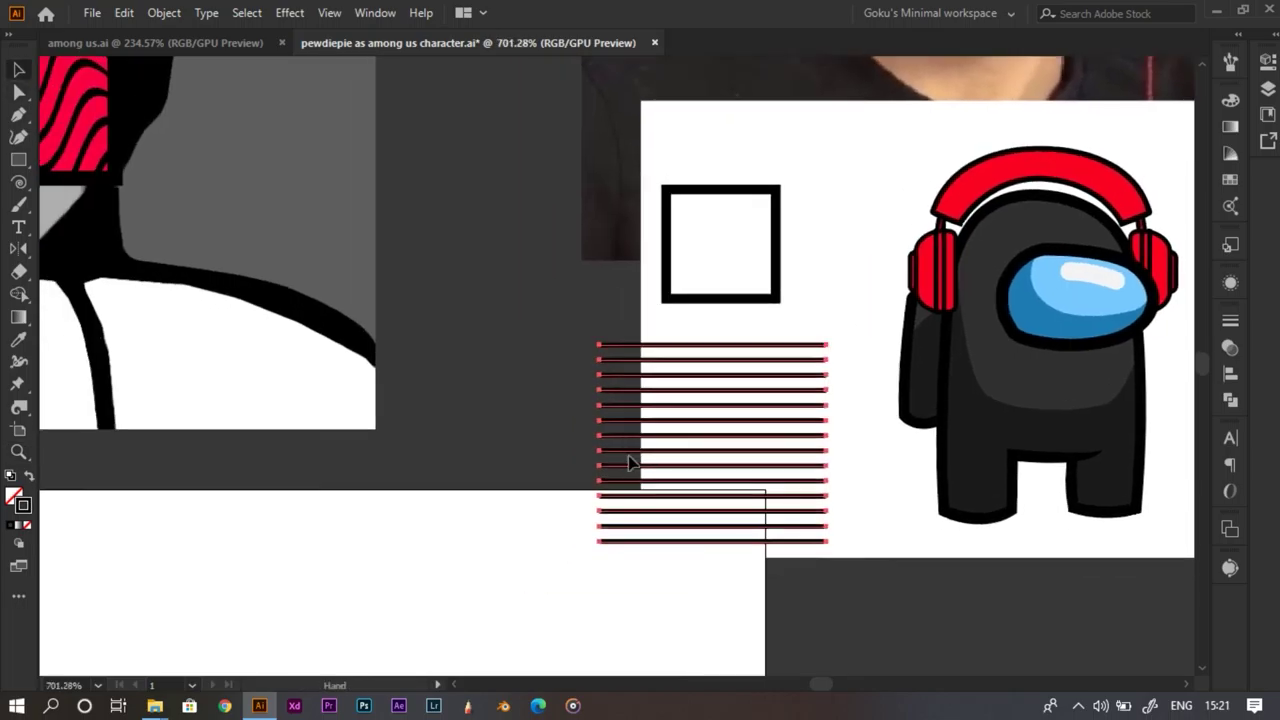
Apply a Zig Zag effect to the lines with relative size 2%, 12 ridges per segment and smooth points
click(289, 12)
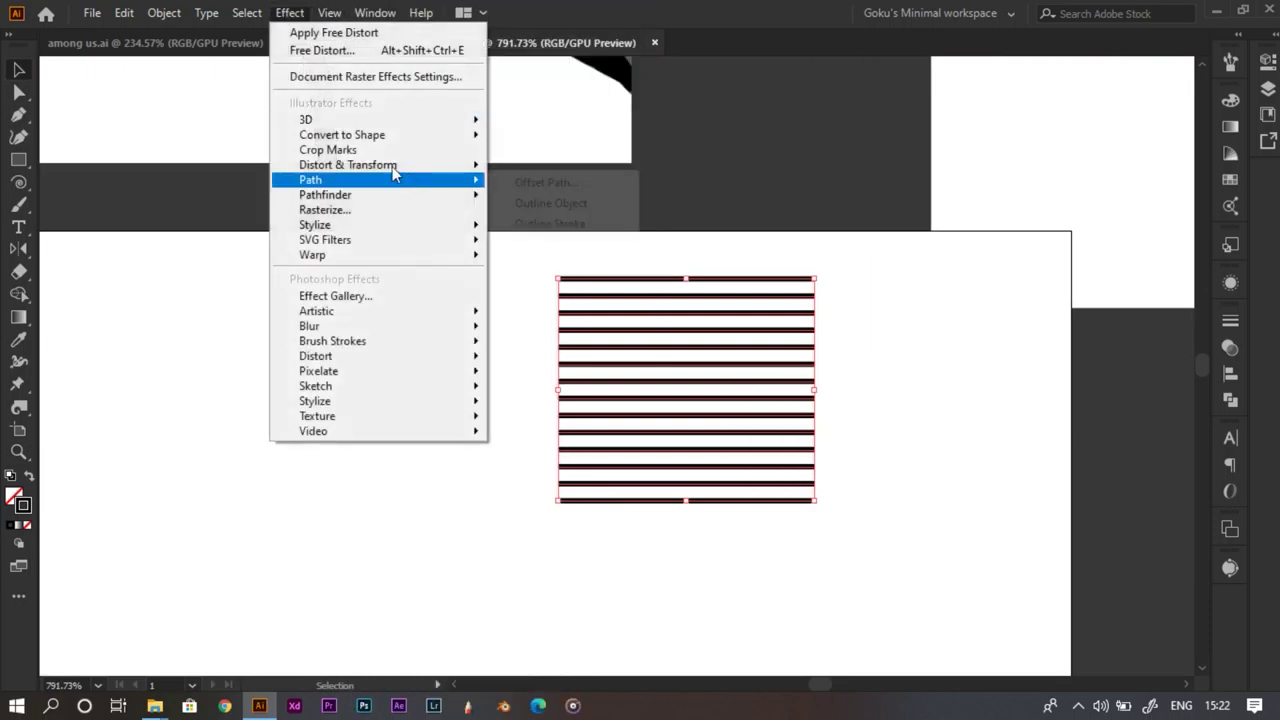
mouse_move(397, 172)
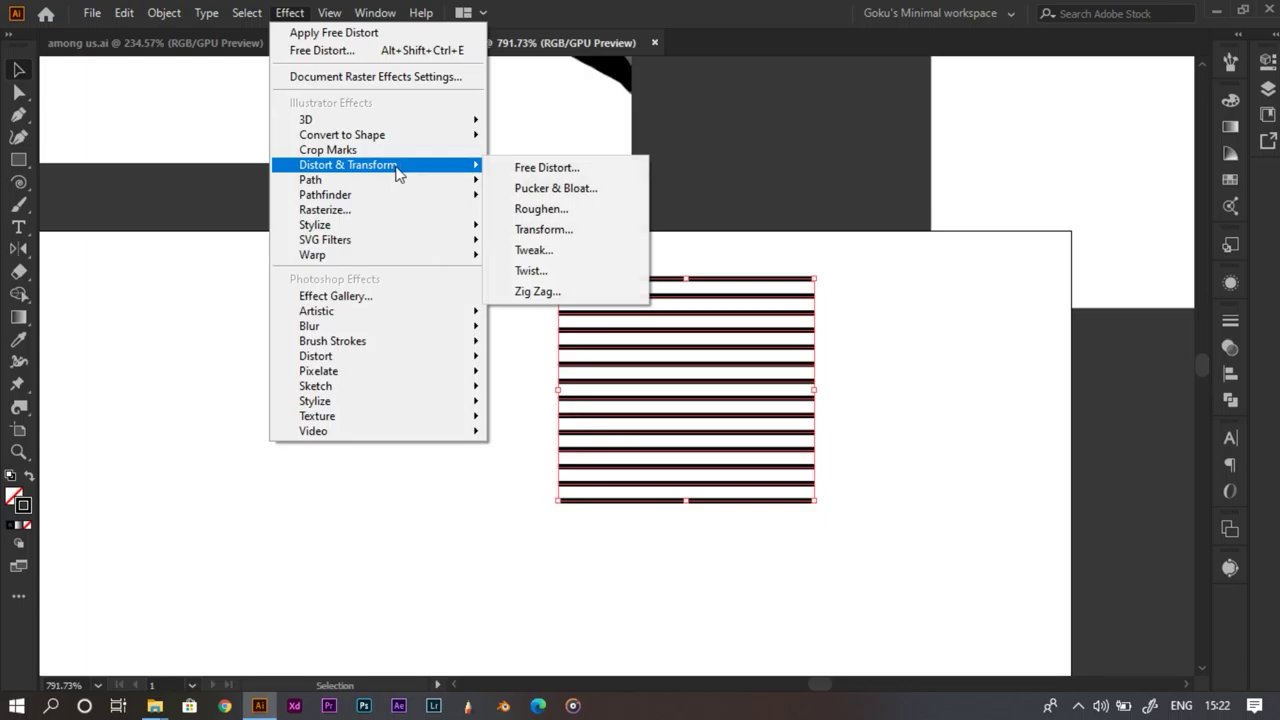
click(573, 289)
drag(864, 198, 912, 186)
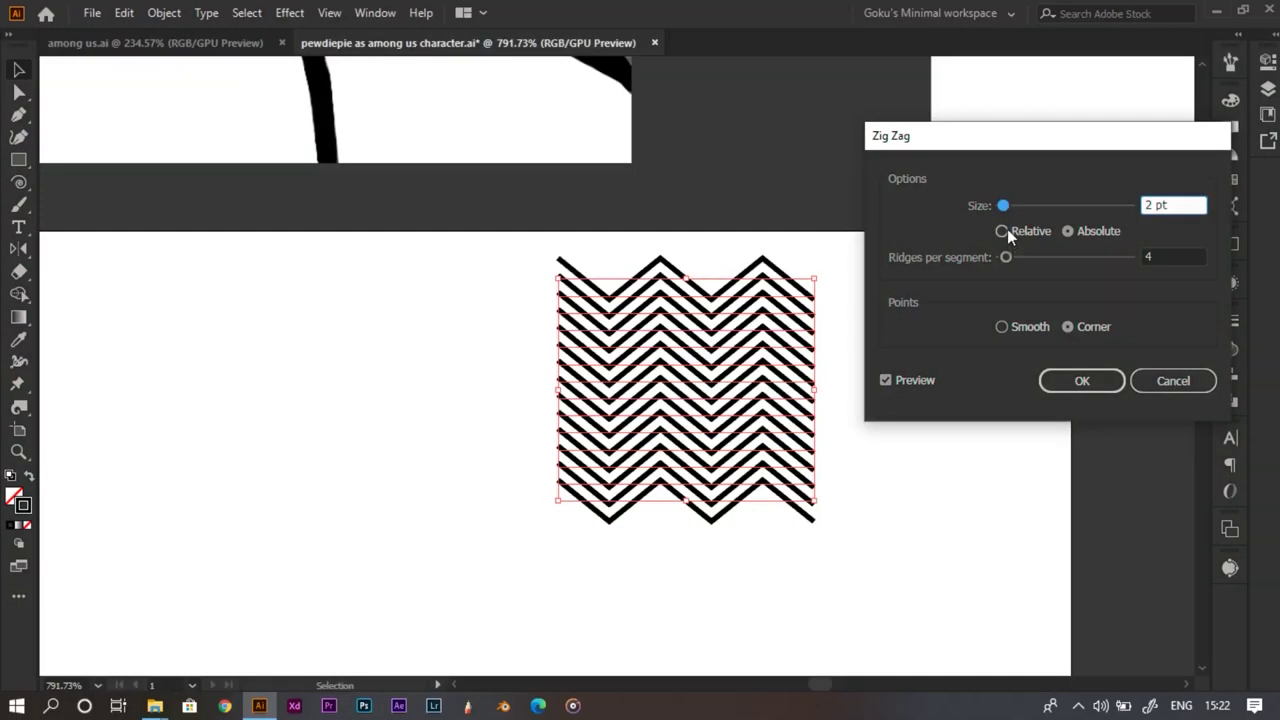
click(1002, 231)
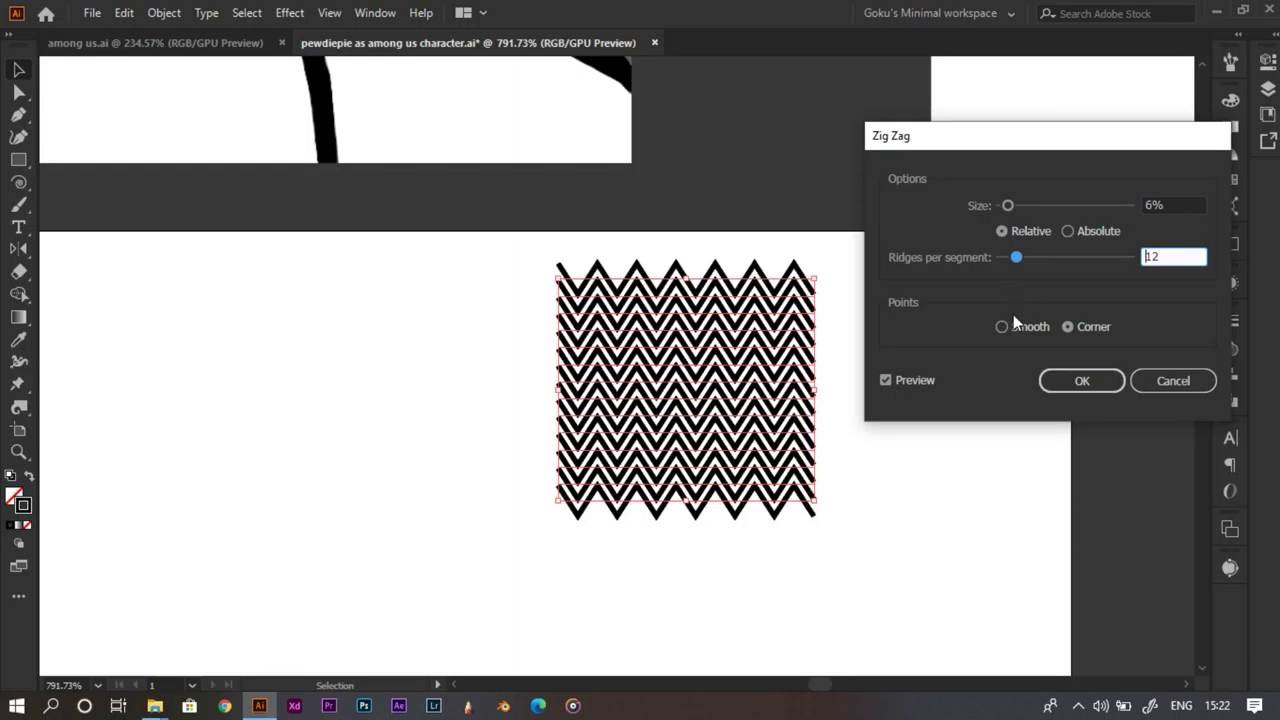
click(1003, 326)
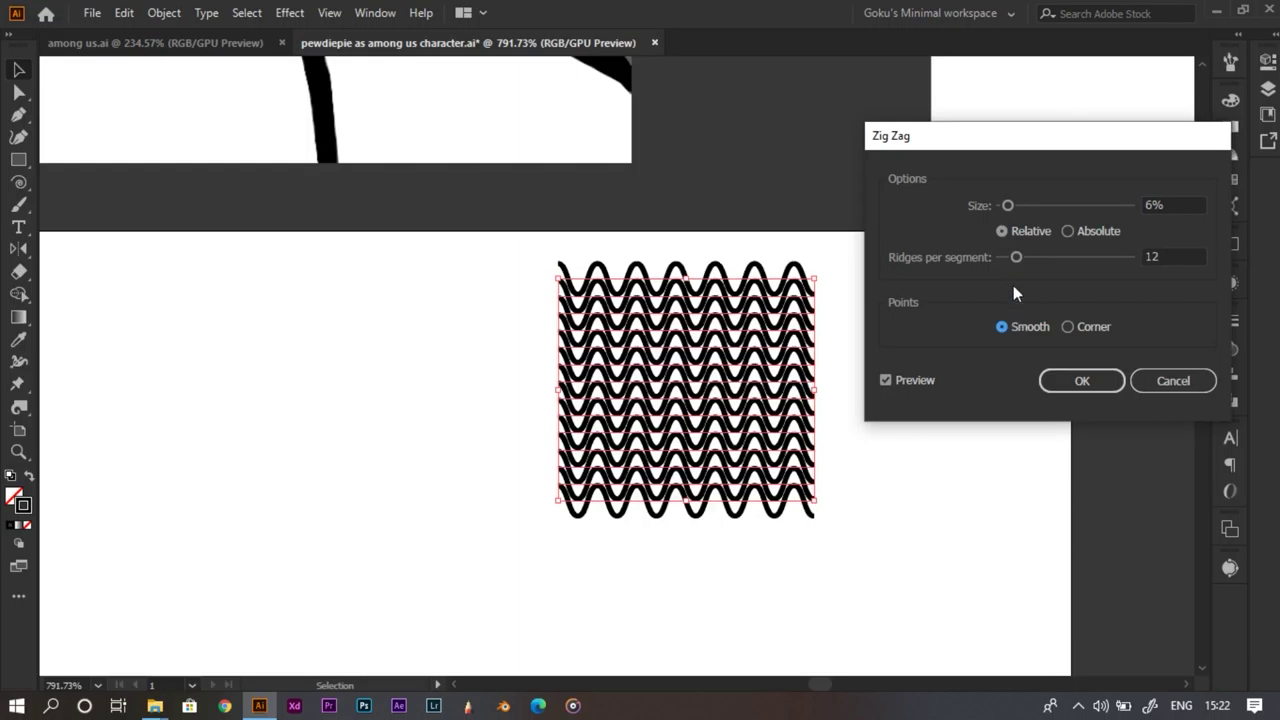
drag(1016, 207, 1003, 205)
click(1016, 258)
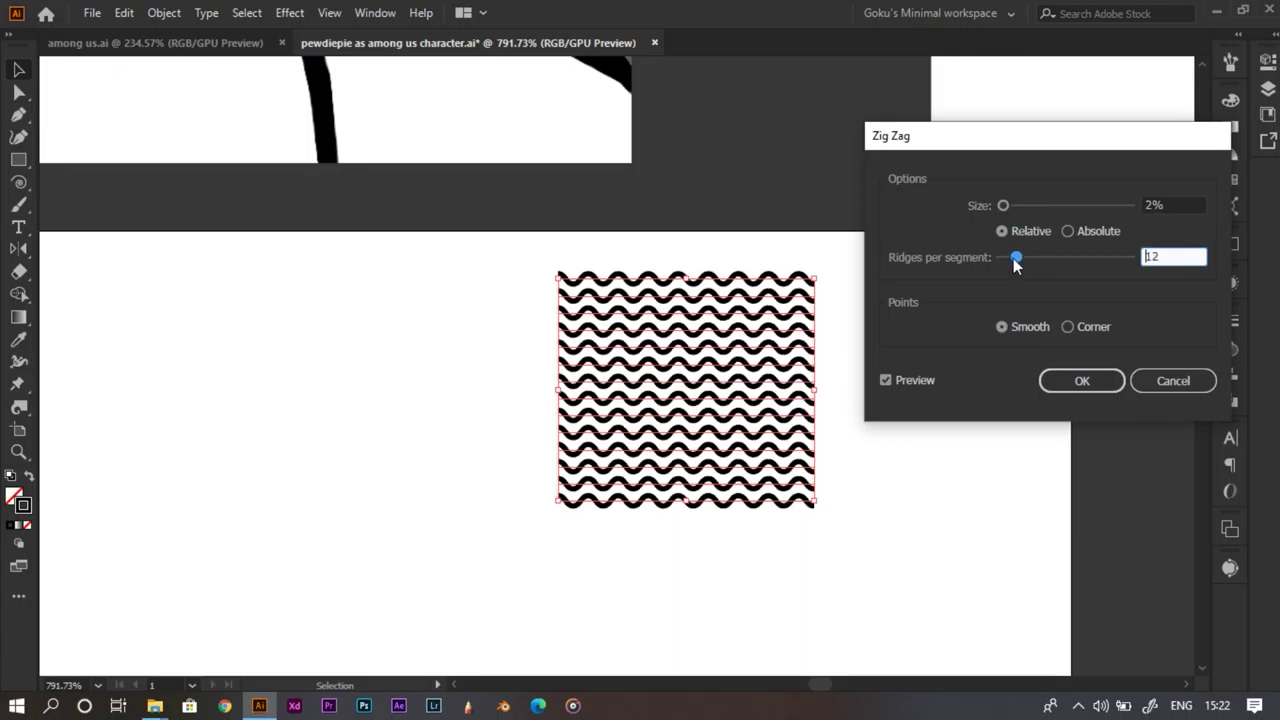
key(Return)
Expand the appearance of the wavy lines and convert their strokes into filled shapes
scroll(623, 371, down, 1)
scroll(595, 297, up, 3)
drag(658, 279, 199, 186)
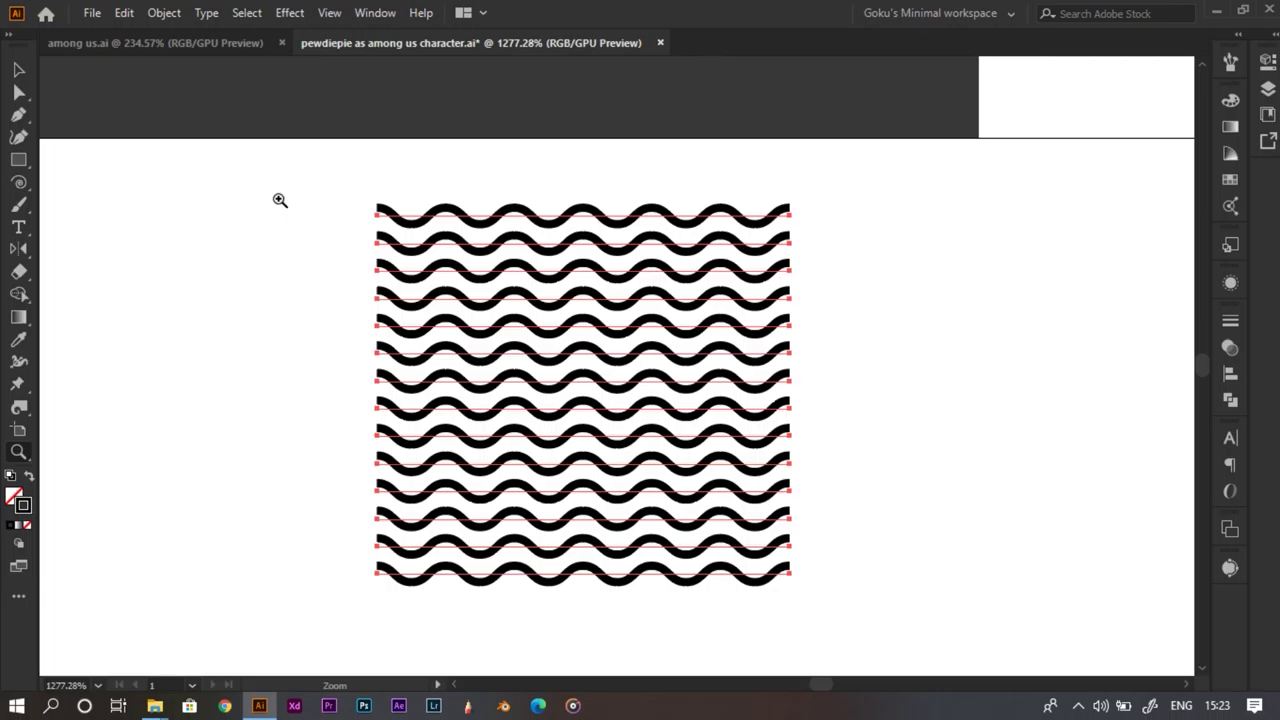
click(164, 13)
click(322, 249)
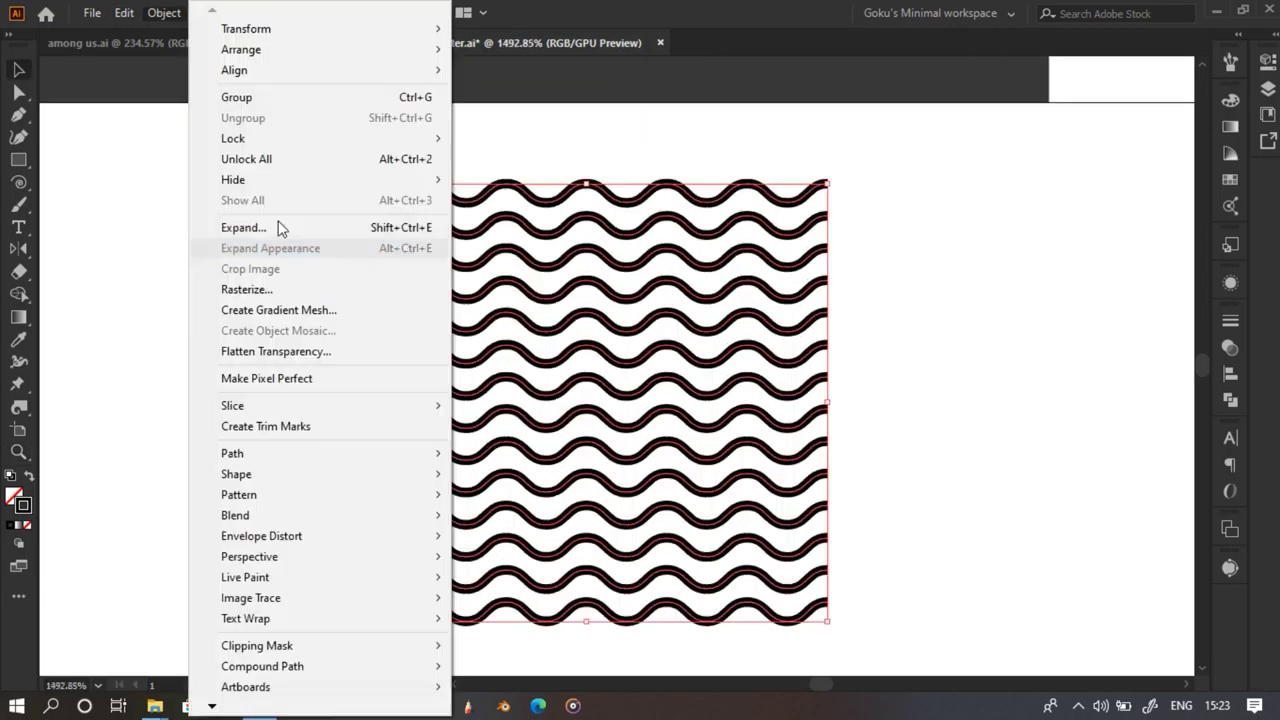
click(376, 232)
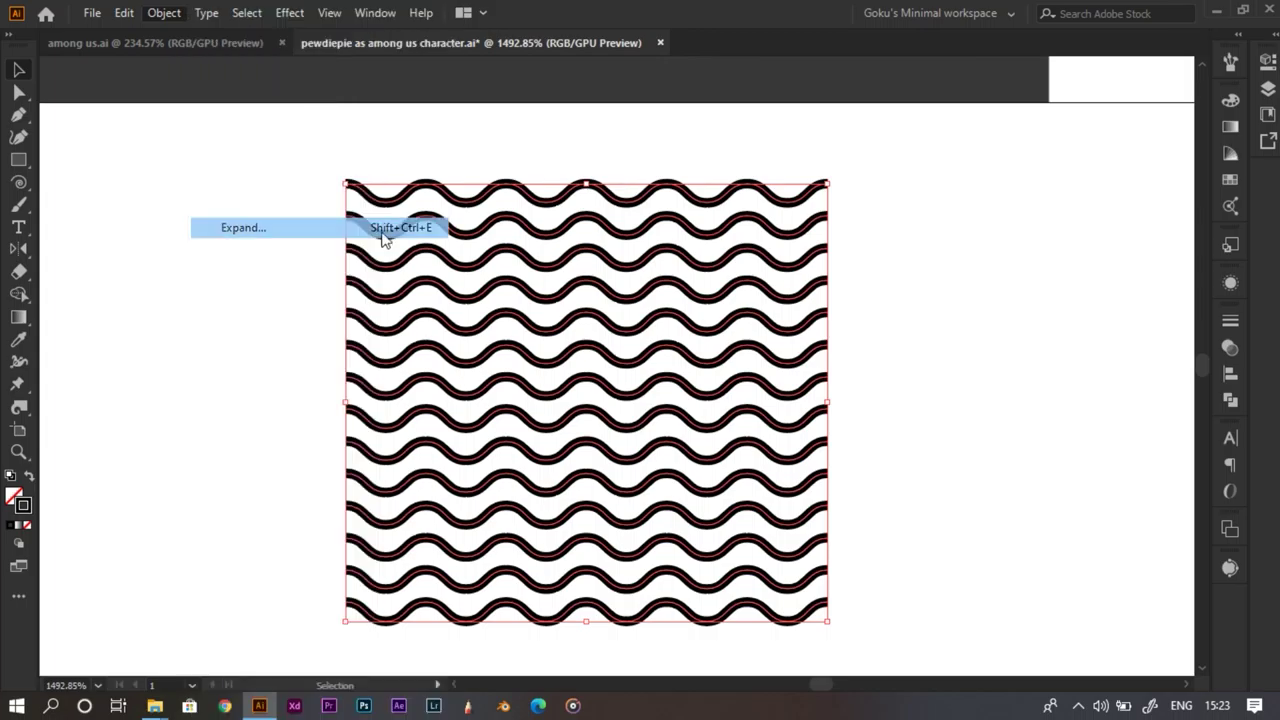
click(775, 458)
Move the expanded wave pattern onto the black-outlined square and scale it down to roughly the square's size
scroll(783, 440, down, 2)
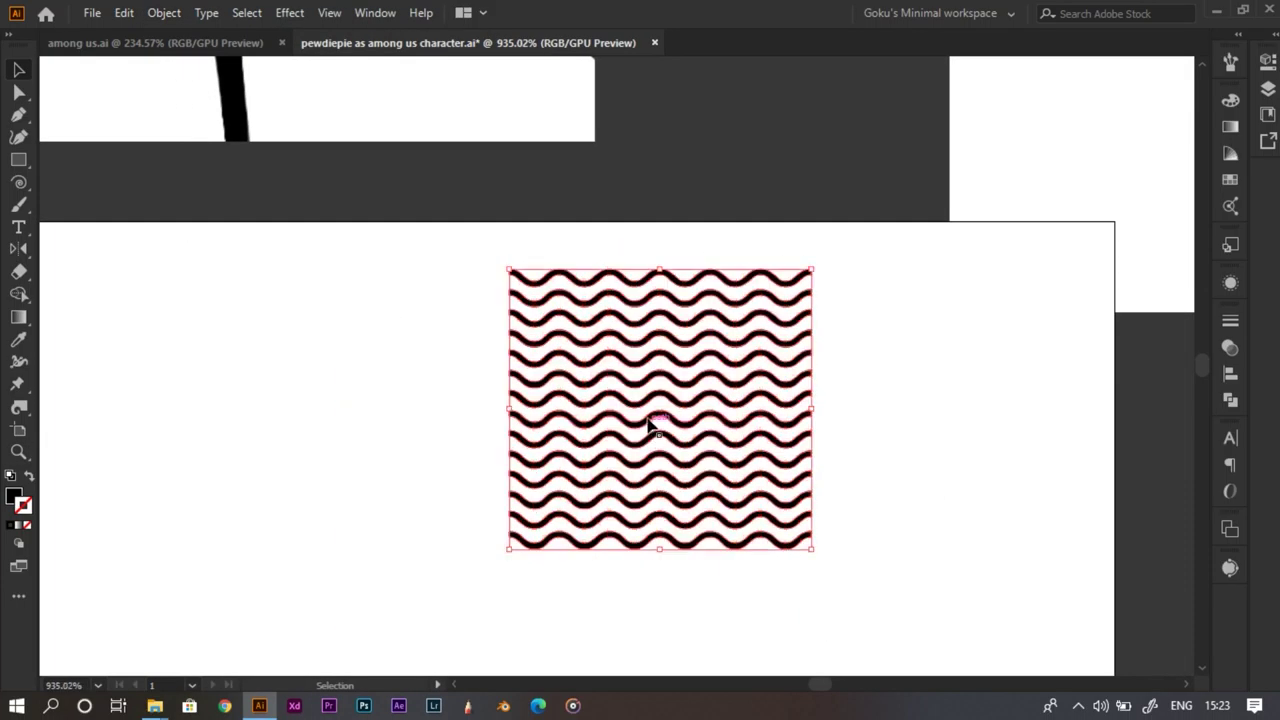
key(a)
drag(705, 391, 834, 160)
drag(834, 160, 800, 250)
drag(843, 357, 771, 289)
drag(720, 224, 748, 272)
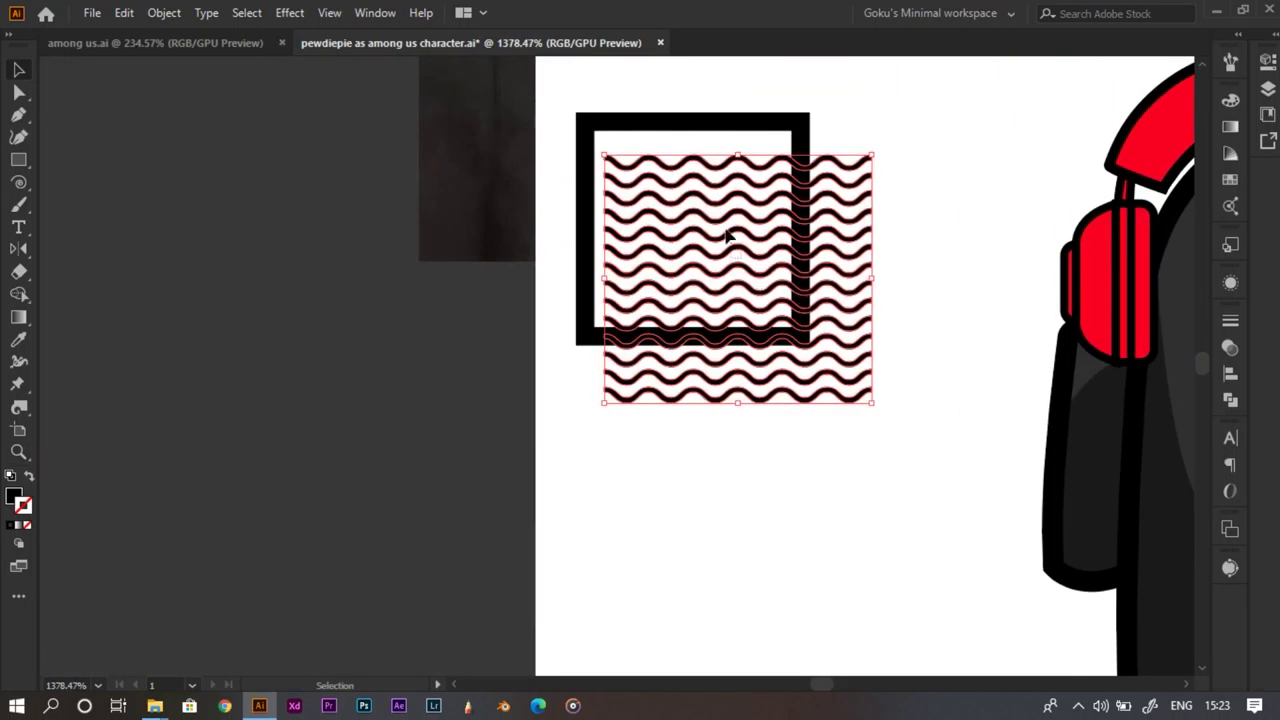
Set the square outline's stroke weight to 0.5 pt
click(602, 126)
drag(1008, 152, 756, 212)
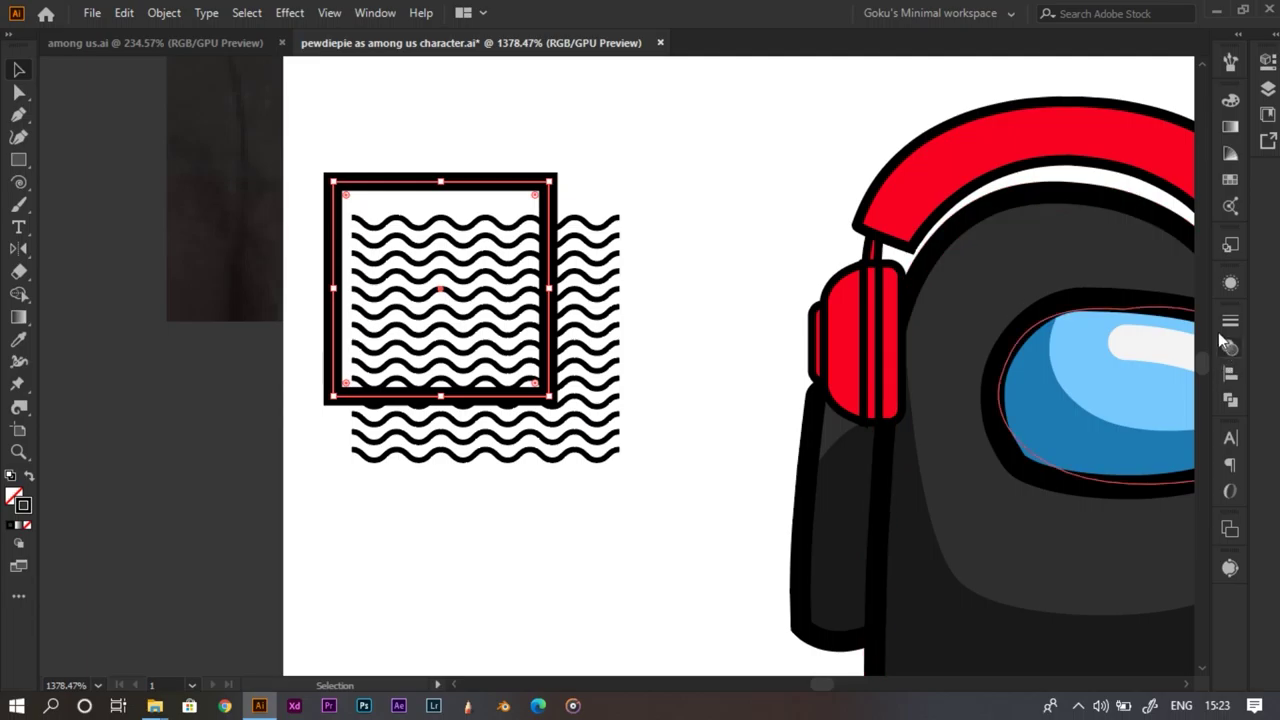
click(1222, 320)
click(1064, 346)
click(1064, 346)
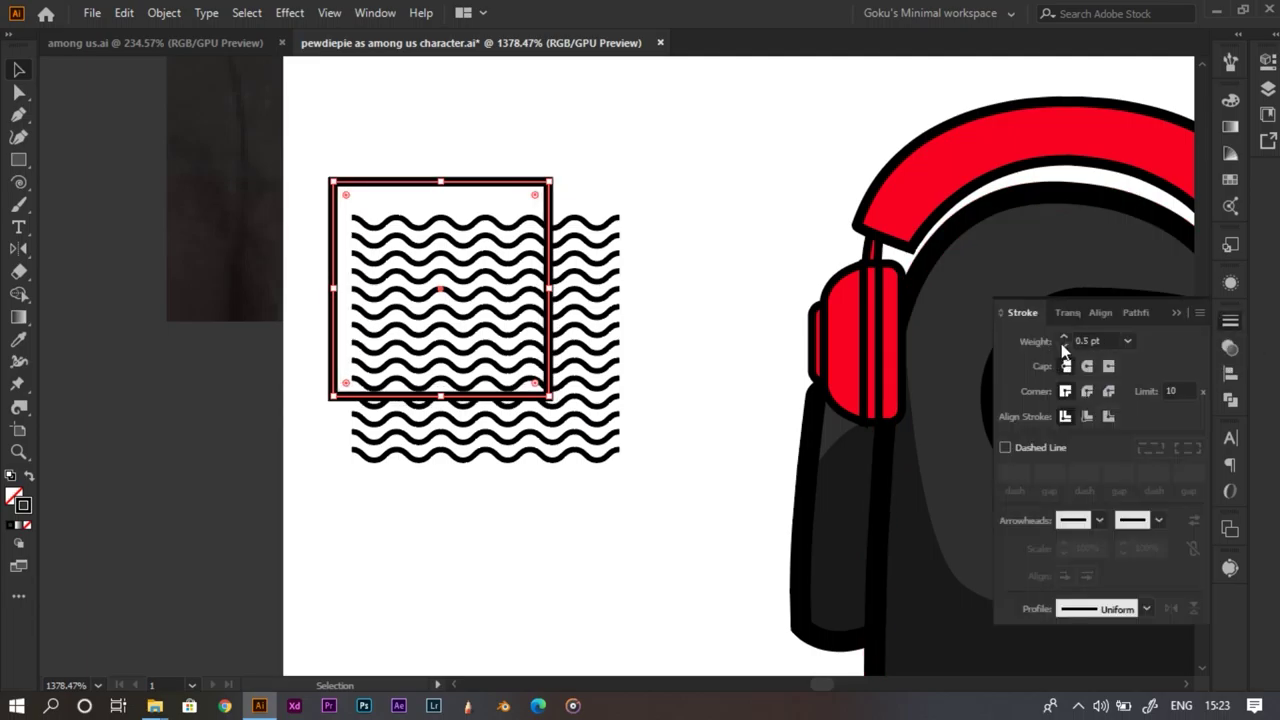
click(1176, 313)
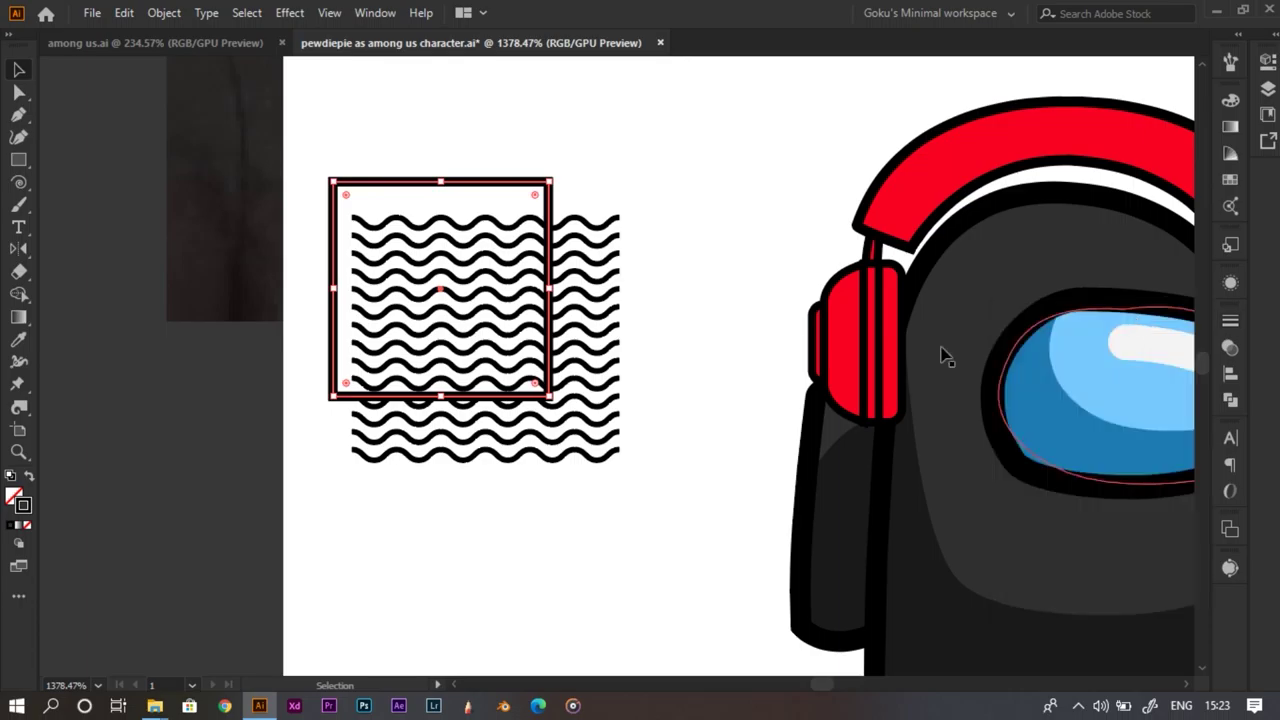
Resize and position the wave pattern inside the square frame, stretching its lower edge down to the frame's bottom border
click(588, 366)
drag(588, 366, 560, 340)
scroll(509, 350, up, 1)
drag(617, 447, 556, 421)
key(z)
drag(510, 379, 538, 393)
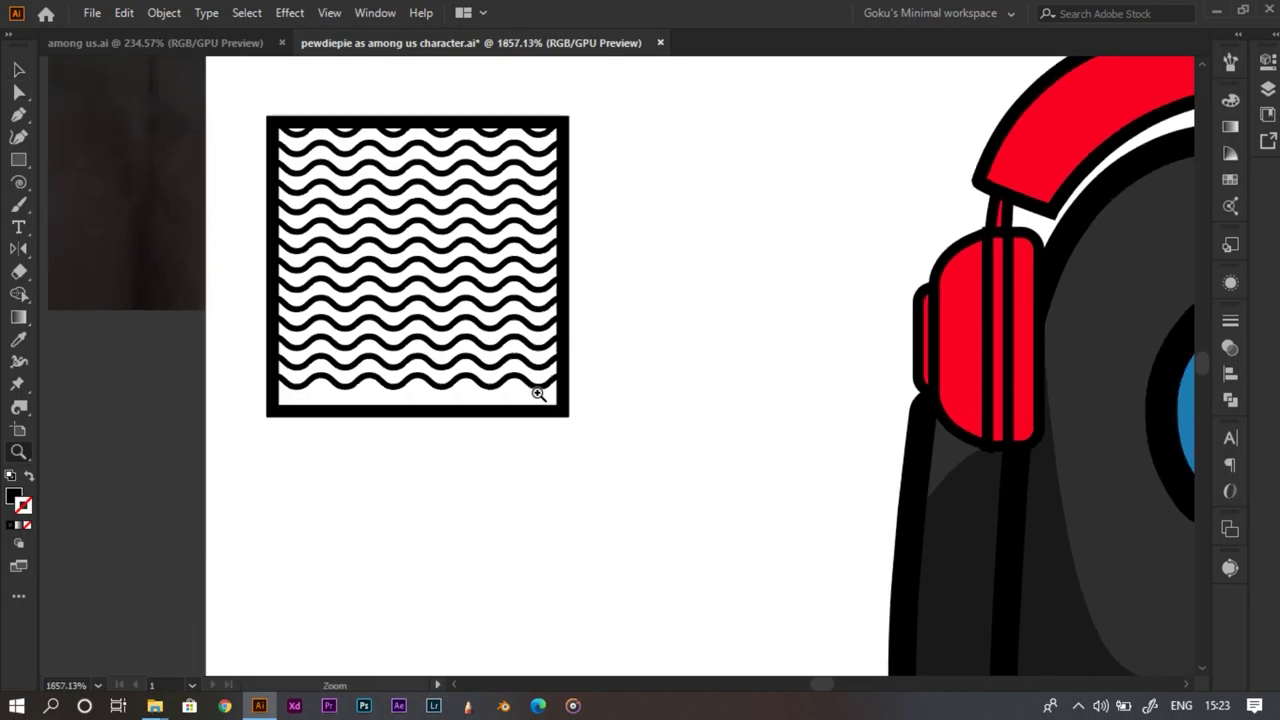
key(v)
drag(417, 397, 417, 410)
key(z)
drag(580, 400, 571, 446)
Fill the square behind the wave pattern with the red sampled from the headphones
key(v)
click(523, 410)
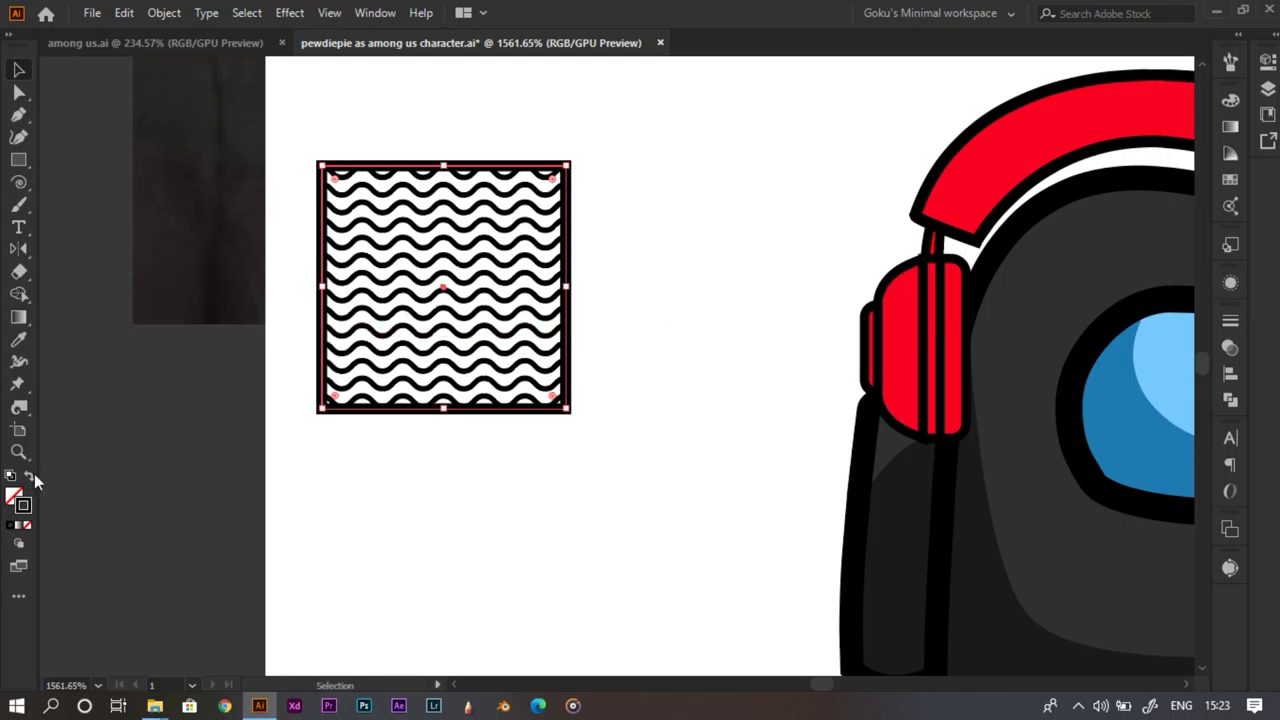
key(shift+x)
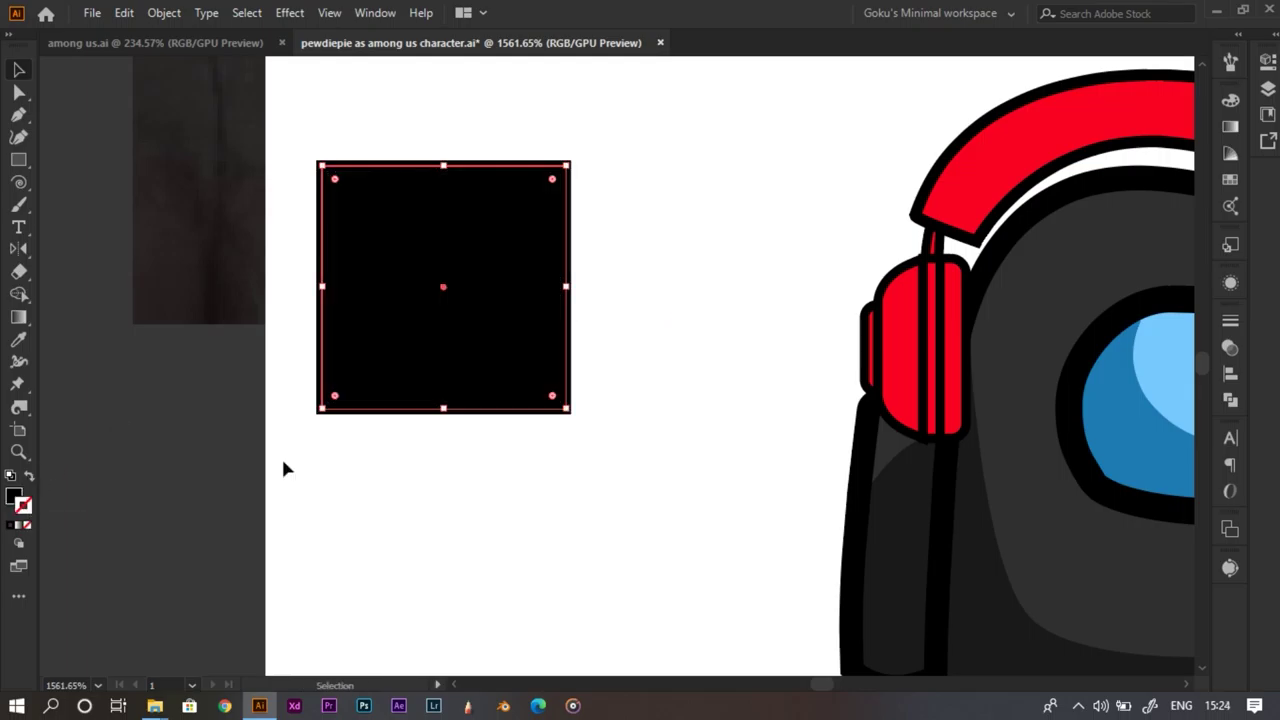
click(14, 496)
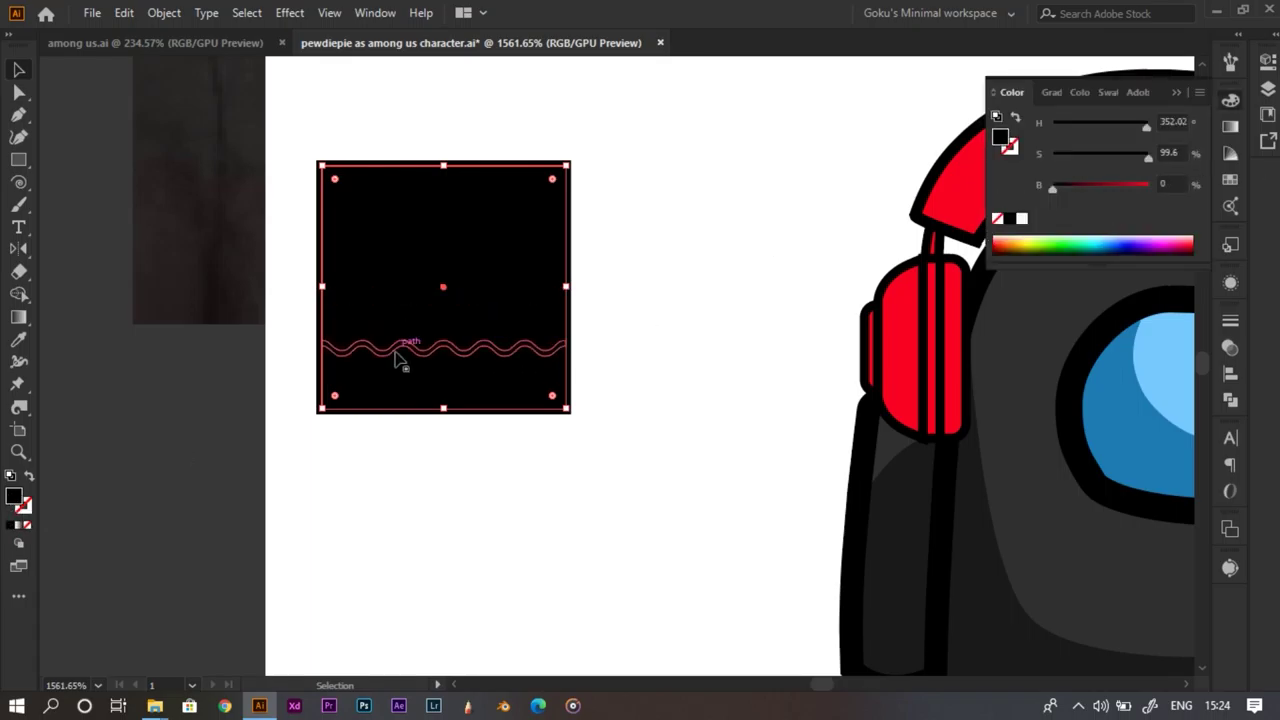
drag(685, 321, 591, 362)
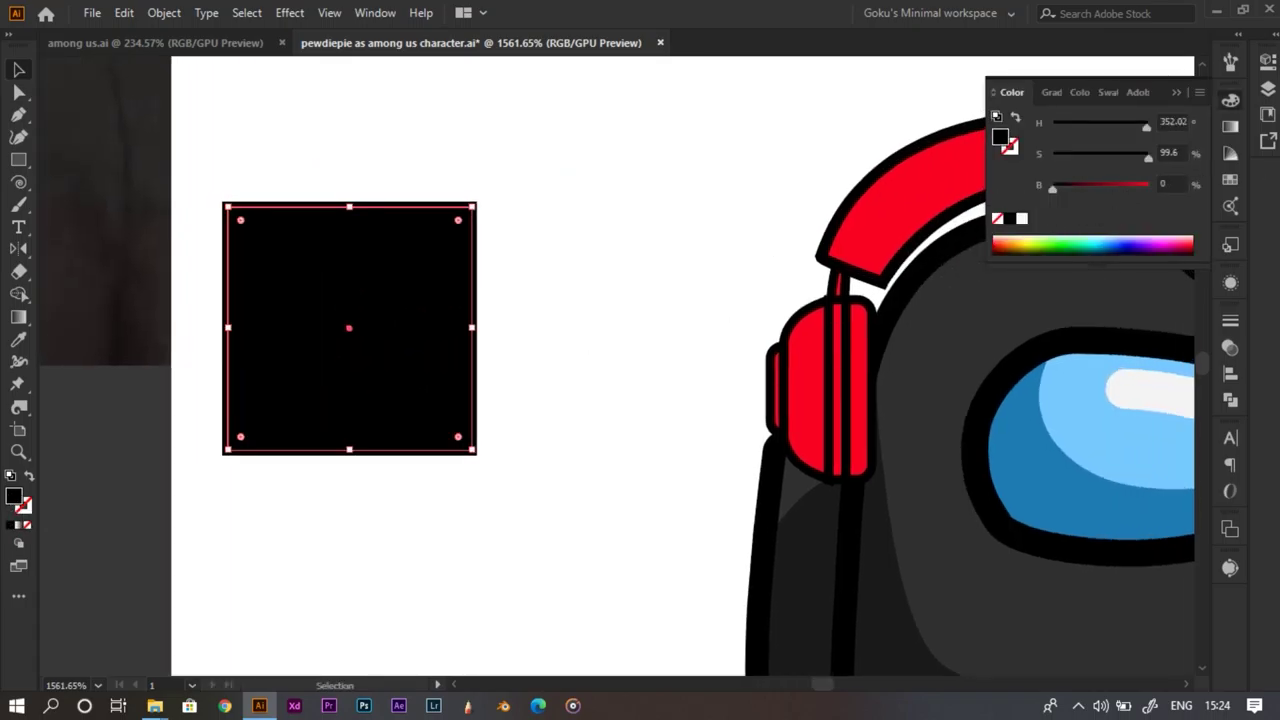
drag(1122, 184, 1145, 186)
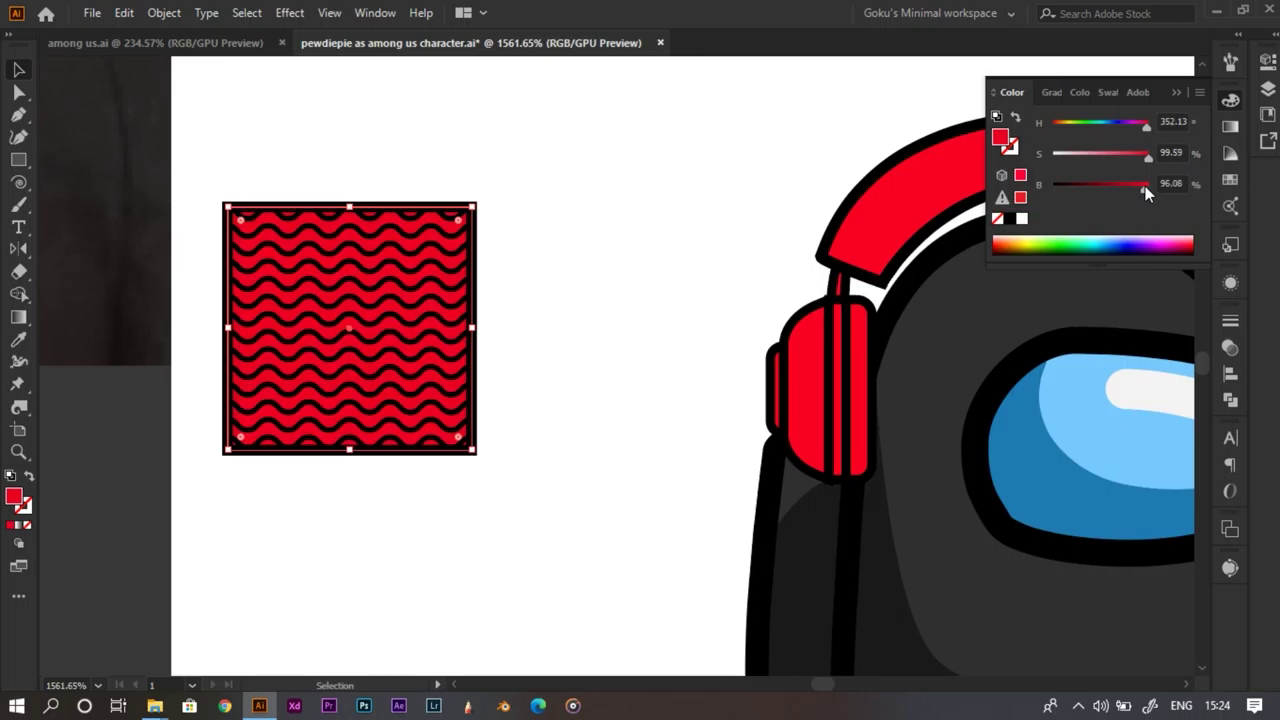
key(i)
click(950, 164)
key(v)
click(610, 275)
Start a Puppet Warp on the black wave lines and remove the pin at the pattern's centre
click(407, 346)
key(z)
drag(337, 329, 486, 368)
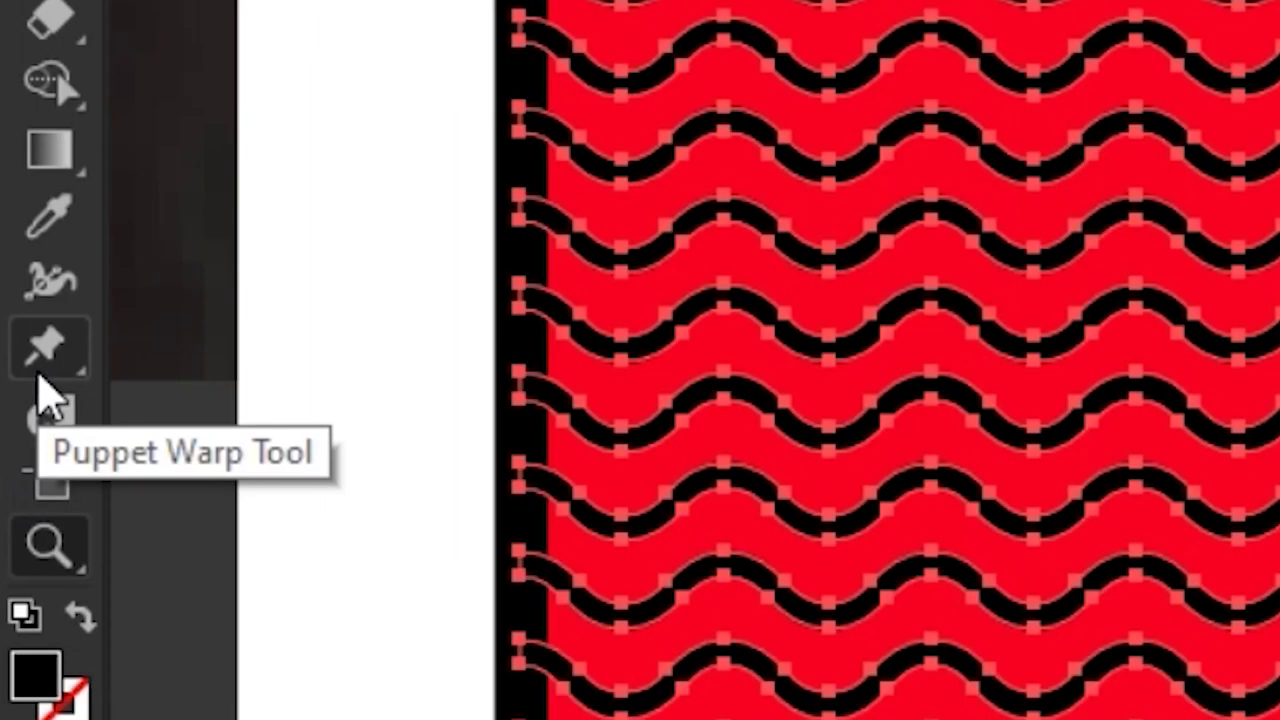
click(42, 366)
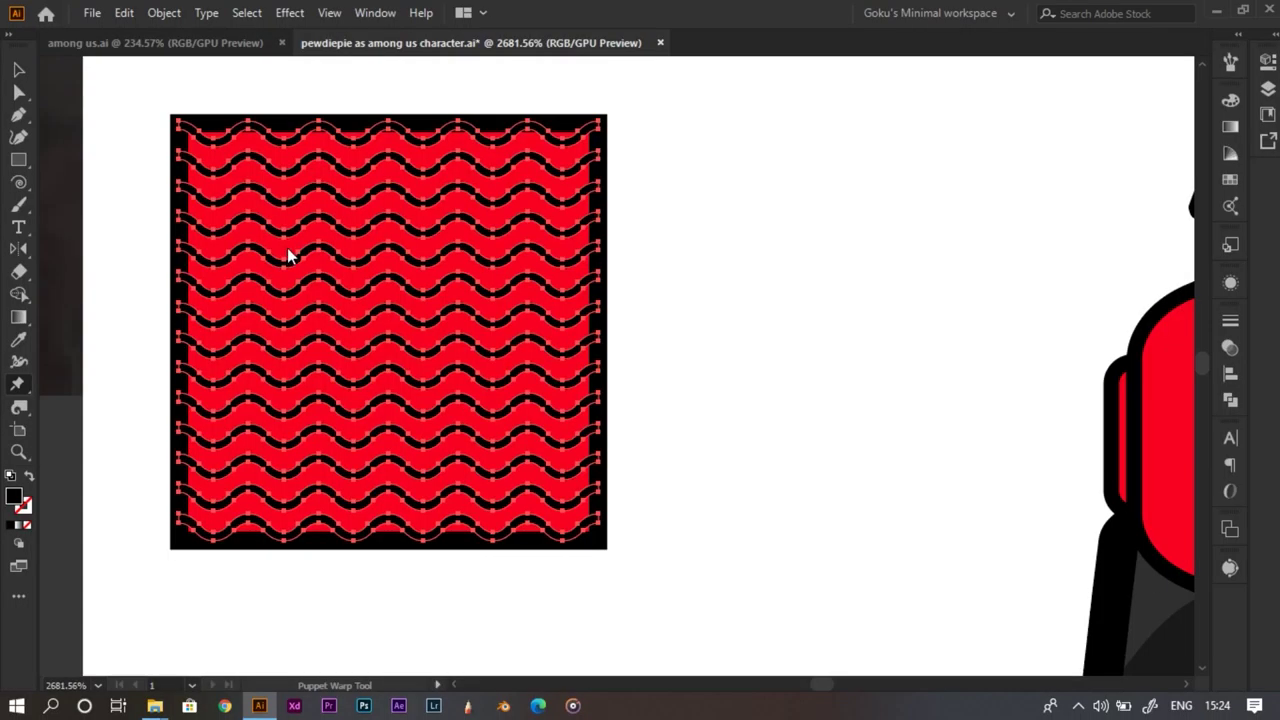
click(287, 248)
click(402, 347)
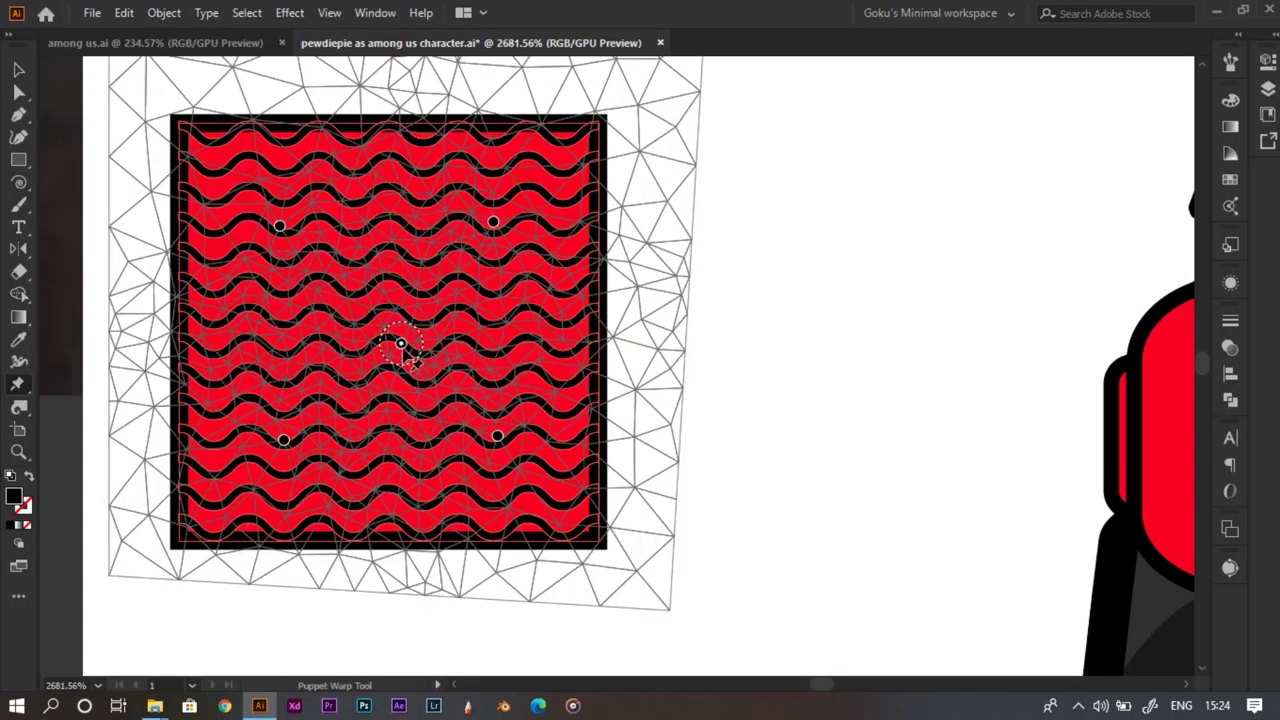
key(Delete)
drag(280, 227, 300, 195)
key(ctrl+z)
key(ctrl+z)
Add warp pins along the top and left edges of the wave pattern to anchor those borders
click(202, 148)
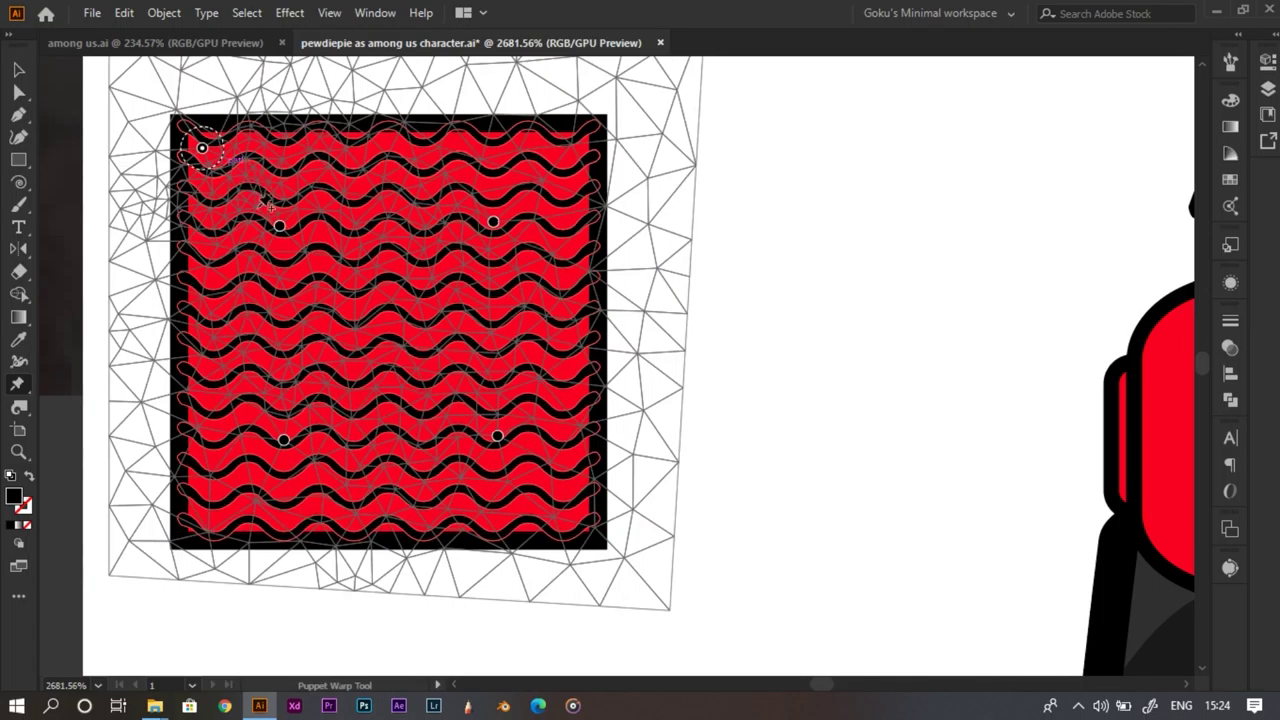
click(320, 139)
click(433, 132)
click(575, 134)
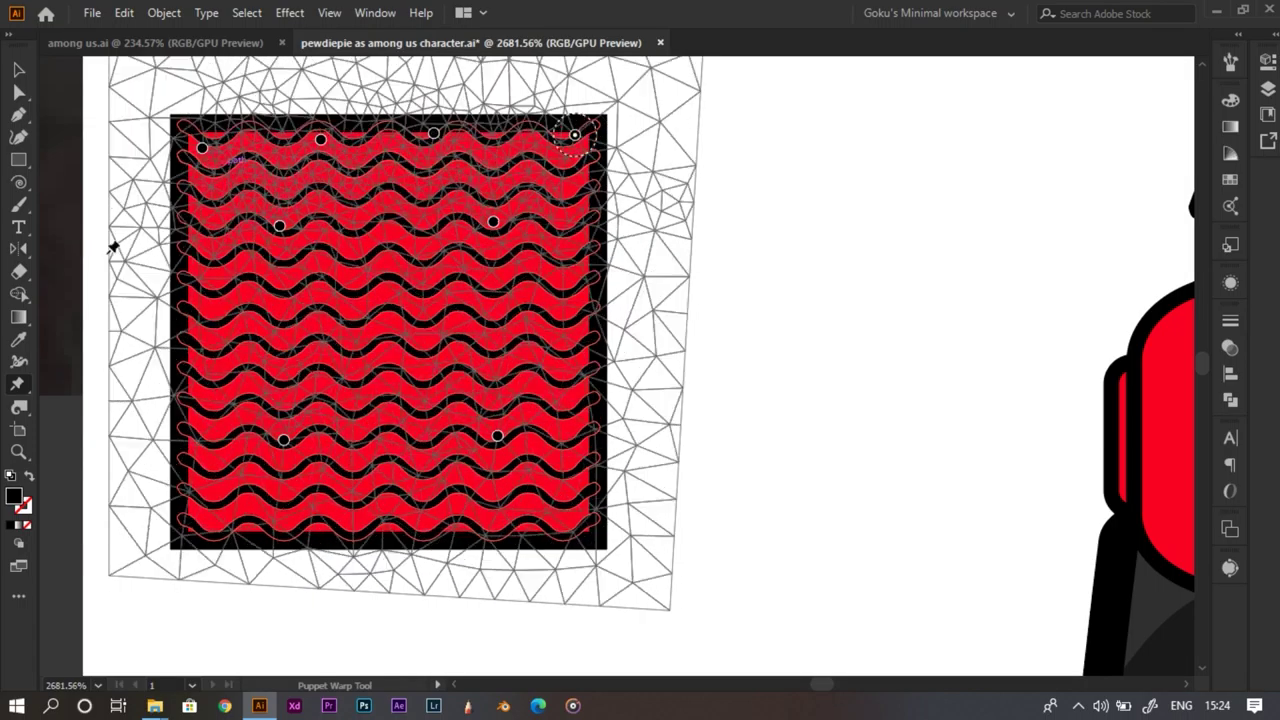
click(172, 238)
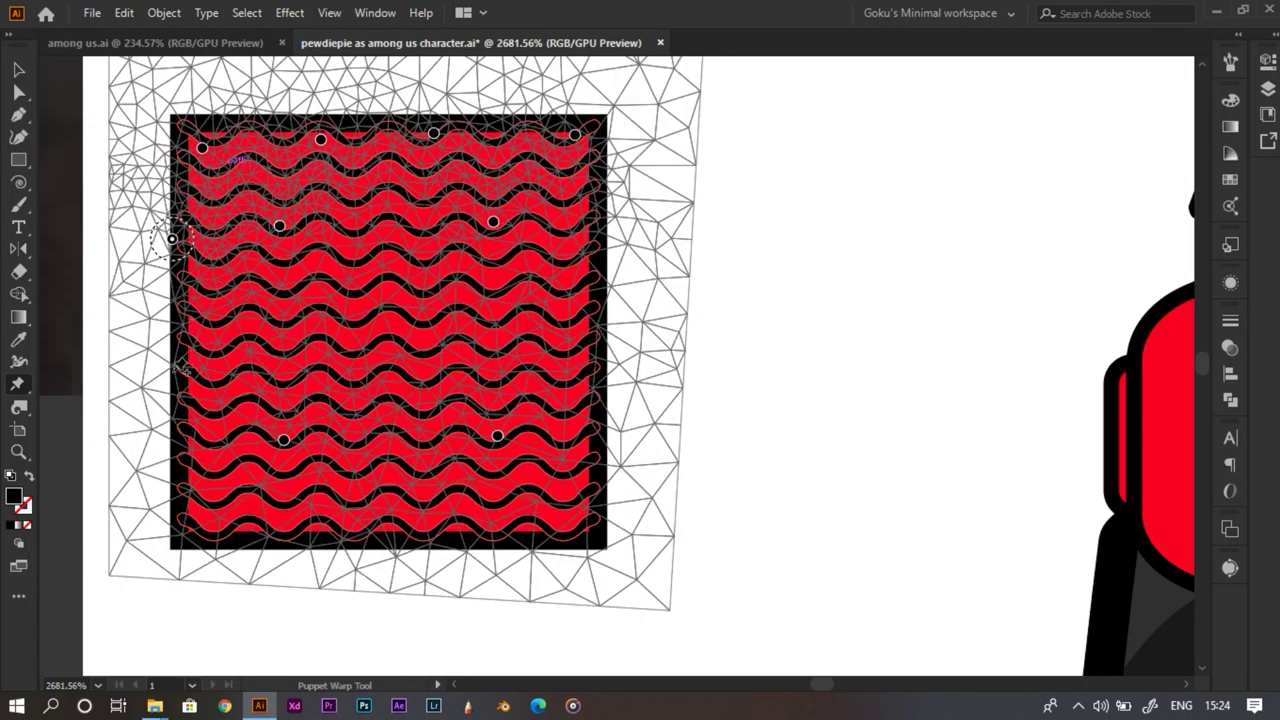
click(172, 372)
click(179, 472)
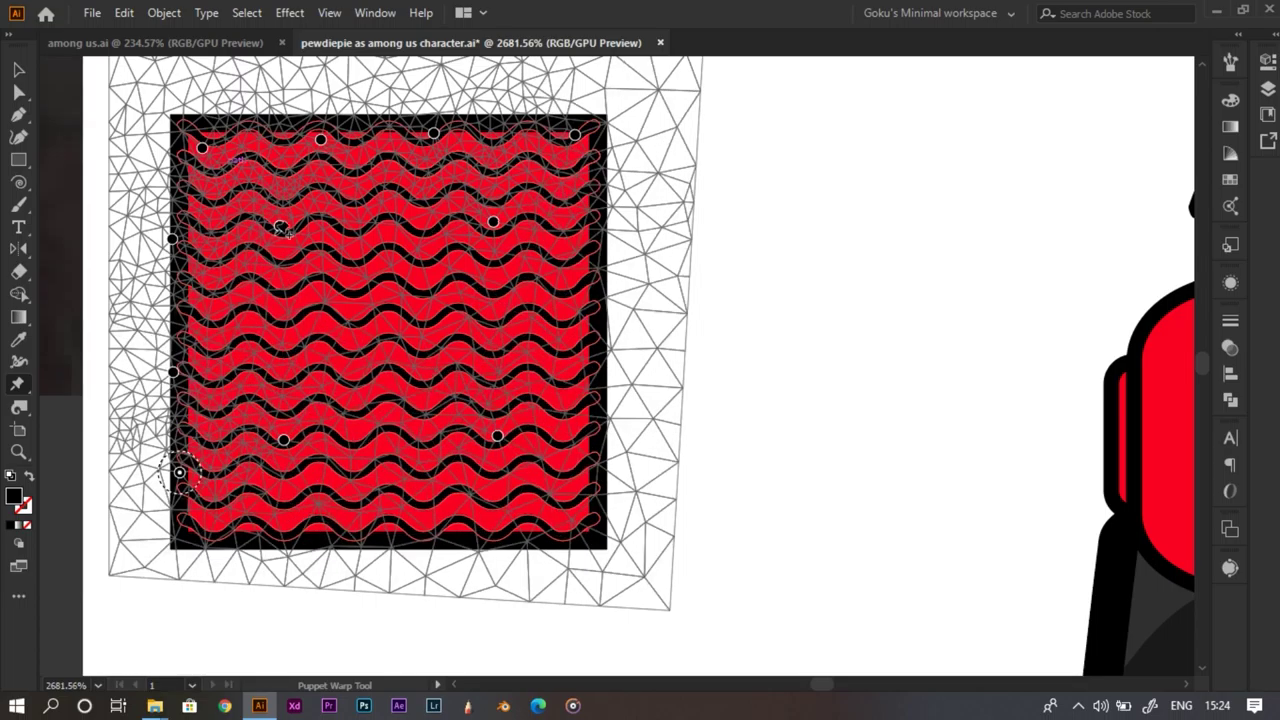
Pull the upper-left inner warp pin upward and anchor the pattern's bottom and right edges with pins
drag(279, 224, 290, 188)
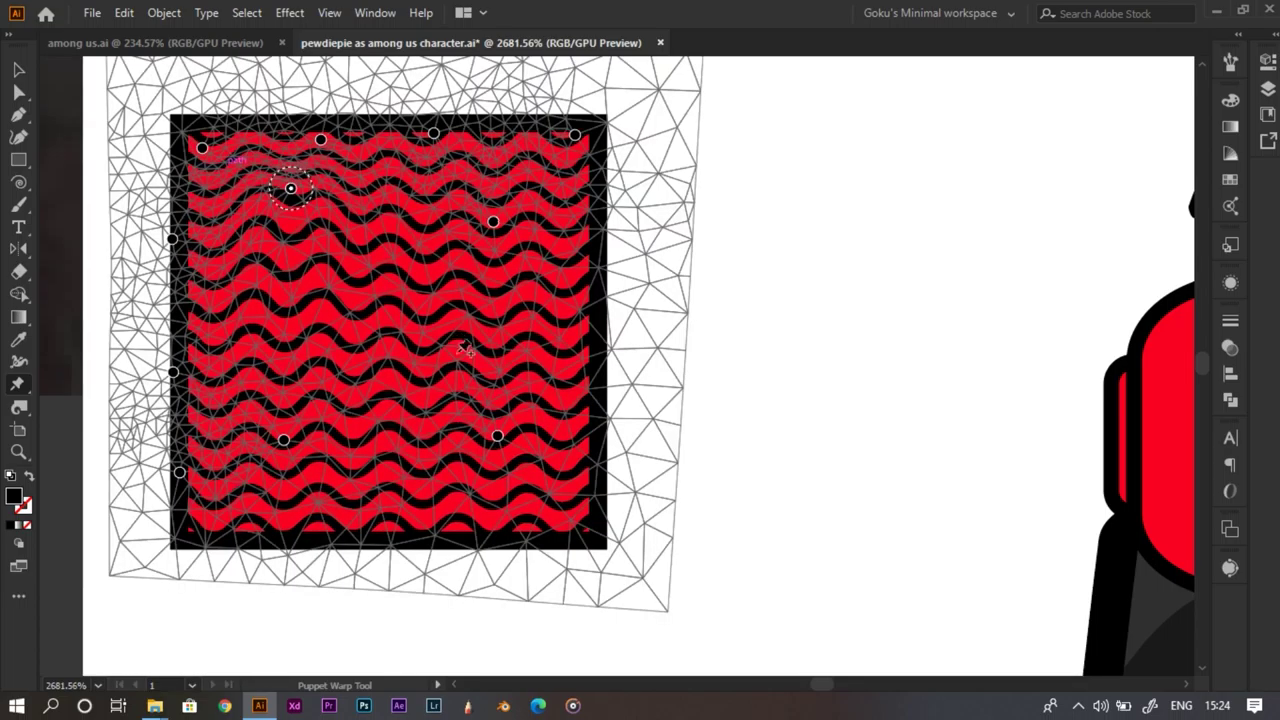
click(540, 533)
click(588, 273)
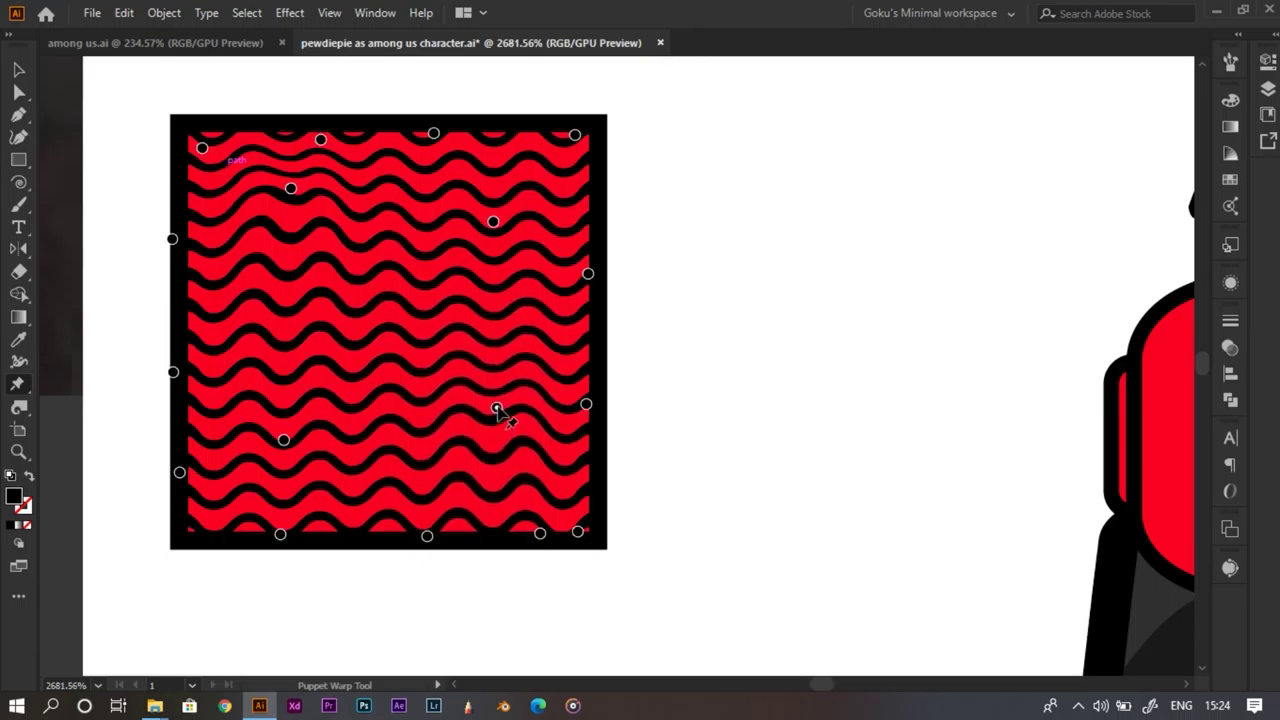
Shift the four inner warp pins up or down to distort the waves unevenly across the square
drag(497, 408, 503, 362)
drag(290, 188, 291, 162)
drag(284, 440, 280, 479)
drag(492, 223, 524, 166)
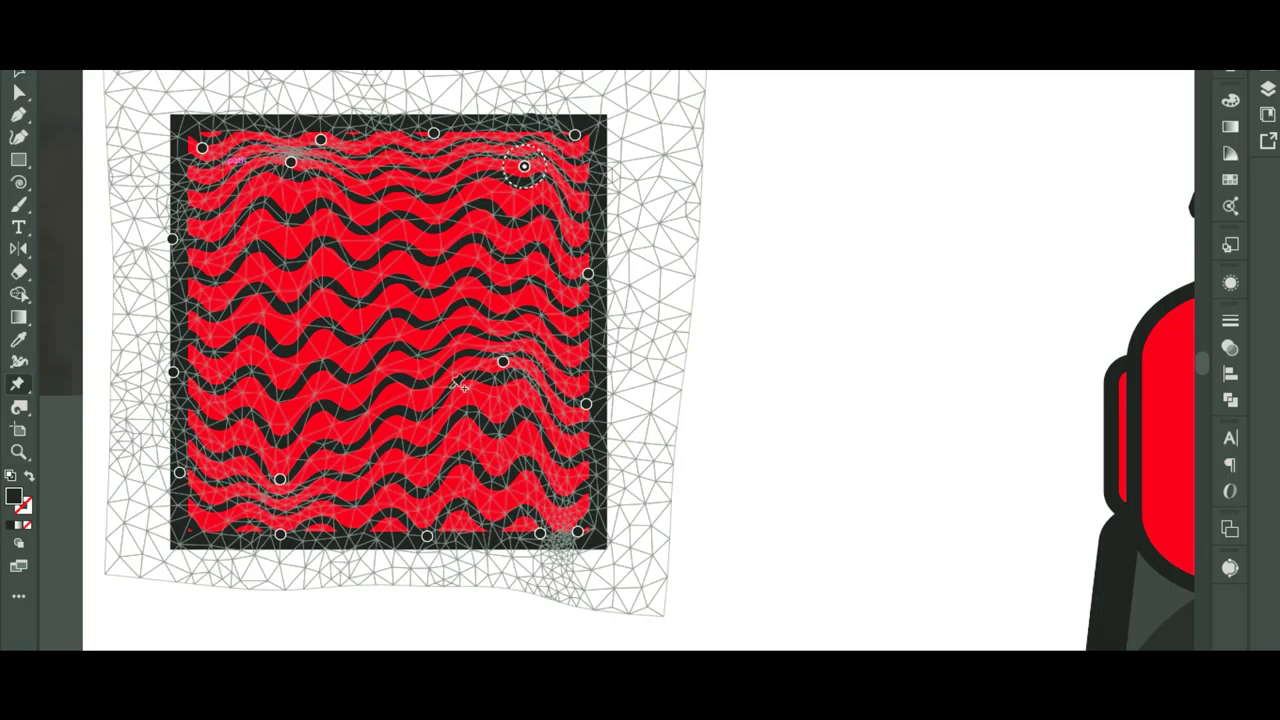
Add another warp pin in the pattern's right-hand middle, pull it upward to bend the nearby waves, and finish the warp
click(506, 486)
drag(503, 362, 507, 359)
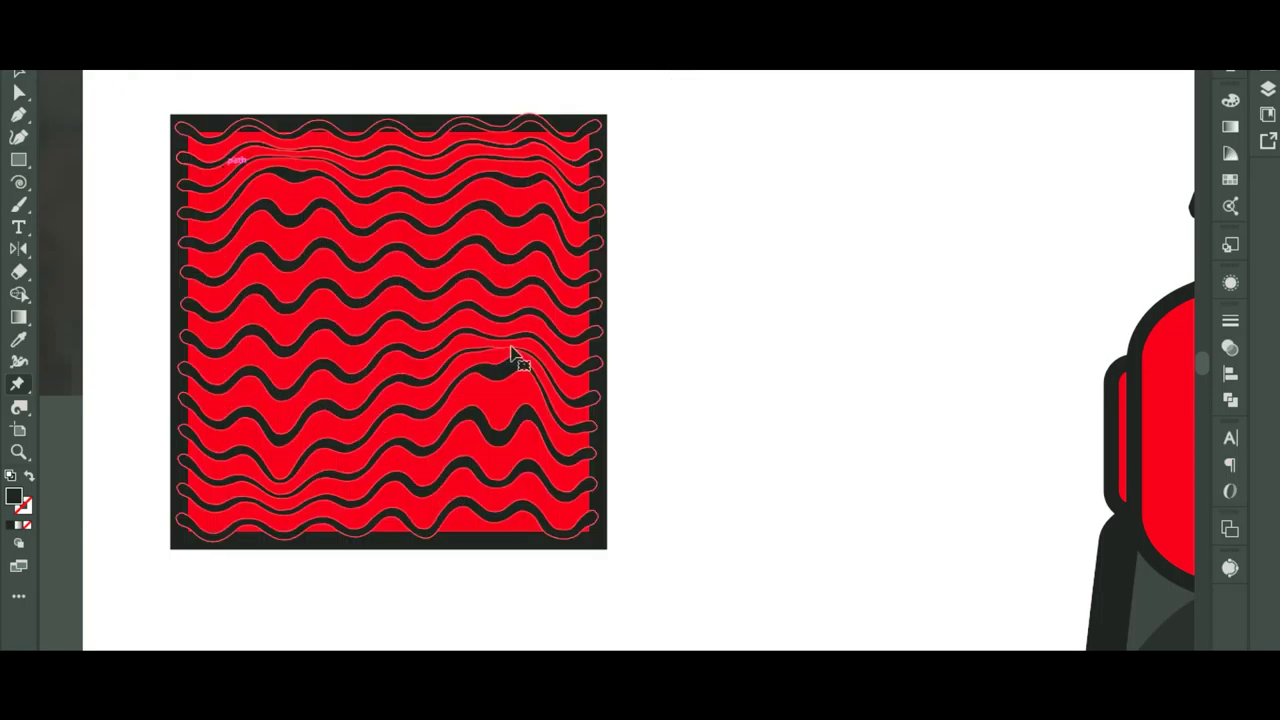
click(518, 374)
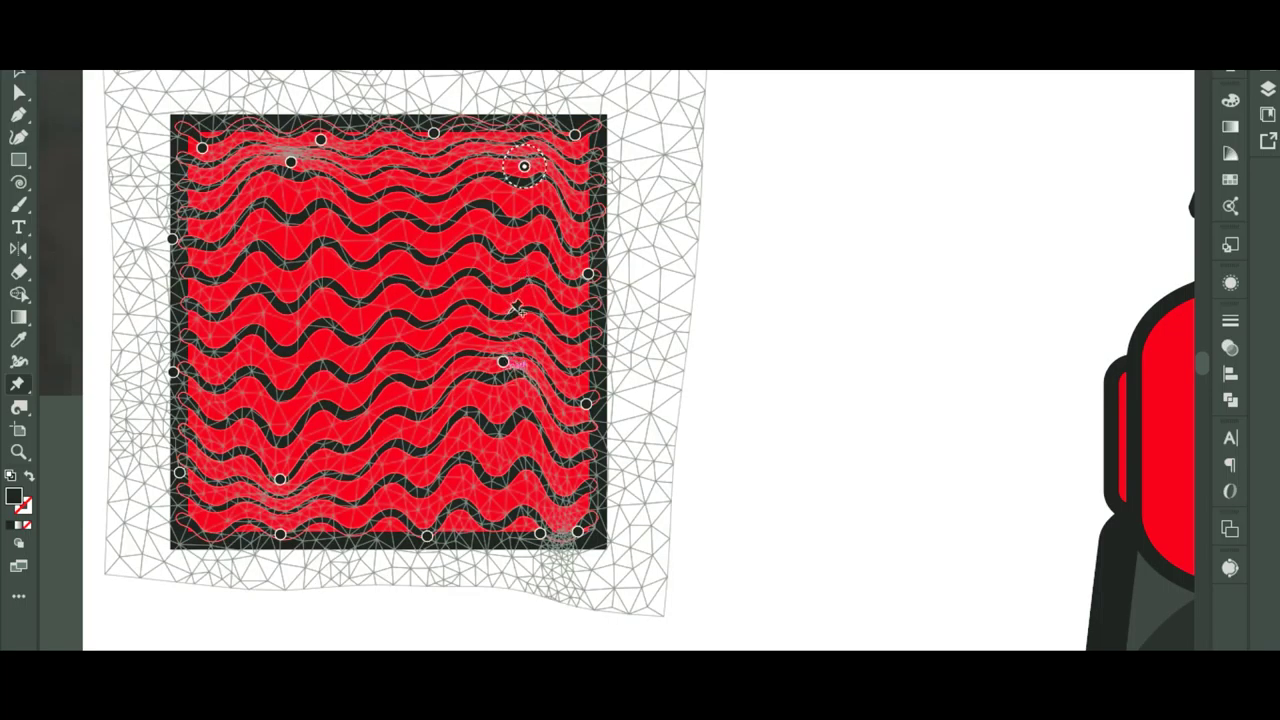
click(513, 325)
drag(513, 325, 526, 286)
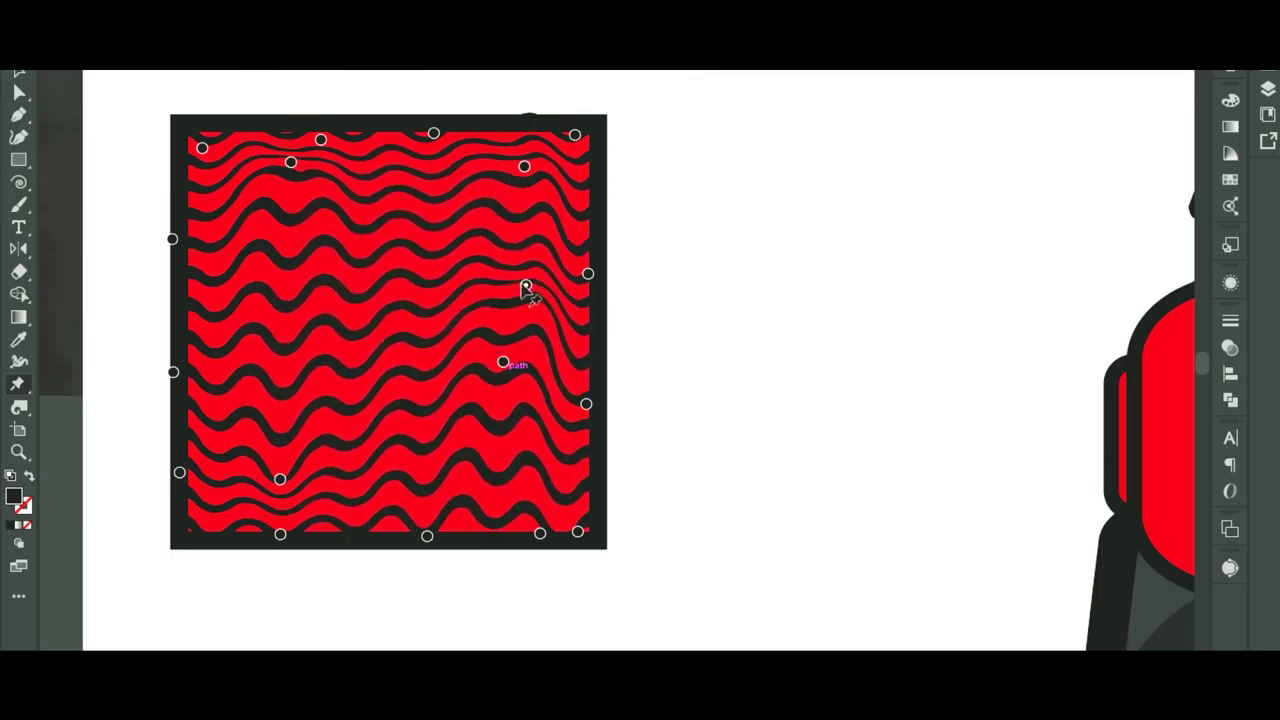
drag(288, 311, 289, 203)
key(v)
Group the warped wave lines with the red square and its black frame
key(z)
drag(645, 268, 418, 353)
drag(569, 265, 459, 446)
key(v)
key(ctrl+g)
Place a copy of the grouped pattern square on the crewmate's torso
key(space)
drag(298, 340, 121, 220)
drag(246, 222, 608, 418)
Examine the patterned square on the crewmate's torso and compare the character with the reference photos
key(ctrl+space)
drag(573, 409, 593, 464)
drag(585, 435, 622, 440)
key(ctrl+space)
drag(622, 440, 572, 427)
key(ctrl+space)
drag(568, 423, 455, 450)
click(373, 453)
key(ctrl+space)
drag(572, 340, 535, 404)
scroll(530, 430, down, 4)
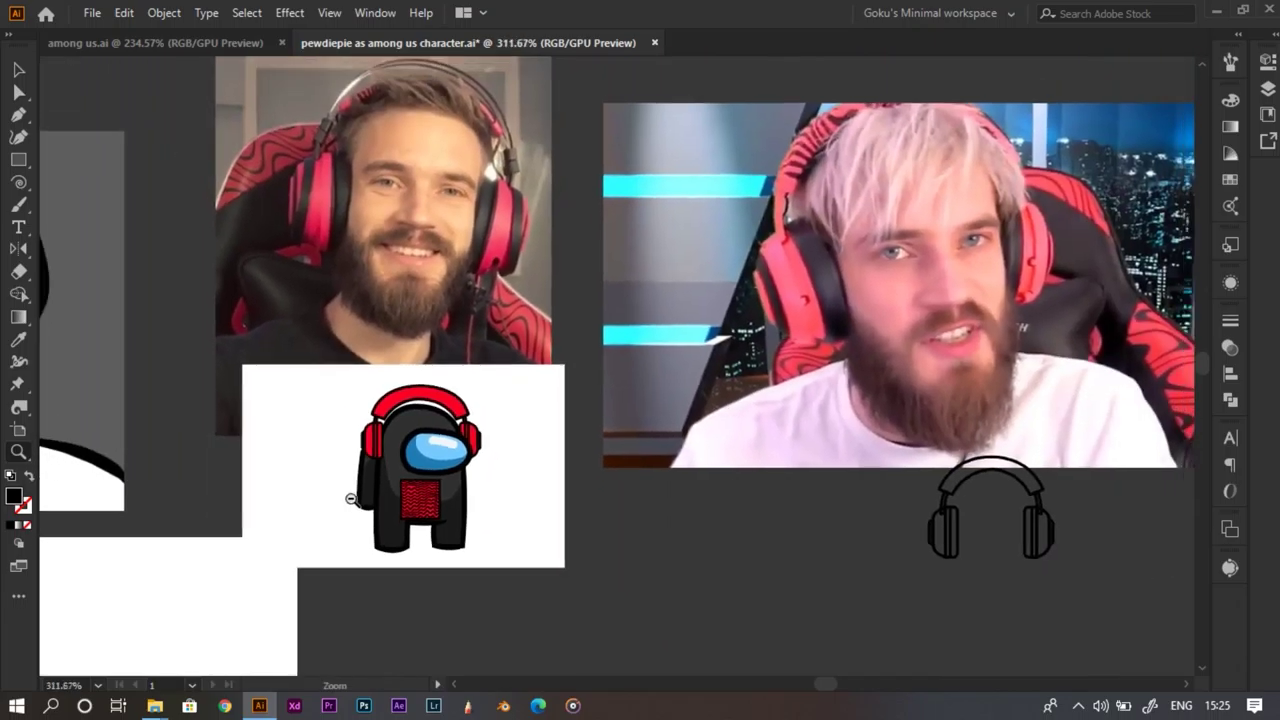
Ungroup the original pattern square beside the crewmate and move its wave lines below the red square
drag(351, 499, 598, 508)
drag(458, 512, 585, 460)
key(ctrl+space)
key(a)
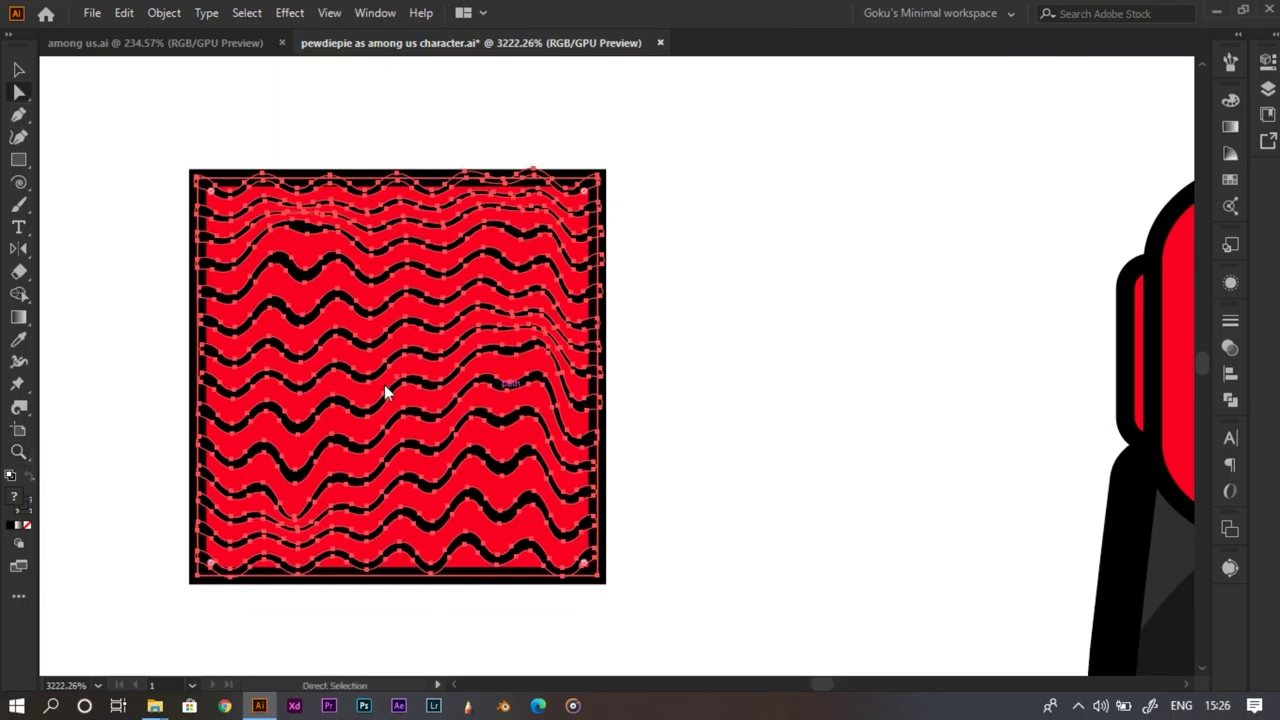
right_click(384, 384)
click(492, 215)
key(ctrl+space)
mouse_move(658, 344)
mouse_down()
mouse_move(605, 344)
mouse_move(543, 614)
mouse_move(546, 670)
mouse_up()
Delete the red square and its black frame, keeping only the loose wave lines
key(v)
click(737, 370)
click(545, 437)
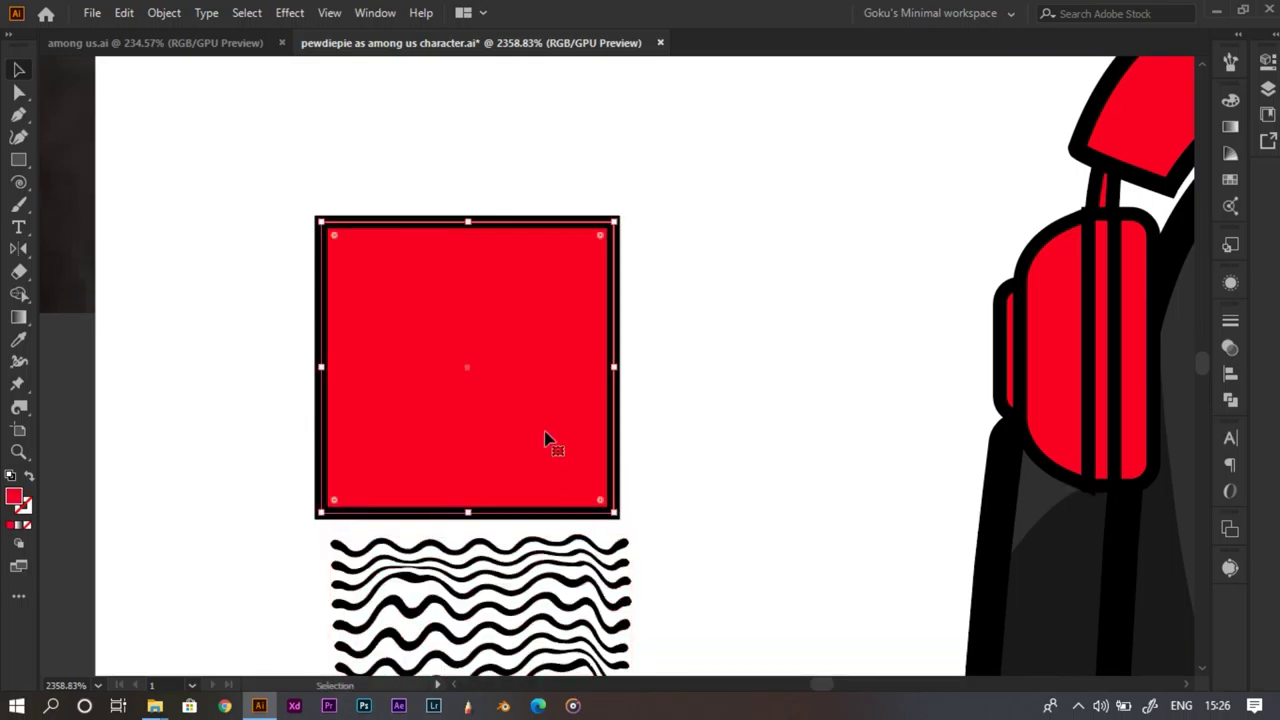
key(Delete)
click(617, 424)
key(Delete)
Move the loose wave lines up into the emptied space and expand their appearance
drag(551, 577, 555, 306)
key(alt+o)
key(e)
scroll(580, 497, down, 1)
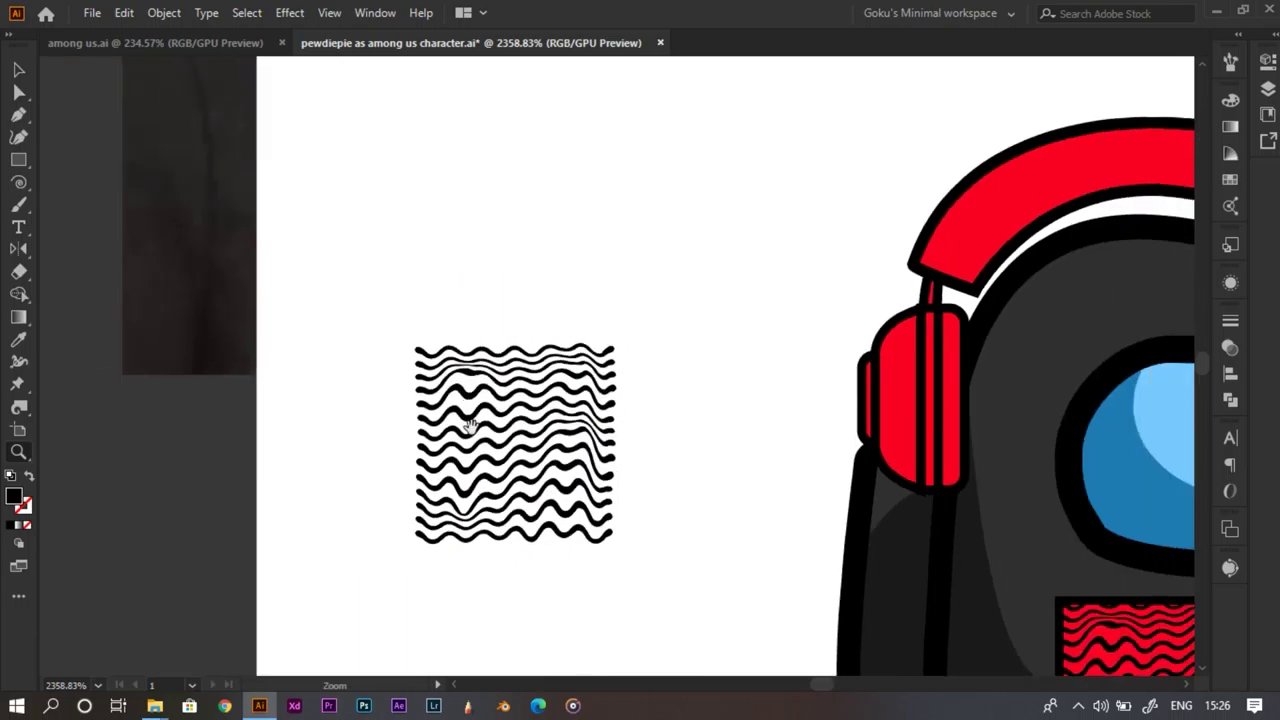
Place a copy of the headphones' red headband just below the loose wave lines
drag(563, 494, 433, 418)
key(v)
mouse_move(487, 471)
mouse_down()
mouse_move(622, 604)
mouse_move(559, 510)
mouse_up()
scroll(583, 486, down, 2)
drag(503, 430, 473, 379)
click(788, 176)
mouse_move(788, 176)
mouse_down()
mouse_move(367, 453)
mouse_move(398, 525)
mouse_up()
key(z)
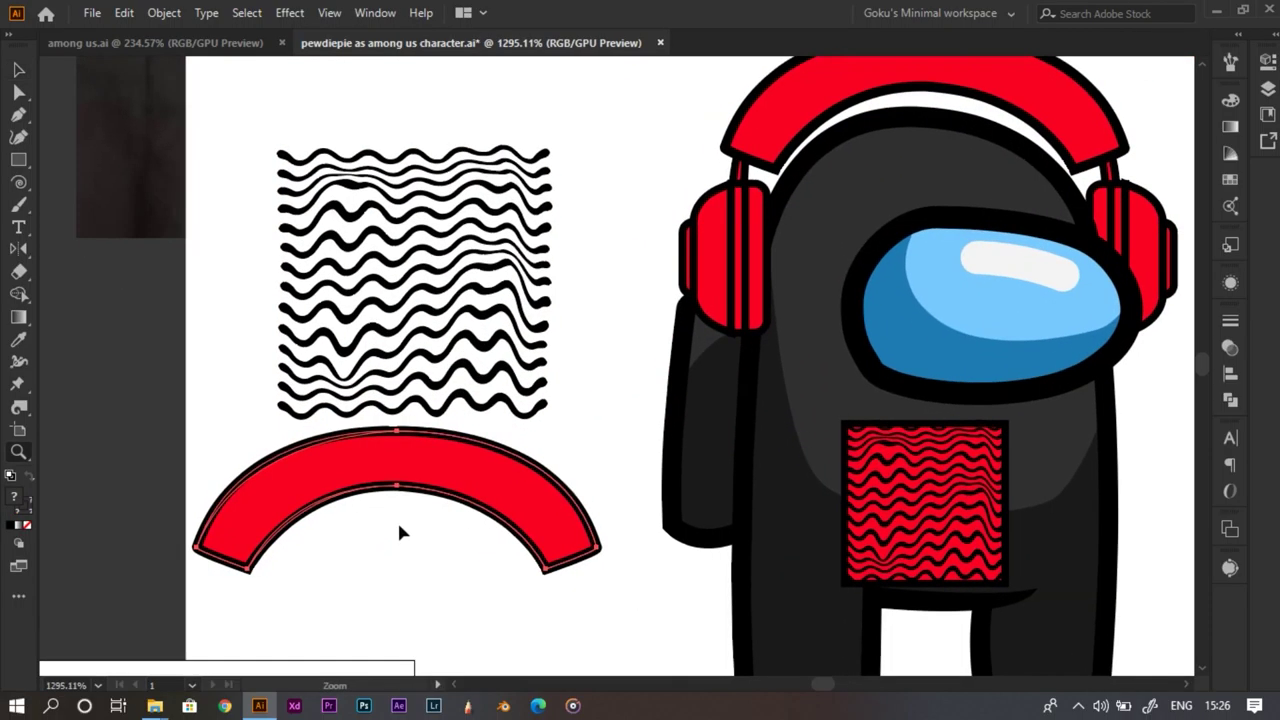
Ungroup the copied headband and remove its black outline, keeping the red arc
key(v)
right_click(437, 461)
click(538, 289)
click(530, 442)
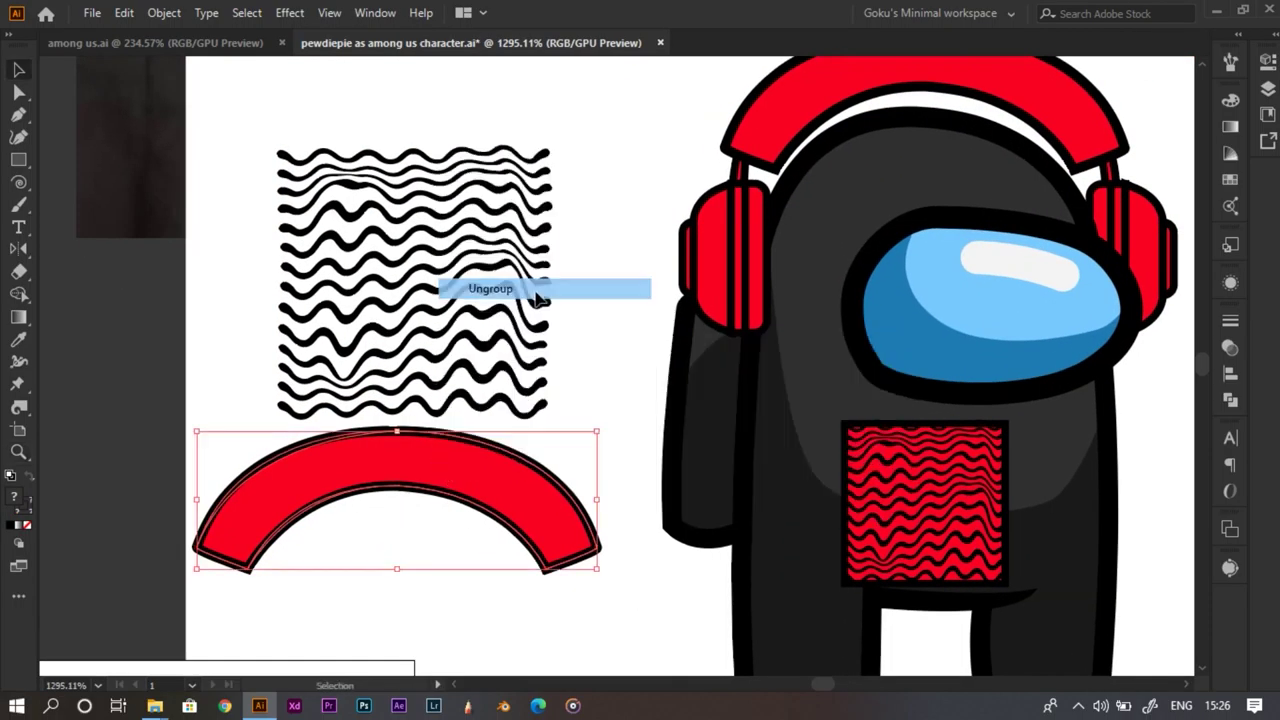
click(530, 474)
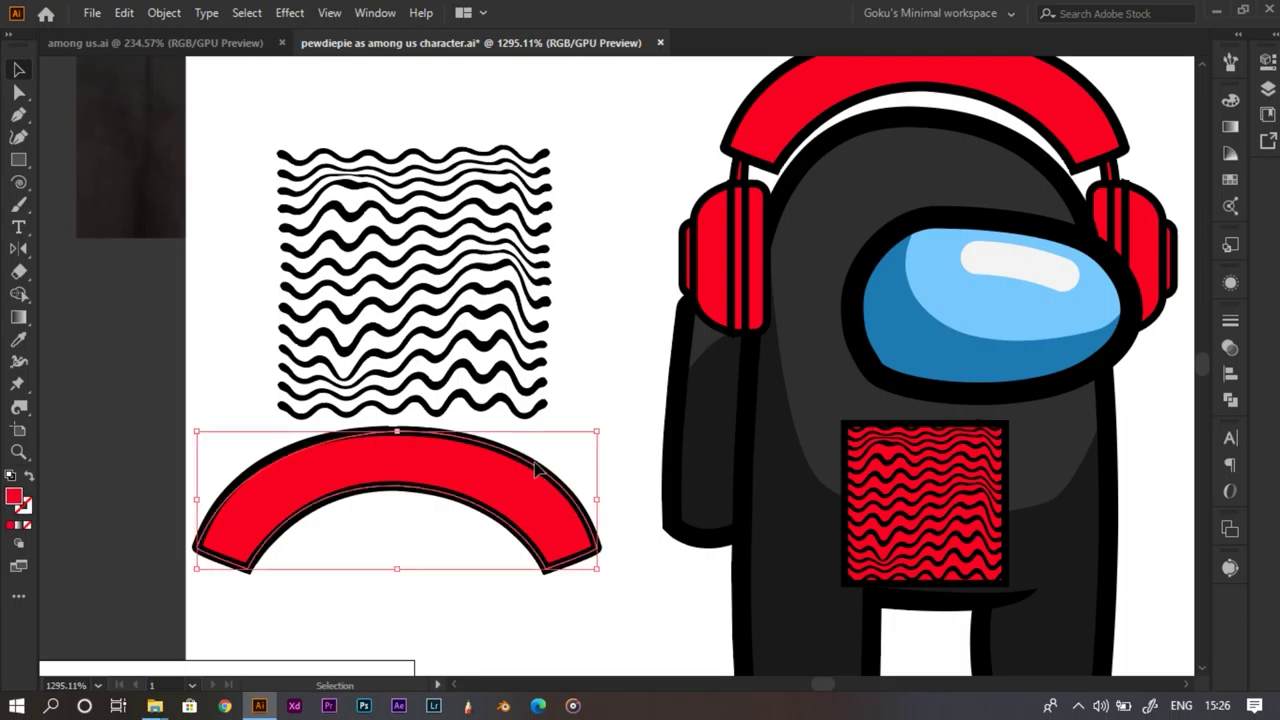
key(Delete)
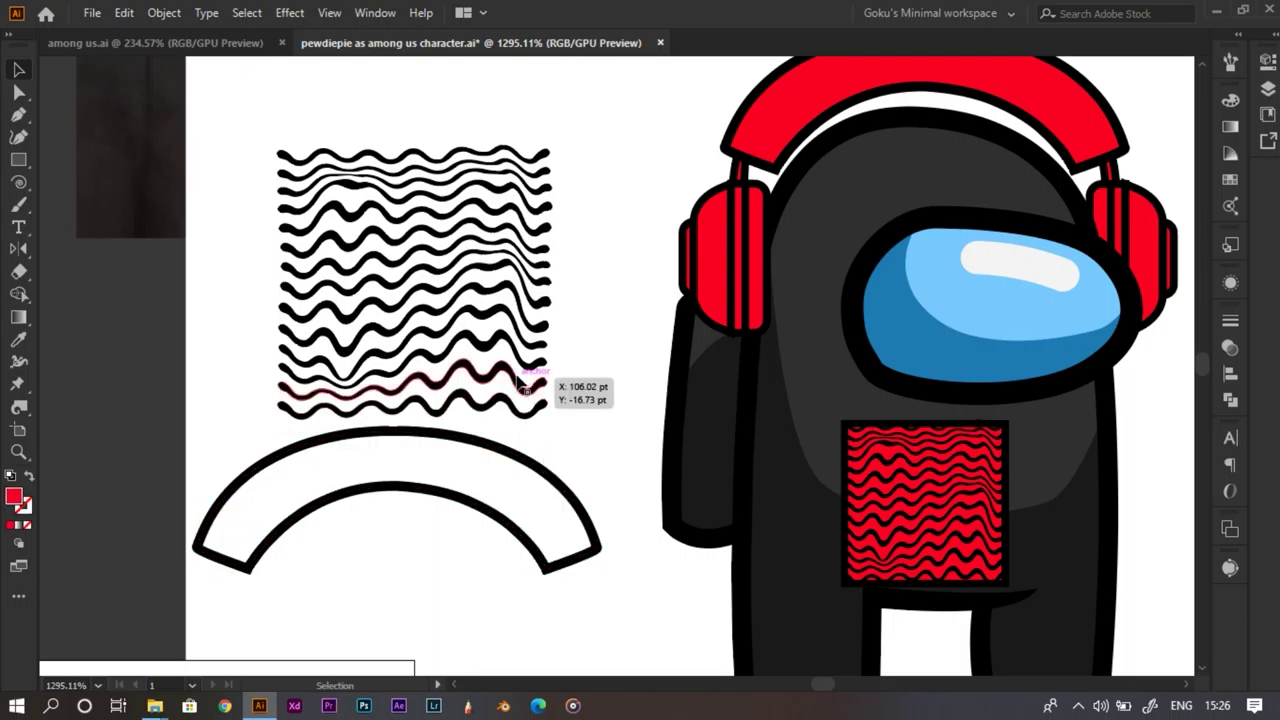
key(ctrl+z)
Move the wave lines over the red arc and stretch them horizontally to span its full width
mouse_move(525, 320)
mouse_down()
mouse_move(508, 447)
mouse_move(456, 532)
mouse_move(438, 550)
mouse_move(398, 493)
mouse_up()
drag(444, 485, 574, 485)
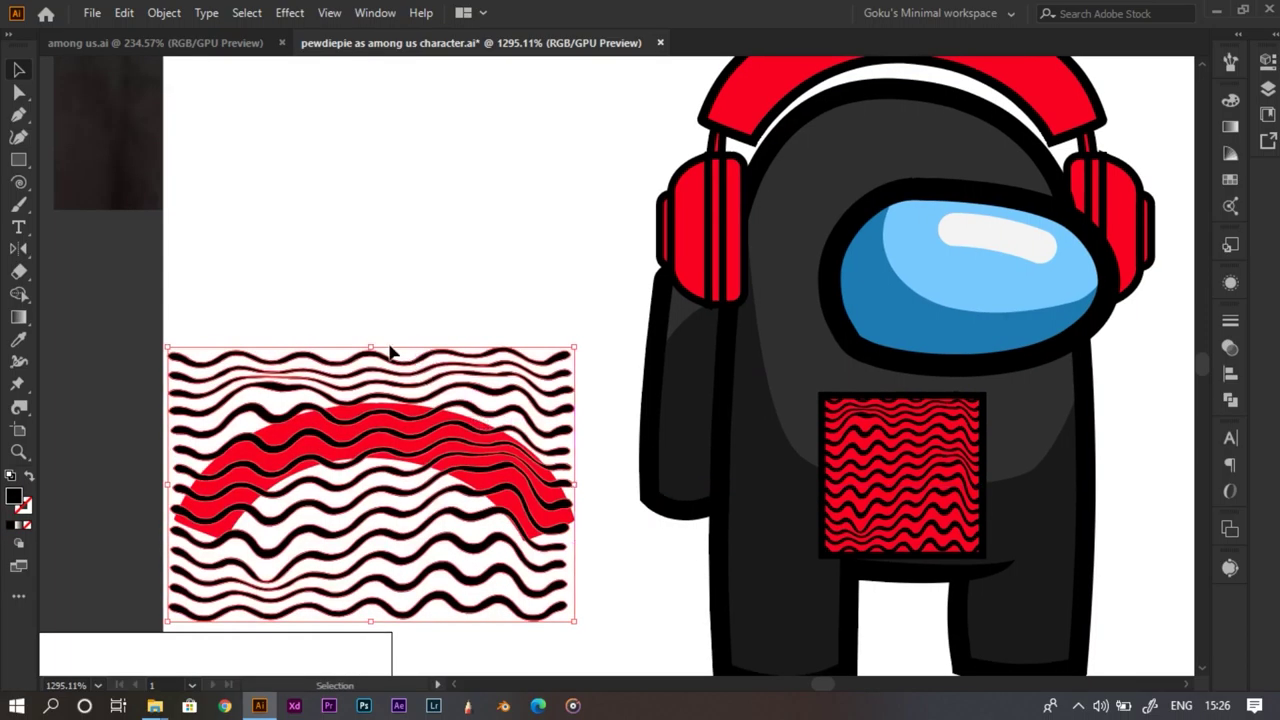
Trim away all wave segments outside the red arc with the Shape Builder, keeping the lines within the headband shape
drag(363, 140, 644, 450)
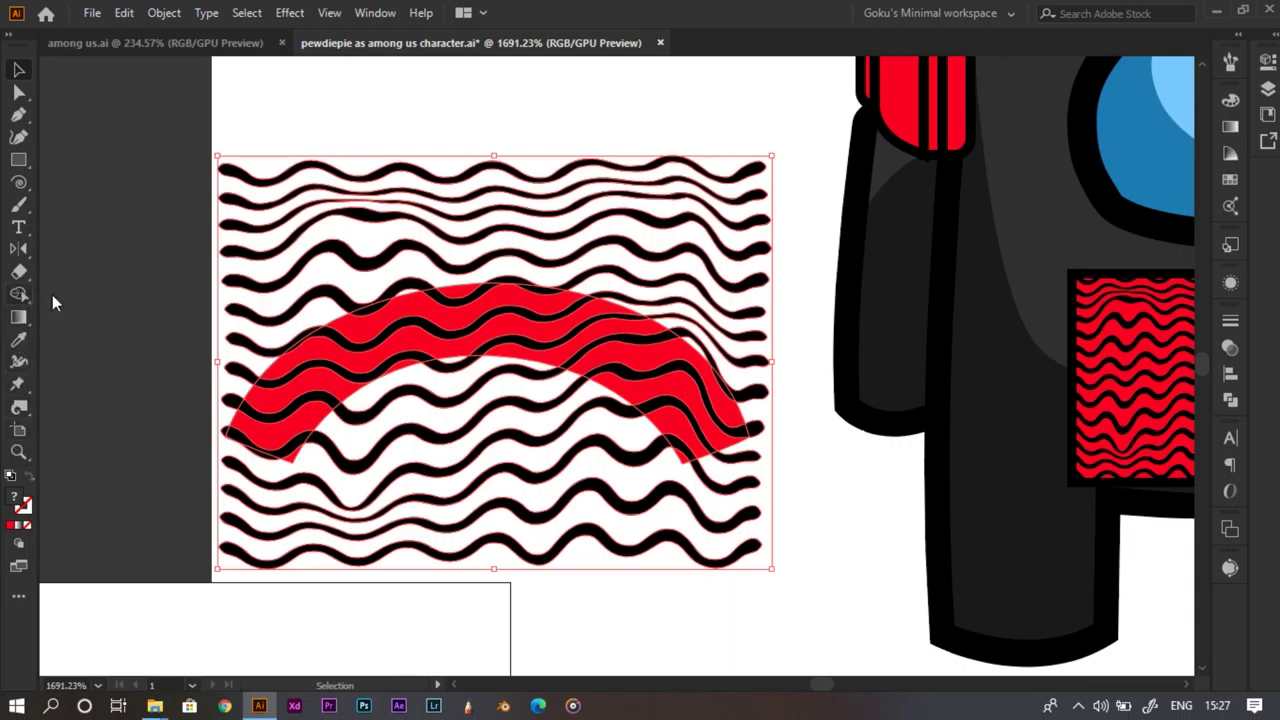
key(shift+m)
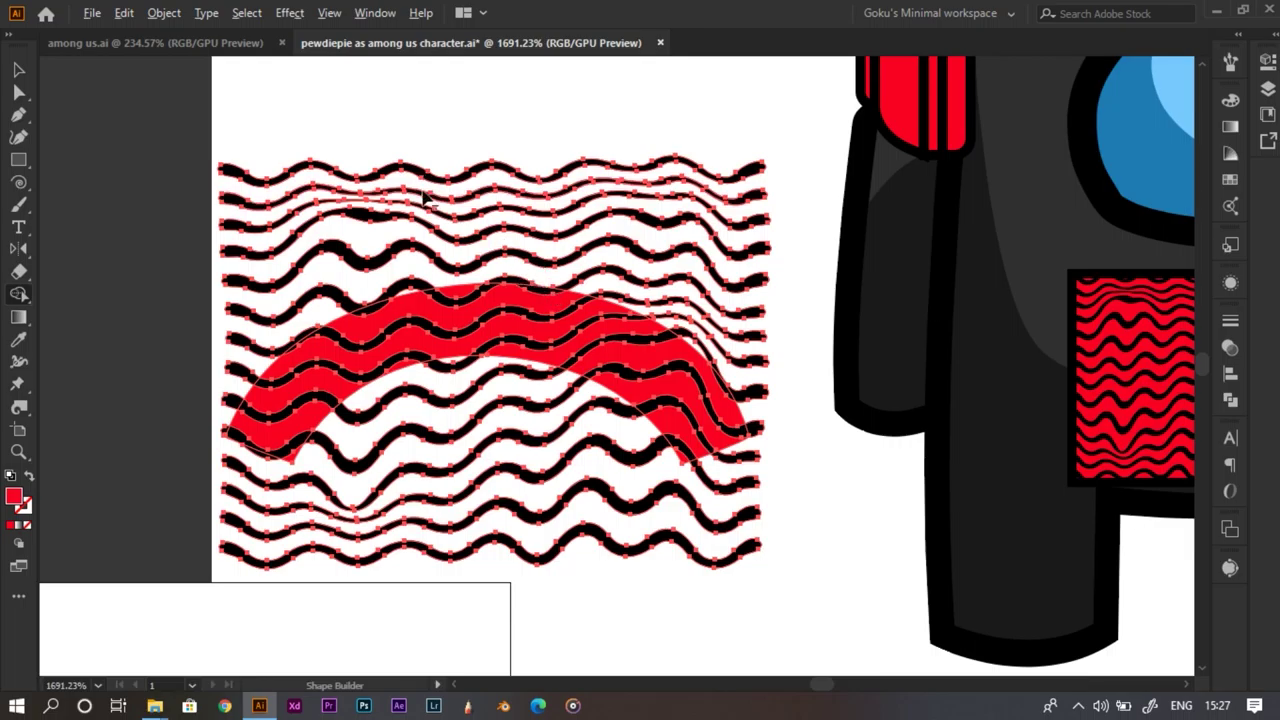
drag(425, 170, 306, 313)
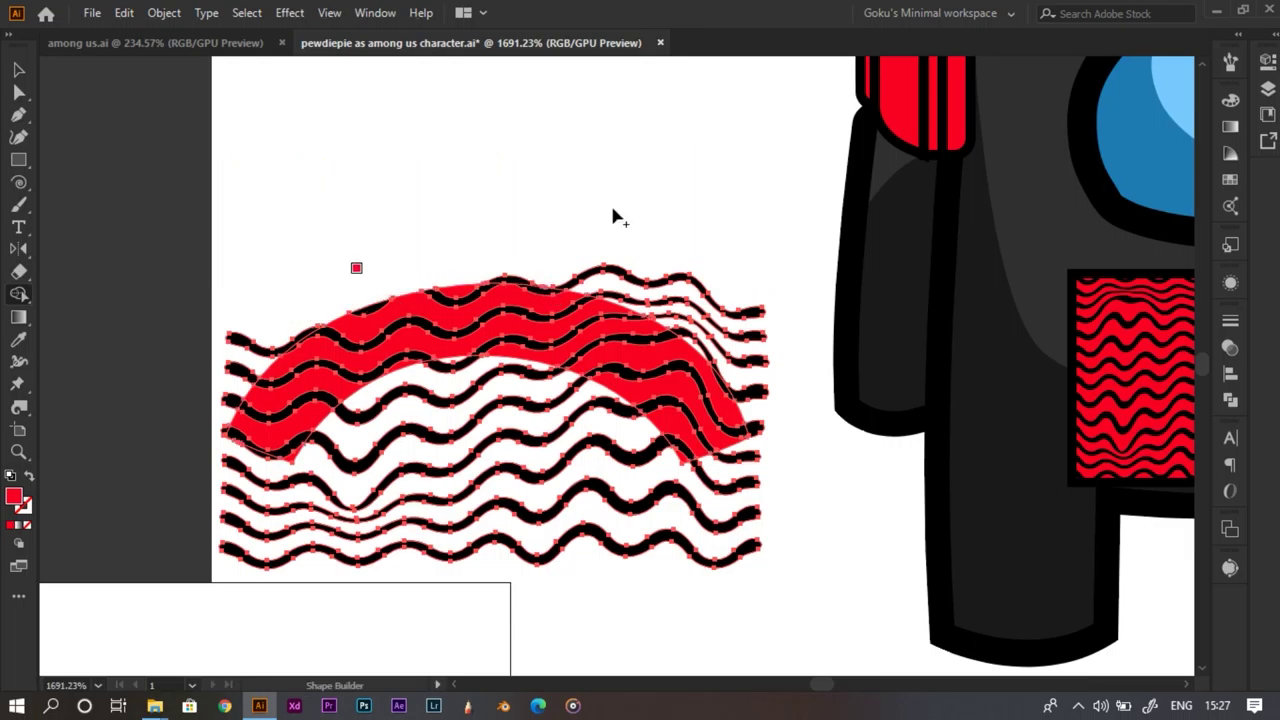
drag(638, 249, 685, 303)
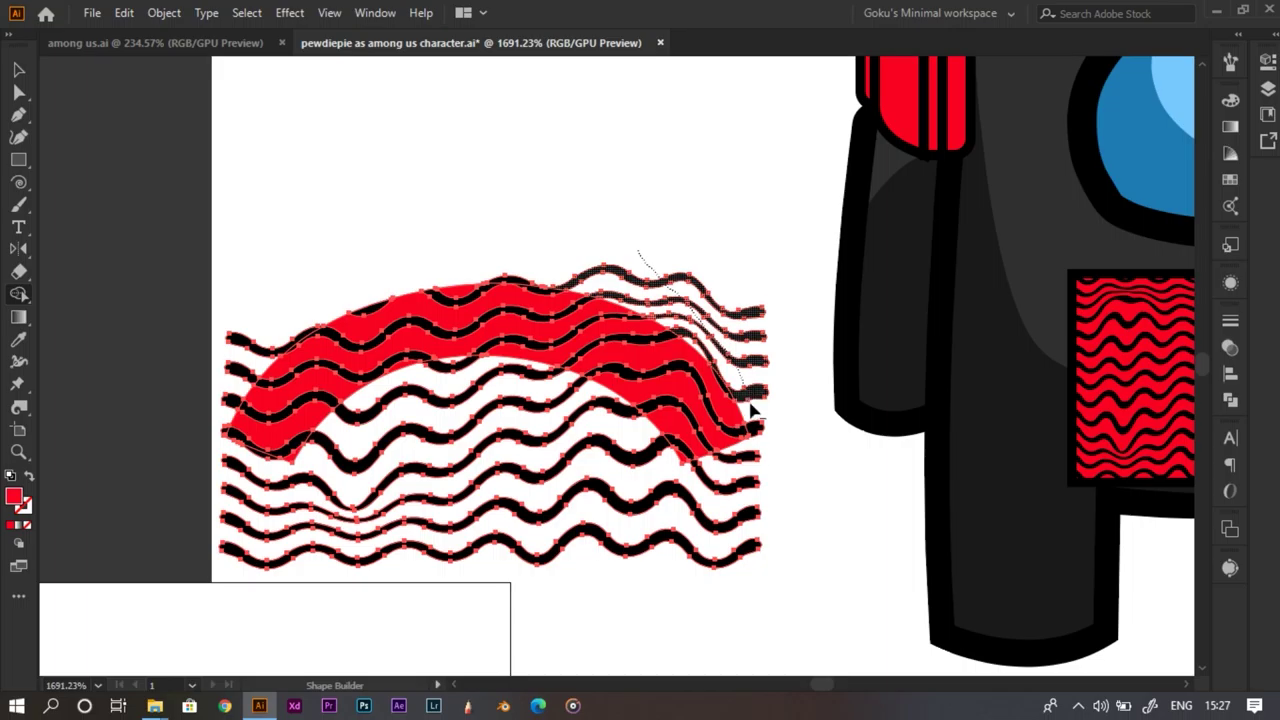
drag(760, 461, 609, 560)
mouse_move(545, 455)
mouse_down()
mouse_move(520, 405)
mouse_move(452, 370)
mouse_up()
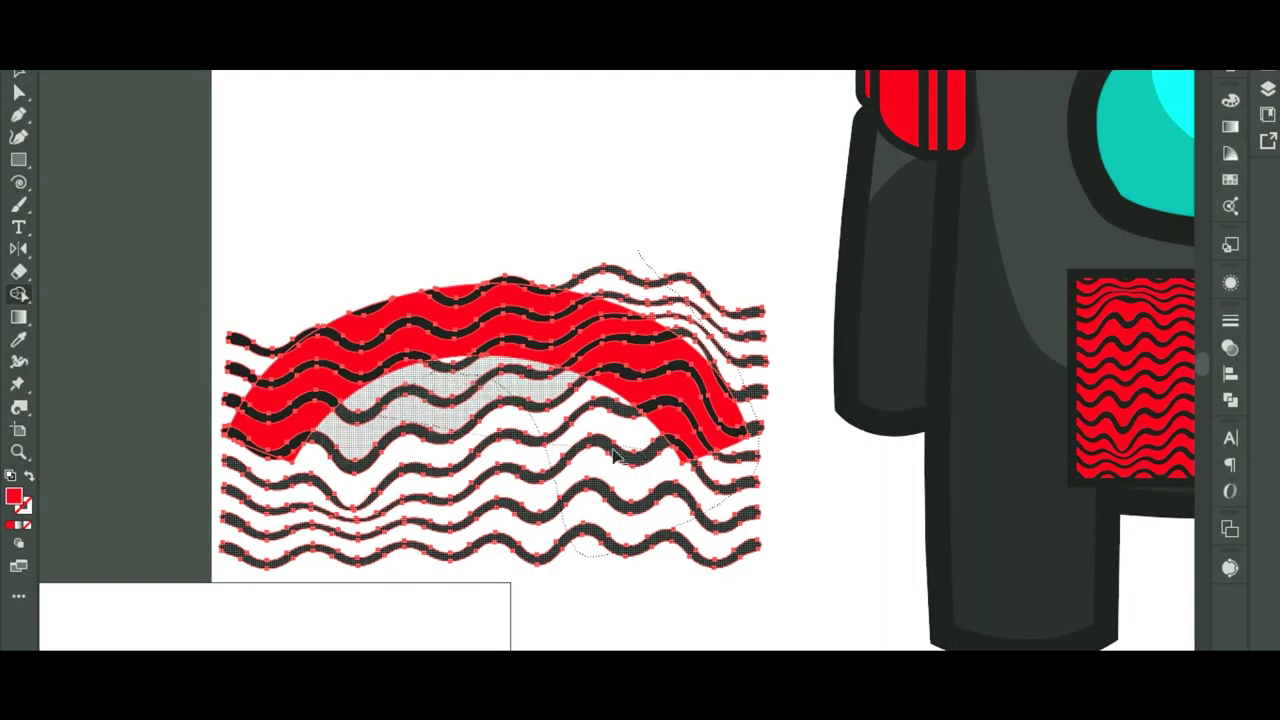
drag(615, 455, 430, 452)
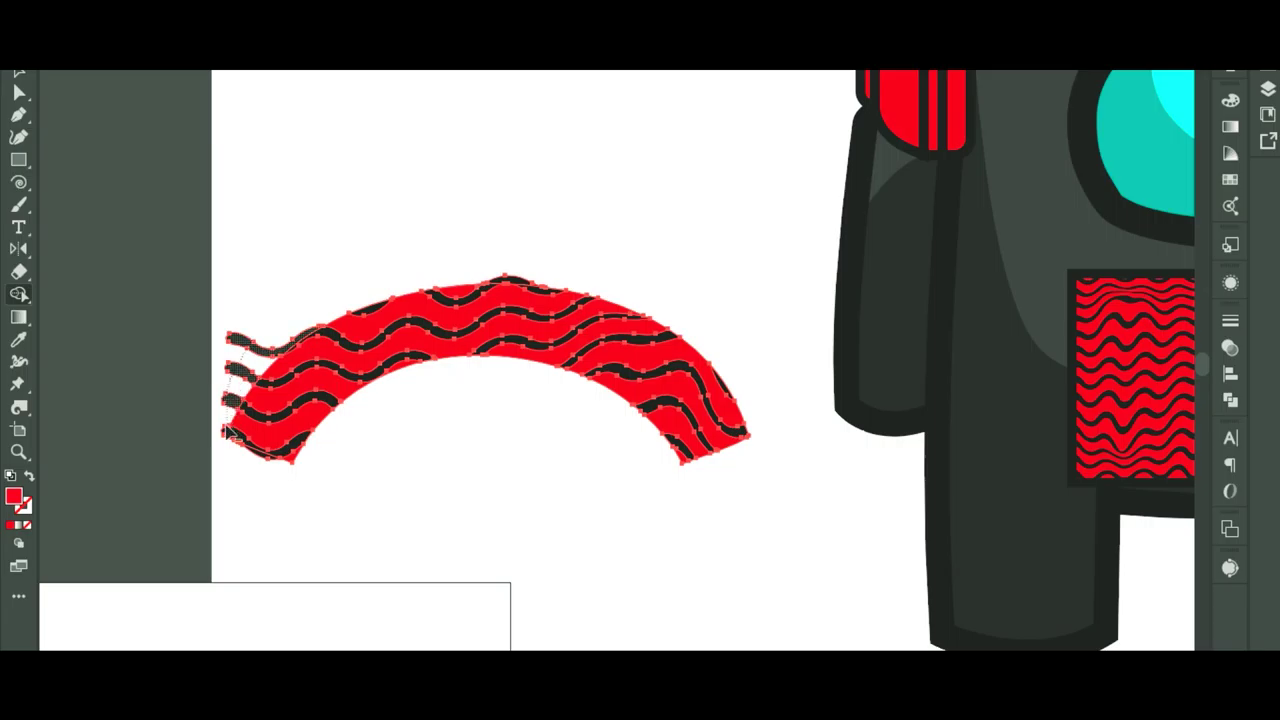
drag(228, 432, 232, 430)
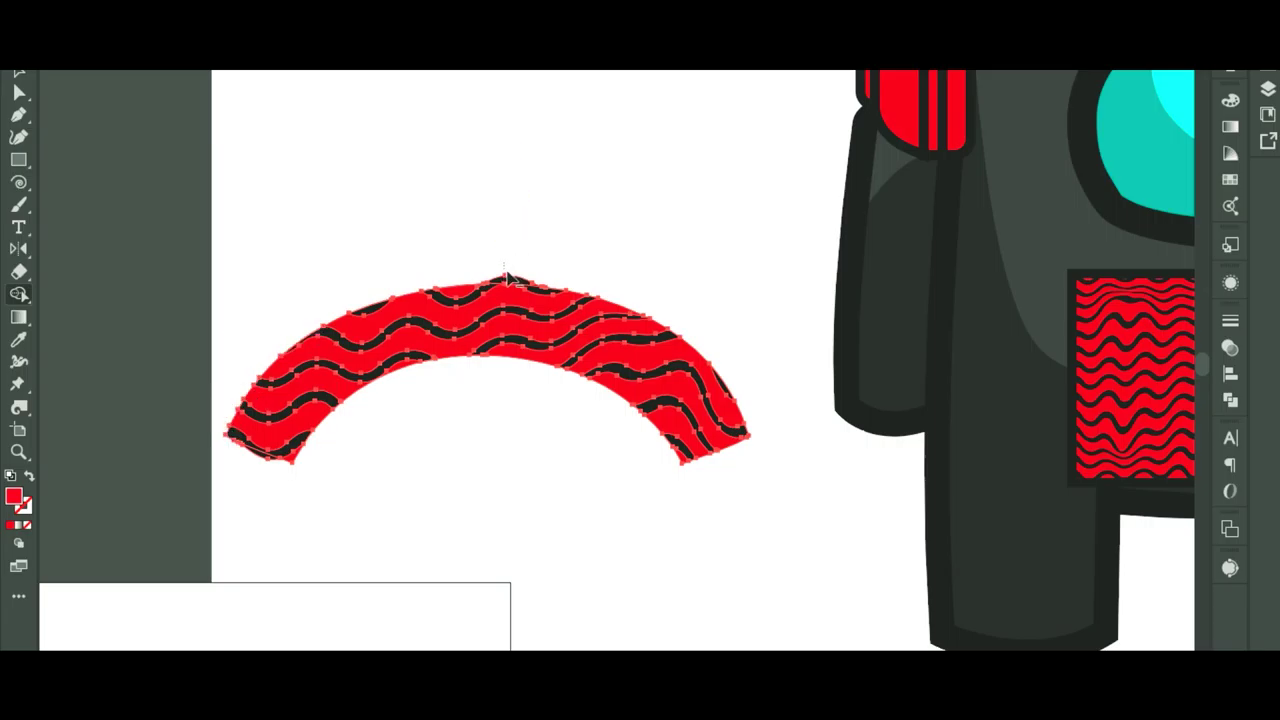
key(z)
drag(616, 248, 515, 368)
key(v)
click(553, 342)
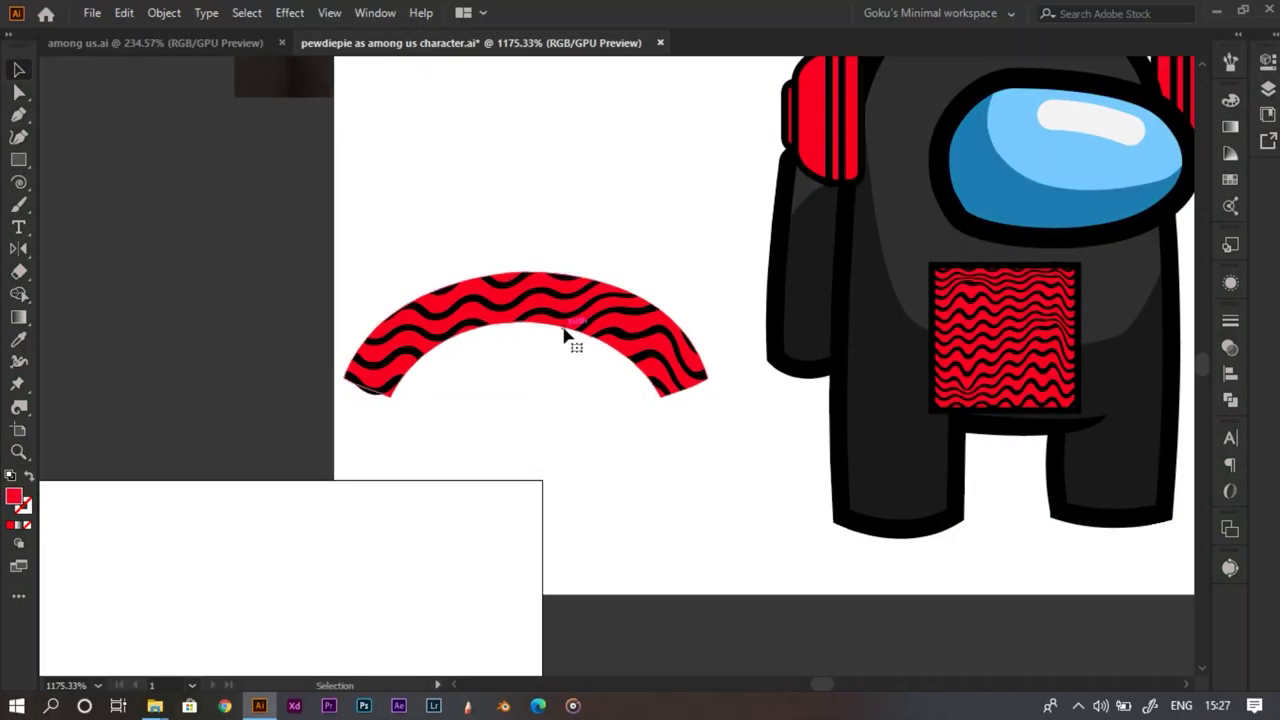
Delete the loose red arc and move its trimmed wave lines onto the headphones' red headband
click(553, 333)
key(Delete)
key(h)
drag(657, 263, 336, 422)
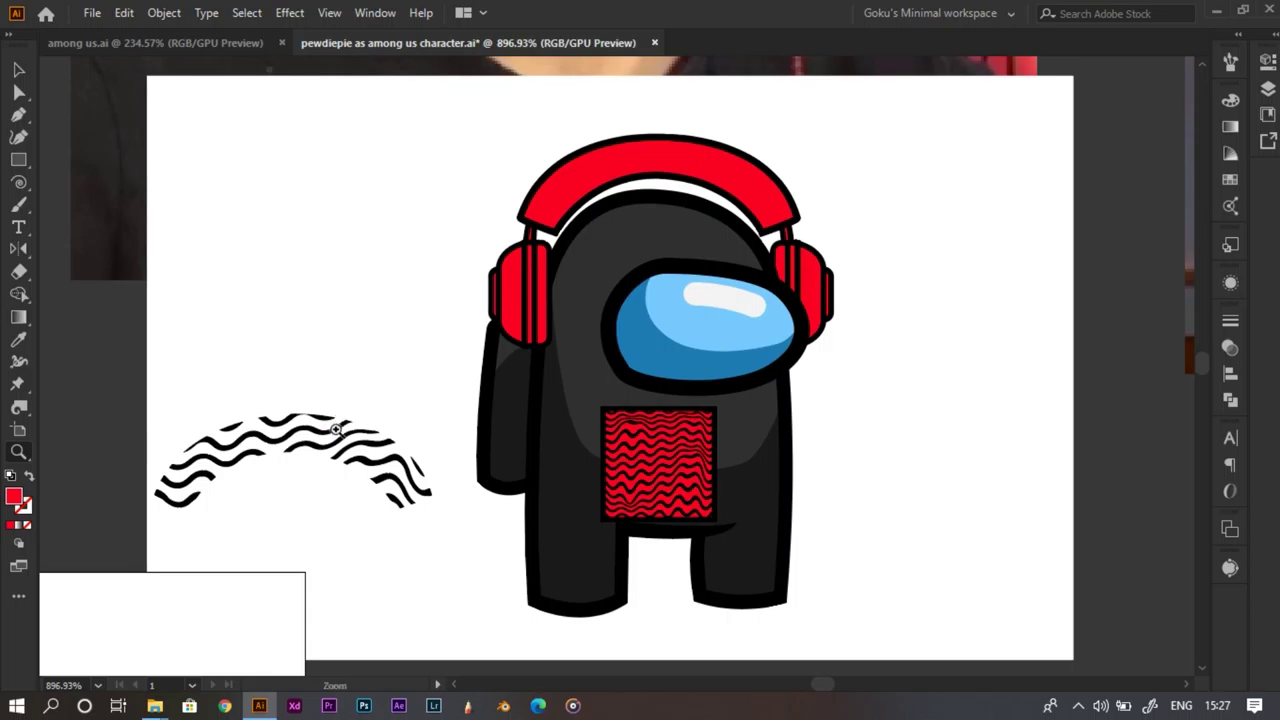
drag(566, 281, 698, 162)
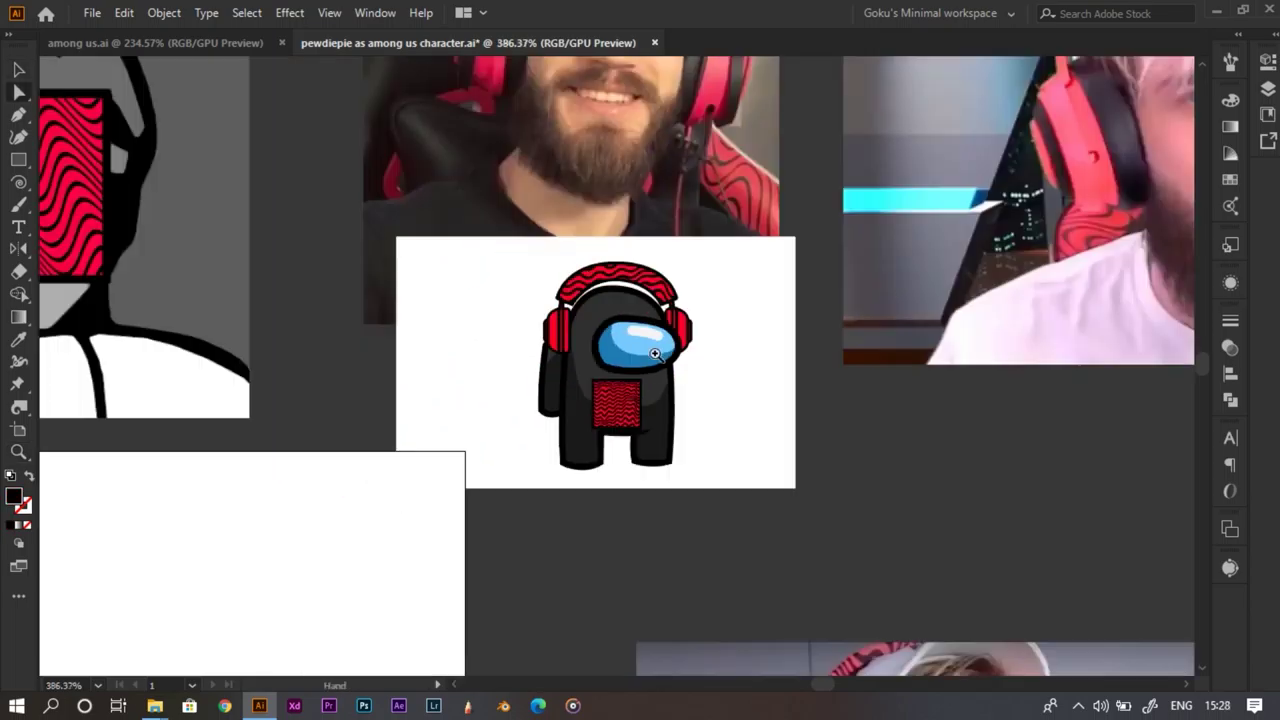
Check the fit of the wave pattern on the headband and save the document
key(z)
drag(556, 382, 683, 419)
key(v)
click(672, 418)
drag(527, 332, 519, 326)
key(z)
drag(609, 380, 617, 413)
key(v)
drag(527, 329, 545, 346)
key(z)
drag(609, 382, 335, 460)
key(ctrl+s)
Recolour the inner cushions of both earcups with the dark shade sampled from the body
drag(642, 334, 500, 458)
key(a)
click(333, 423)
scroll(333, 423, up, 5)
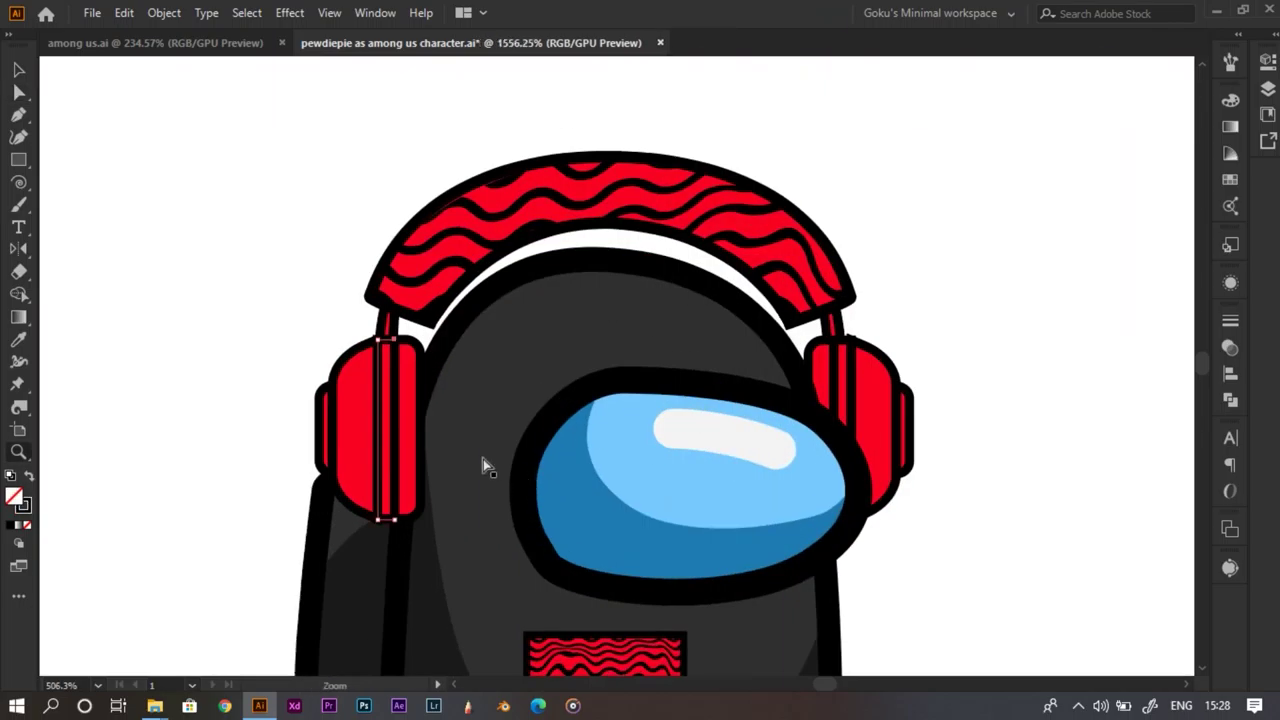
shift+click(821, 365)
key(z)
scroll(694, 429, down, 2)
scroll(546, 397, down, 2)
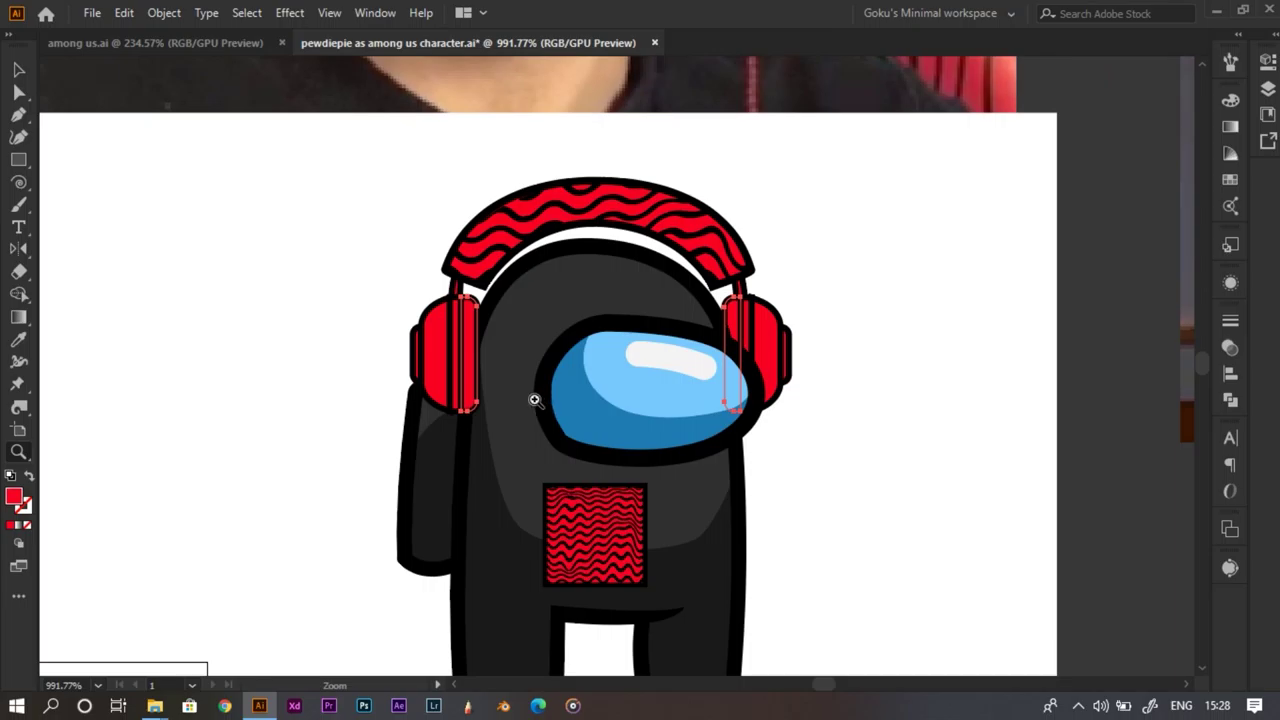
key(i)
key(z)
scroll(514, 434, up, 2)
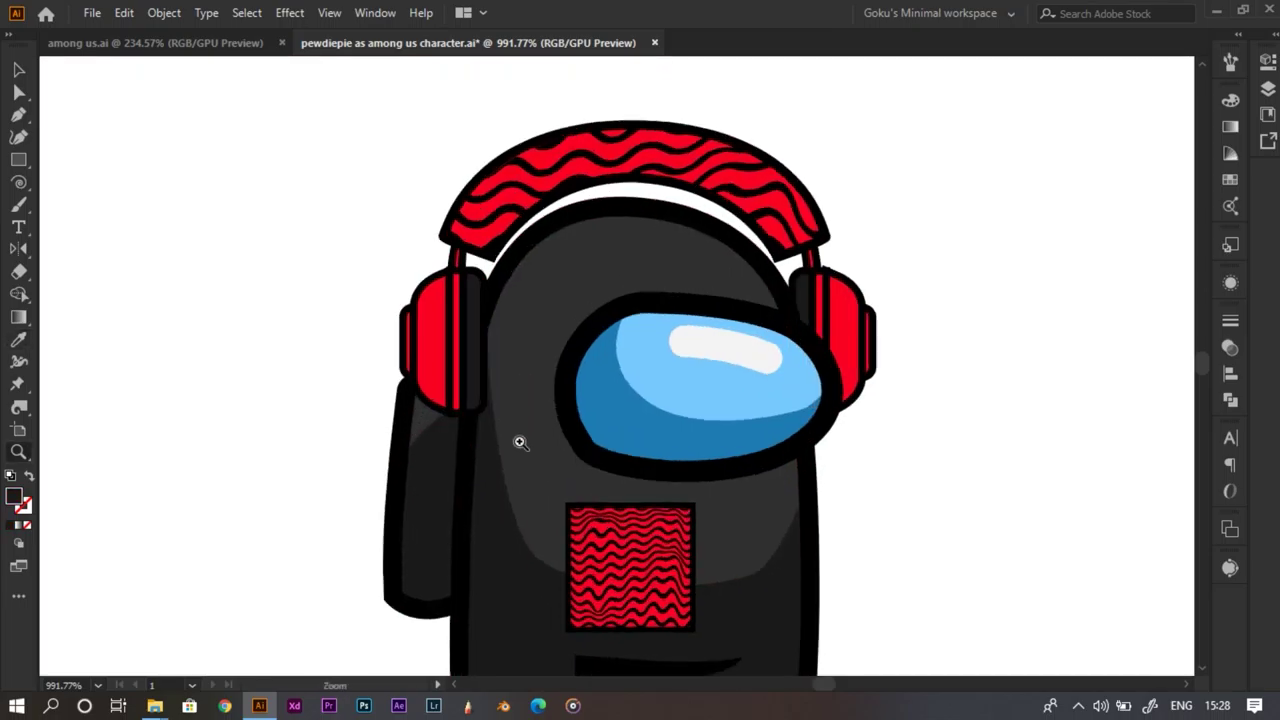
Lower the fill brightness of both ear cushions to 5.1%
click(1230, 102)
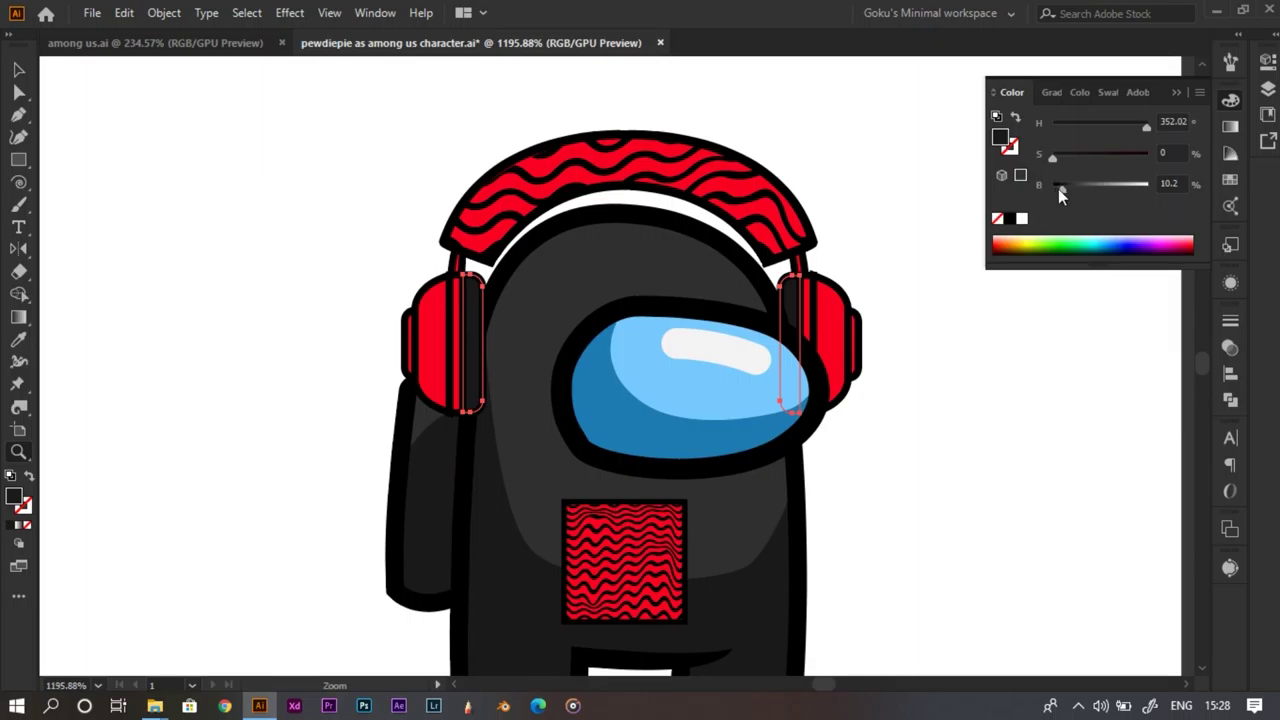
drag(1061, 189, 1057, 190)
drag(293, 405, 260, 547)
scroll(312, 494, up, 2)
Recolour the small outer caps of both earcups with the near-black shade sampled from the inner cushion
key(a)
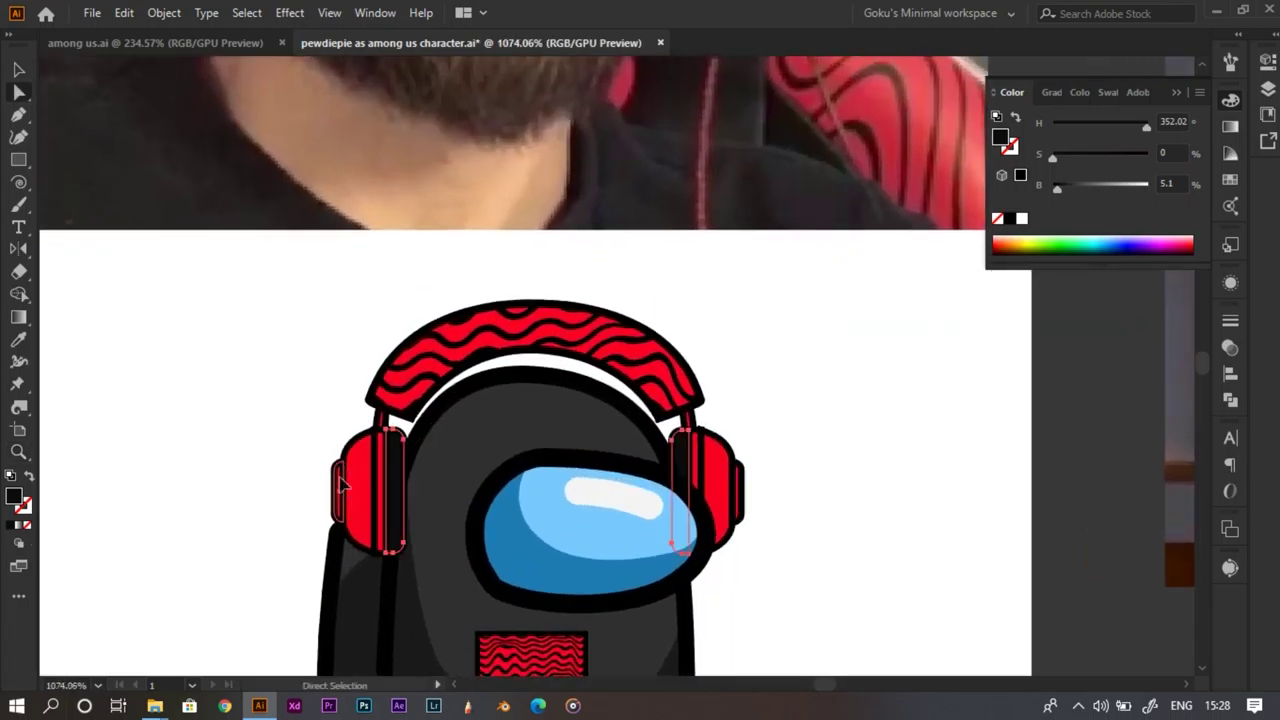
click(340, 485)
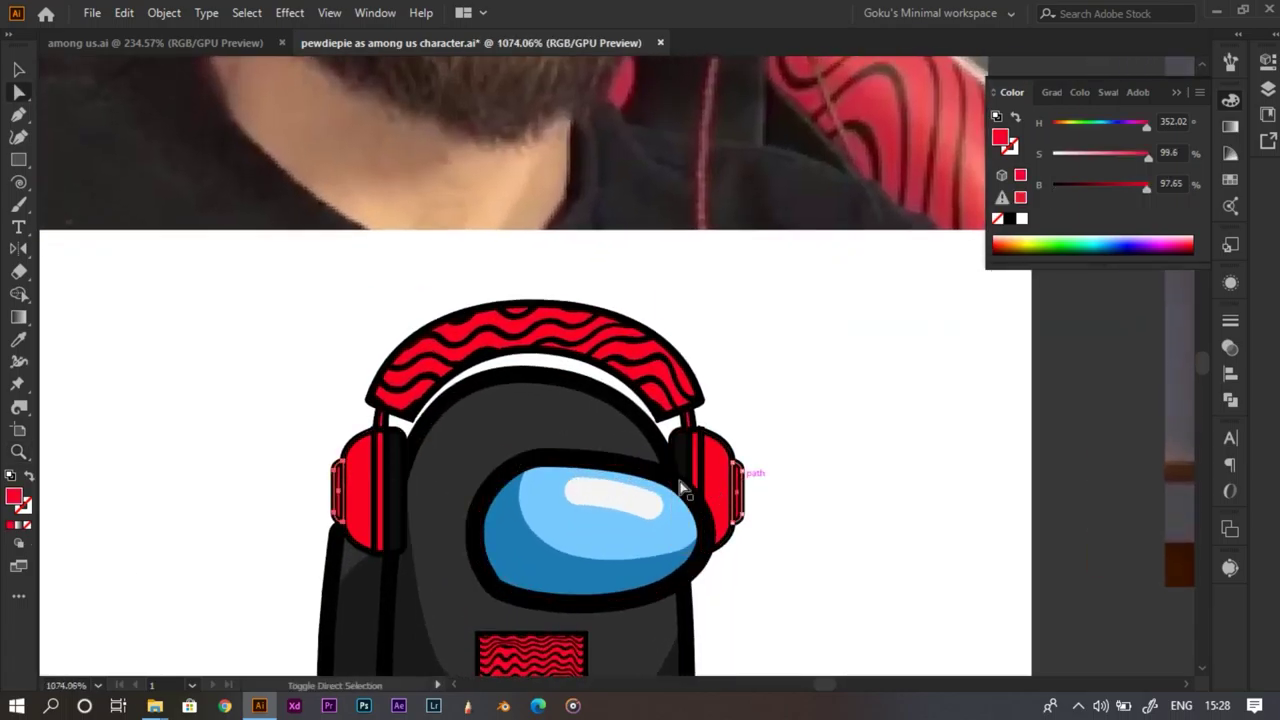
key(z)
scroll(690, 486, up, 2)
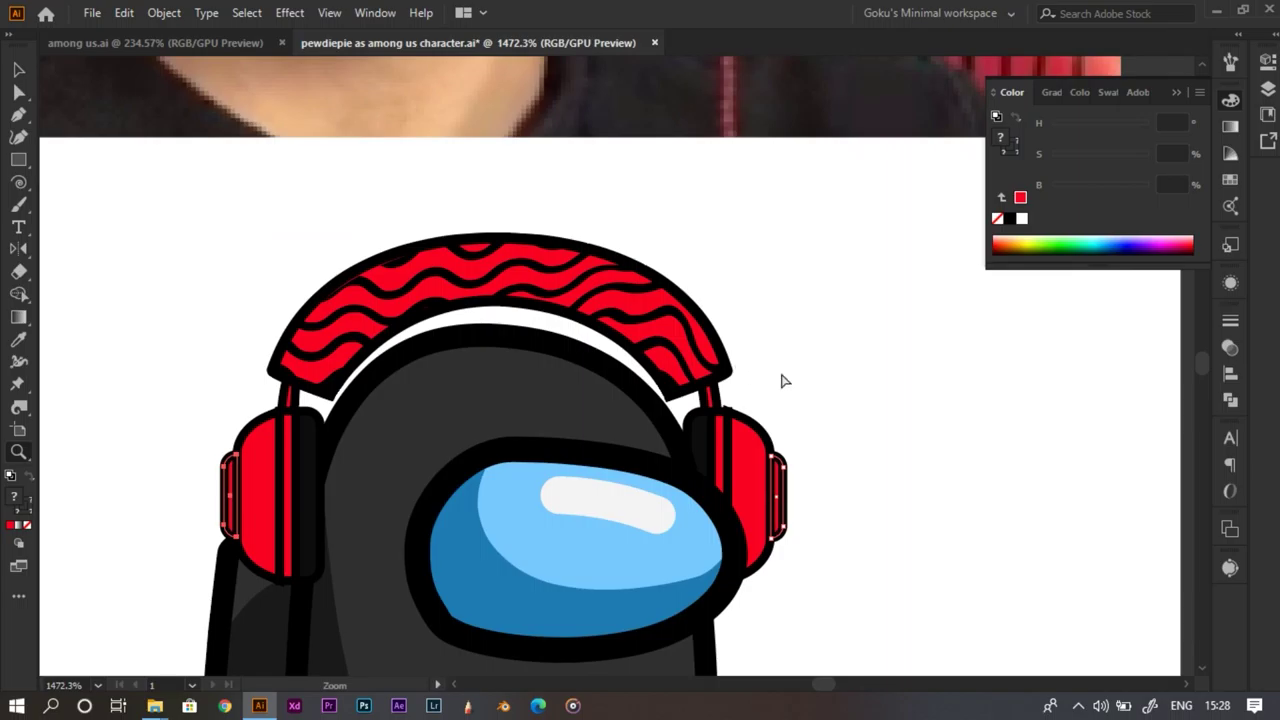
key(a)
click(785, 381)
key(z)
drag(272, 480, 281, 528)
drag(50, 523, 68, 463)
drag(68, 463, 437, 463)
key(a)
click(391, 454)
key(z)
drag(503, 424, 120, 411)
drag(120, 411, 100, 407)
drag(1180, 460, 363, 447)
drag(643, 415, 1010, 474)
key(a)
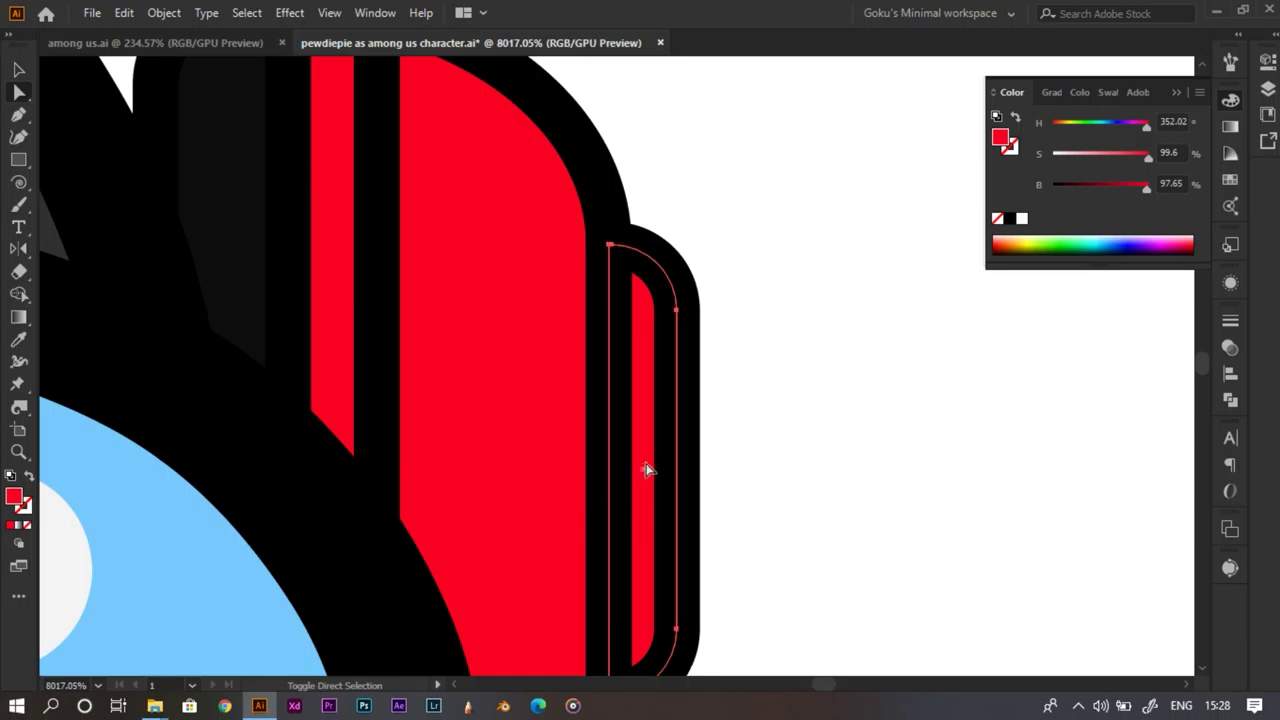
scroll(646, 469, down, 5)
key(i)
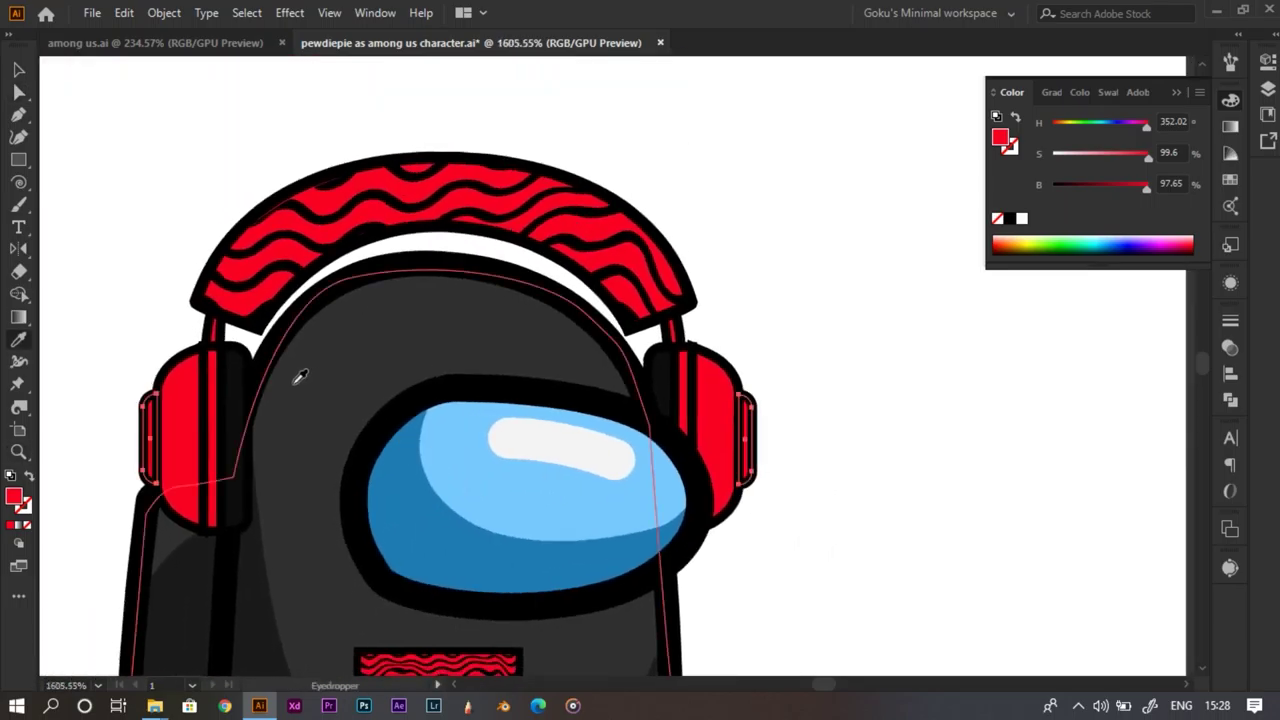
click(232, 367)
Draw a downward-bowing curve across the torso below the visor with the Pen tool, giving it a black stroke and no fill
key(z)
drag(317, 384, 45, 503)
drag(534, 380, 600, 378)
drag(330, 377, 356, 346)
drag(315, 349, 537, 345)
key(p)
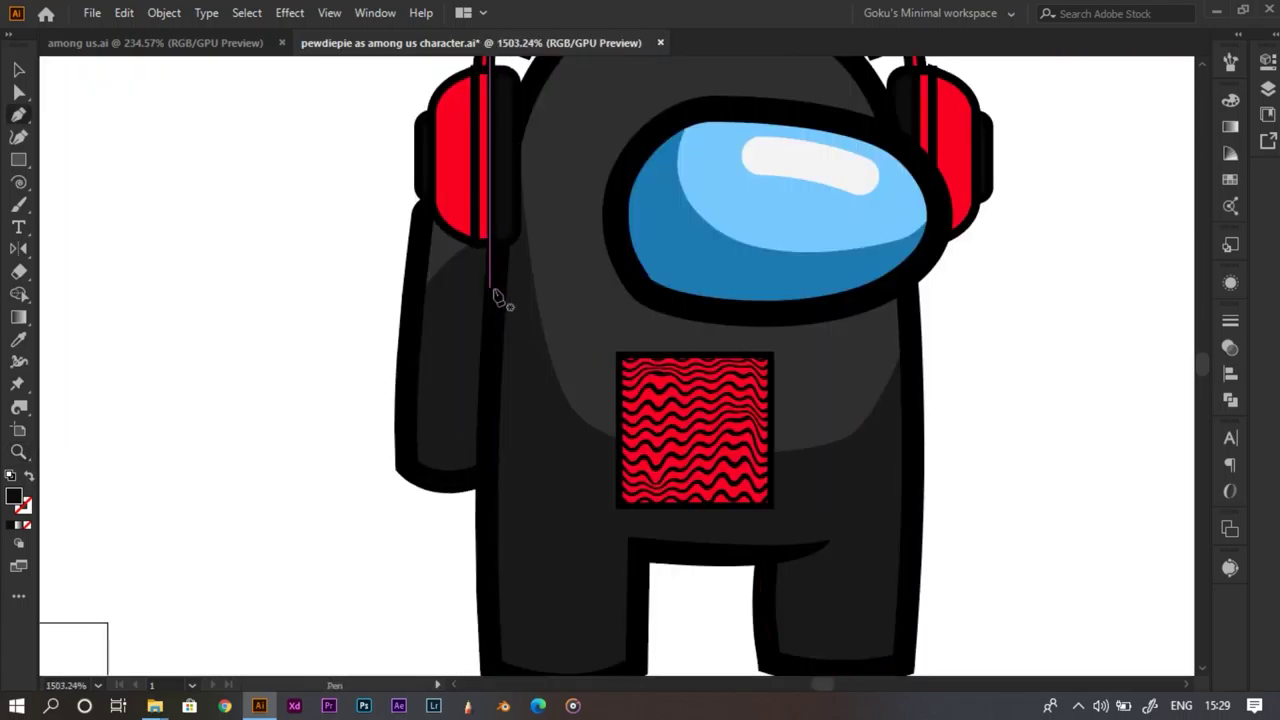
click(492, 295)
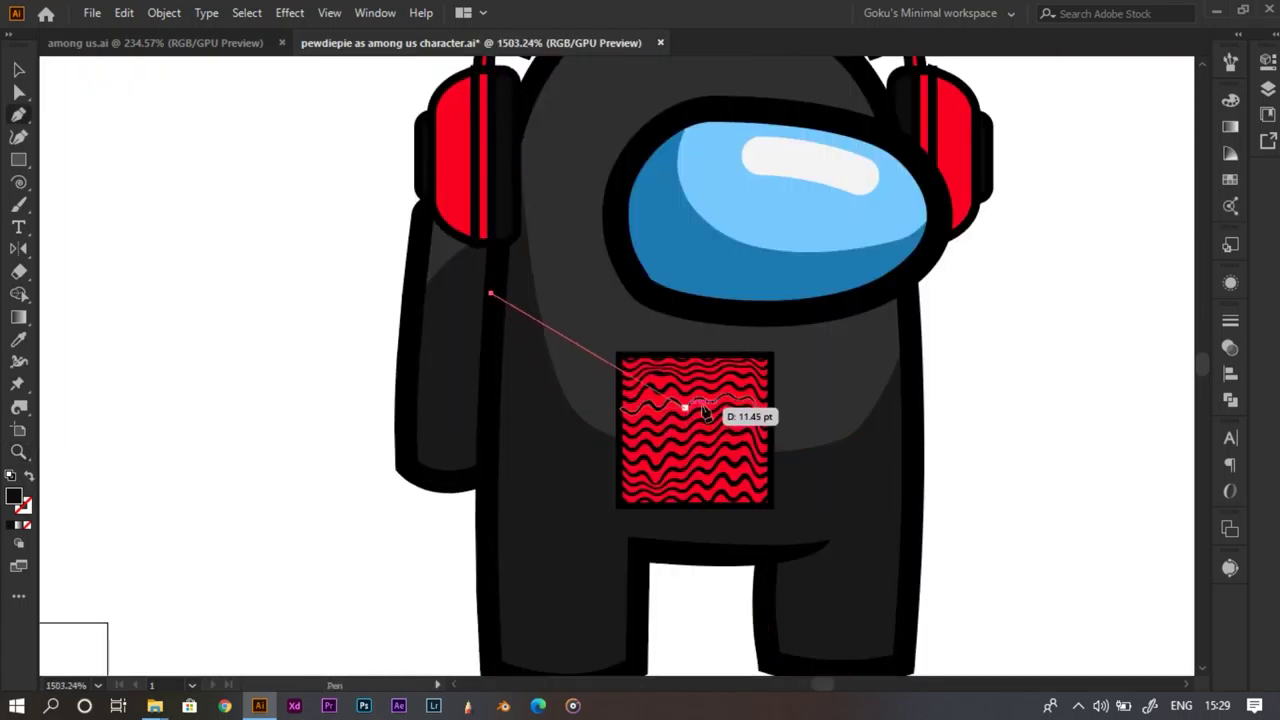
drag(910, 310, 873, 445)
key(i)
click(916, 431)
key(z)
key(shift+x)
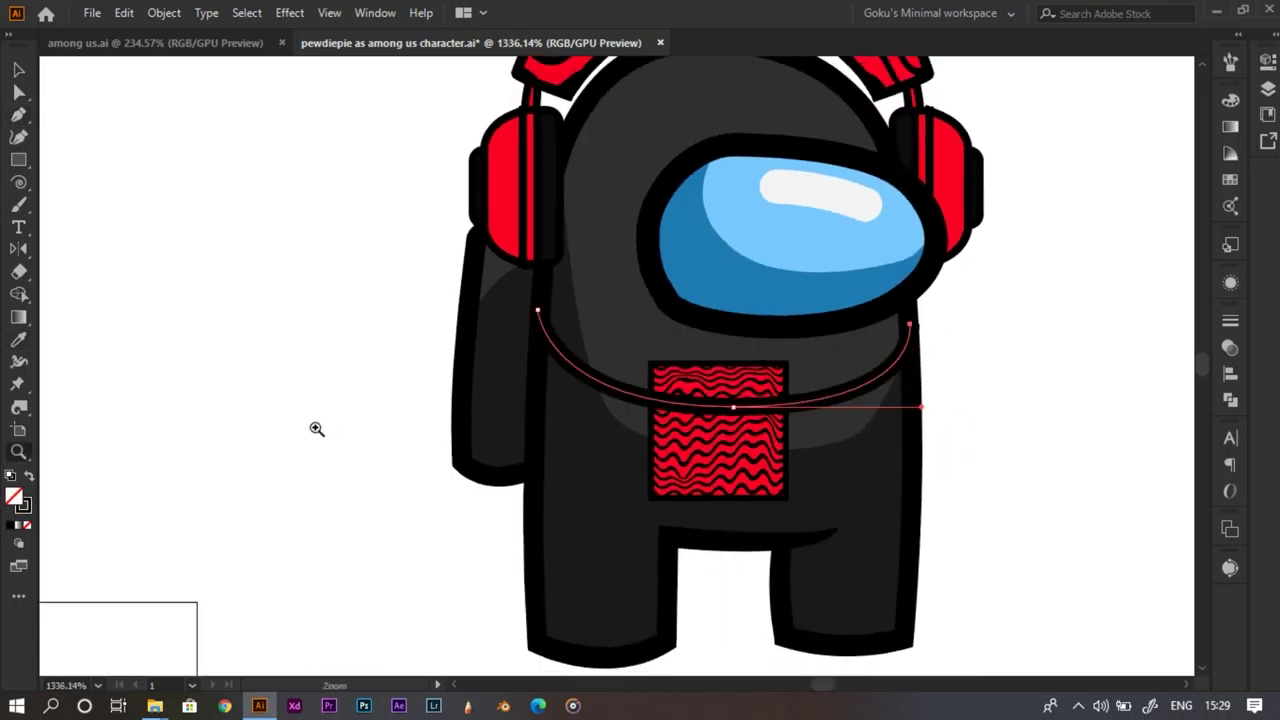
Set the torso curve's stroke weight to 1 pt
click(1230, 283)
click(1224, 318)
click(1064, 337)
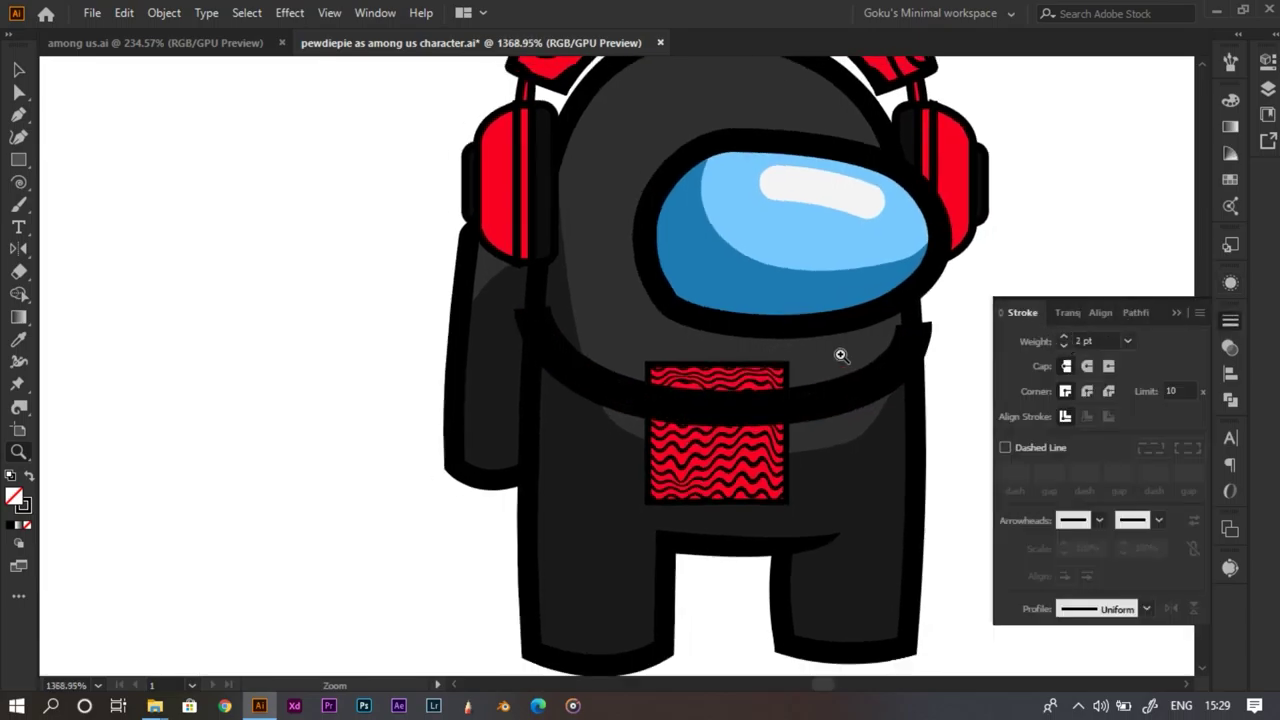
scroll(826, 371, down, 3)
scroll(840, 374, up, 4)
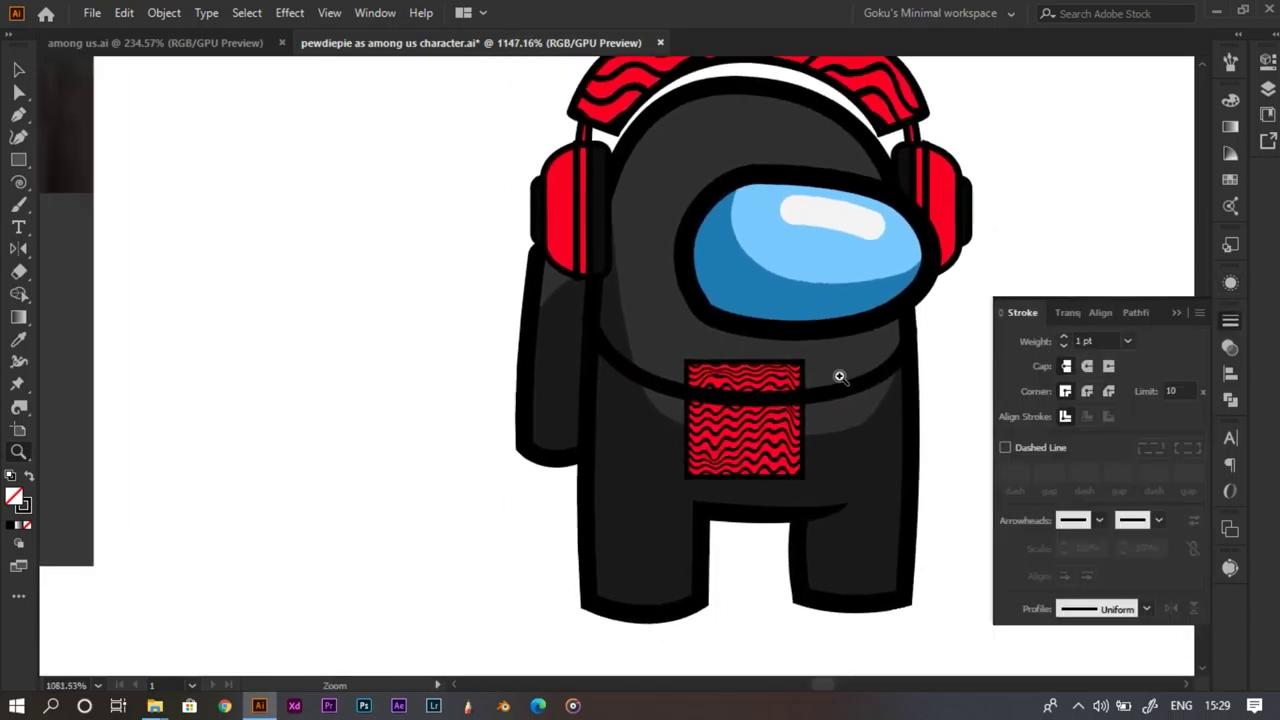
Adjust the arm-side end of the torso curve so it meets the body outline
key(a)
drag(589, 318, 594, 307)
key(alt+space)
drag(706, 369, 632, 391)
Move the wavy-patterned square down so it sits just below the torso curve
key(v)
drag(664, 408, 656, 434)
key(alt+space)
alt+click(657, 378)
click(815, 456)
Draw a straight horizontal line across the lower arm with the Pen tool to mark off the hand
key(alt+space)
drag(448, 357, 580, 436)
key(p)
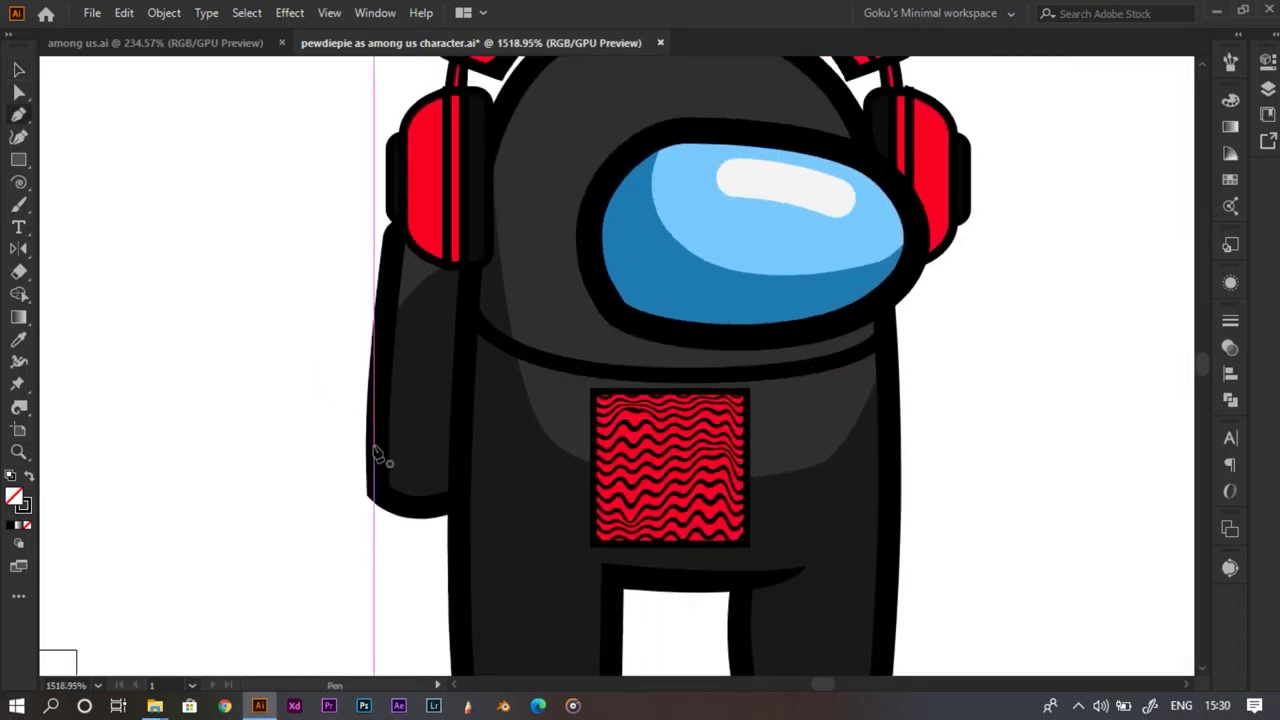
click(376, 447)
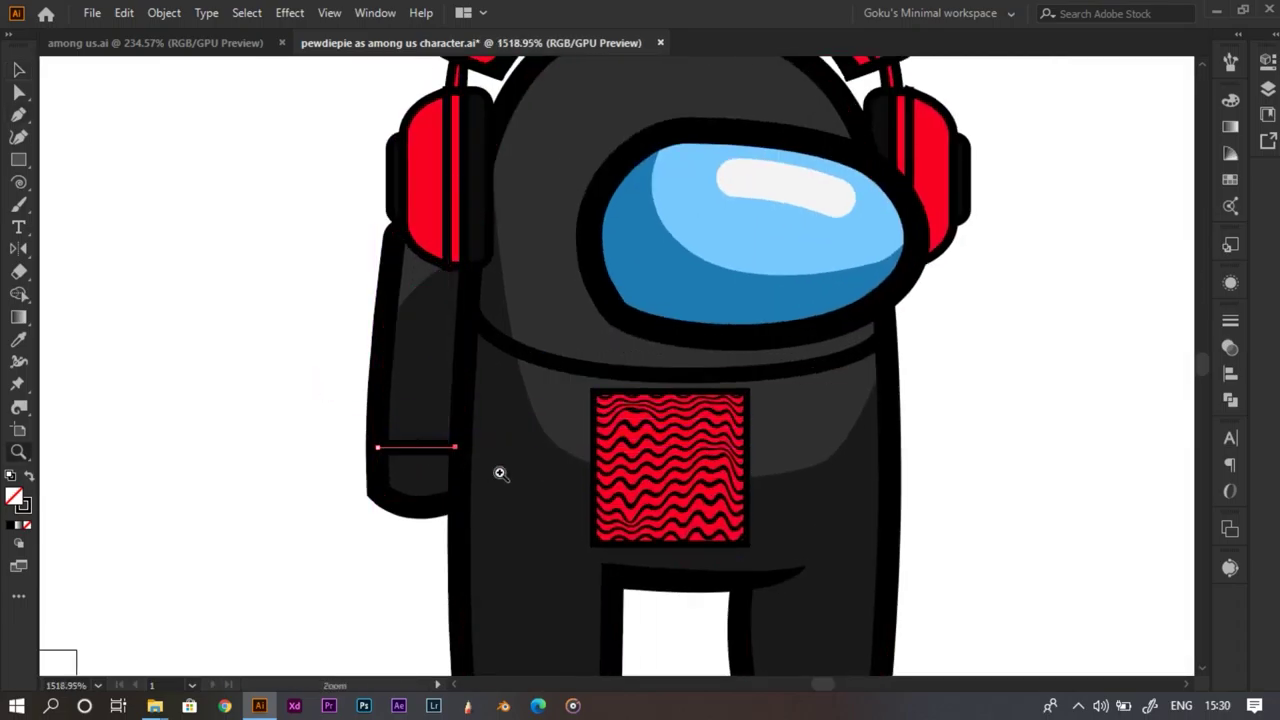
scroll(434, 458, up, 3)
Draw a closed five-point shape covering the hand area below the arm's horizontal line
click(342, 524)
click(460, 546)
click(477, 518)
click(467, 436)
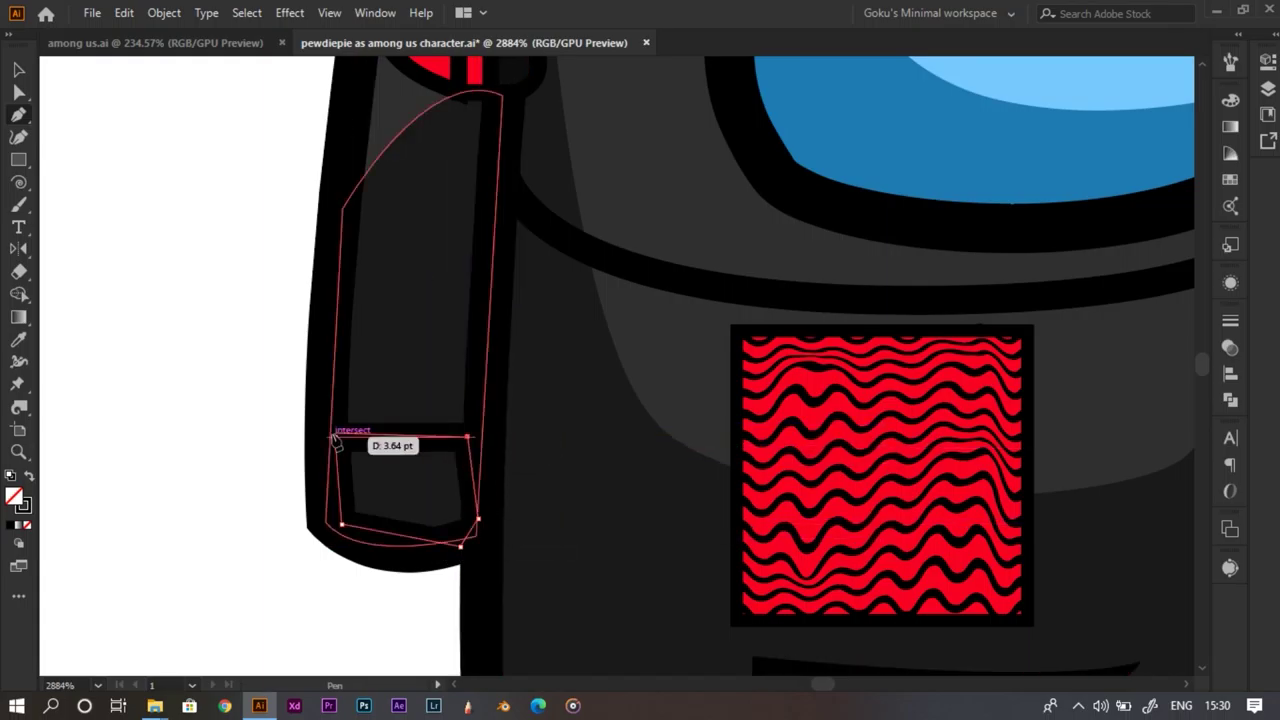
click(330, 437)
Fill the hand shape with the body's sampled dark shade, remove its stroke, and lower its brightness to 7.06%
key(z)
drag(518, 457, 392, 491)
key(i)
click(556, 474)
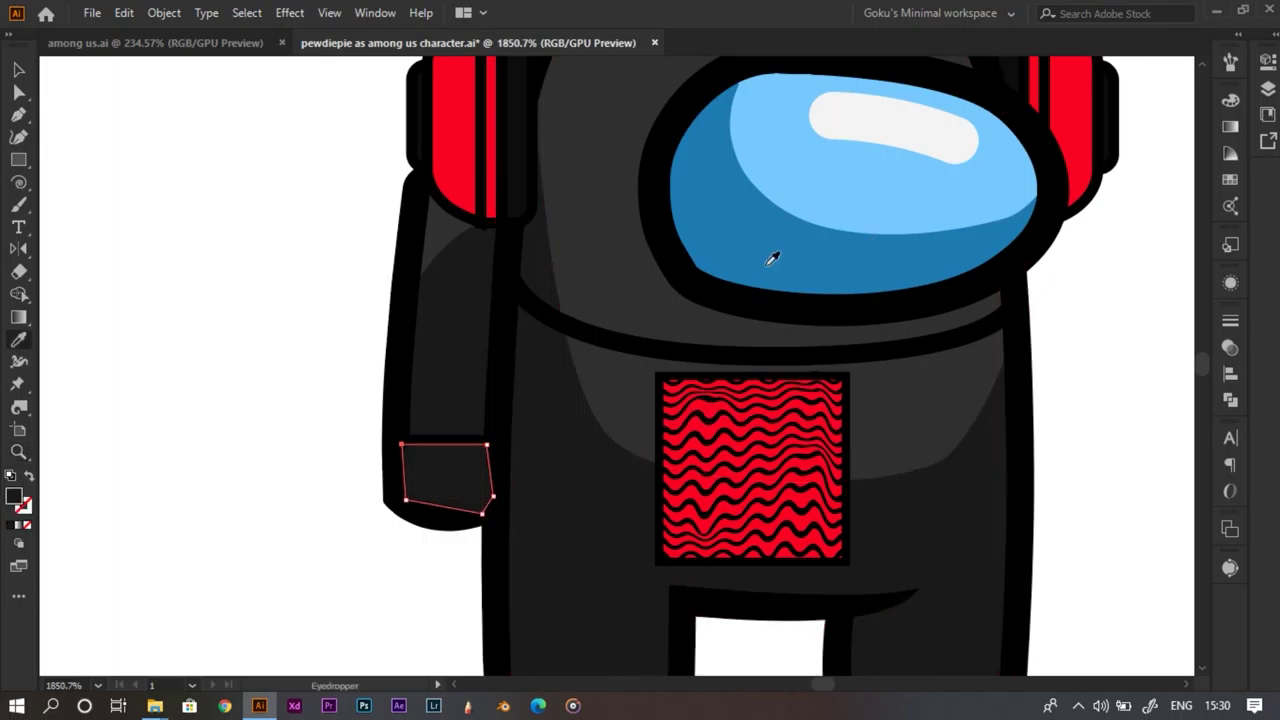
click(1230, 101)
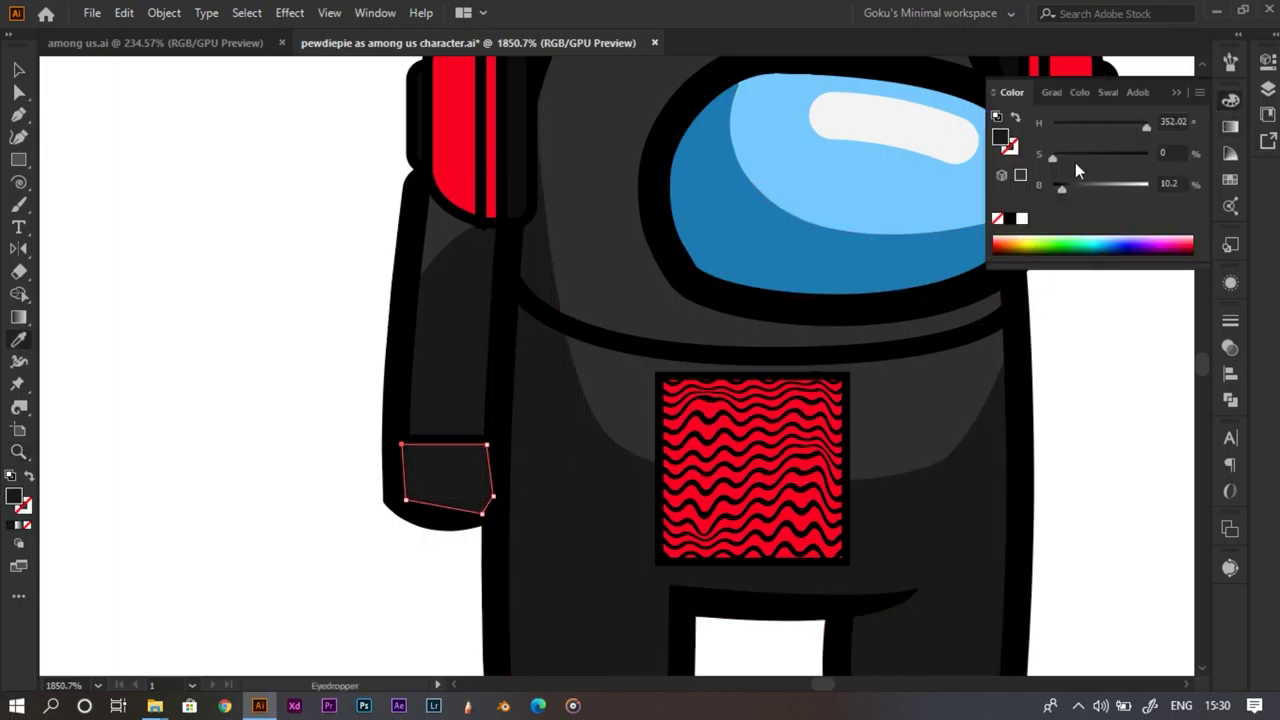
click(1058, 190)
key(v)
scroll(491, 409, up, 2)
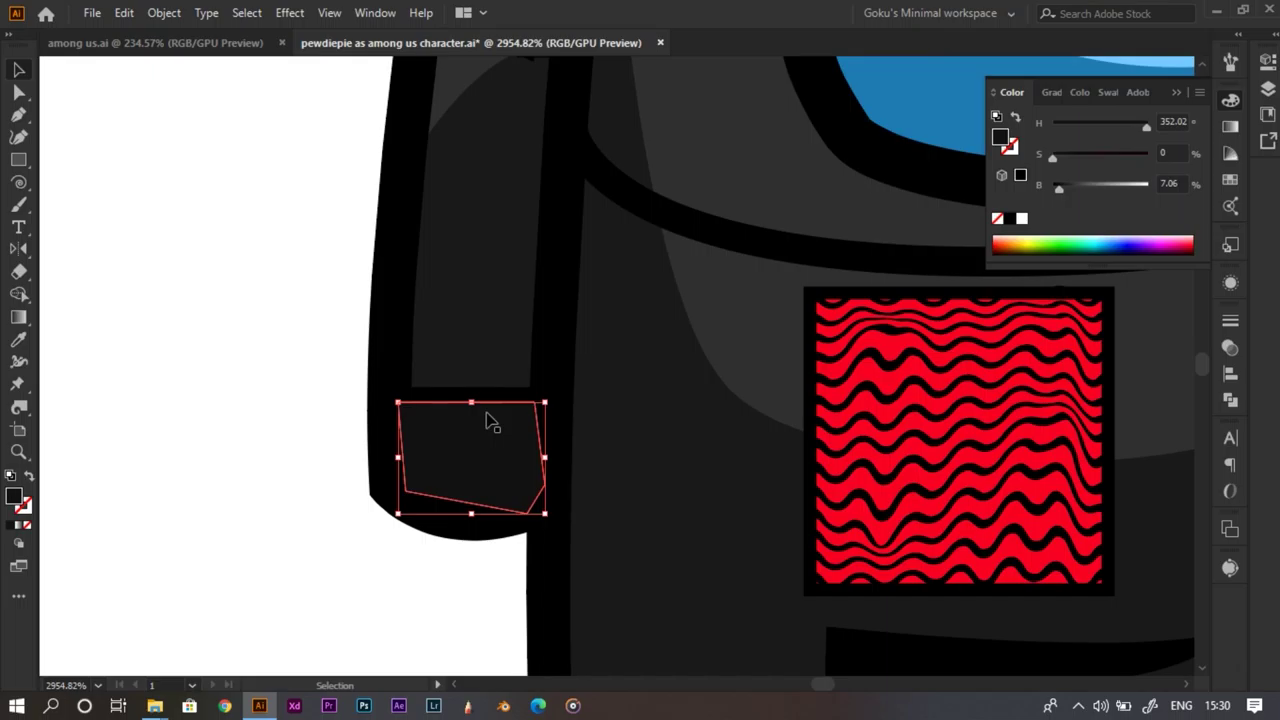
Rearrange the hand shape so it lies behind the arm's black outline
click(490, 420)
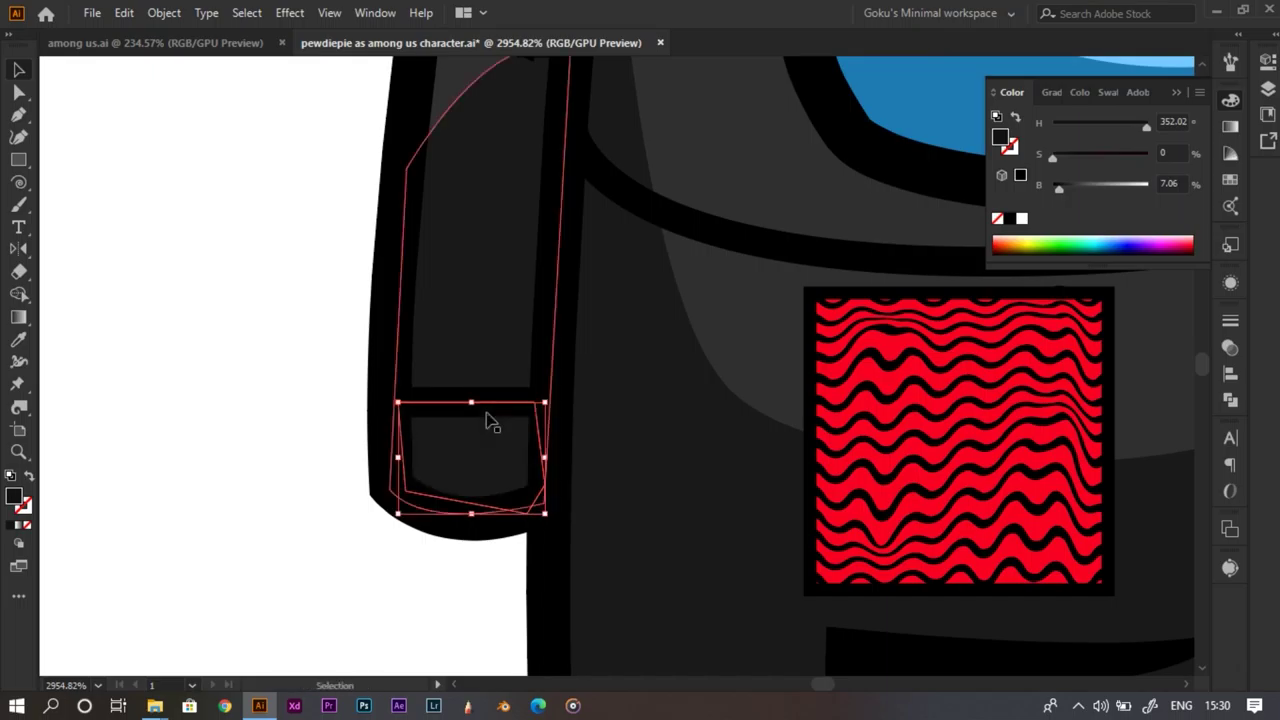
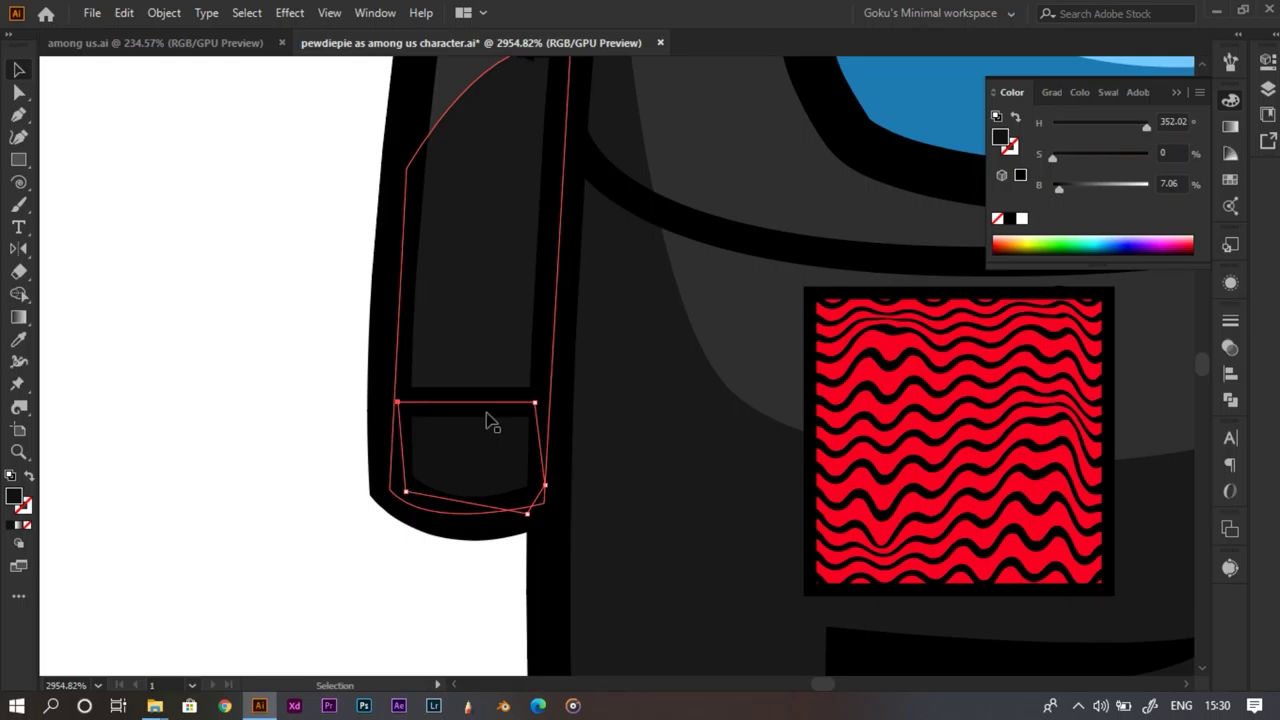
key(v)
key(z)
drag(456, 418, 263, 514)
Darken the hand shape's fill to 5.1% brightness
key(a)
drag(465, 494, 735, 377)
drag(1060, 190, 1057, 190)
drag(440, 443, 290, 522)
key(a)
click(448, 542)
drag(386, 517, 386, 472)
Copy the hand shape onto the left foot and widen it to span the leg
key(z)
drag(577, 535, 770, 480)
mouse_move(466, 548)
mouse_down()
mouse_move(537, 554)
mouse_move(487, 542)
mouse_up()
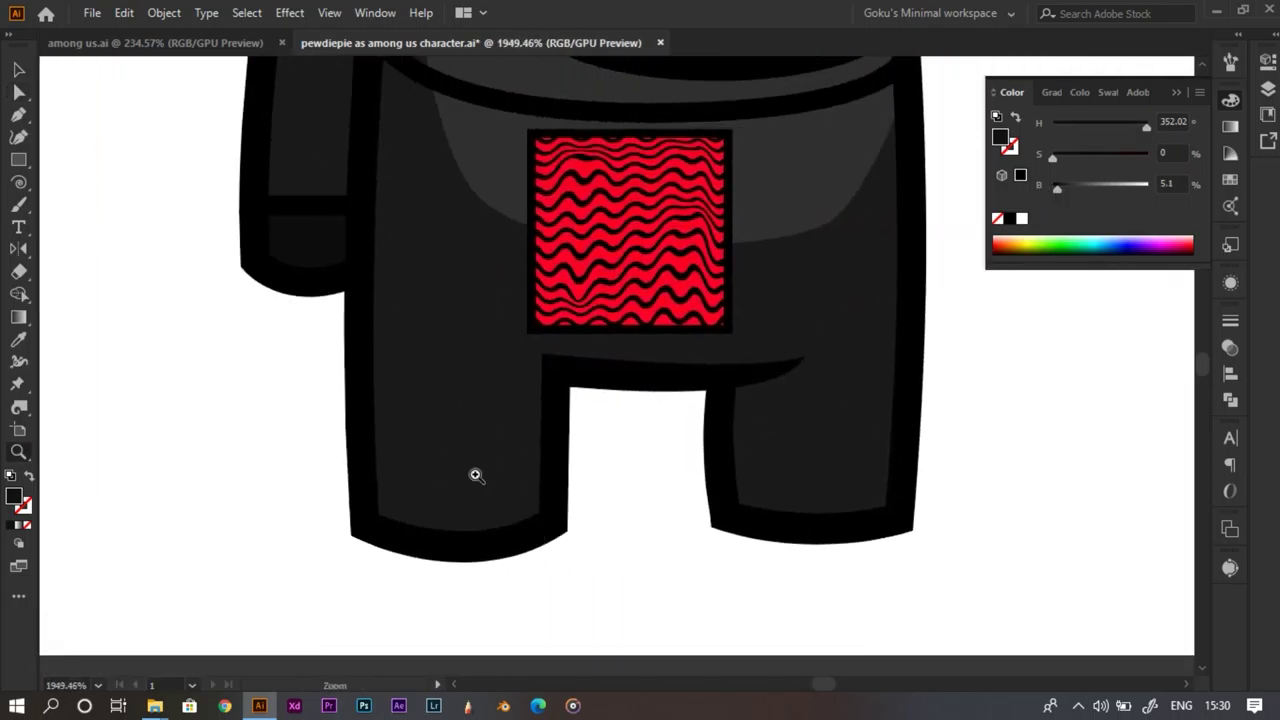
key(v)
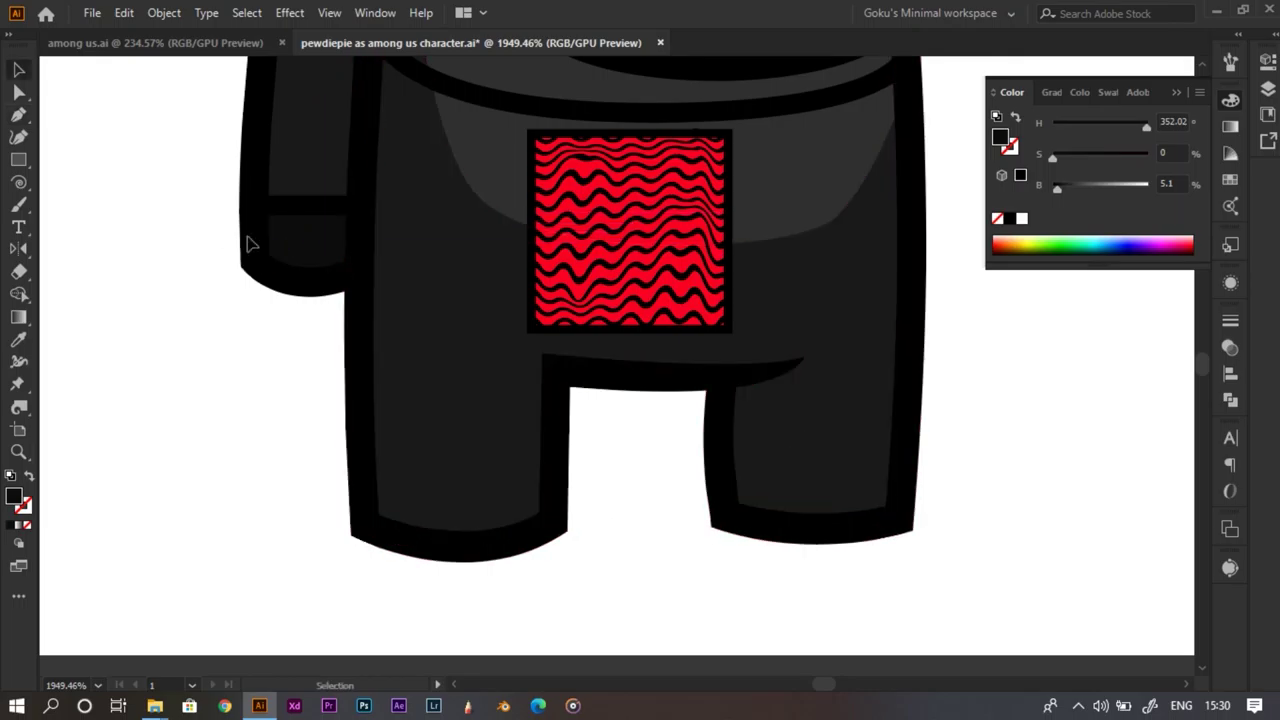
drag(310, 241, 557, 507)
key(a)
key(v)
key(z)
mouse_move(557, 507)
mouse_down()
mouse_move(481, 522)
mouse_move(572, 527)
mouse_up()
key(a)
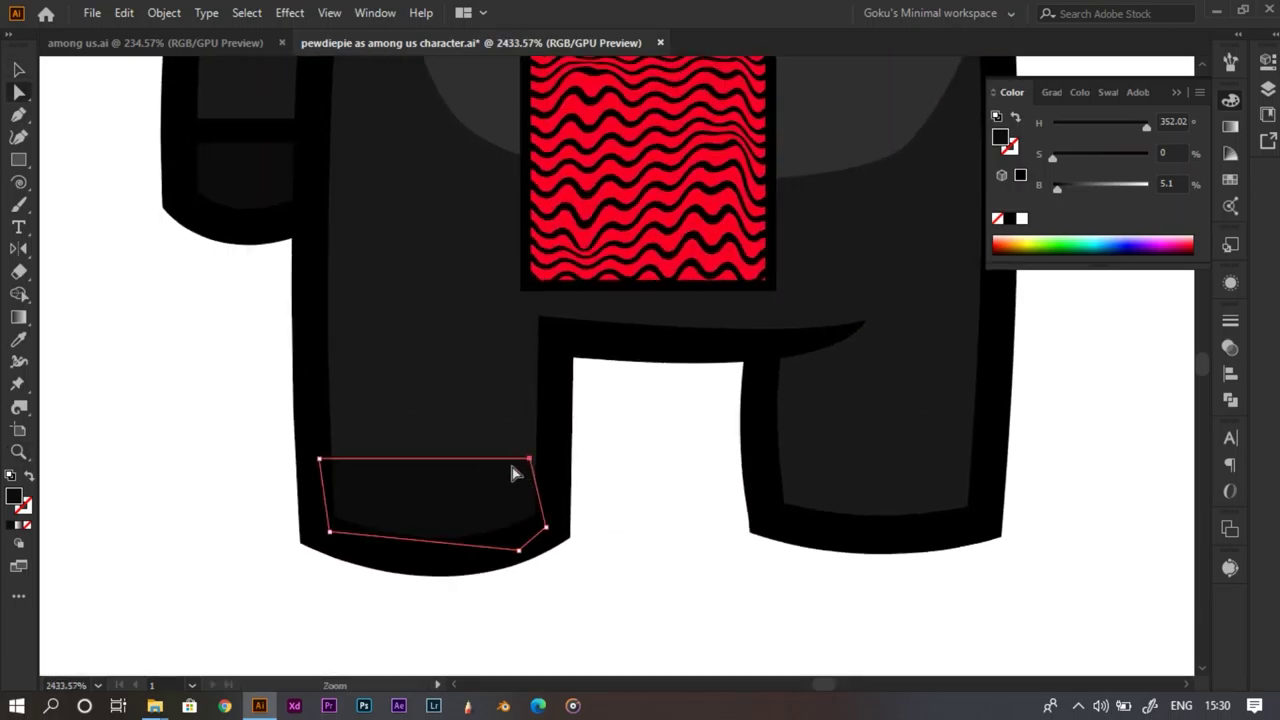
Add the same near-black foot shape to the bottom of the right leg
drag(529, 458, 946, 480)
key(v)
key(z)
alt+click(697, 525)
drag(697, 525, 857, 578)
Draw a horizontal line along the top of the left foot shape and match its black stroke to the arm's line
key(a)
drag(643, 537, 513, 565)
shift+click(486, 489)
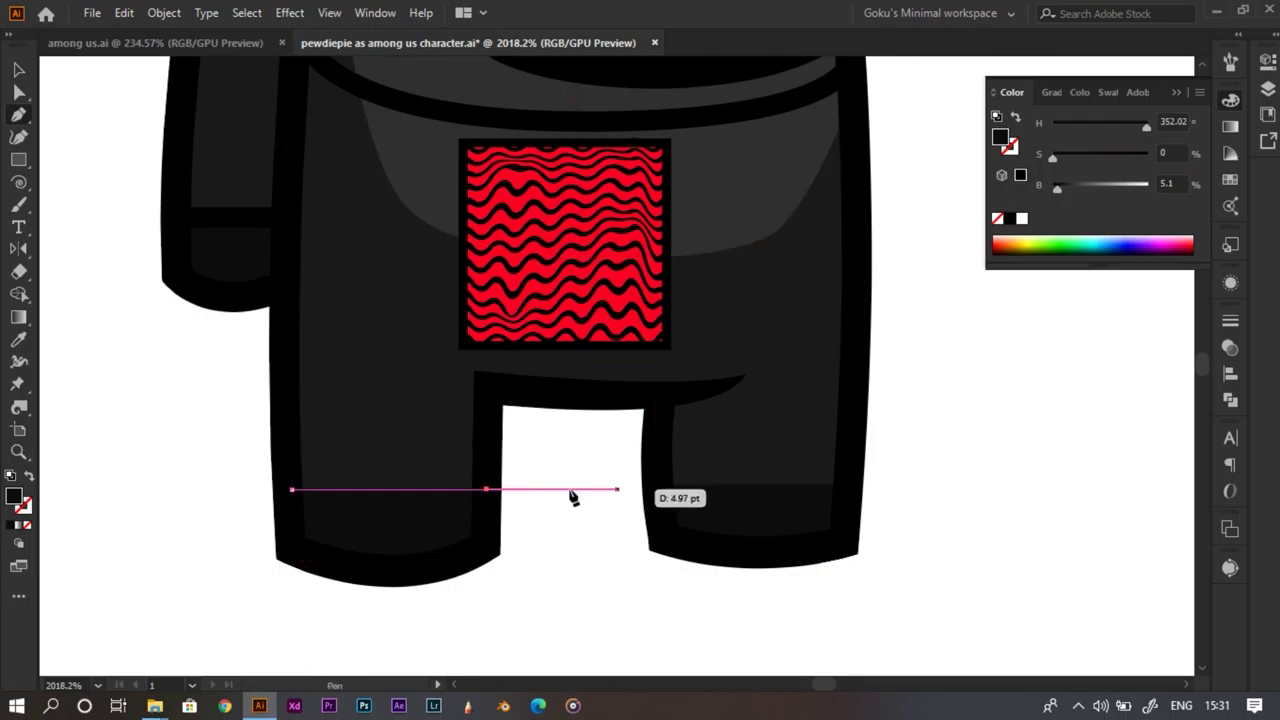
key(i)
click(245, 217)
key(z)
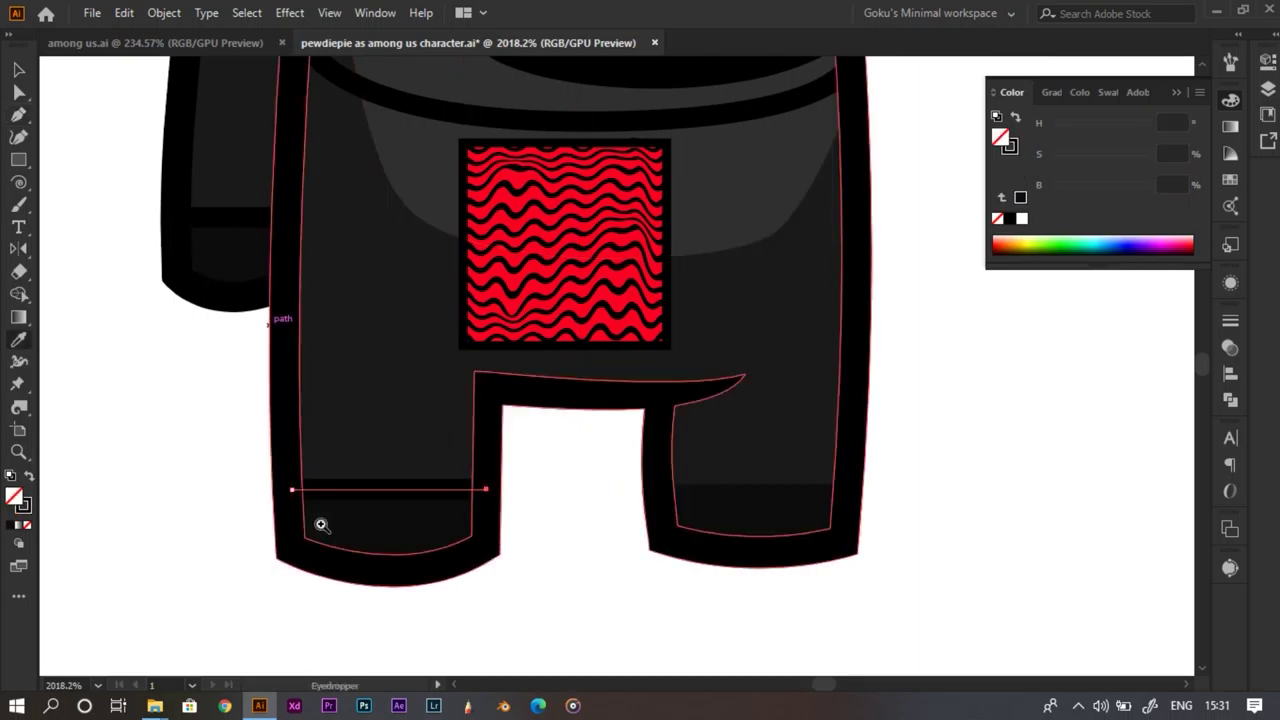
drag(325, 540, 324, 566)
Draw a matching horizontal black line along the top of the right foot shape
key(p)
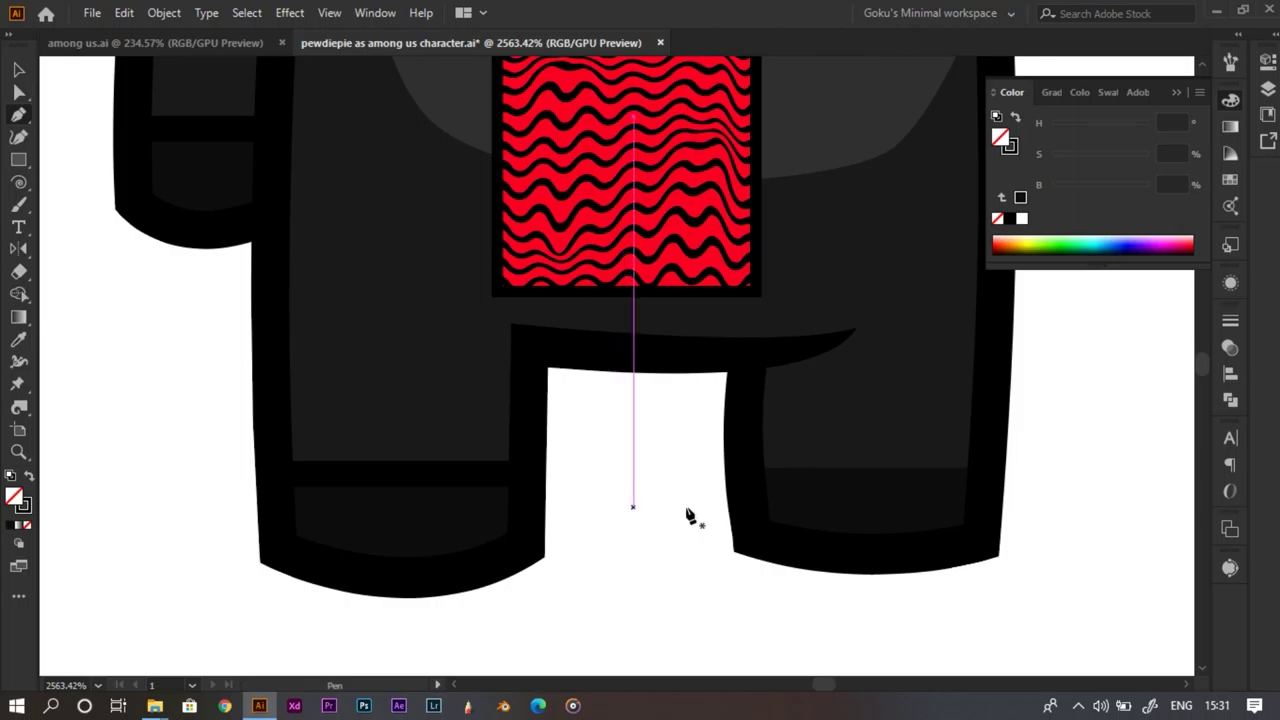
click(744, 467)
shift+click(995, 473)
key(z)
drag(943, 493, 585, 592)
drag(746, 526, 585, 607)
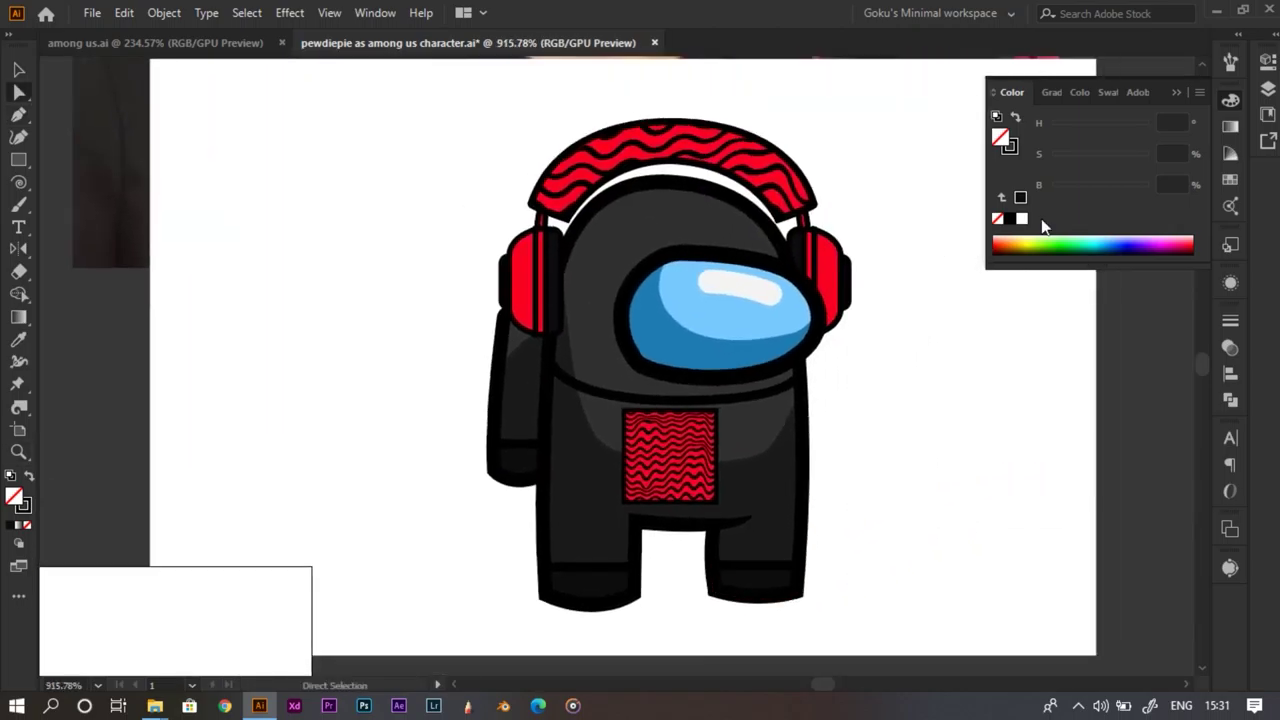
click(1176, 94)
key(z)
mouse_move(529, 479)
mouse_down()
mouse_move(600, 502)
mouse_move(531, 469)
mouse_up()
key(p)
click(491, 277)
key(Escape)
ctrl+click(931, 374)
Trace a closed Pen path around the torso and both legs, from the neckline curve down to the foot lines
click(492, 284)
drag(484, 362, 484, 392)
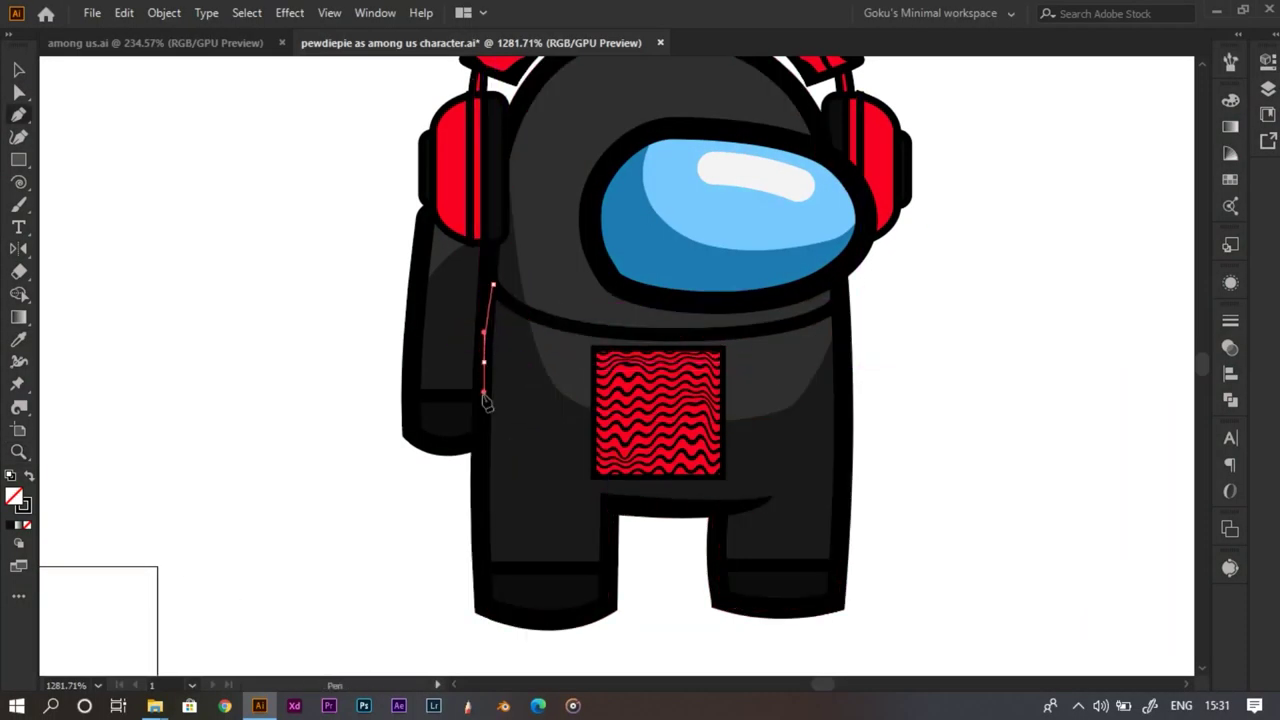
click(481, 500)
click(484, 568)
click(608, 568)
click(485, 573)
click(606, 578)
click(606, 500)
click(720, 509)
click(714, 553)
click(721, 566)
click(829, 566)
click(846, 540)
click(841, 318)
click(824, 312)
click(457, 251)
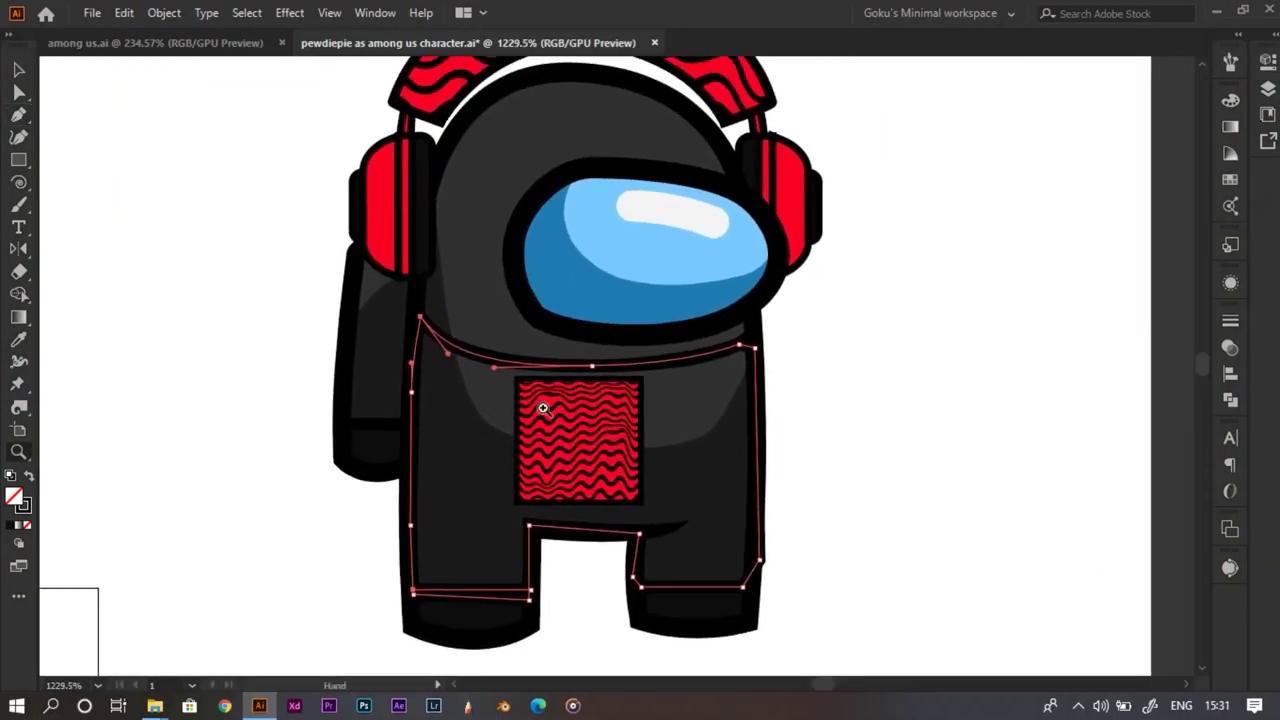
Fill the traced clothing path over the torso and legs with the headphones' red
key(i)
click(393, 193)
key(z)
drag(546, 395, 516, 428)
key(v)
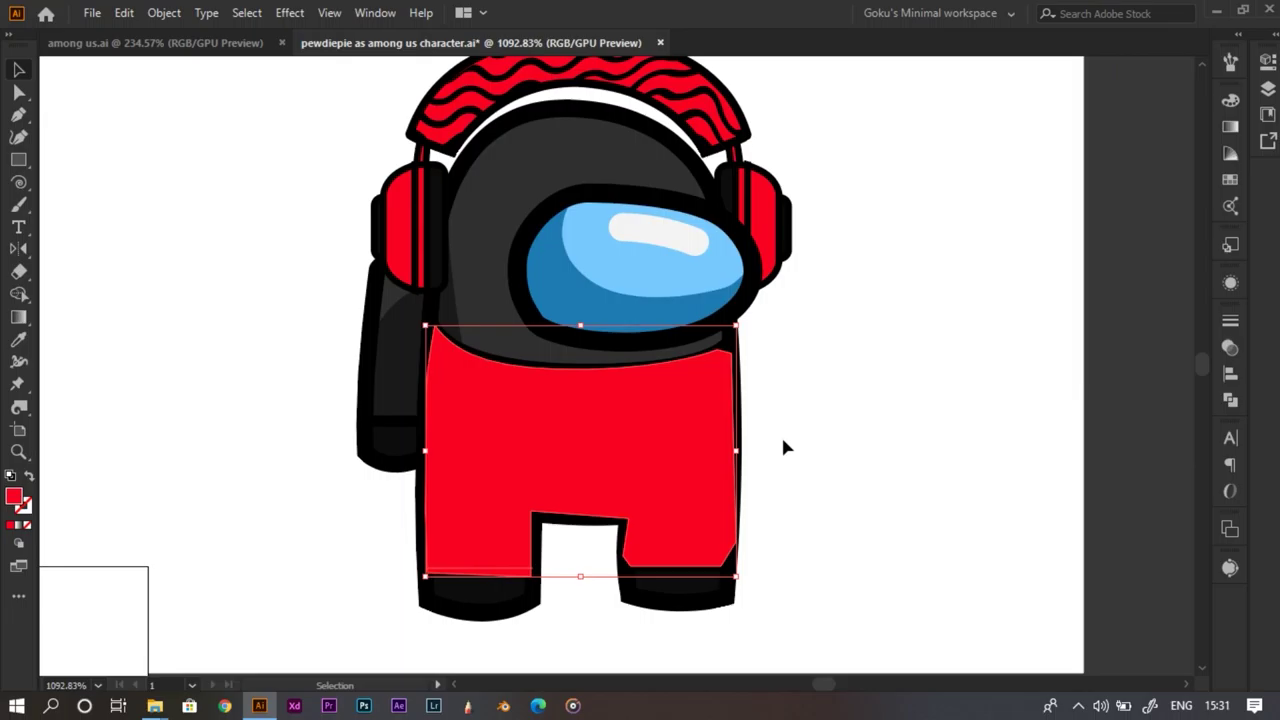
Restack the clothing shape so it lies above the body fills but behind the wavy square and black outlines
key(ctrl+shift+[)
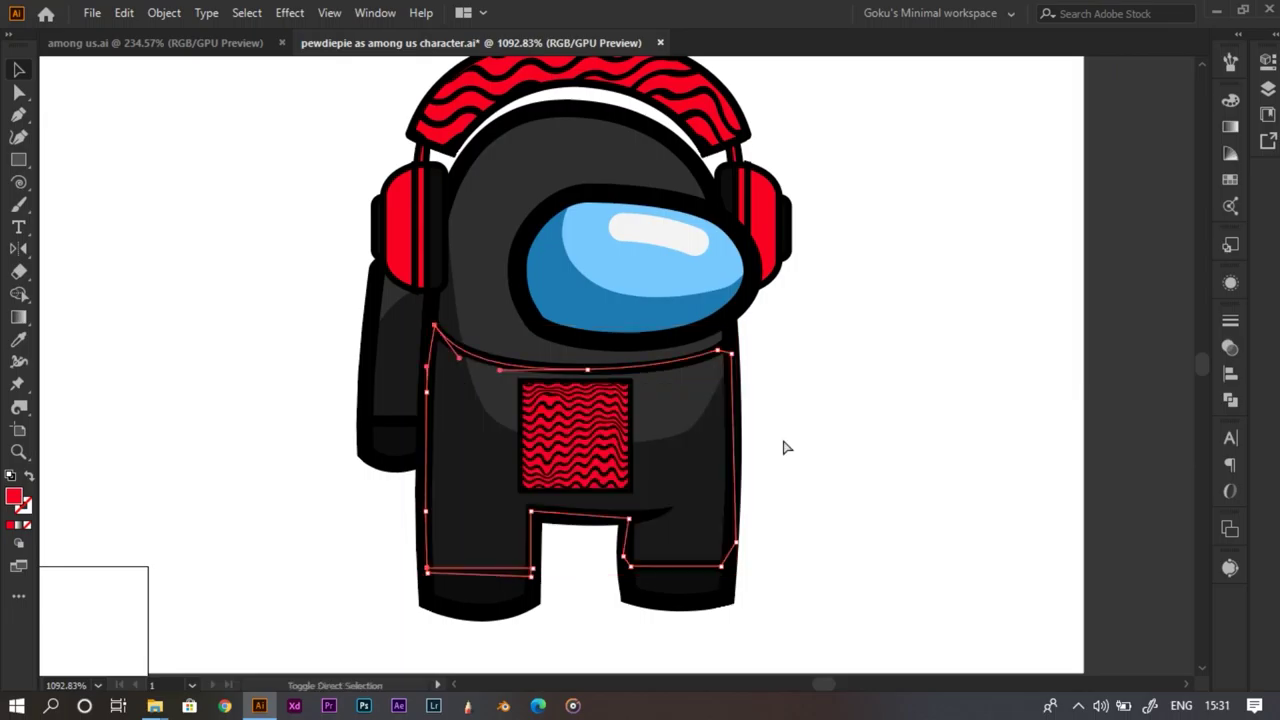
key(ctrl+])
key(ctrl+])
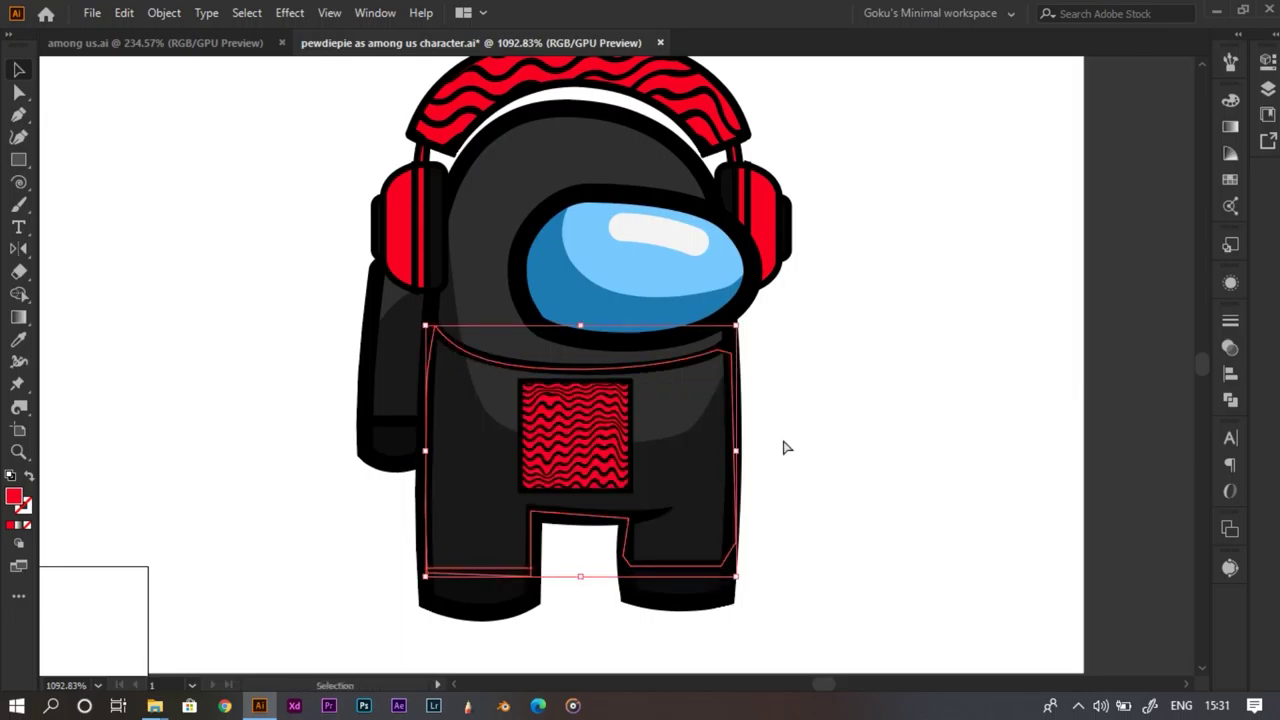
key(ctrl+])
key(z)
drag(787, 448, 728, 436)
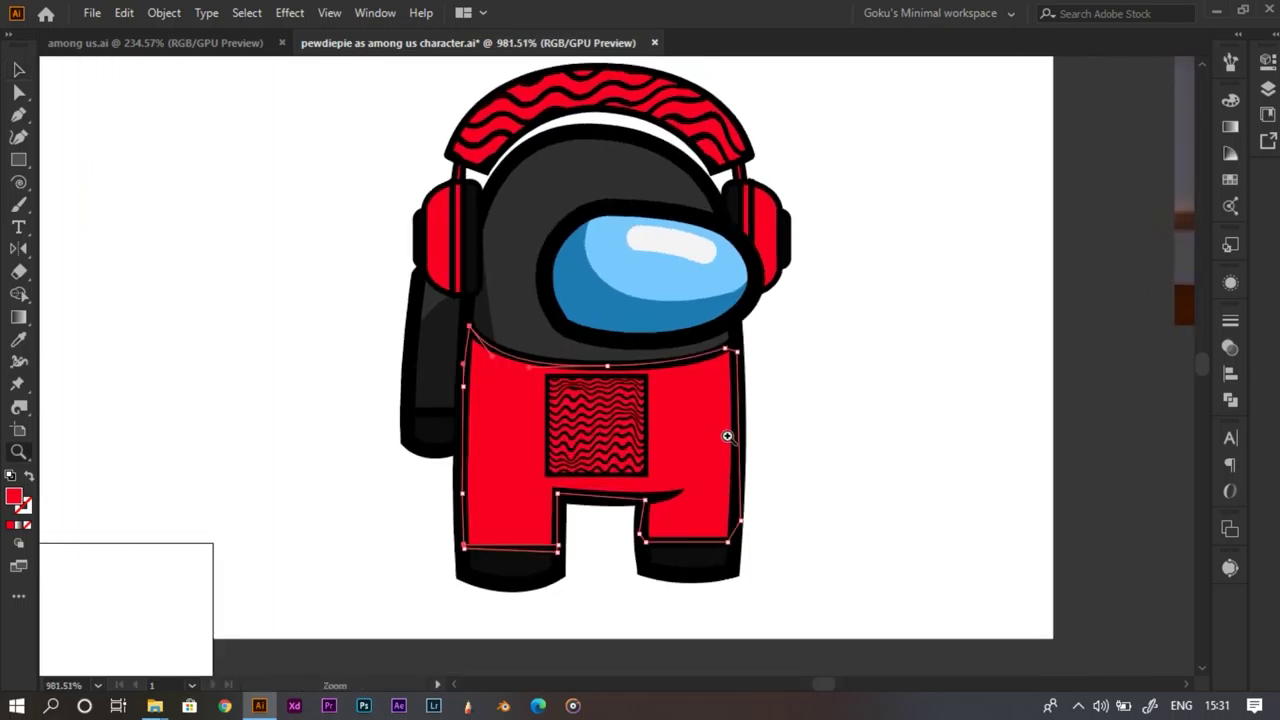
Recolour the clothing shape with the near-black fill sampled from the hand
key(i)
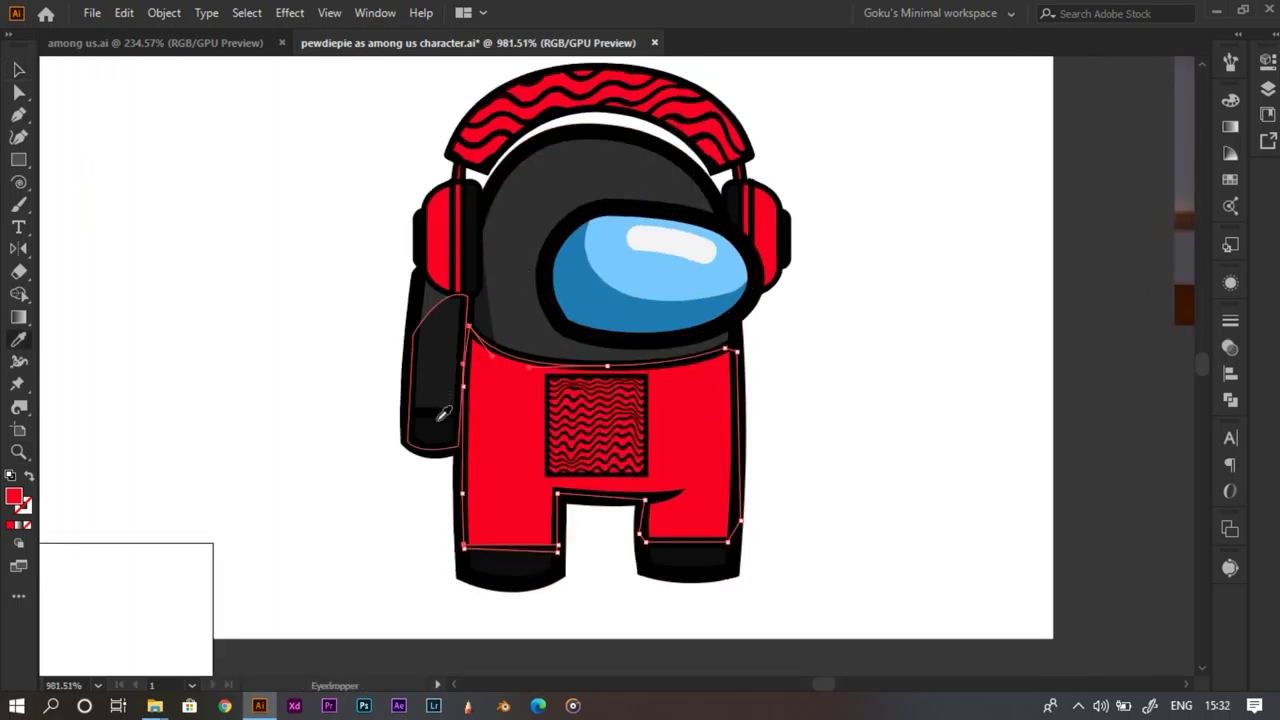
click(564, 425)
key(z)
drag(564, 425, 578, 473)
Select the hand and both foot shapes together and lower their fill brightness slightly
key(a)
click(441, 432)
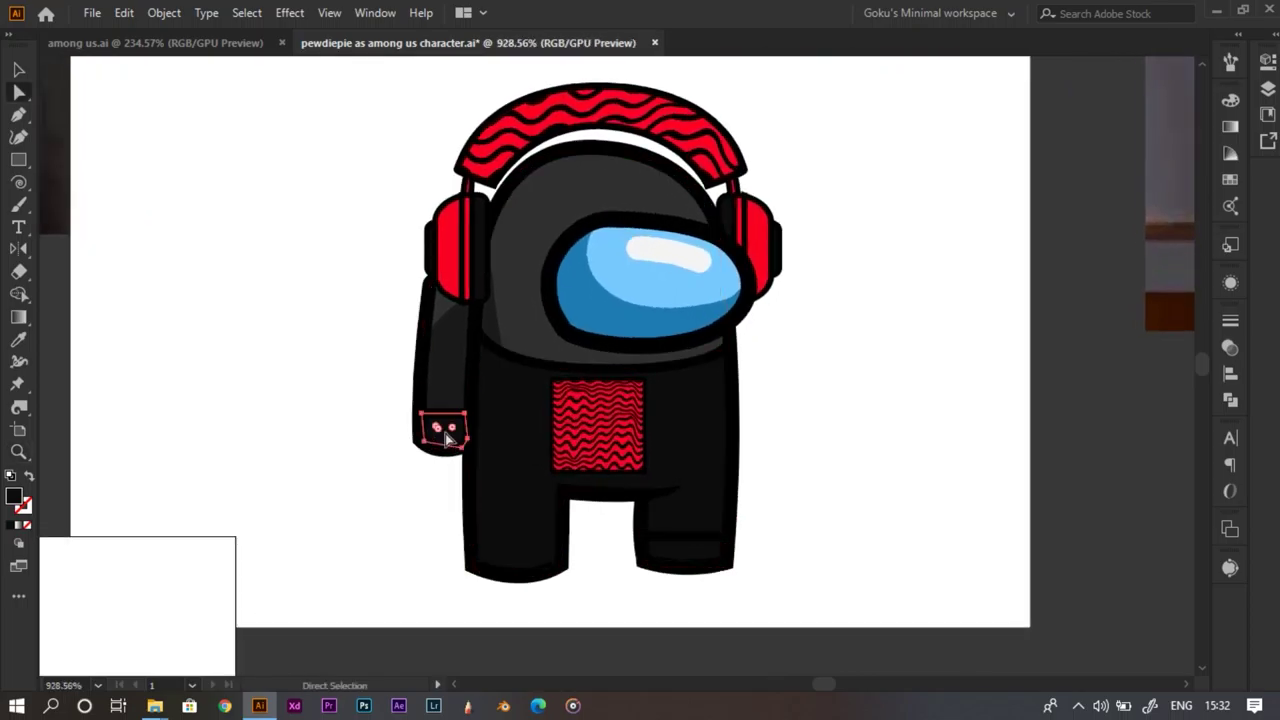
shift+click(522, 568)
shift+click(671, 549)
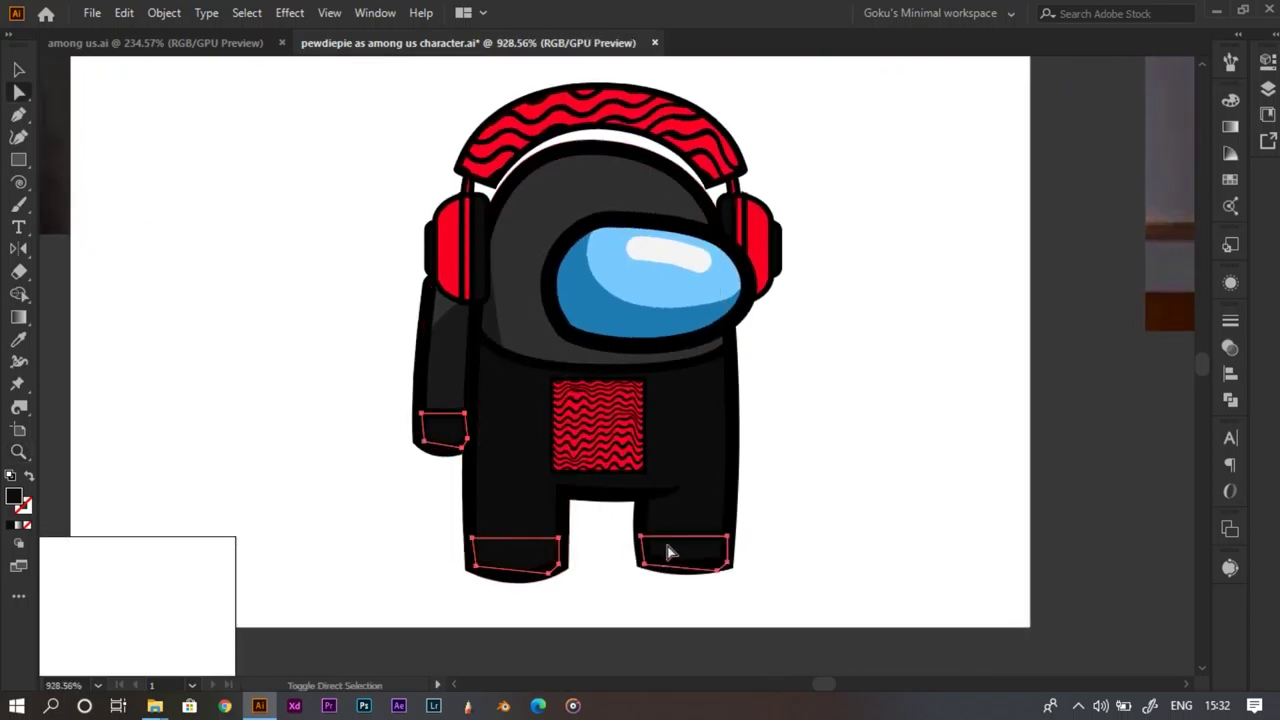
key(F6)
drag(1055, 189, 1053, 189)
key(z)
drag(731, 551, 818, 556)
Send the near-black clothing shape one level back so it sits behind the left foot shape
key(a)
click(652, 500)
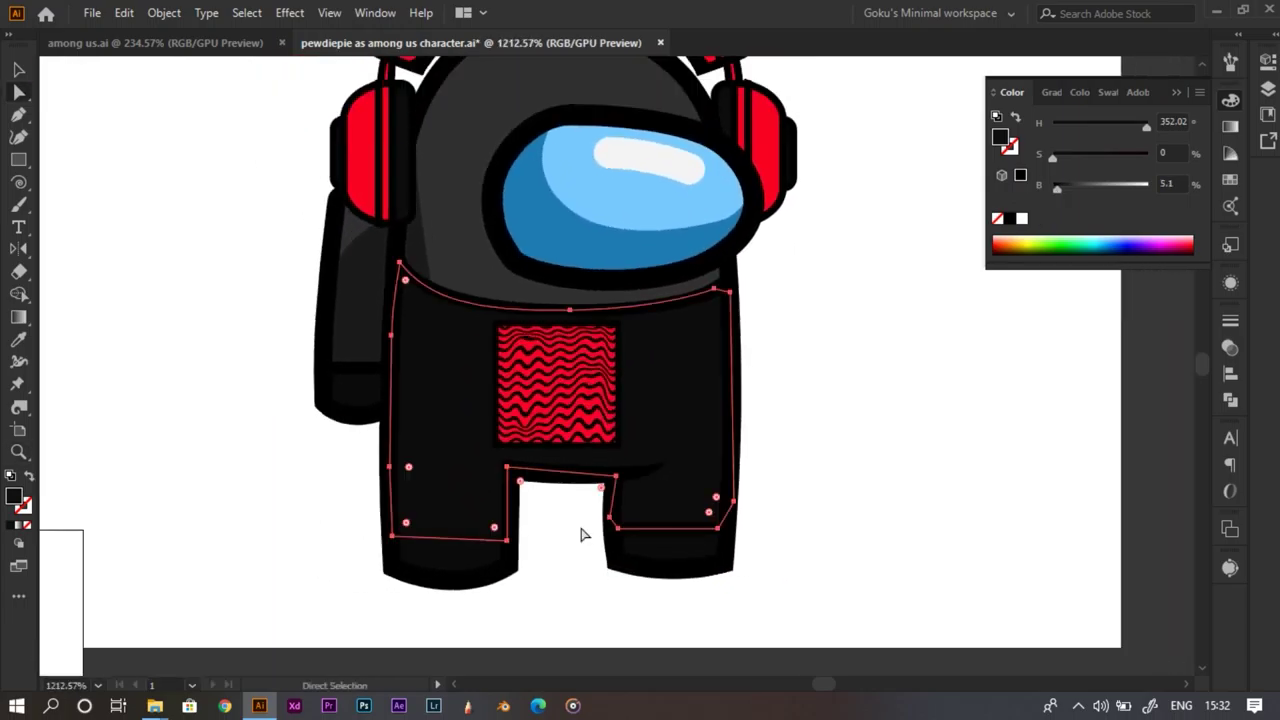
key(v)
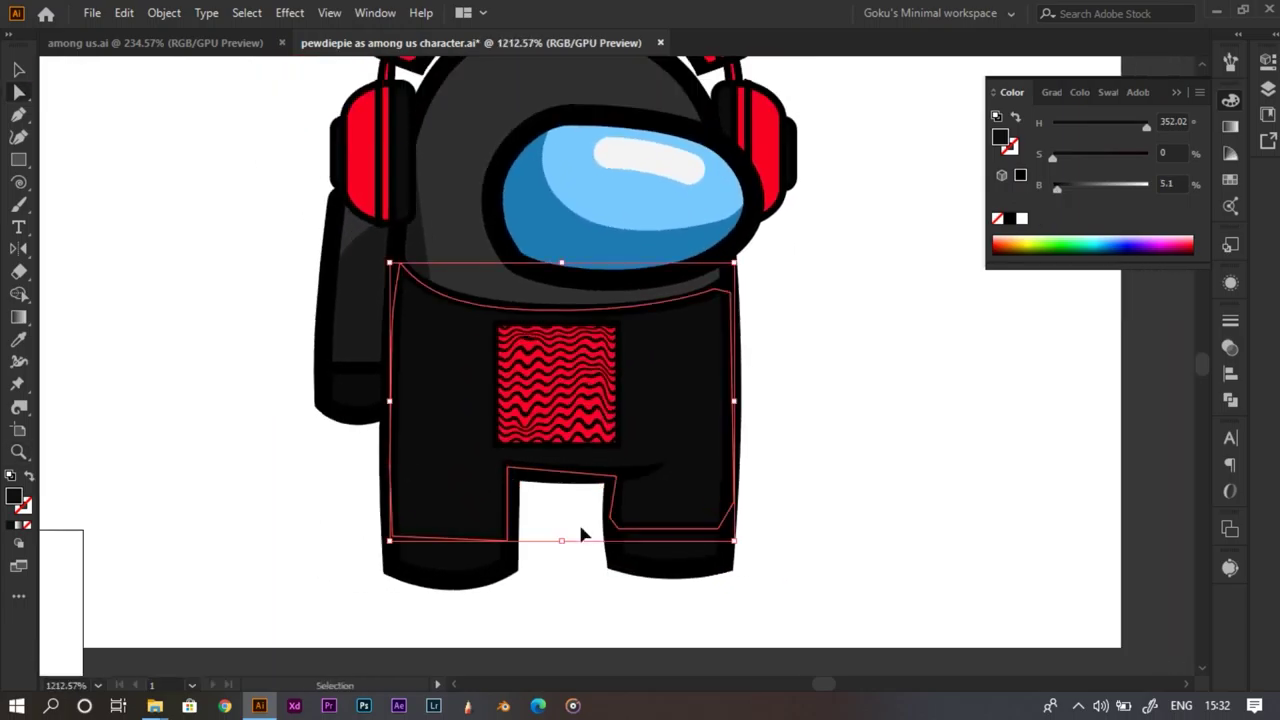
key(ctrl+[)
key(a)
click(845, 464)
Copy the right foot's horizontal black line onto the top edge of the left foot
key(ctrl+space)
drag(760, 406, 850, 445)
drag(614, 488, 780, 545)
key(space)
drag(220, 510, 560, 461)
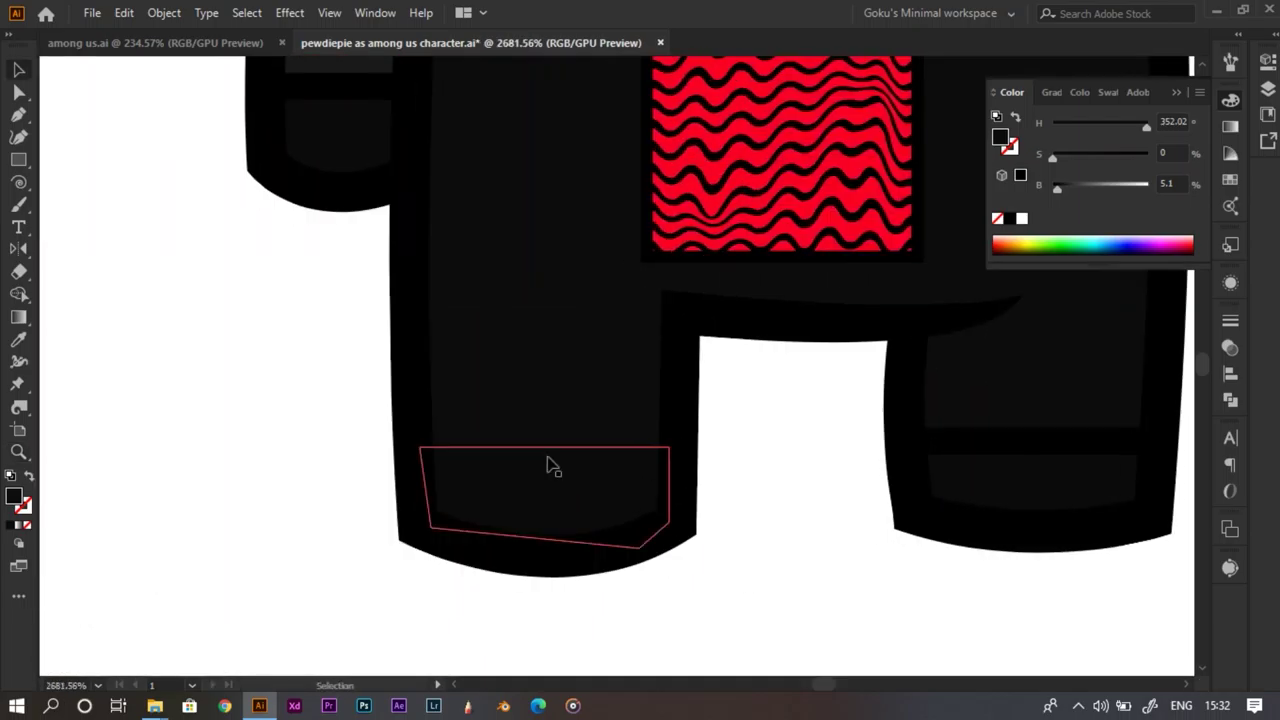
drag(1025, 450, 541, 448)
click(1177, 95)
key(ctrl+space)
drag(631, 371, 457, 451)
key(space)
drag(570, 390, 551, 477)
key(ctrl+space)
drag(626, 488, 577, 478)
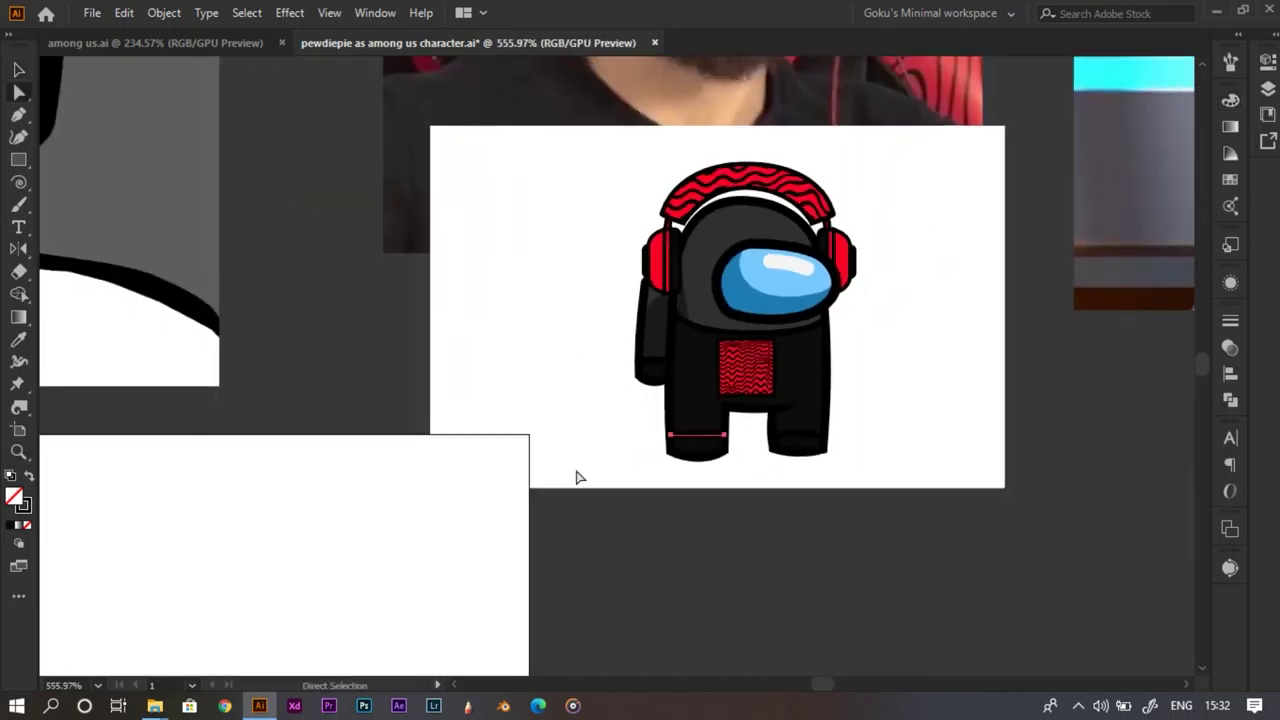
Select the whole character and move it to the centre of the square artboard
click(576, 471)
key(ctrl+space)
drag(899, 214, 991, 206)
click(1269, 90)
drag(780, 229, 208, 458)
key(space)
drag(475, 353, 616, 200)
key(v)
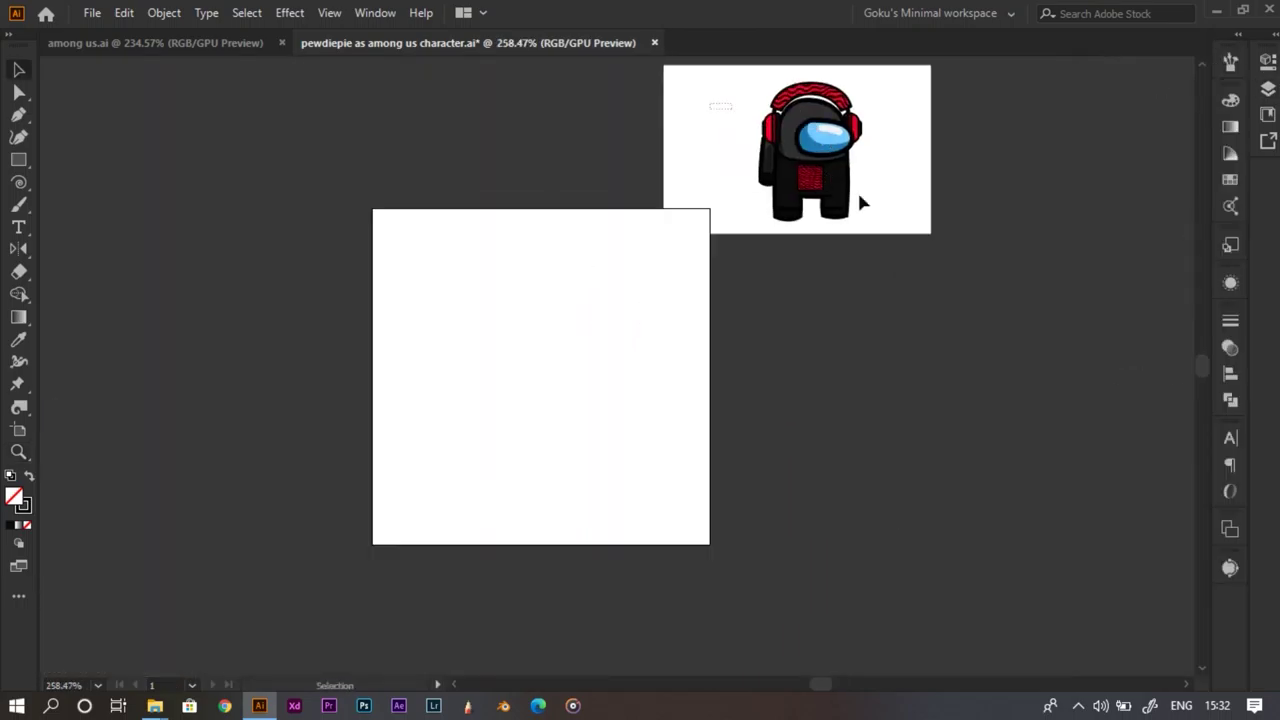
click(827, 176)
drag(827, 176, 557, 401)
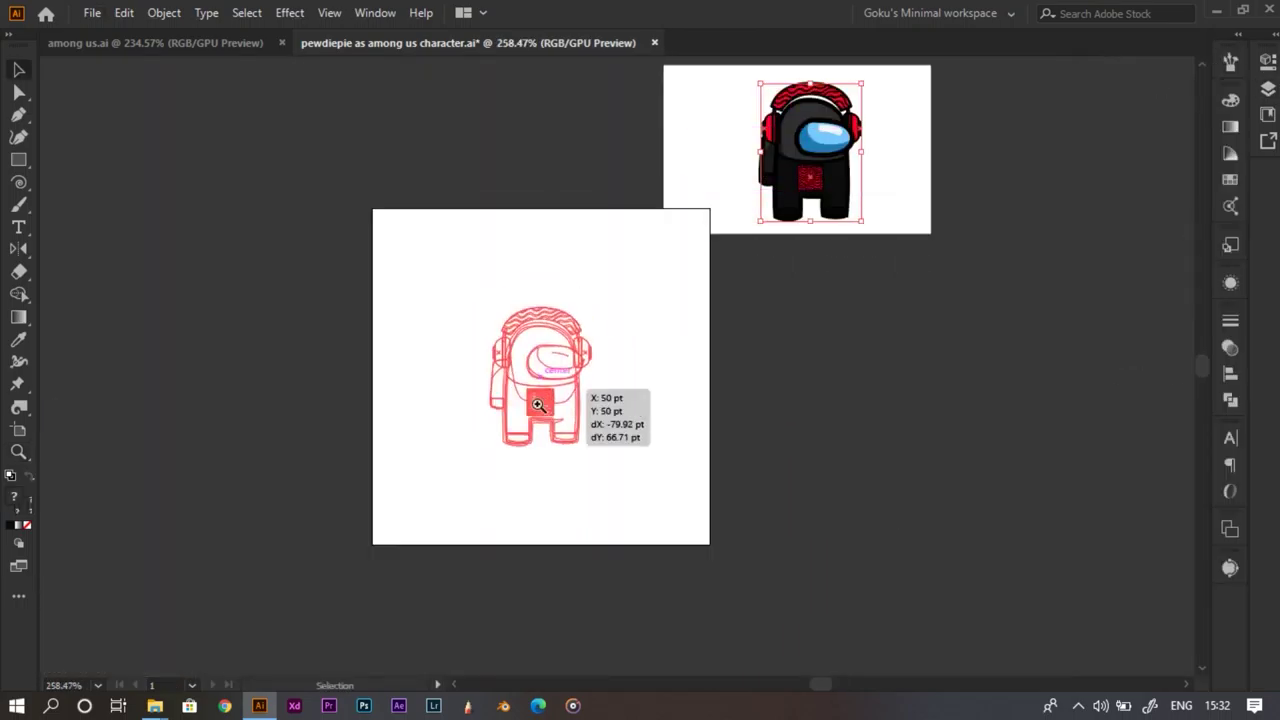
Scale the character up proportionally so it fills most of the square artboard
scroll(557, 401, up, 2)
drag(615, 459, 676, 542)
key(z)
drag(569, 505, 577, 509)
key(v)
click(800, 315)
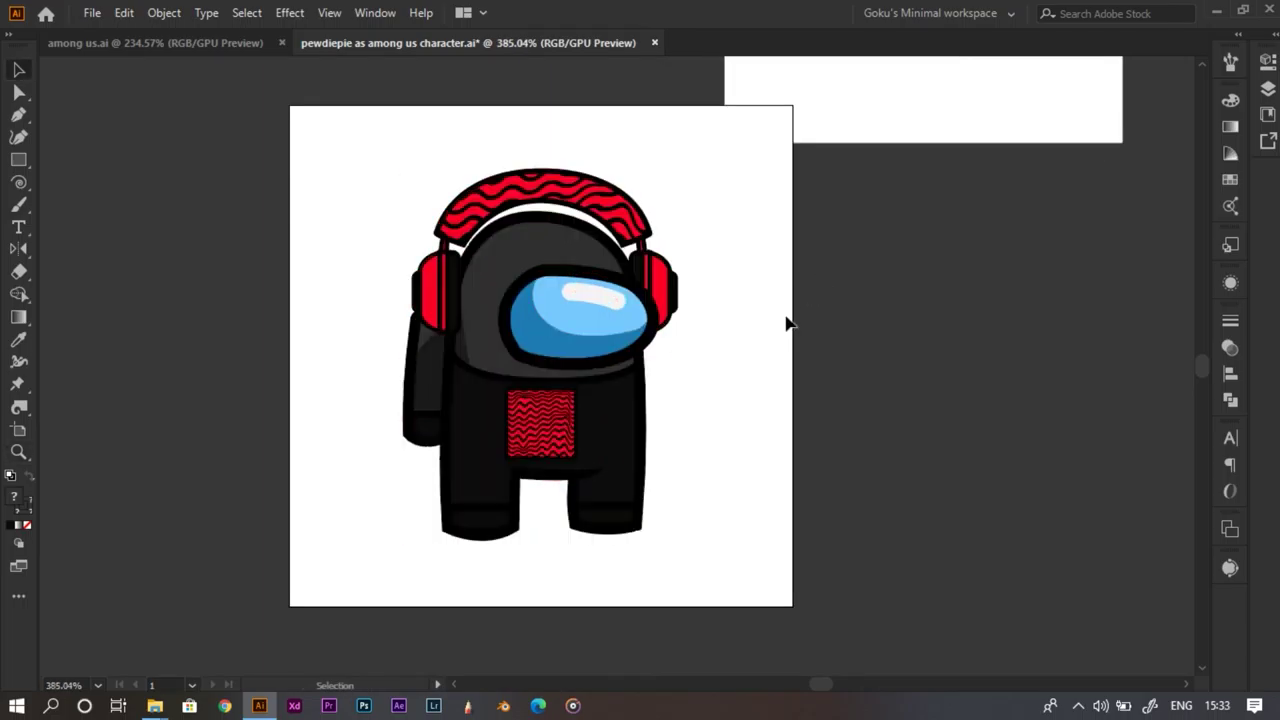
Delete the leftover white rectangle and reference images around the square artboard
drag(789, 323, 678, 472)
drag(877, 174, 806, 219)
drag(934, 228, 1046, 354)
drag(749, 296, 815, 189)
key(Delete)
Duplicate the square artboard together with its character, placing the copy directly beside the original on its right
drag(554, 446, 630, 341)
key(z)
drag(514, 374, 480, 370)
drag(591, 409, 522, 417)
mouse_move(504, 405)
mouse_down()
mouse_move(531, 411)
mouse_move(479, 405)
mouse_move(509, 420)
mouse_up()
key(v)
click(430, 329)
click(631, 411)
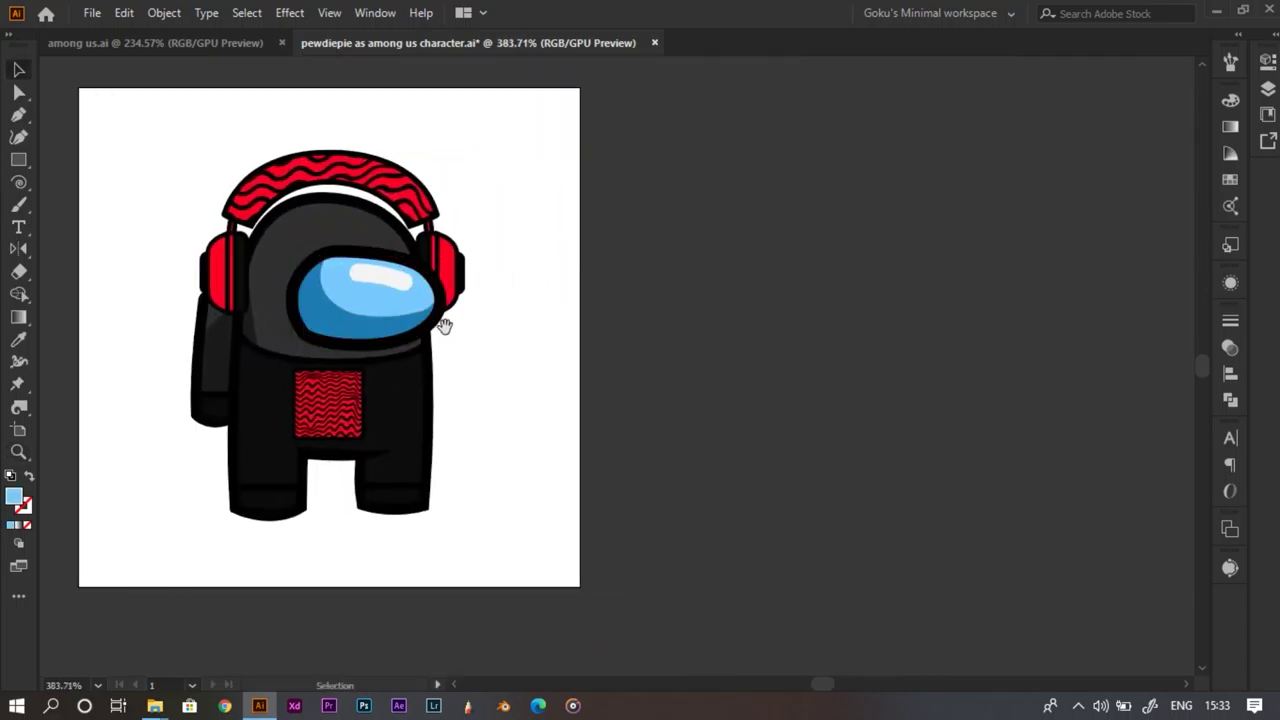
drag(444, 326, 476, 358)
key(shift+o)
drag(609, 398, 478, 401)
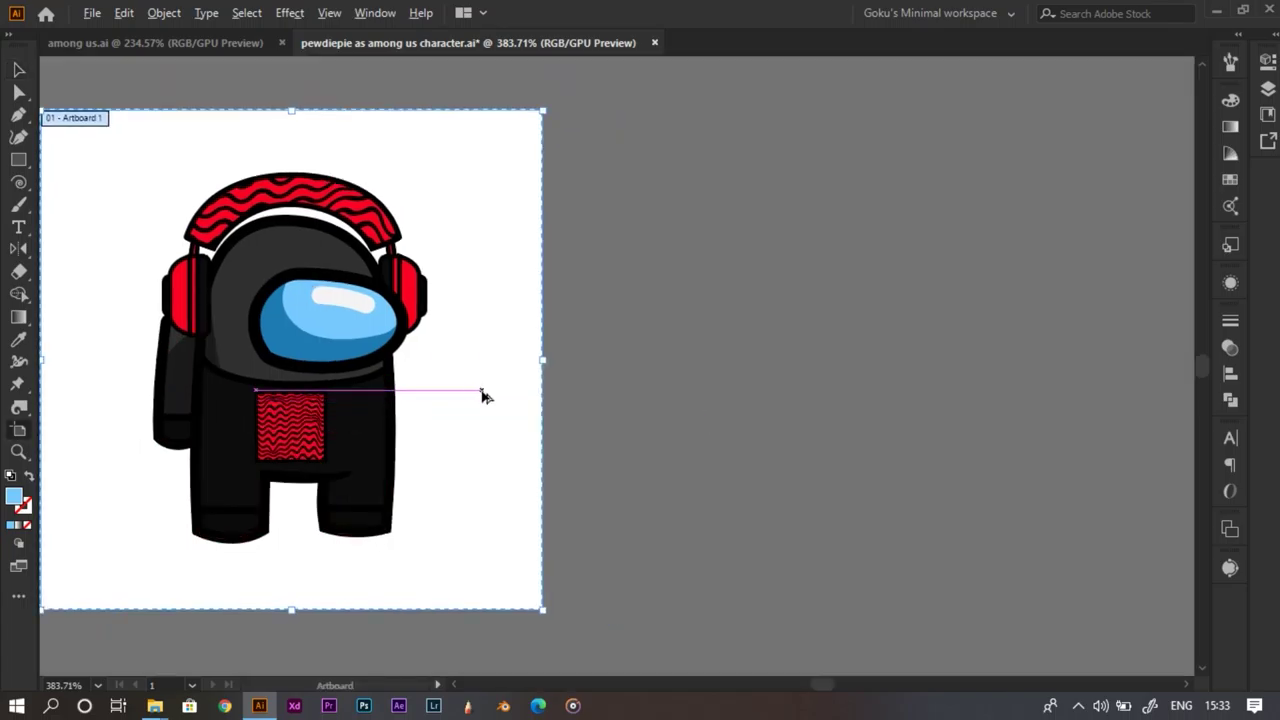
drag(481, 396, 1007, 396)
key(v)
Delete the clothing, neckline, hand and foot shapes and their divider lines from the copied character
drag(824, 517, 667, 474)
drag(667, 474, 623, 420)
key(v)
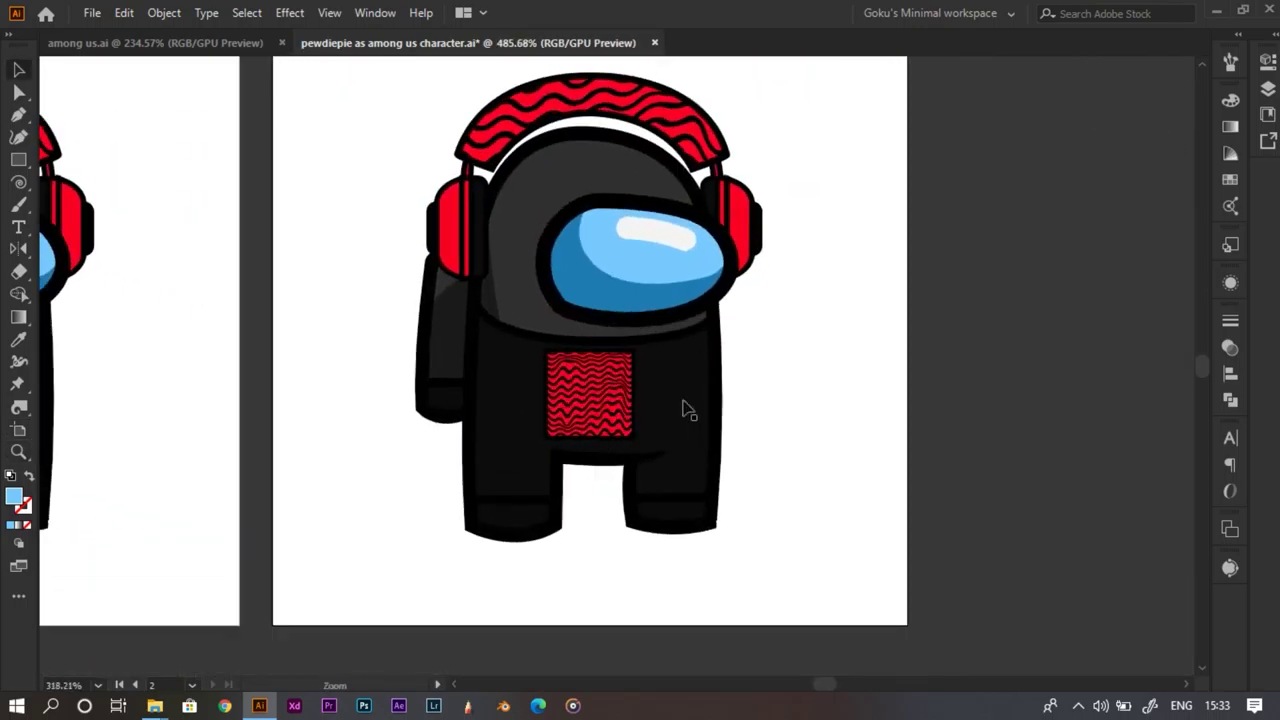
key(a)
click(687, 401)
key(Delete)
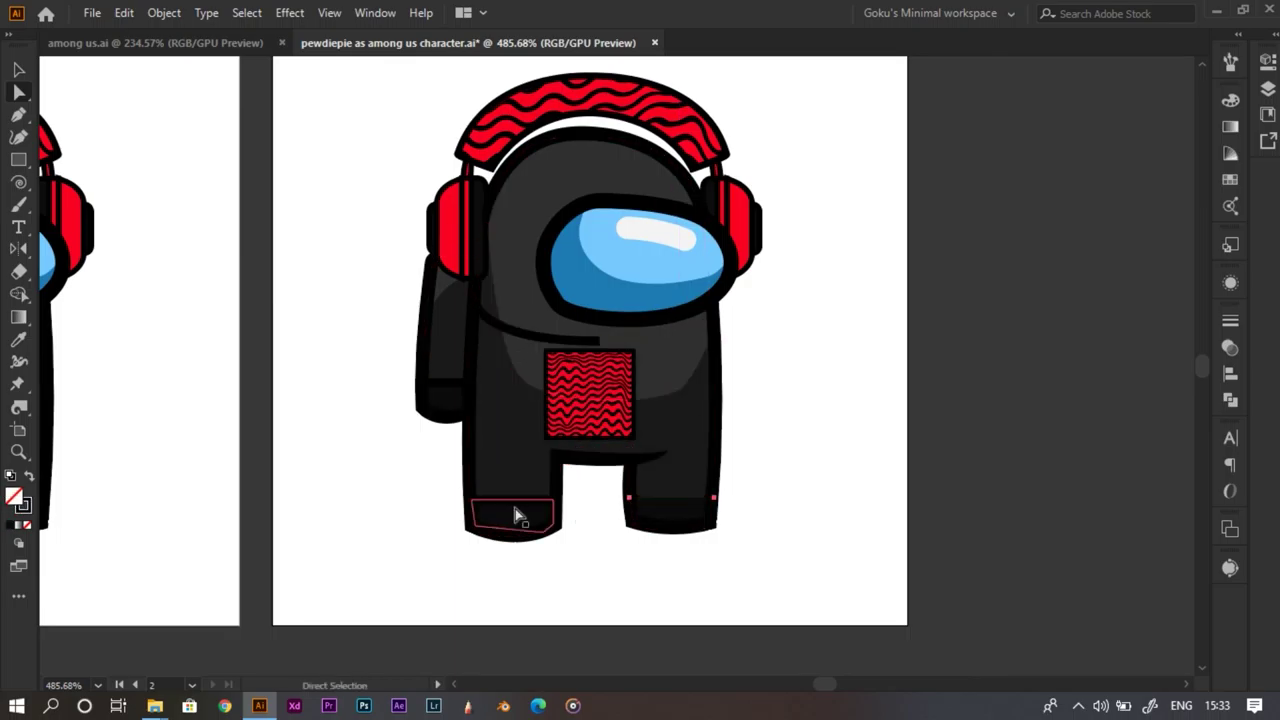
click(437, 413)
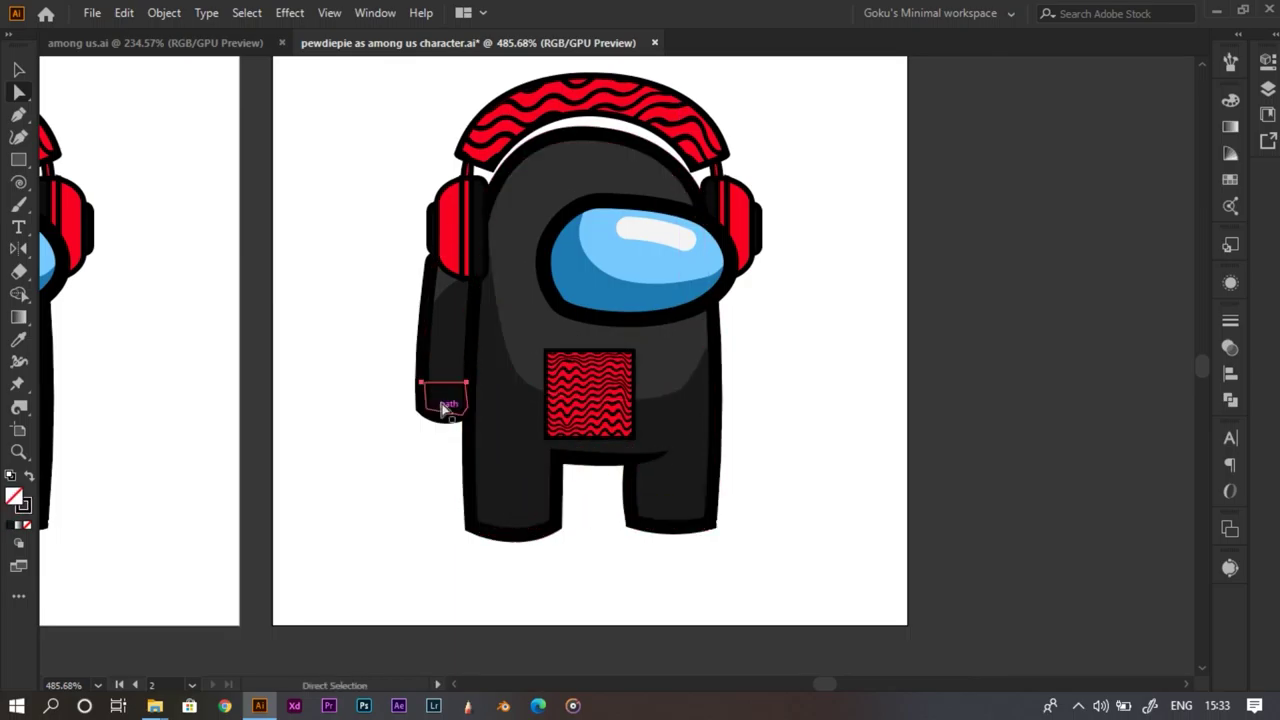
drag(443, 405, 1036, 418)
Move the wavy square off the copied character to the empty area beside the artboard and enlarge it
key(space)
key(v)
click(546, 373)
key(space)
drag(999, 440, 912, 521)
drag(793, 417, 866, 417)
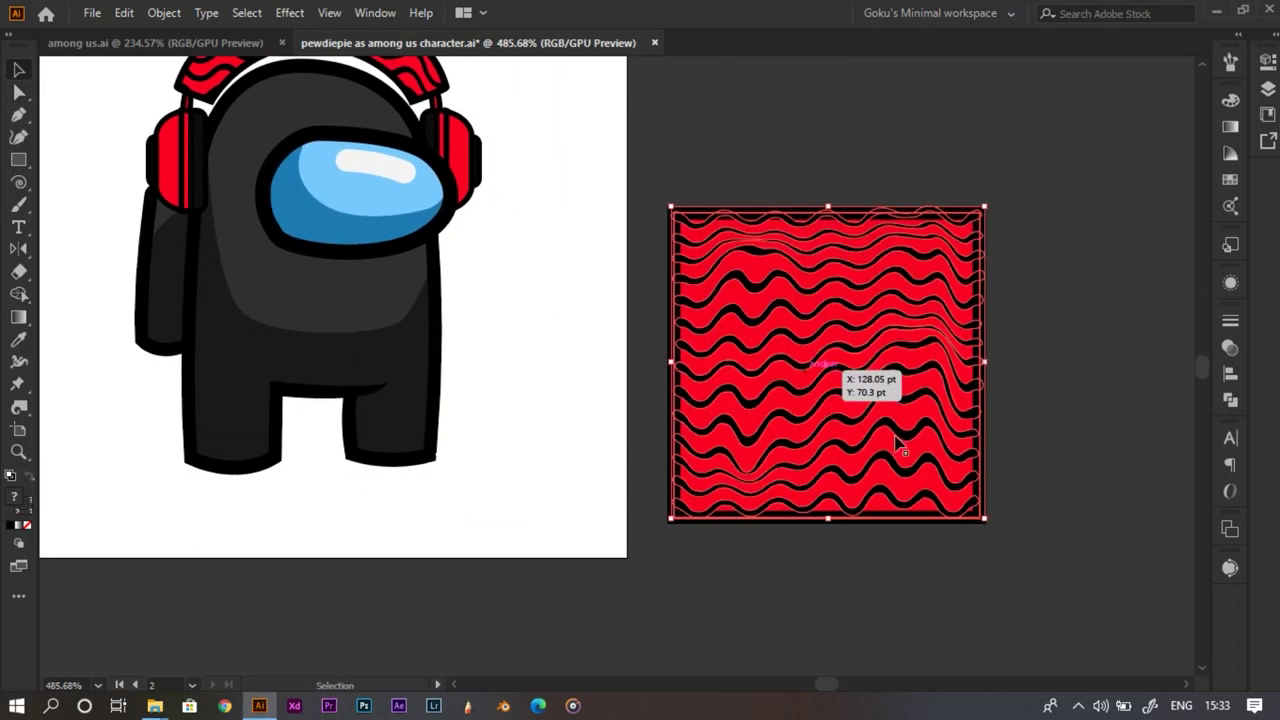
drag(985, 518, 934, 581)
Separate the enlarged wavy square's parts and delete its red background and black frame, keeping only the black waves
right_click(838, 309)
click(968, 463)
click(822, 410)
key(Delete)
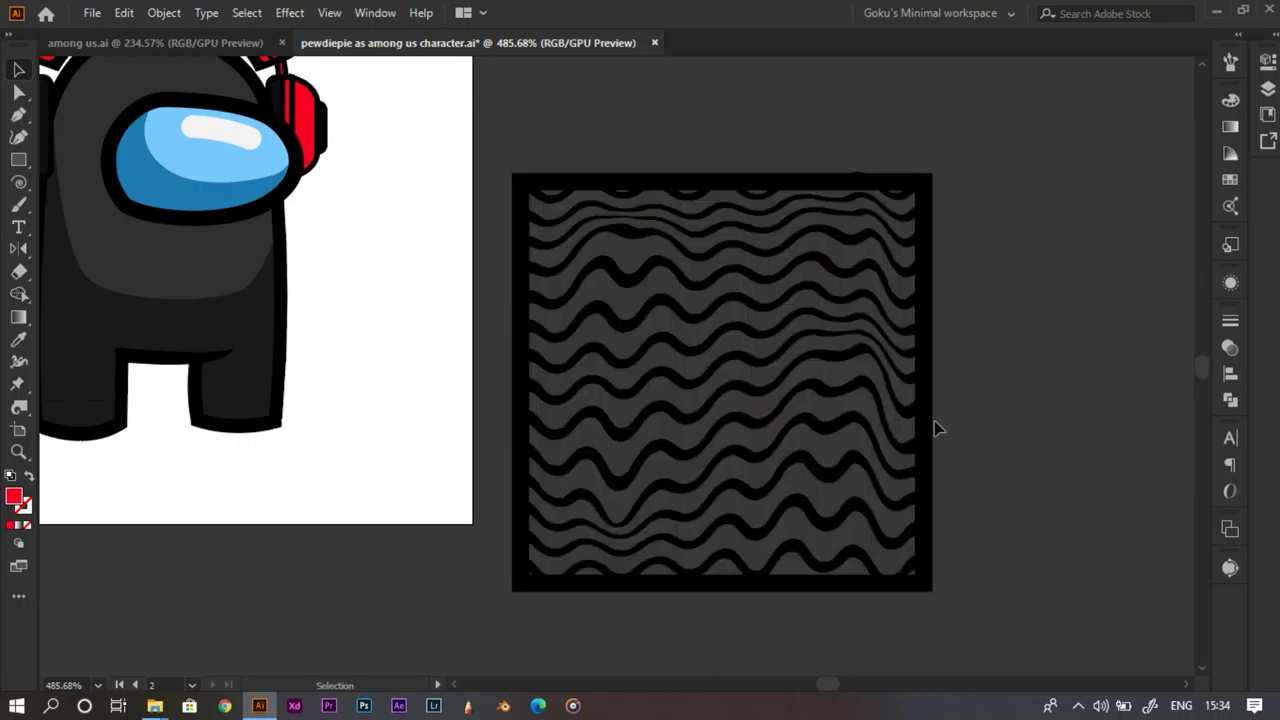
click(922, 426)
key(Delete)
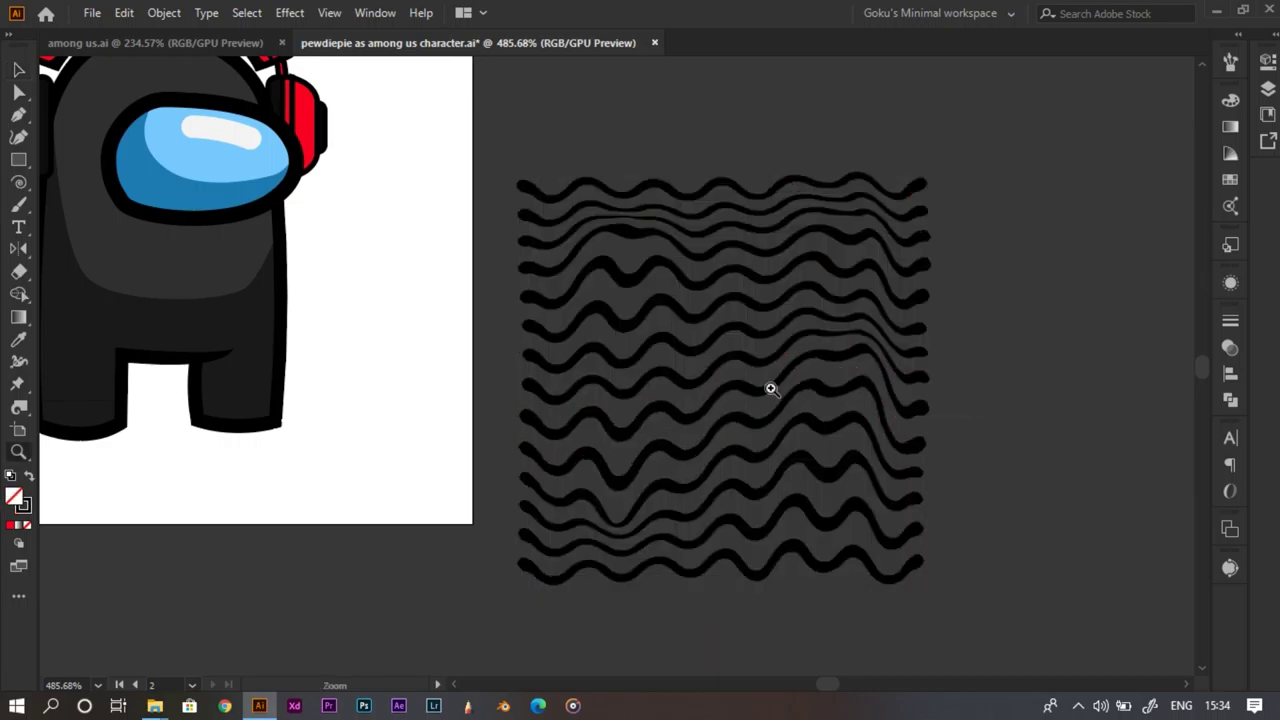
Place a spare copy of the waves below the artboard and move the original waves over the copied character
scroll(863, 353, down, 2)
drag(793, 375, 459, 609)
drag(697, 406, 336, 297)
click(877, 371)
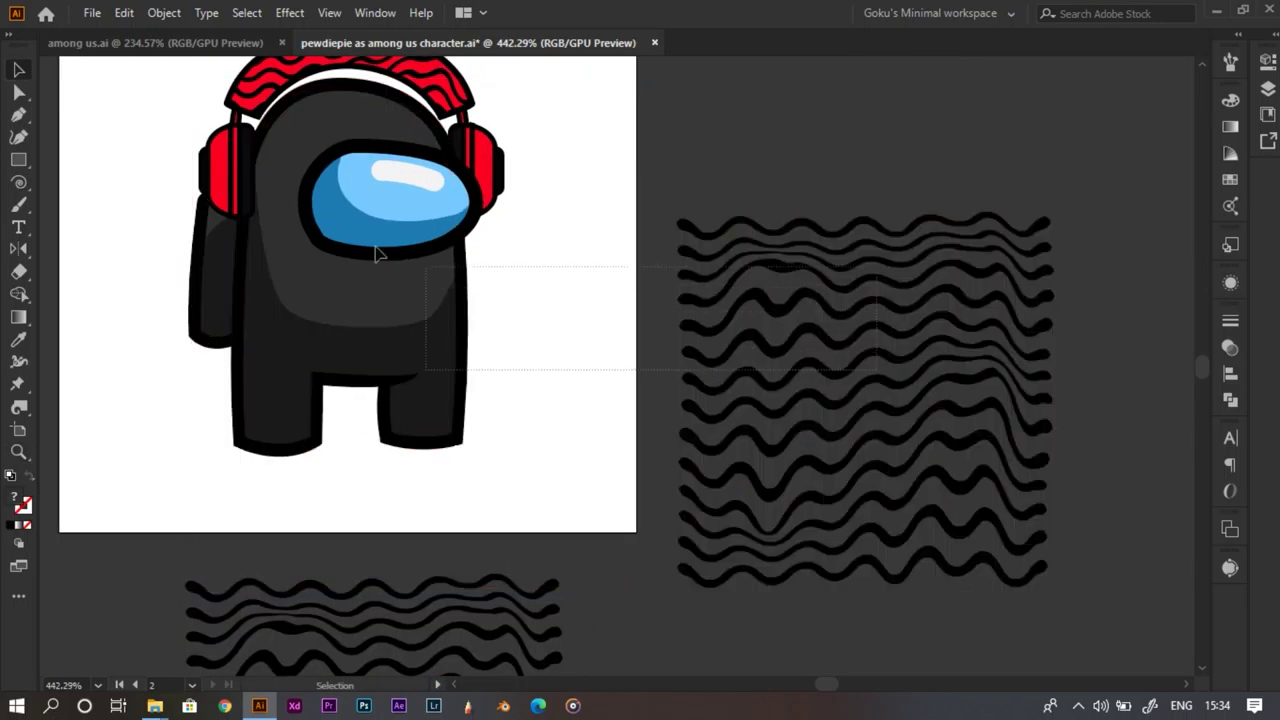
click(797, 340)
drag(786, 314, 442, 316)
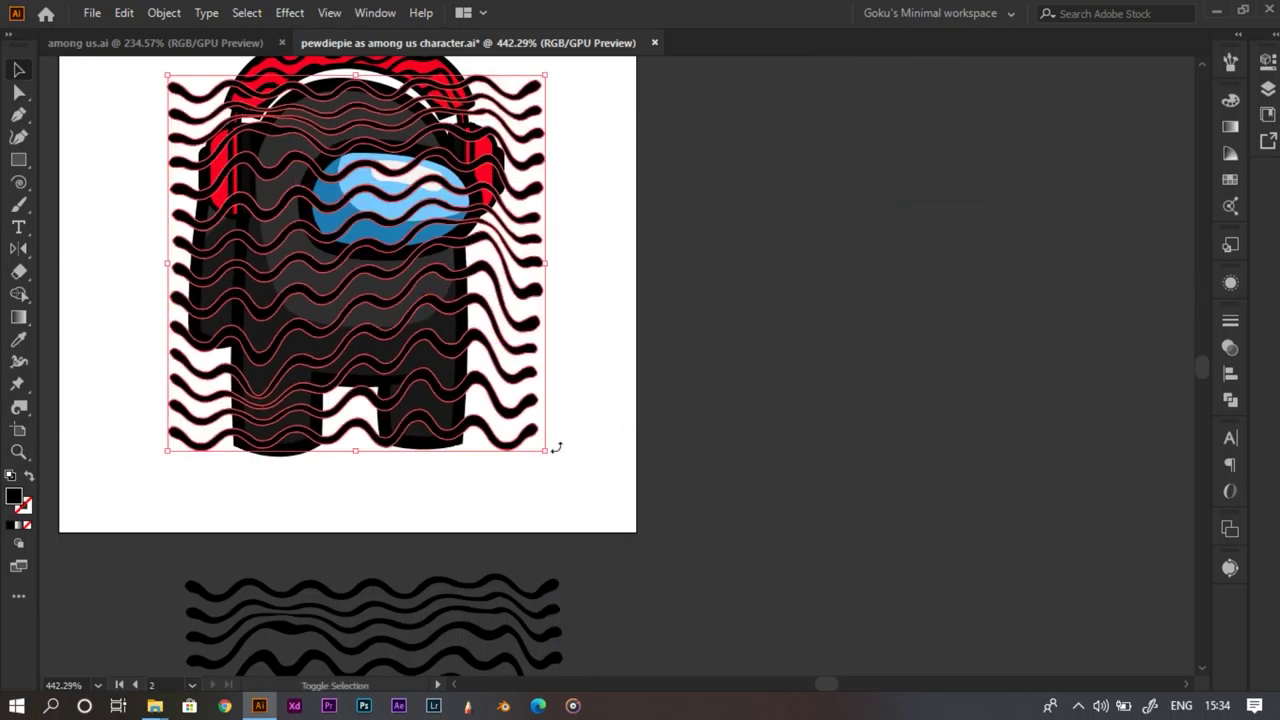
Rotate the waves so they run diagonally down to the right across the whole character
drag(545, 451, 555, 461)
drag(547, 461, 700, 292)
key(ctrl+space)
drag(523, 309, 500, 311)
drag(675, 293, 467, 563)
key(ctrl+space)
drag(367, 441, 417, 451)
key(v)
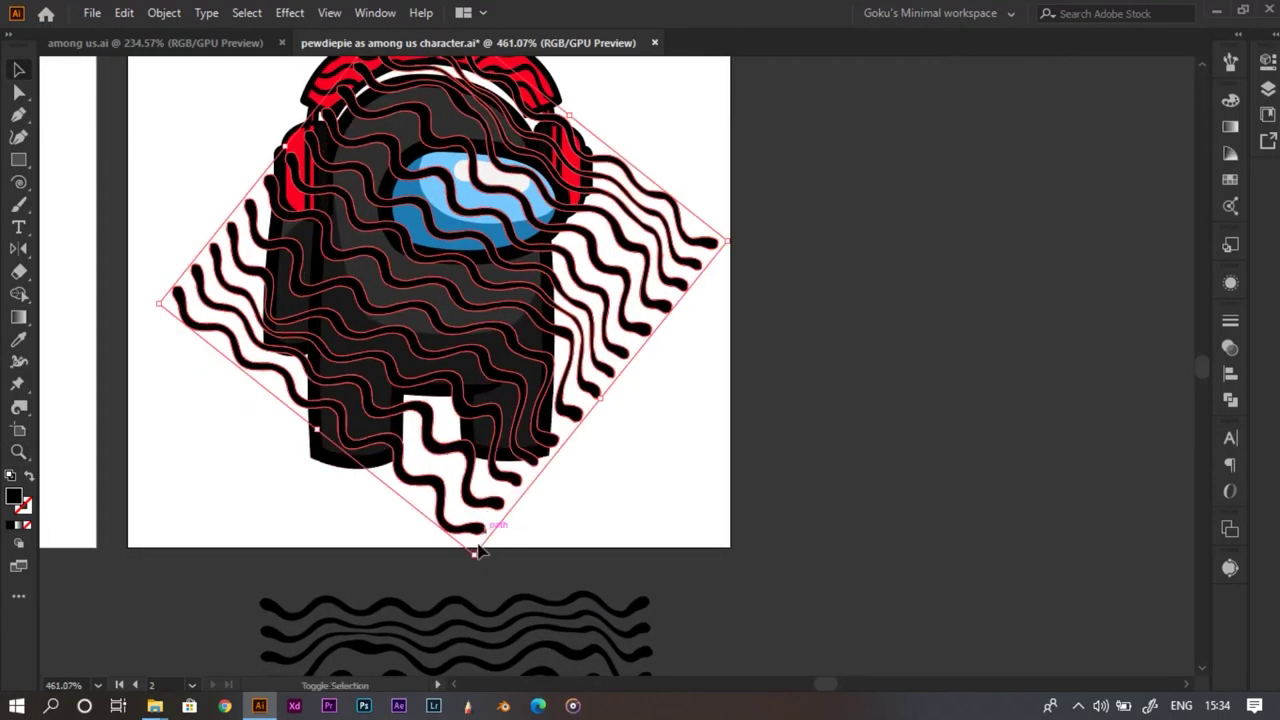
Nudge the rotated waves slightly to the left so they cover the body and arm
drag(463, 467, 445, 471)
key(ctrl+space)
mouse_move(445, 470)
mouse_down()
mouse_move(409, 466)
mouse_move(441, 468)
mouse_up()
key(space)
drag(412, 412, 447, 475)
key(ctrl+space)
mouse_move(446, 470)
mouse_down()
mouse_move(406, 463)
mouse_move(433, 465)
mouse_move(434, 449)
mouse_up()
key(v)
Select the waves with the body outline and trim away the wave ends outside the body using Shape Builder
click(434, 449)
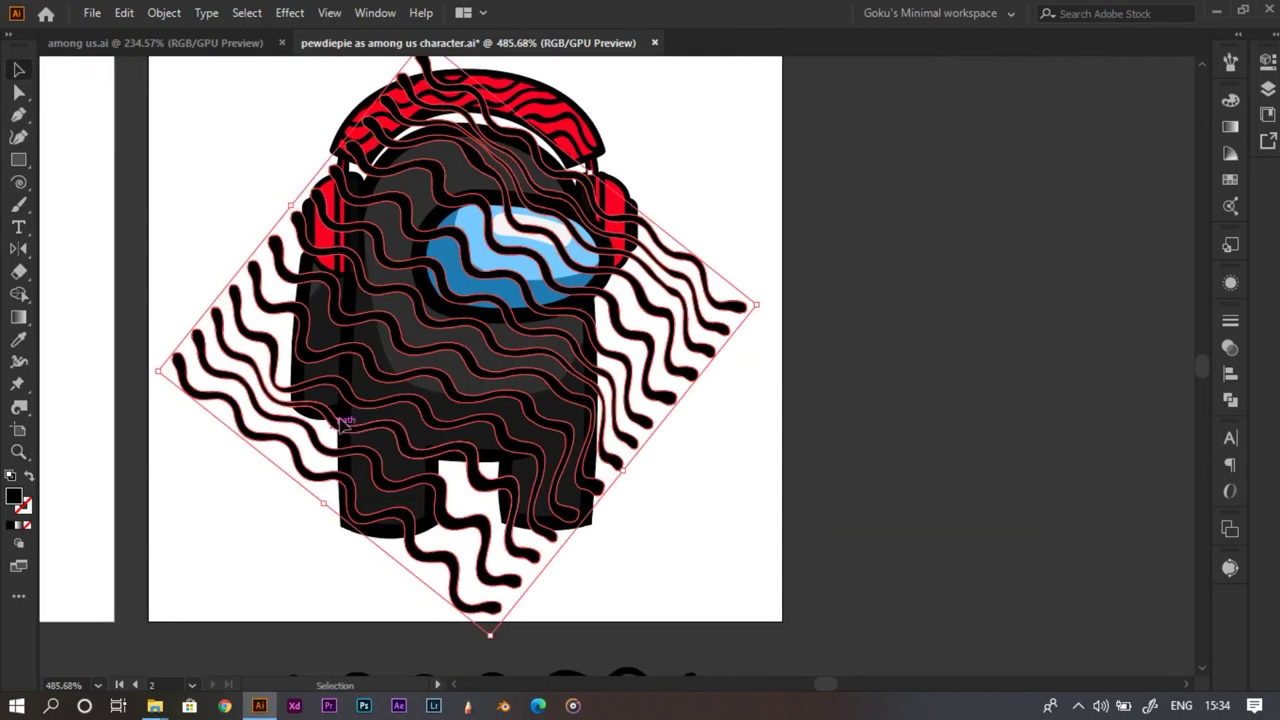
shift+click(343, 417)
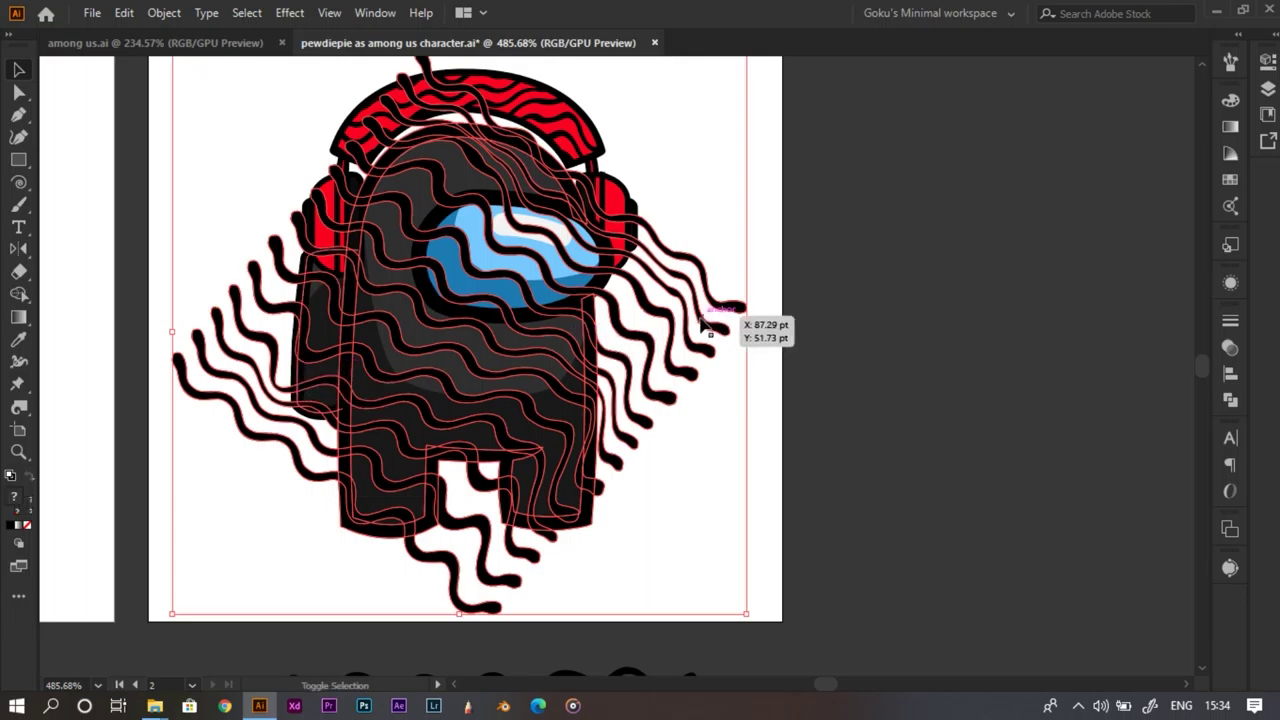
key(shift+m)
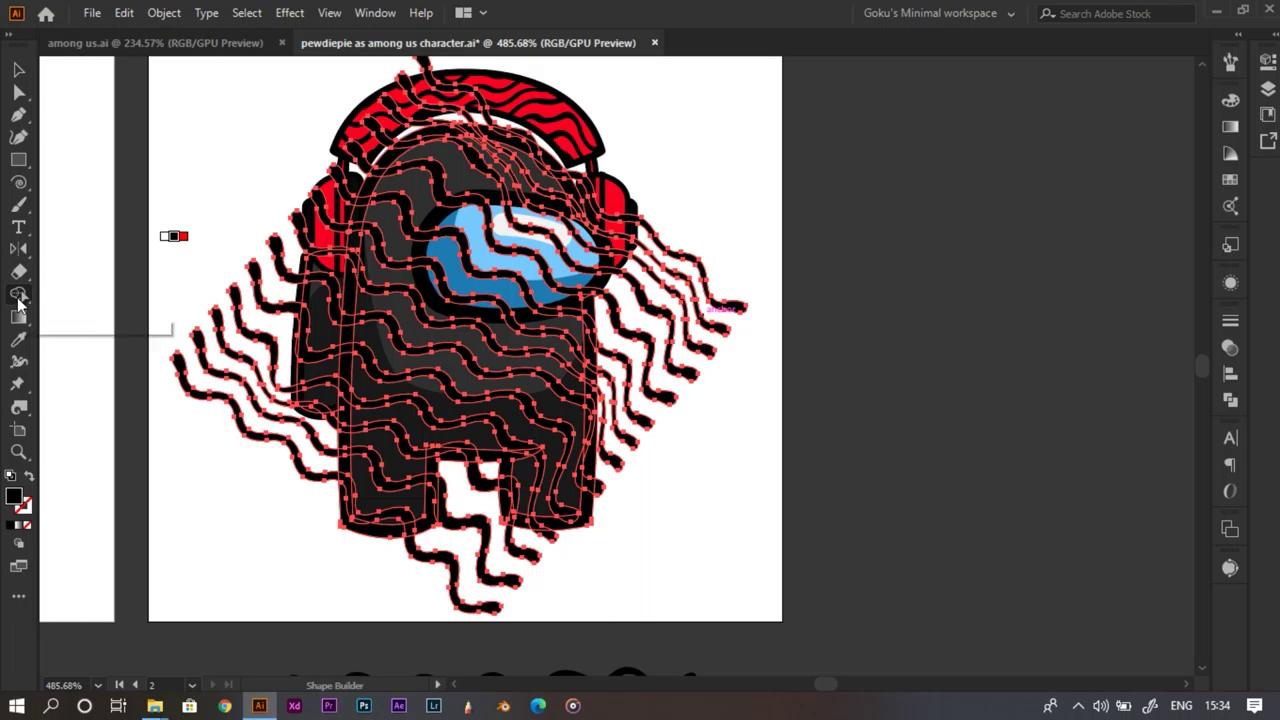
drag(681, 237, 604, 488)
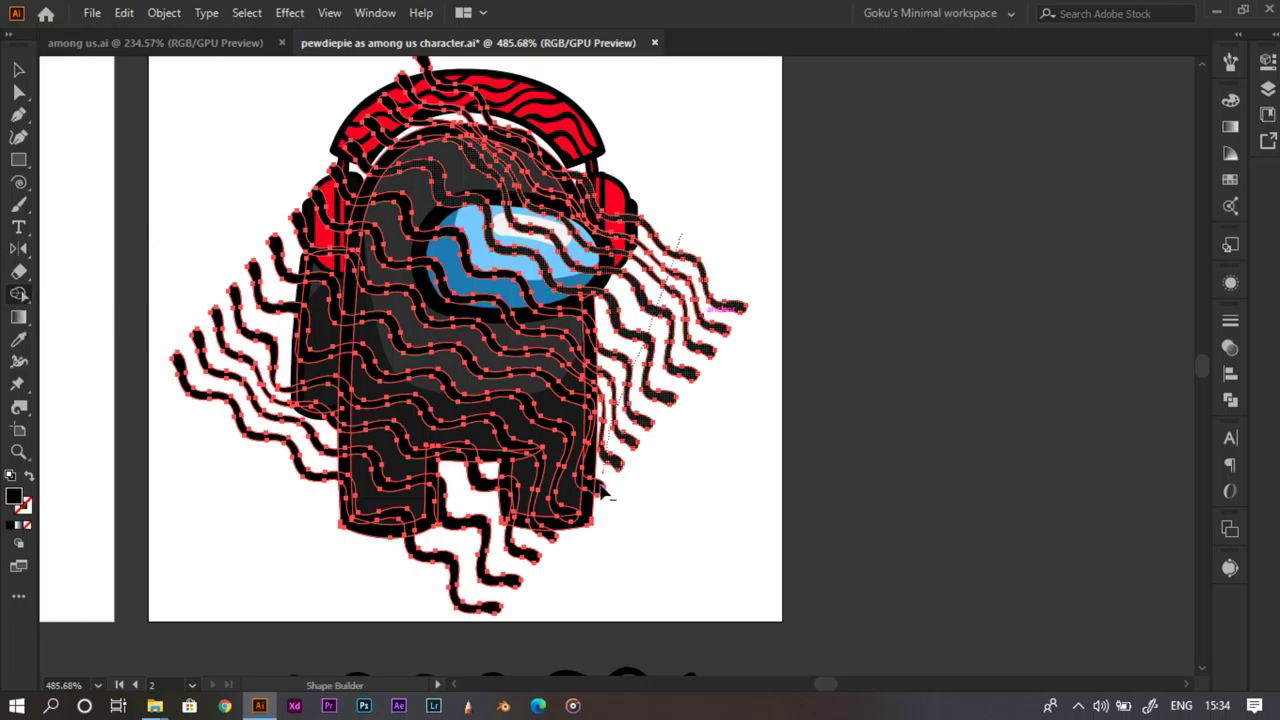
drag(621, 394, 622, 396)
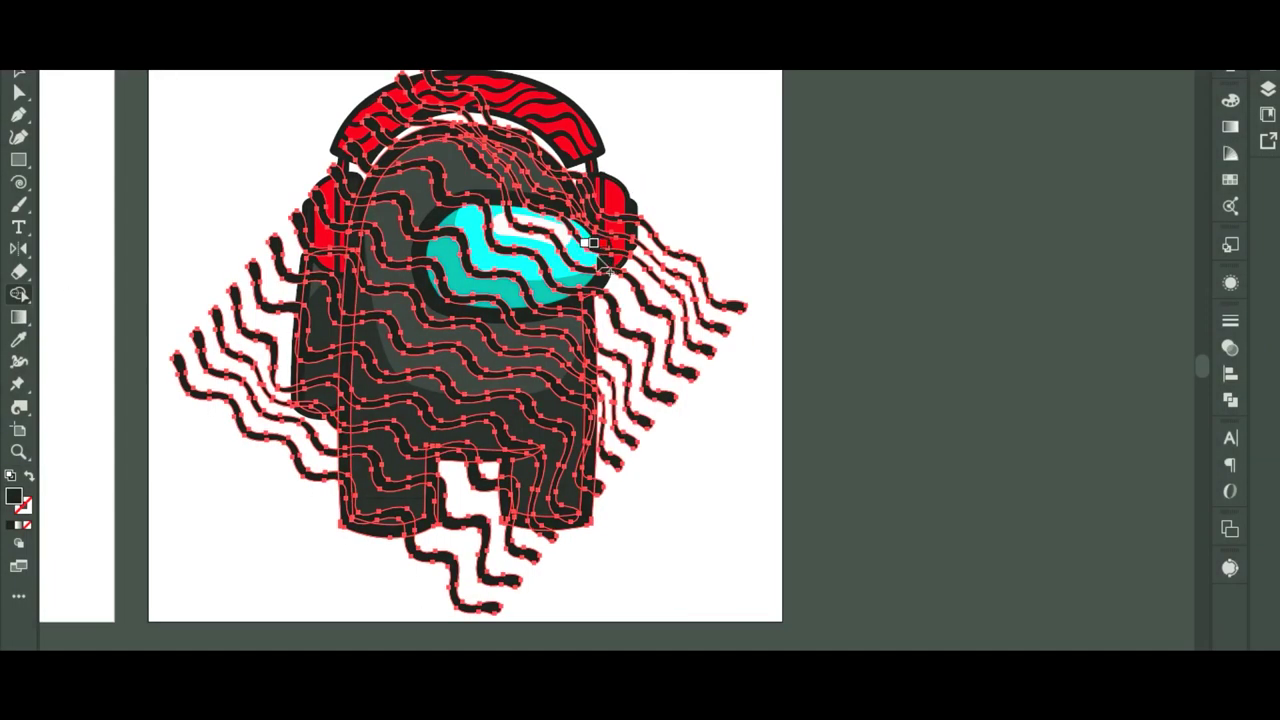
key(shift+m)
drag(706, 266, 607, 492)
drag(438, 86, 348, 183)
mouse_move(260, 230)
mouse_down()
mouse_move(240, 483)
mouse_move(543, 543)
mouse_up()
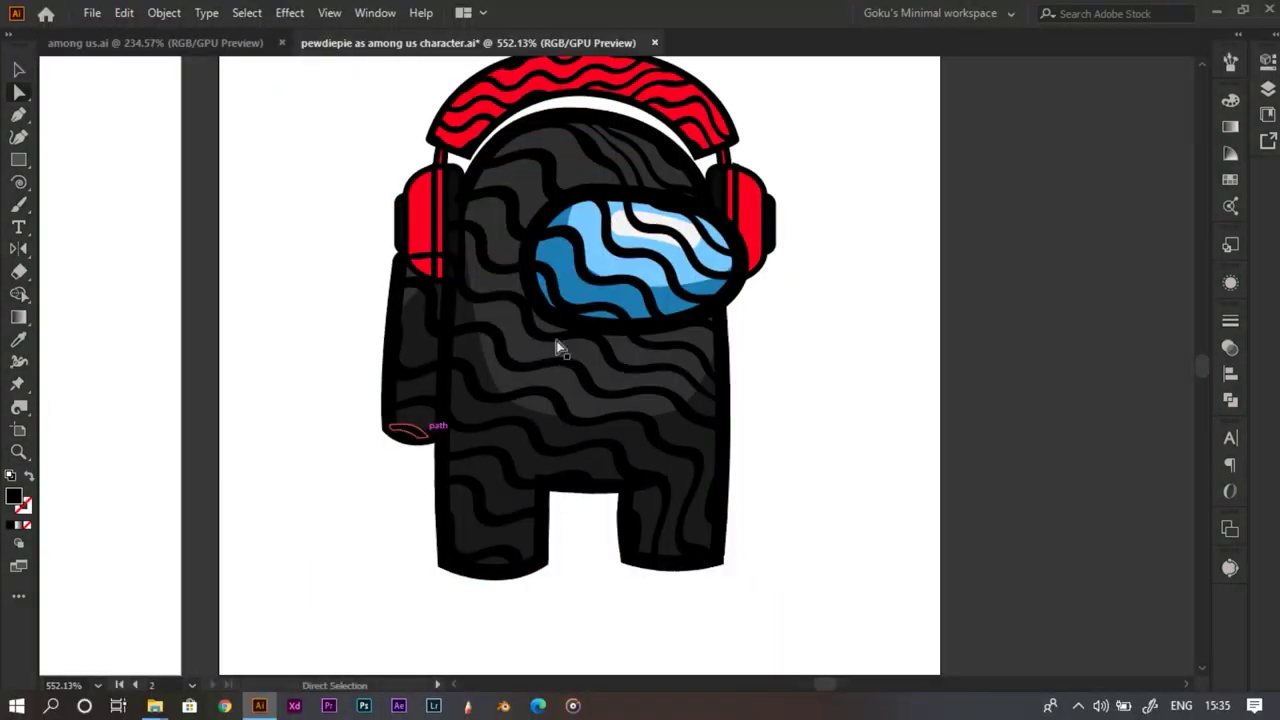
Fill the character's base body shape with the red sampled from the headphones
click(514, 341)
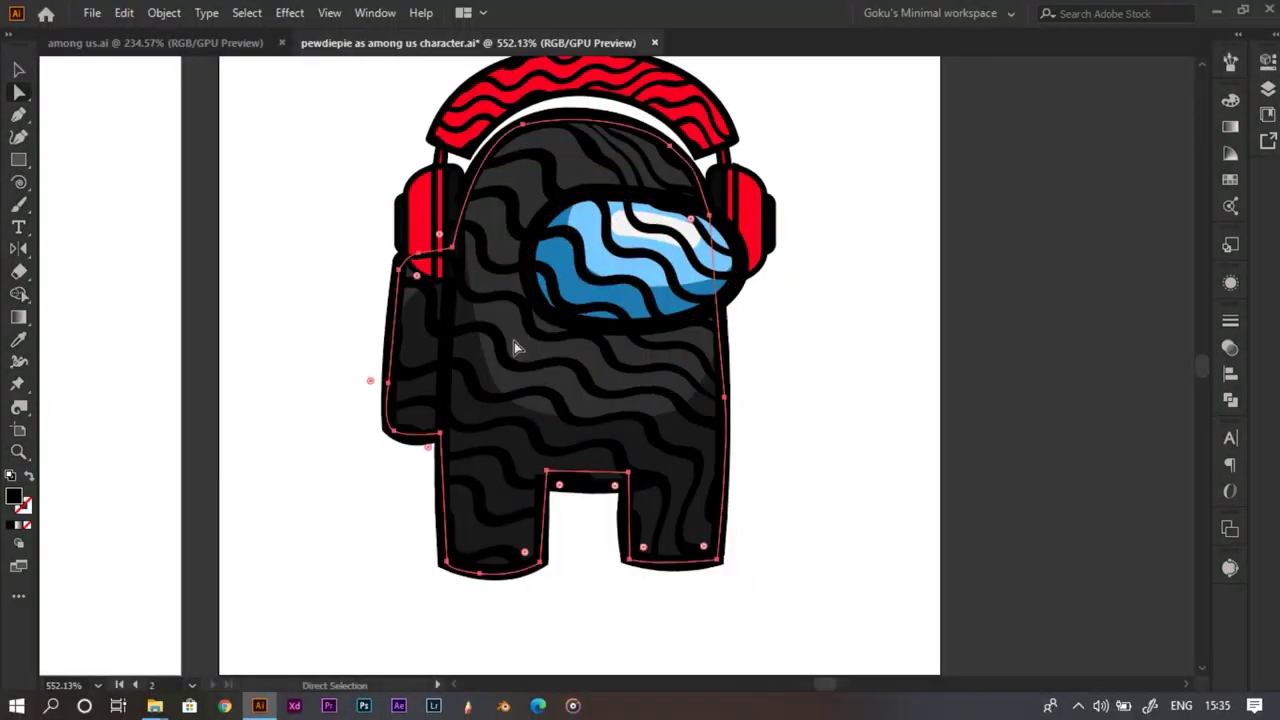
drag(531, 358, 474, 407)
key(i)
click(404, 258)
key(z)
Fill the lower body shading shape with the same red and darken it by lowering its brightness
key(a)
click(453, 452)
key(i)
click(570, 414)
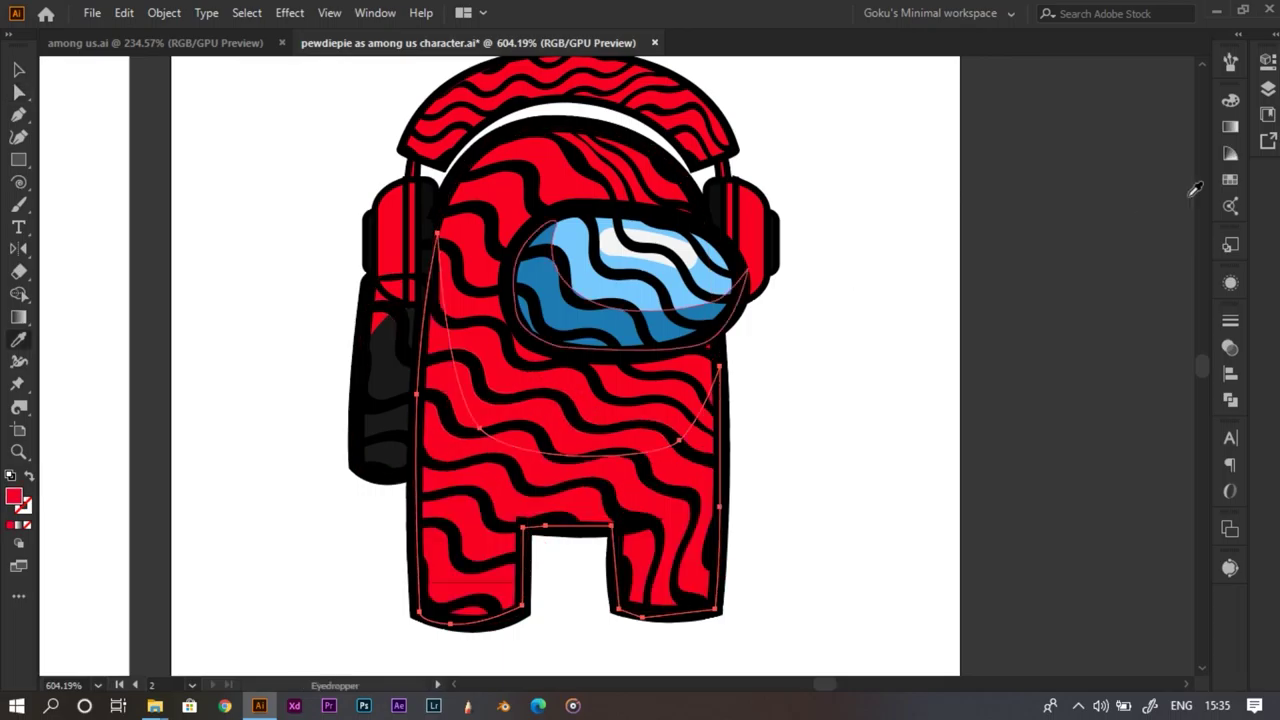
click(1230, 100)
drag(1143, 190, 1141, 188)
key(z)
drag(597, 434, 655, 456)
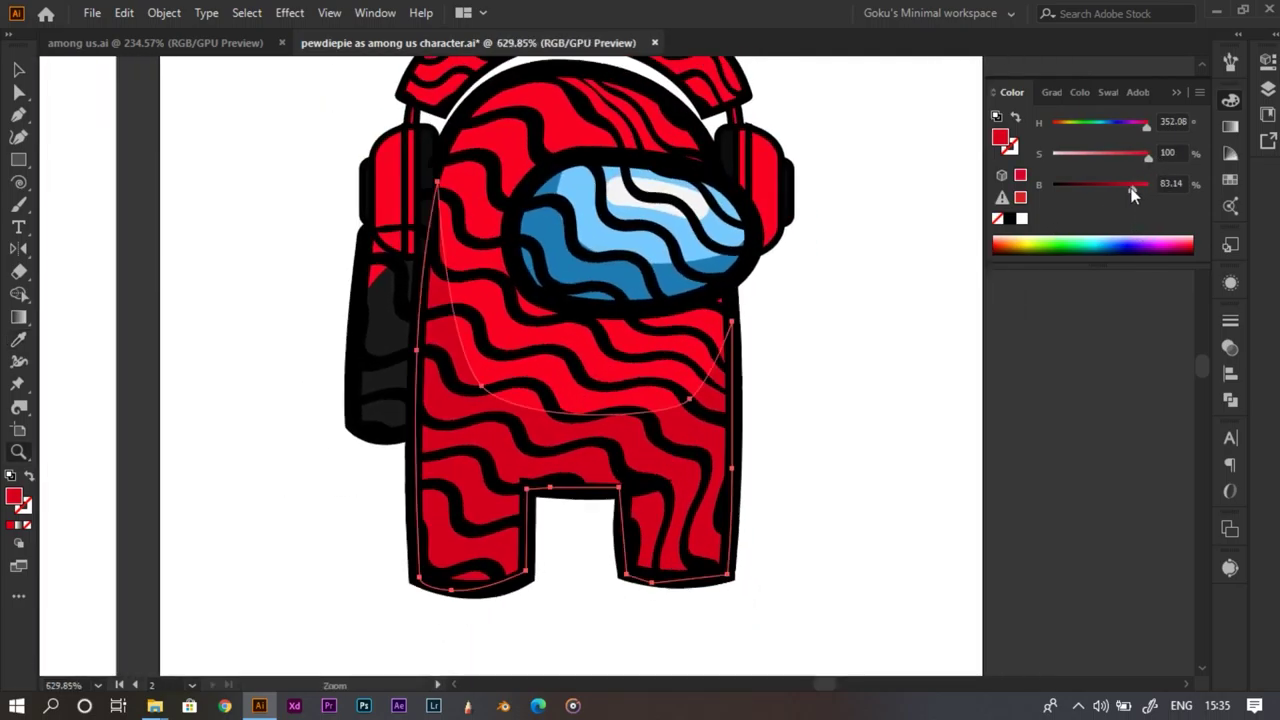
Fill the backpack-side arm's lower shading shape with the dark red sampled from the body's lower shading
drag(737, 337, 689, 349)
key(a)
click(433, 378)
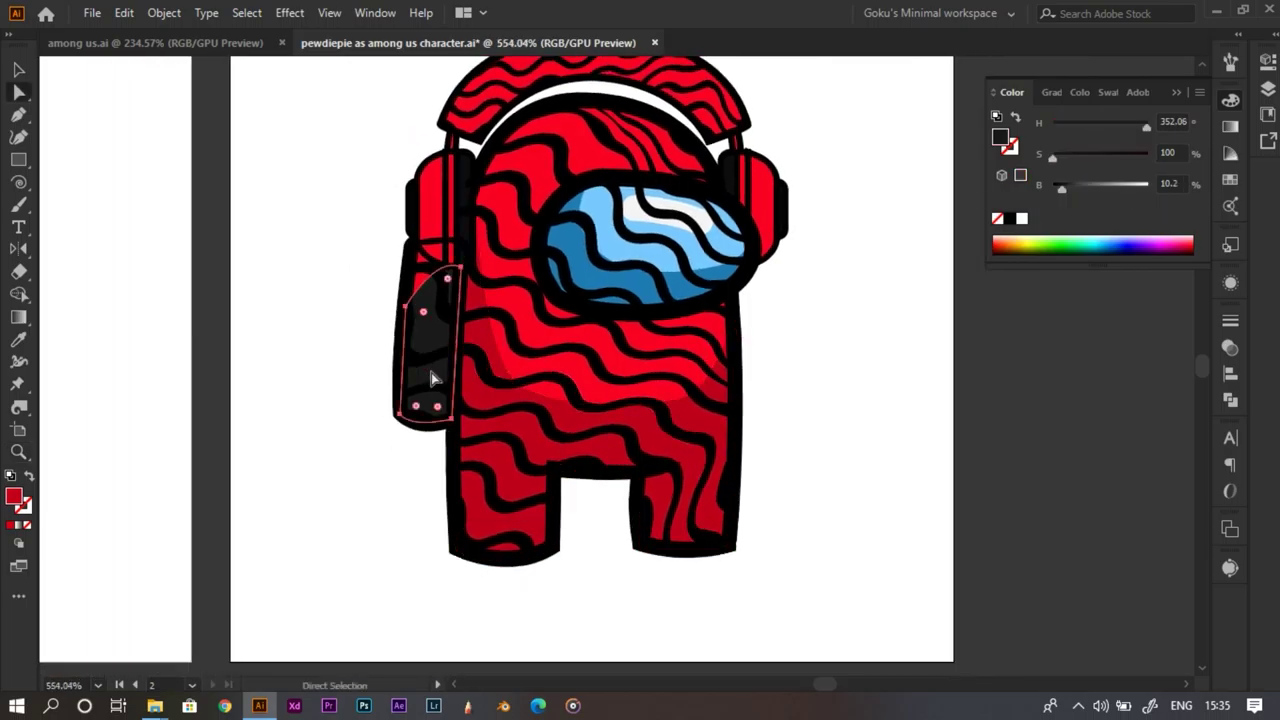
key(i)
click(528, 432)
key(z)
drag(530, 408, 417, 436)
ctrl+click(417, 436)
drag(586, 387, 608, 405)
drag(608, 405, 531, 465)
key(v)
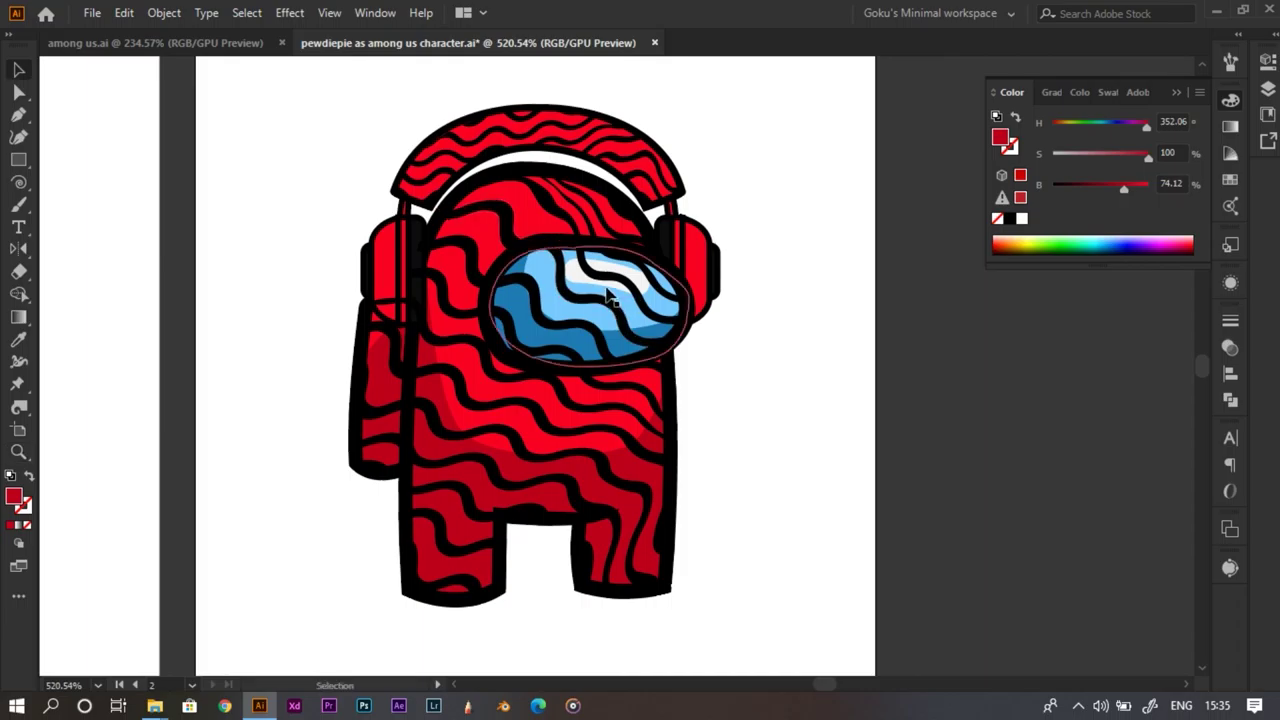
Select the visor's outline, blue glass shapes and white highlight together and bring them to the front of the waves
key(z)
drag(628, 300, 657, 337)
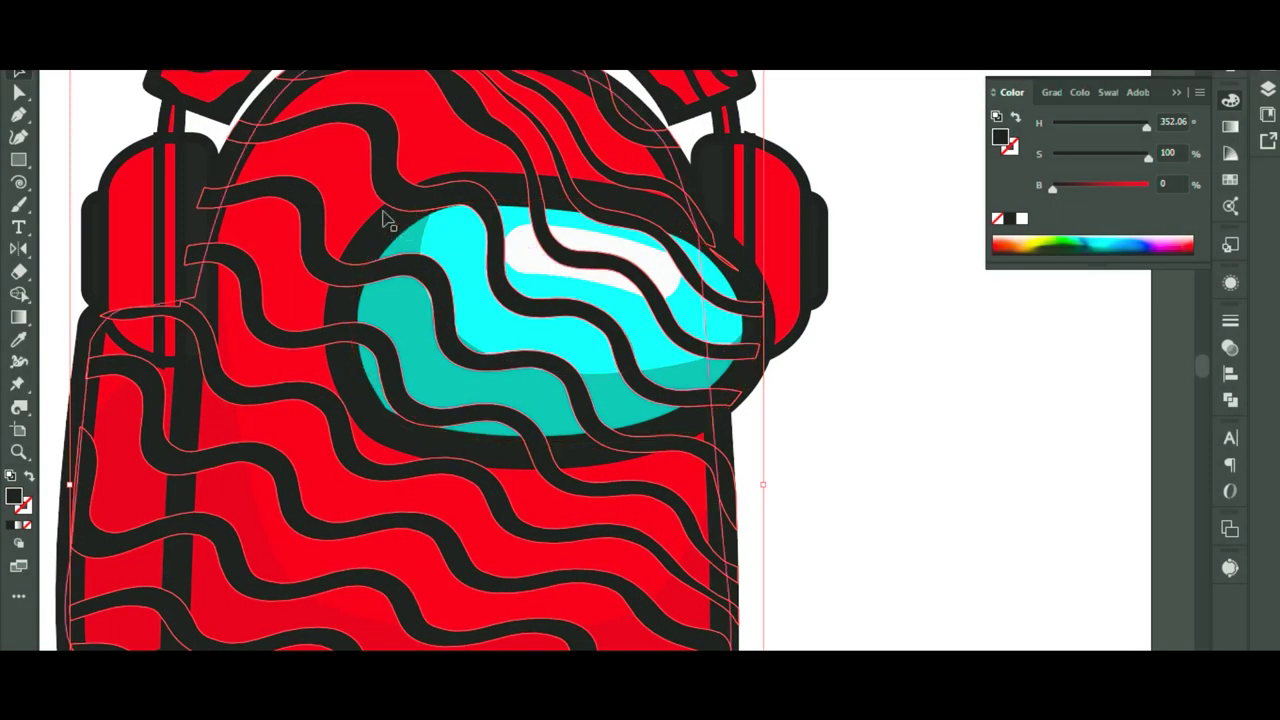
click(451, 277)
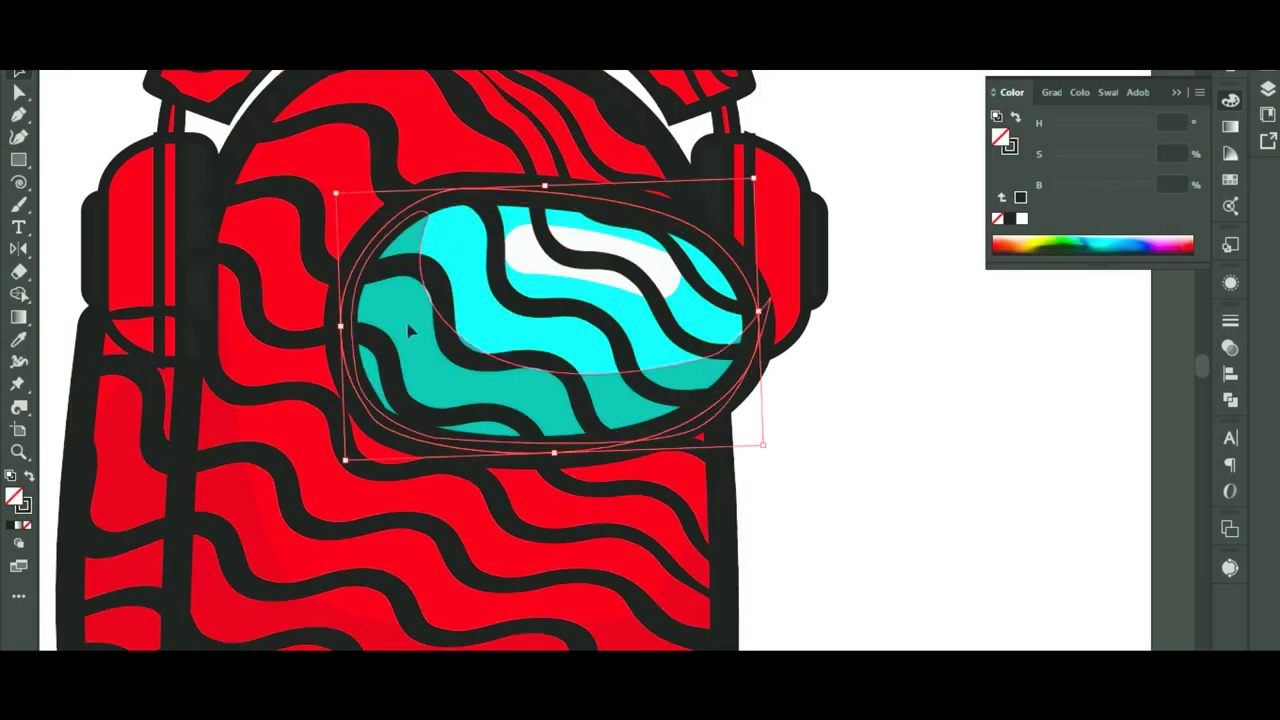
right_click(549, 253)
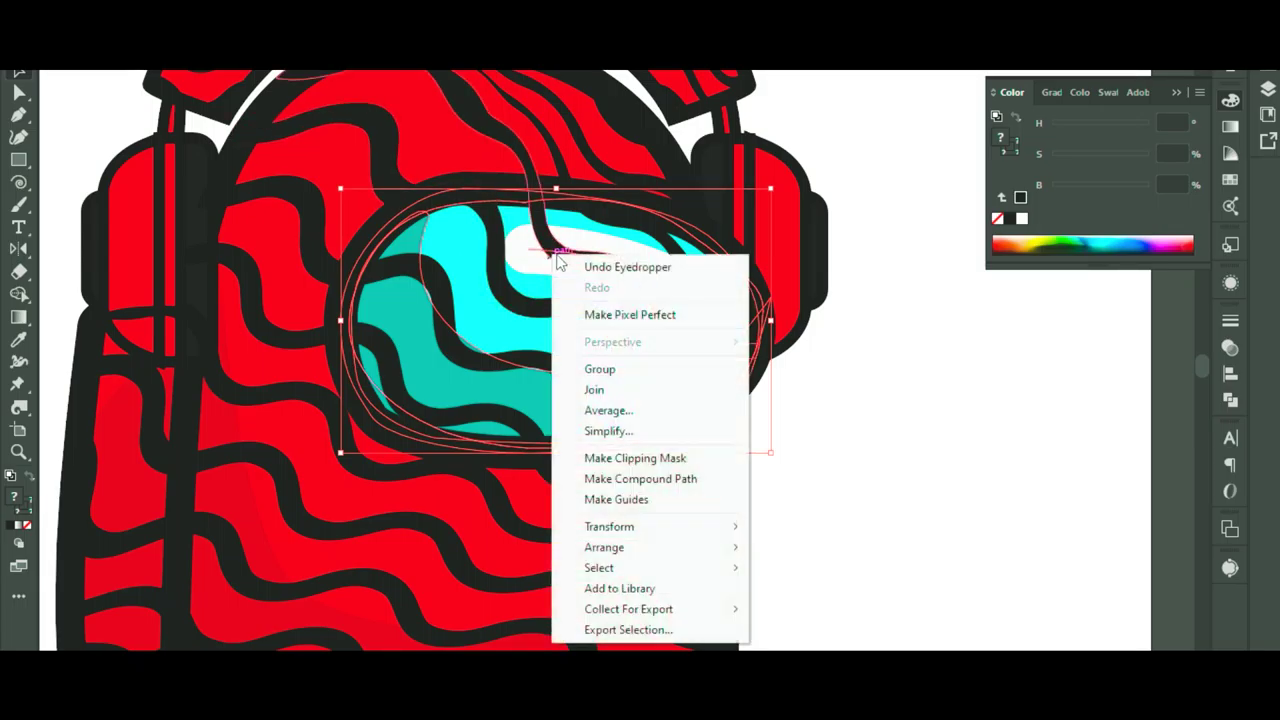
mouse_move(718, 548)
click(795, 550)
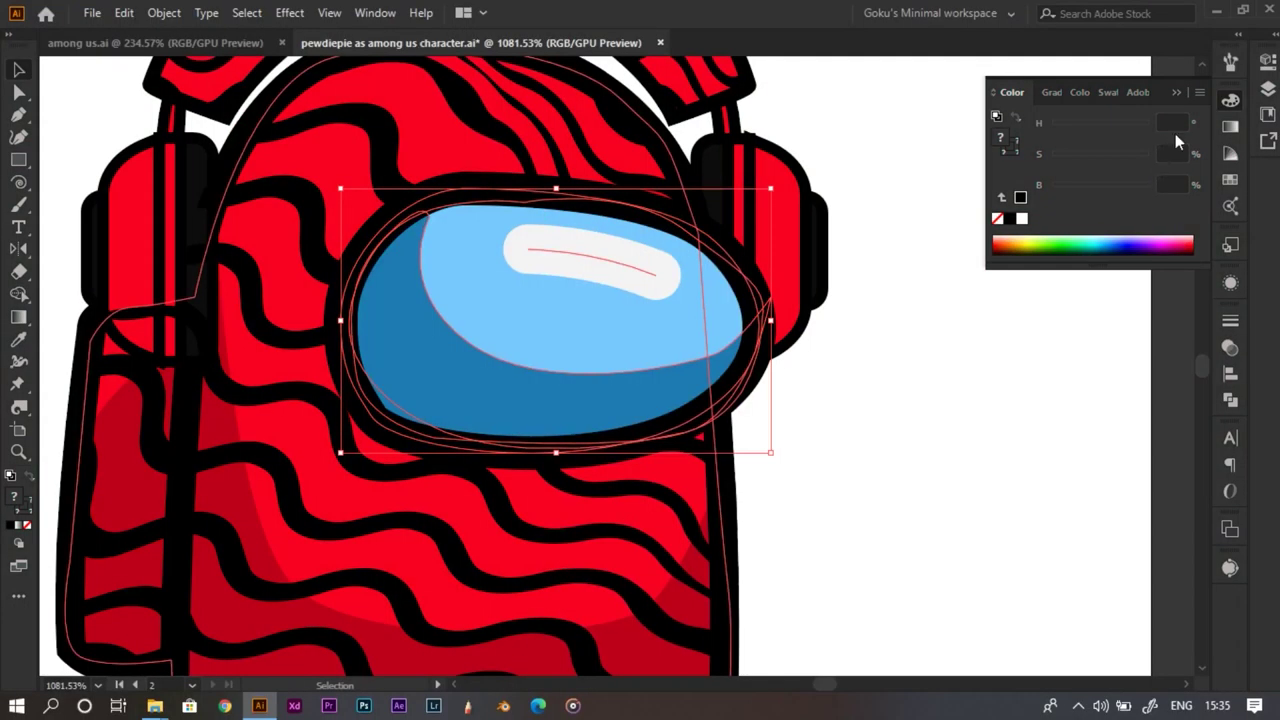
click(1179, 92)
key(ctrl+0)
key(a)
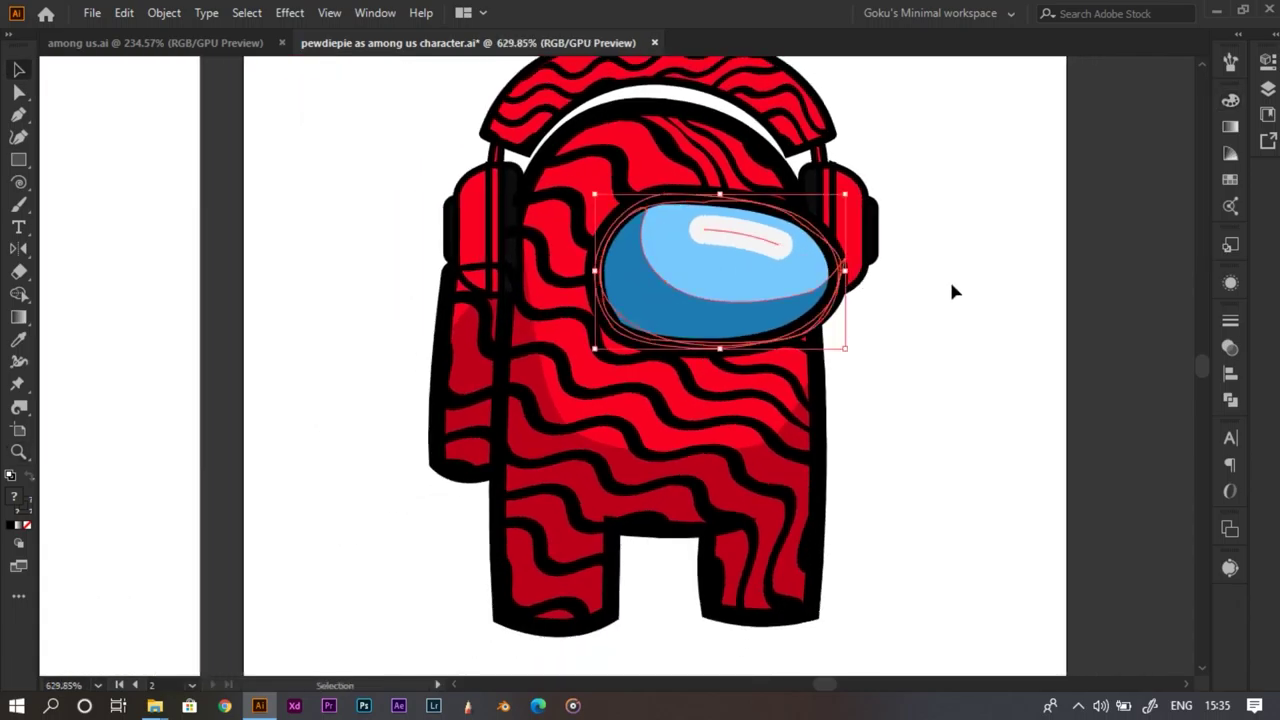
click(947, 286)
Bring the grouped left headphone ear cup to the front so it covers the arm and body outlines
drag(861, 302, 793, 308)
click(440, 240)
scroll(440, 240, up, 2)
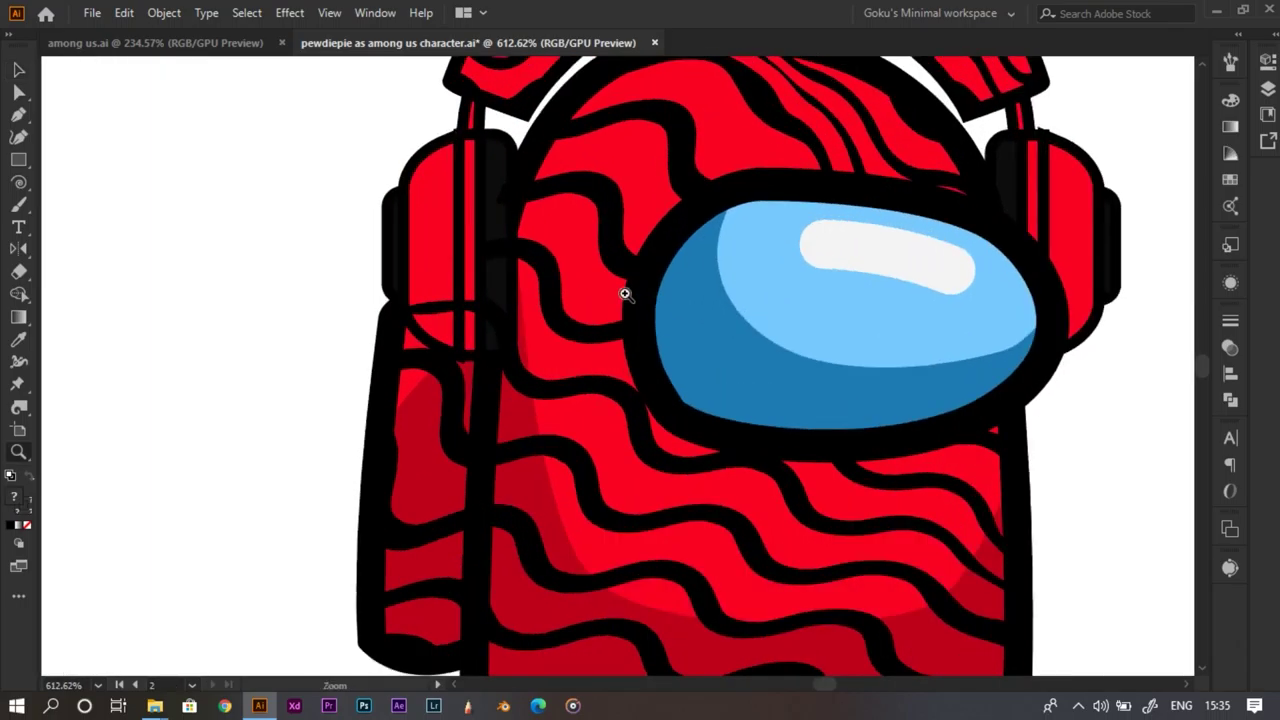
right_click(468, 170)
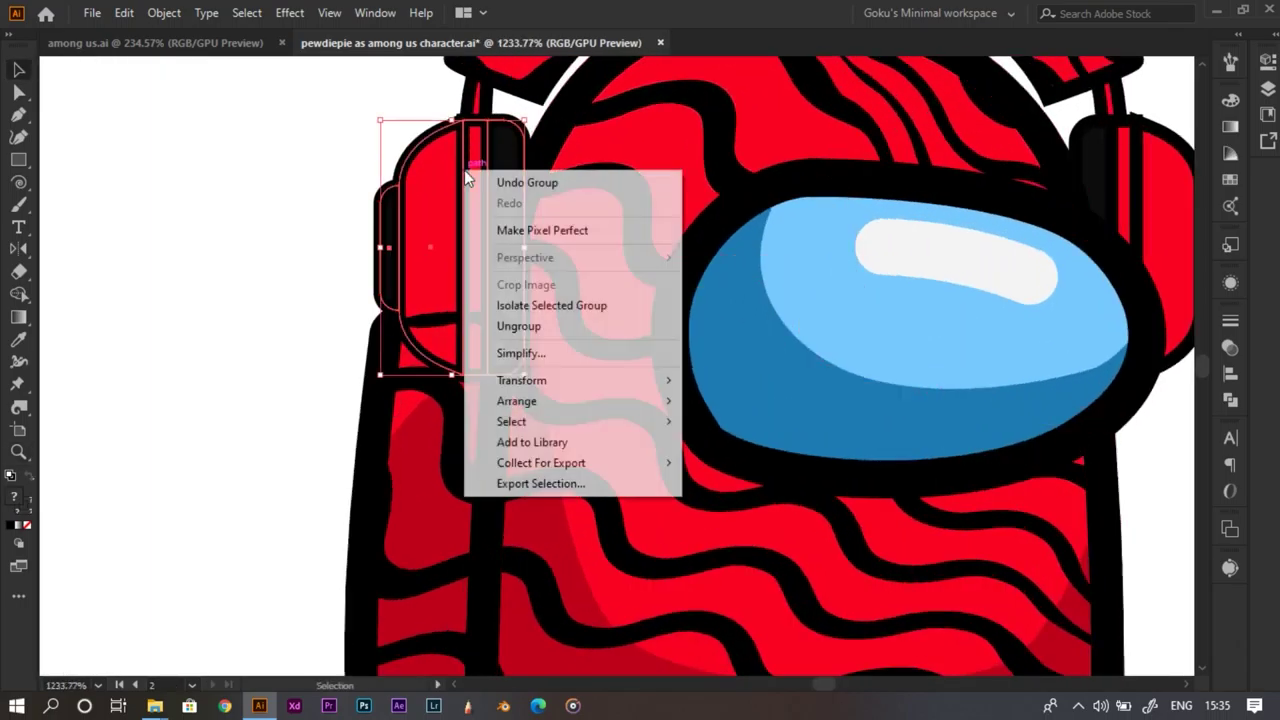
mouse_move(660, 404)
click(745, 408)
key(z)
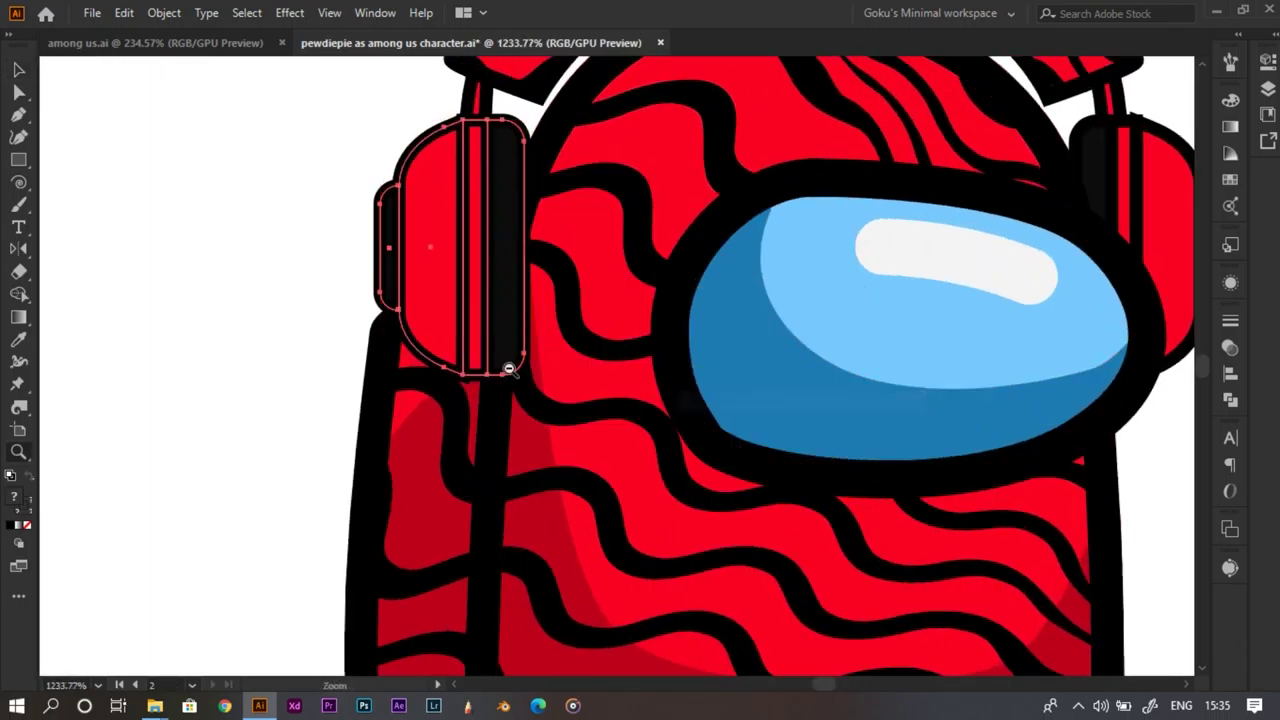
drag(509, 366, 436, 396)
key(a)
click(434, 397)
drag(672, 384, 498, 362)
drag(487, 445, 530, 467)
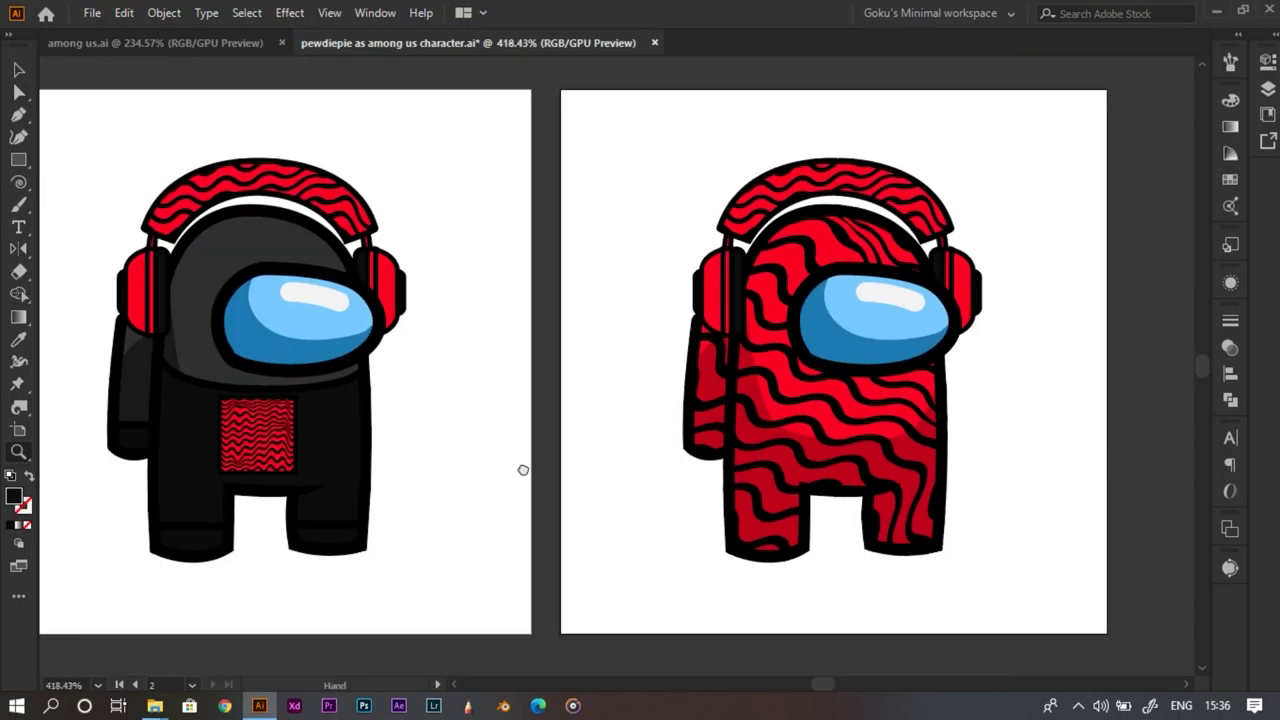
drag(530, 467, 592, 431)
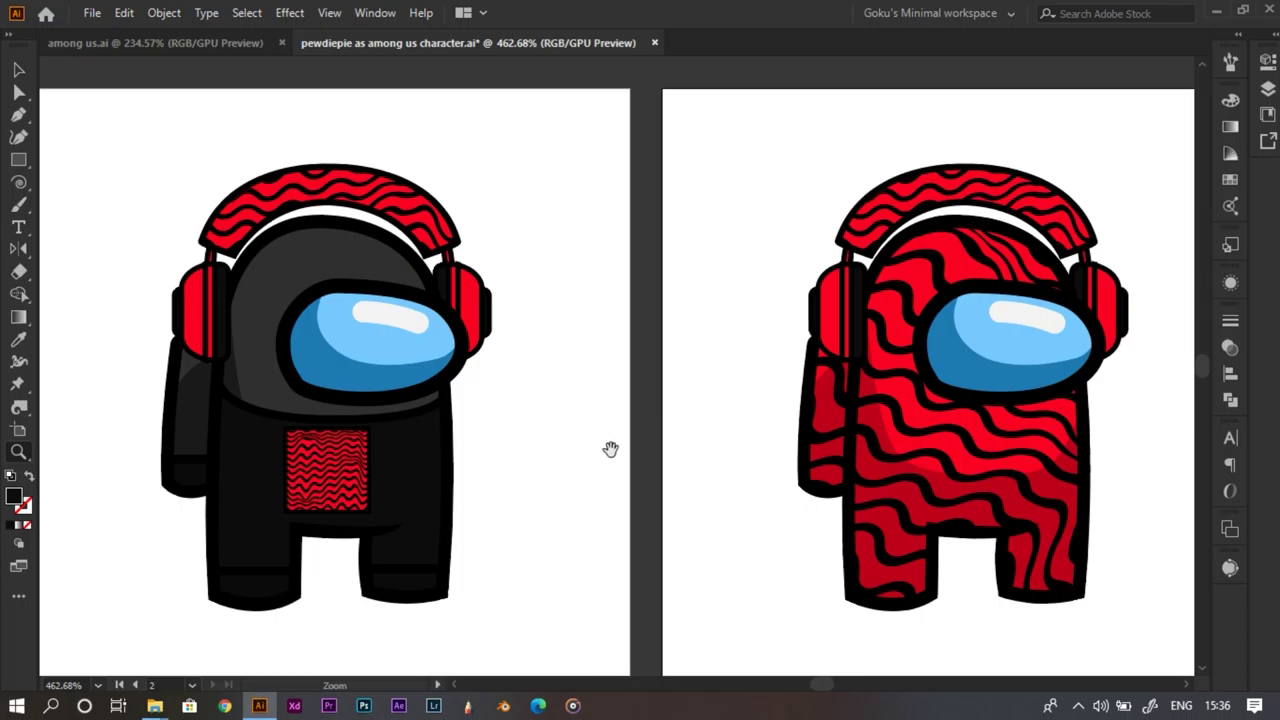
drag(610, 449, 590, 448)
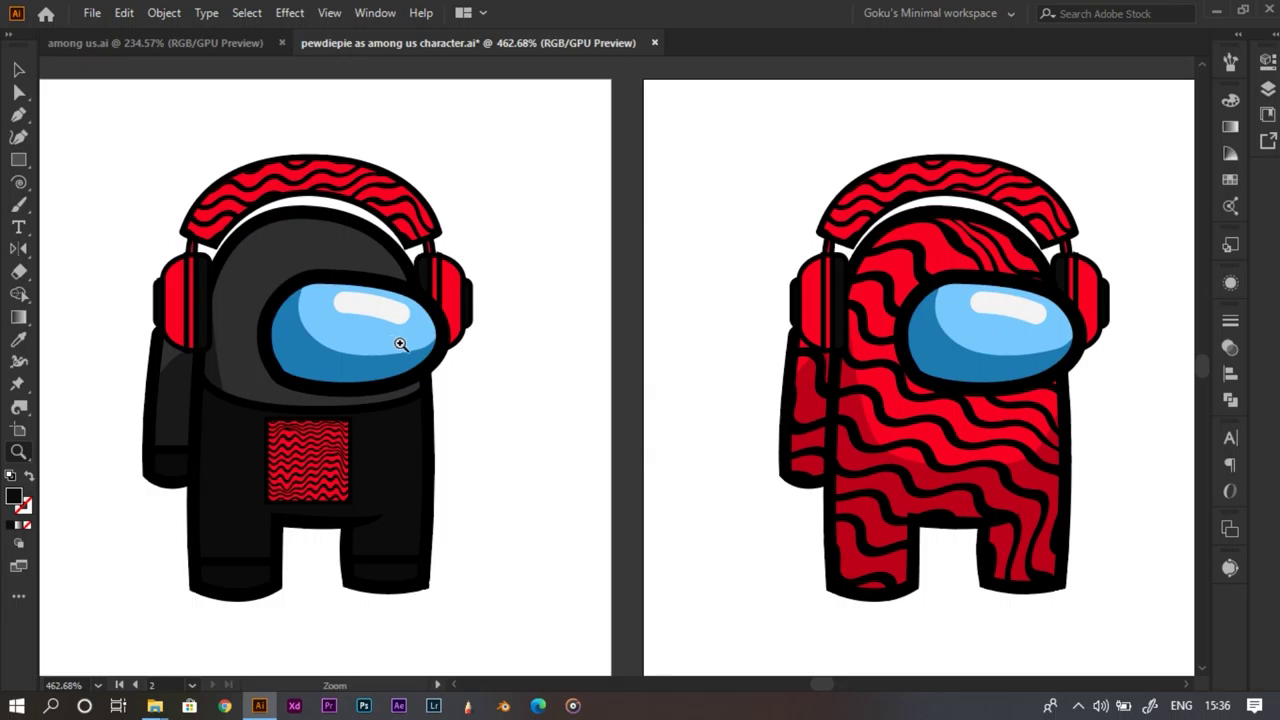
key(z)
drag(749, 191, 716, 272)
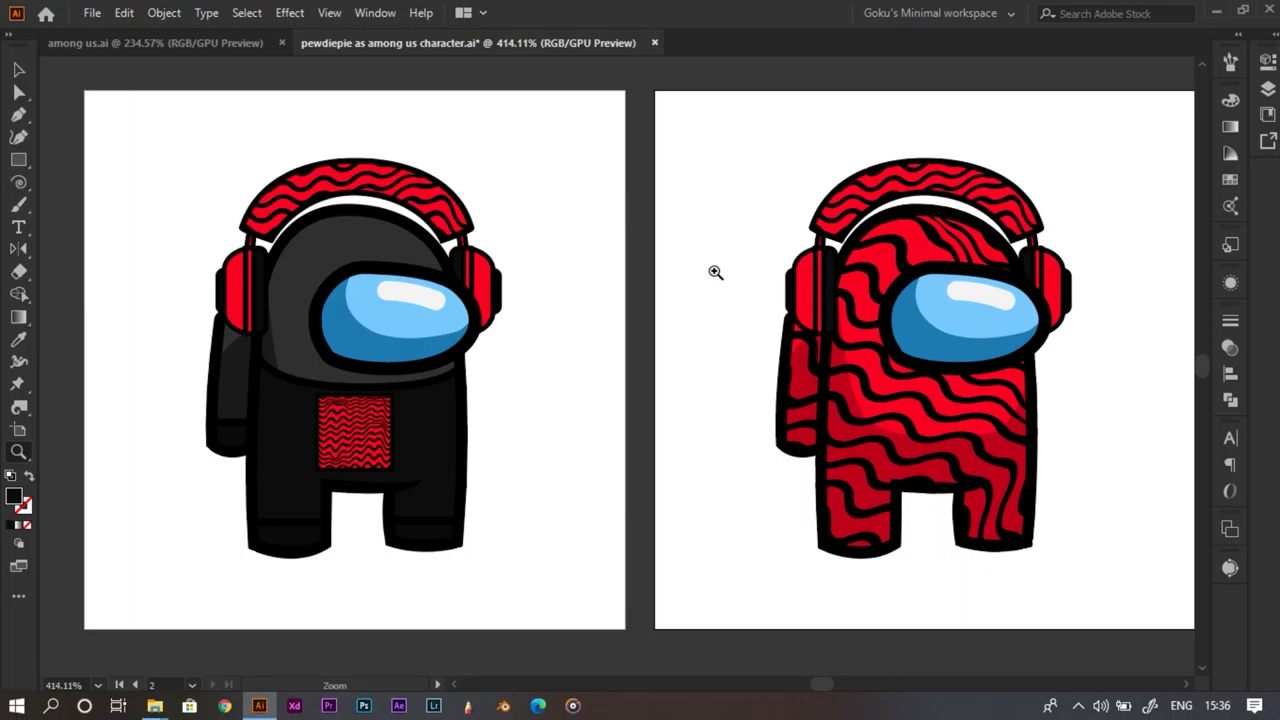